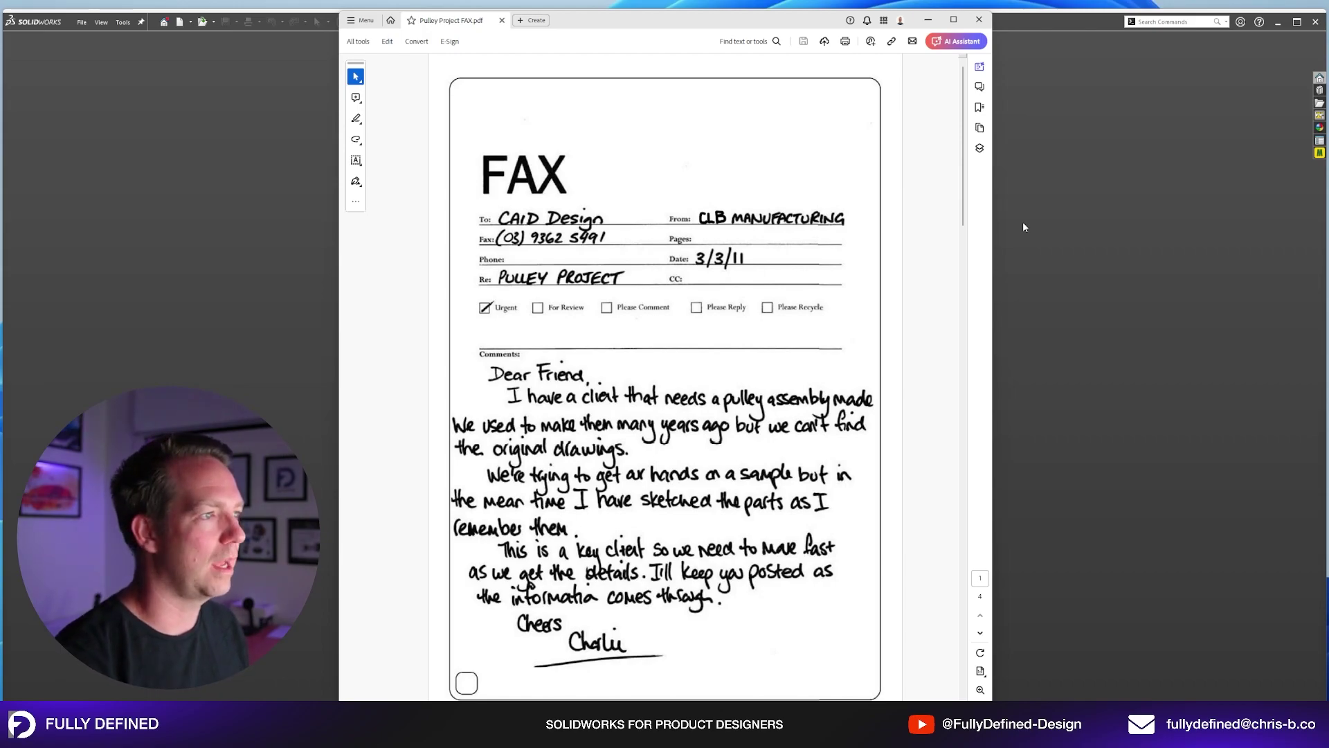
Read through the pulley project fax and examine the hand-drawn part sketches on its following pages.
left_click(979, 632)
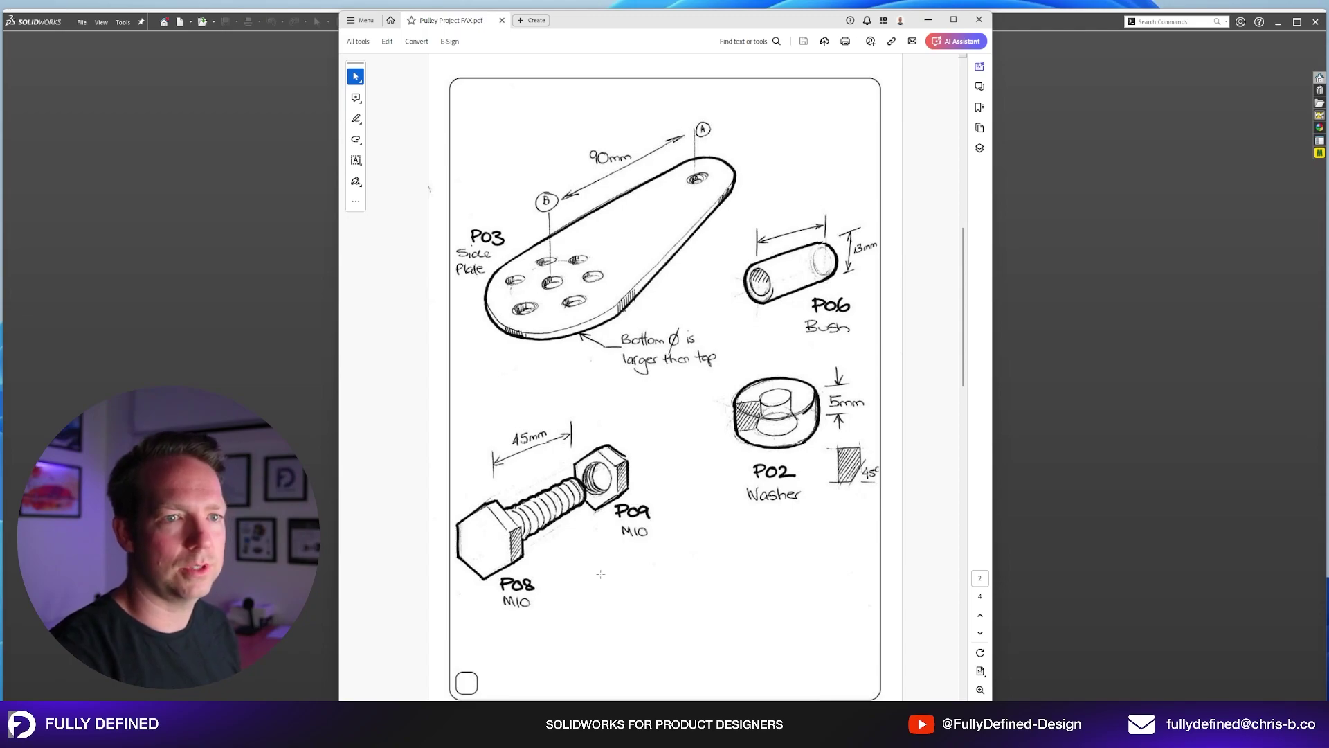
scroll(600, 574, "down", 5)
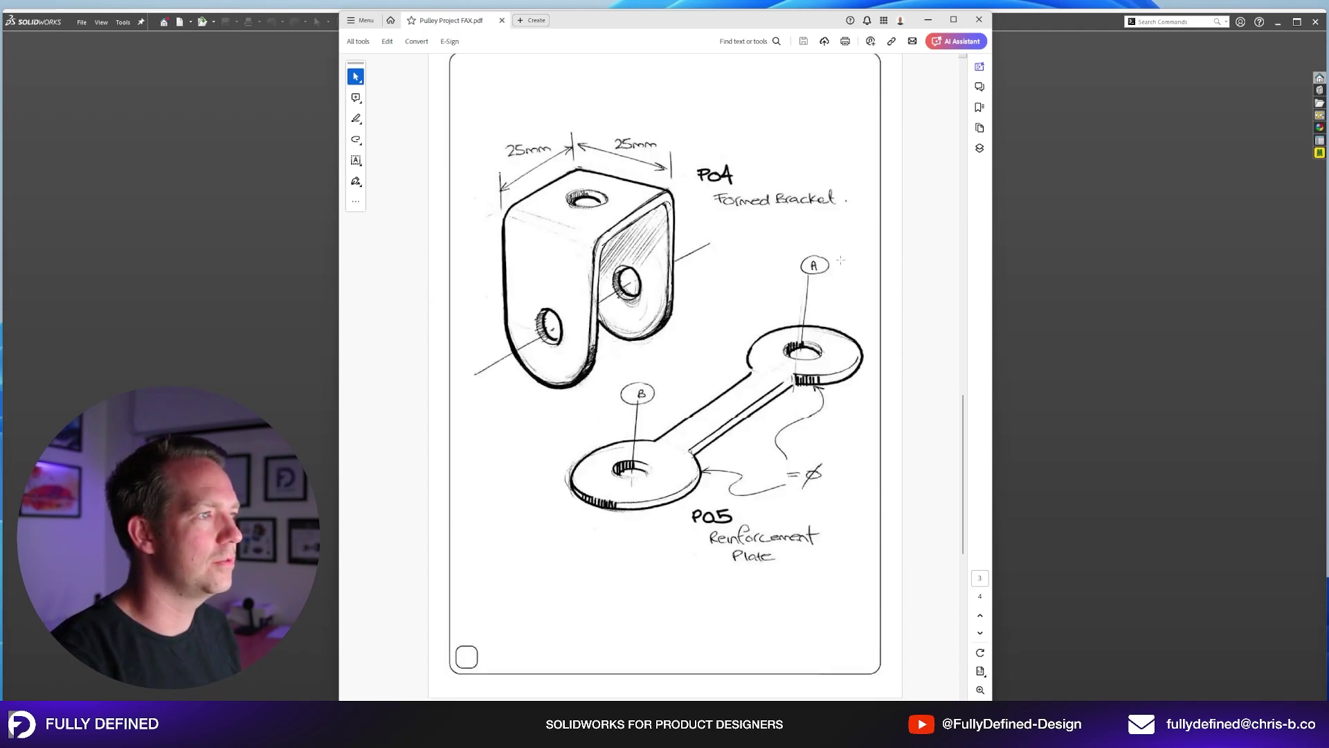
scroll(888, 339, "down", 5)
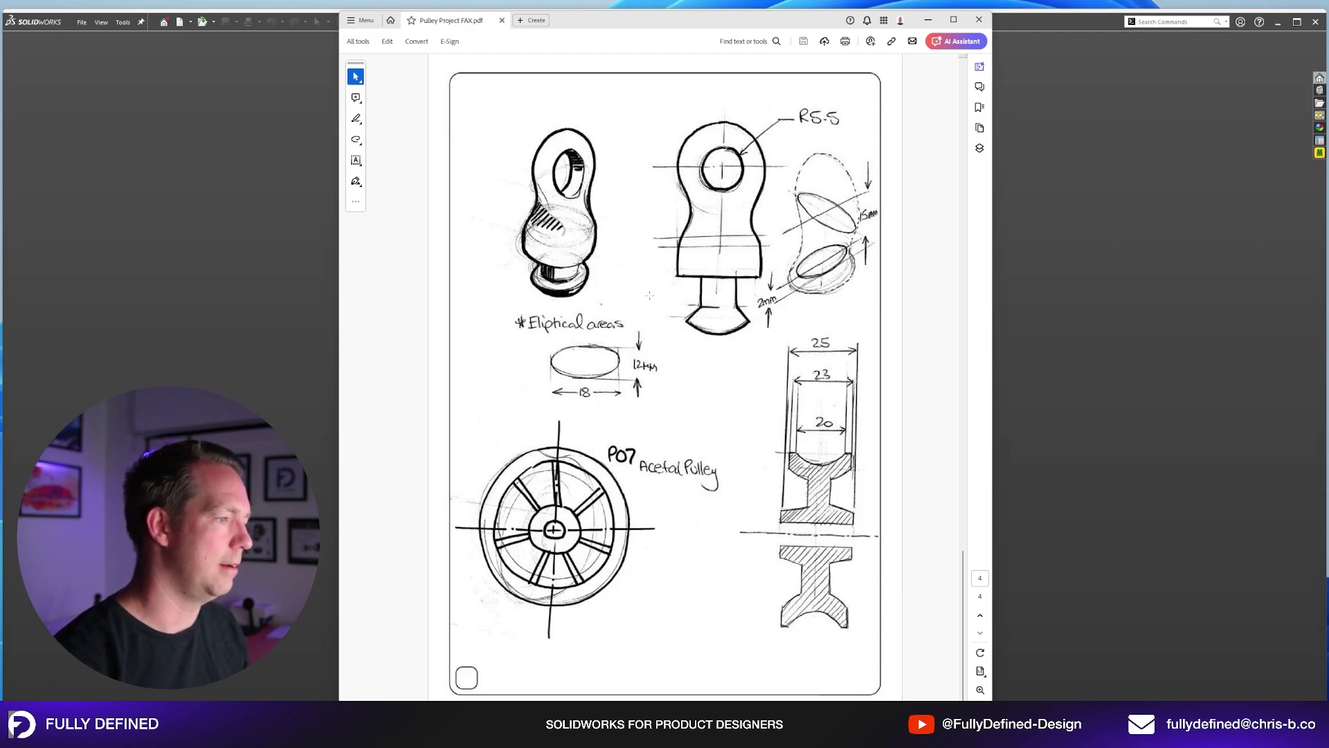
Switch to SOLIDWORKS and create a new part document.
left_click(1085, 261)
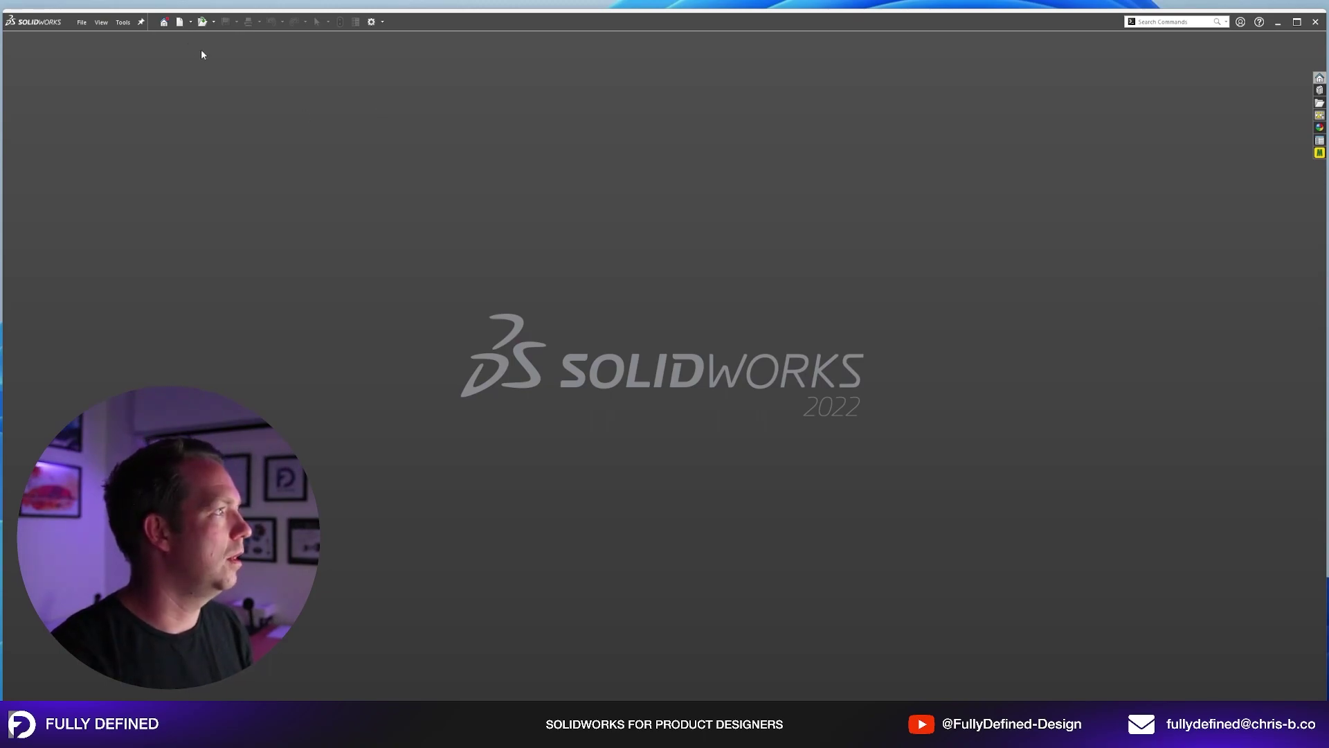
left_click(182, 24)
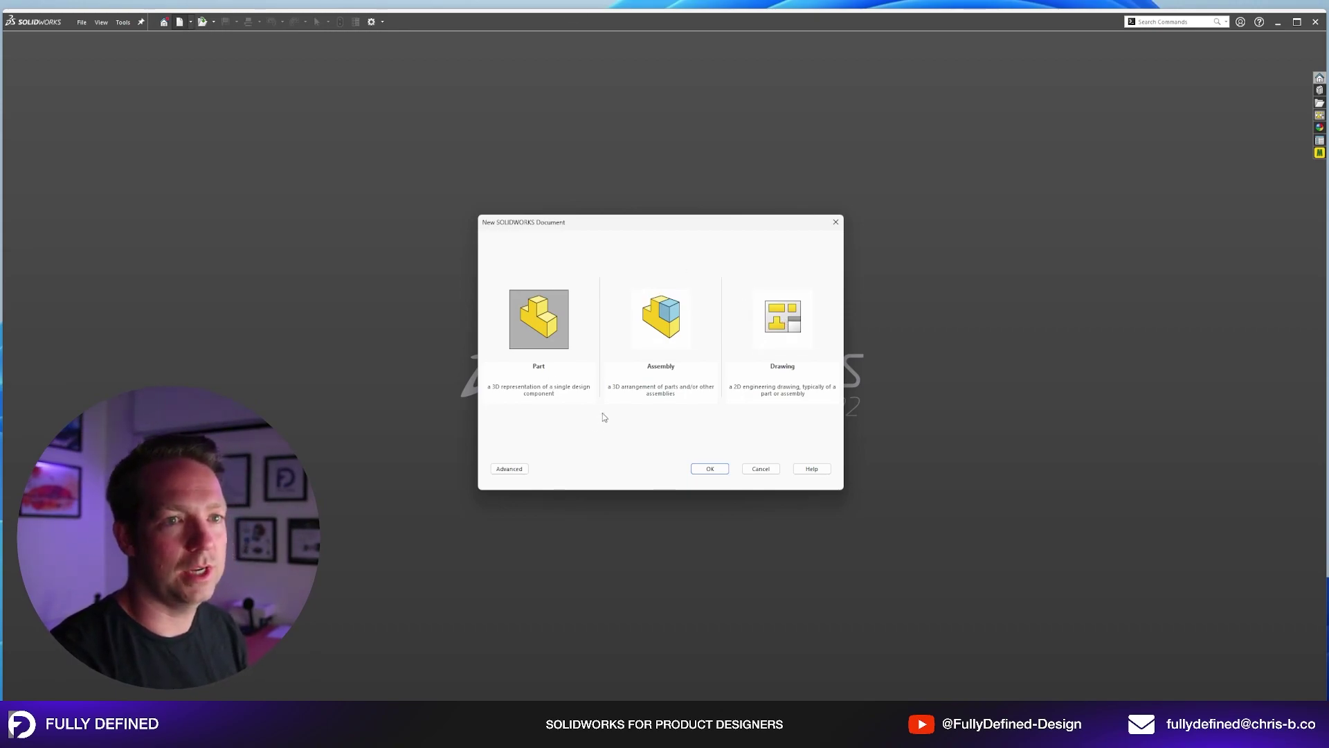
key("Return")
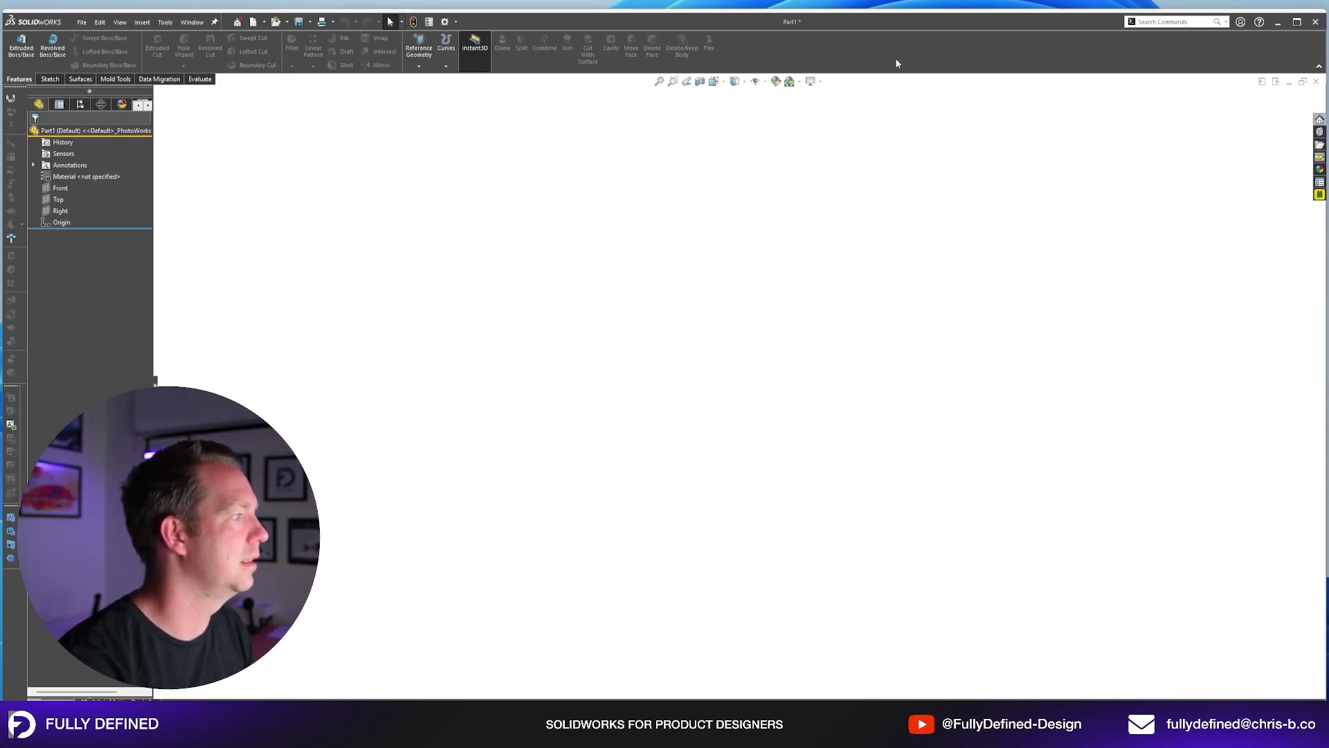
left_click(49, 79)
left_click(79, 79)
left_click(124, 80)
scroll(160, 82, "up", 3)
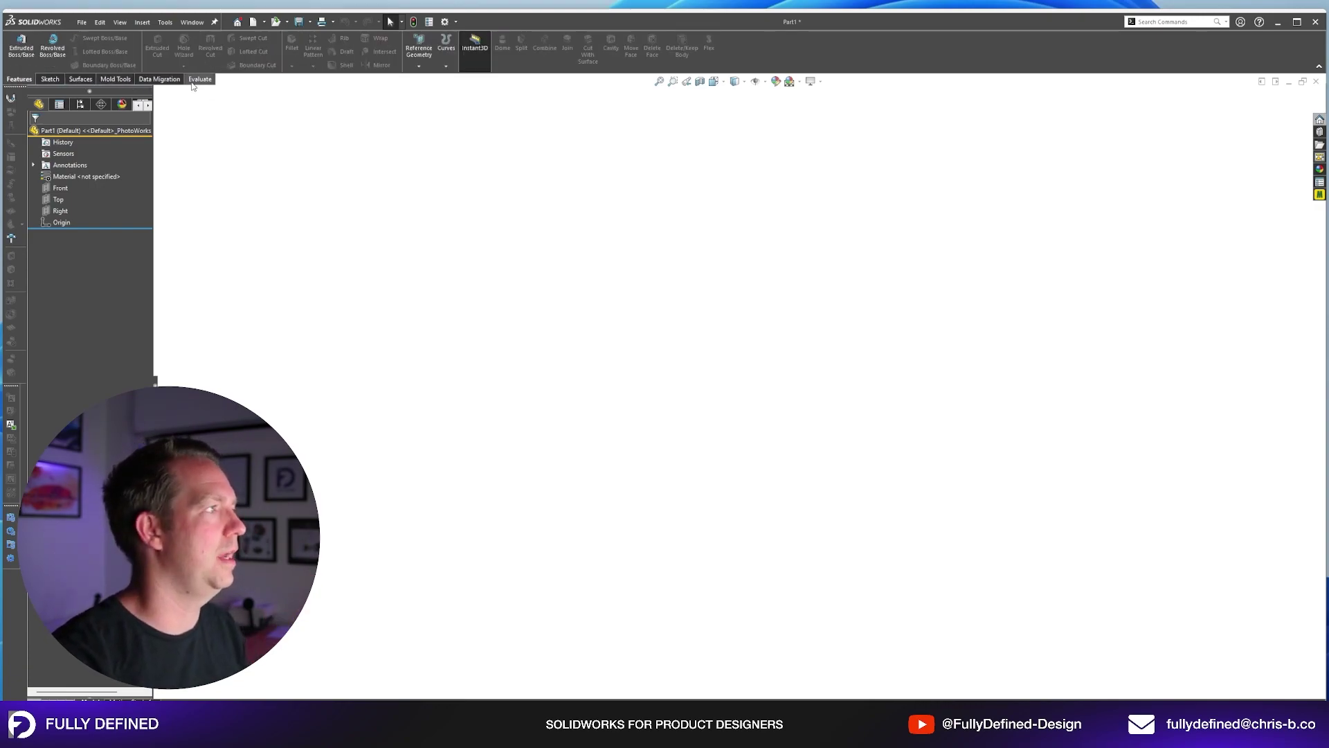
right_click(163, 81)
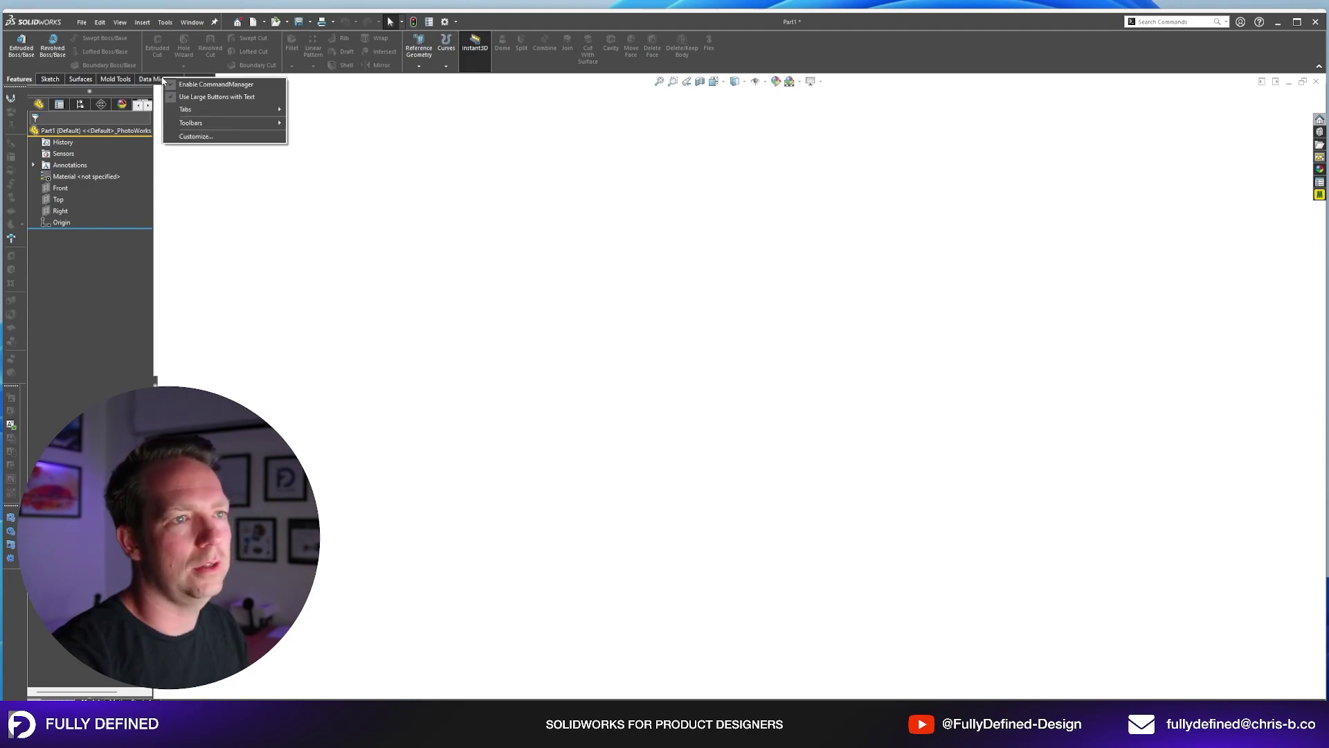
mouse_move(220, 115)
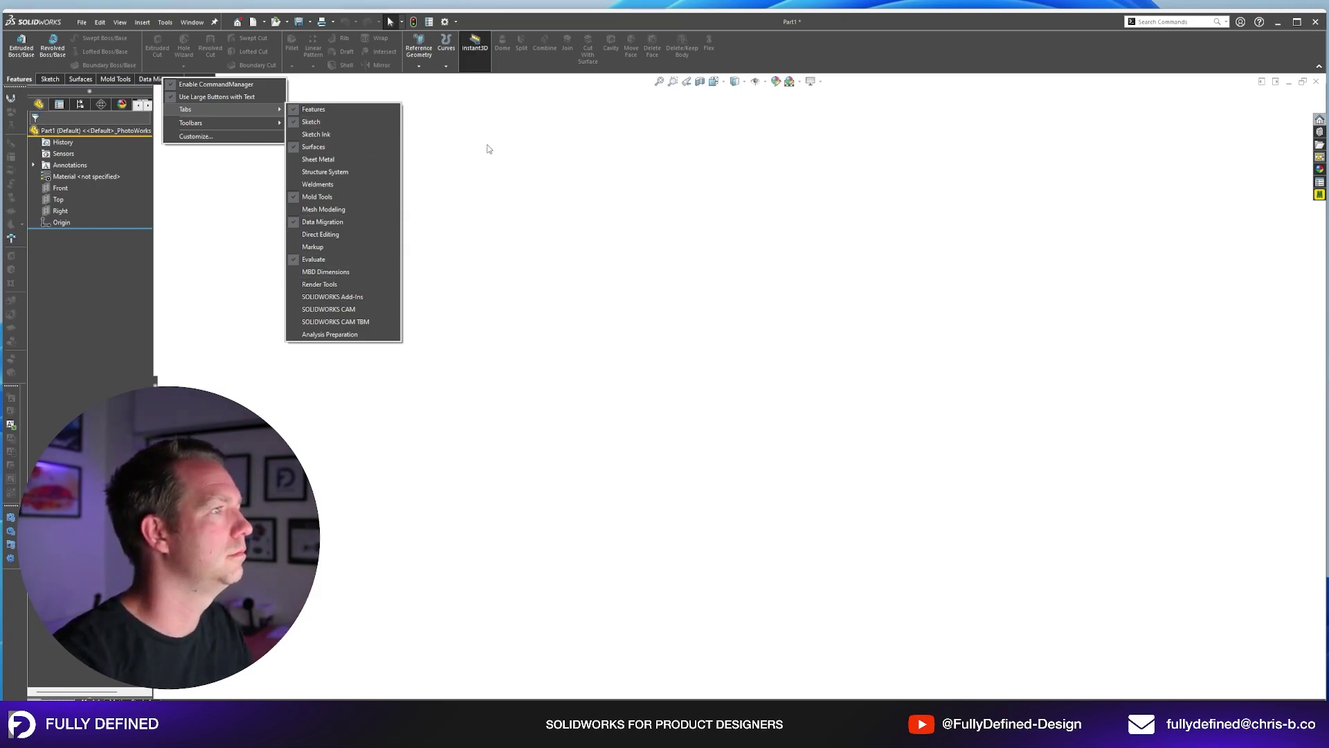
key("Escape")
key("Escape")
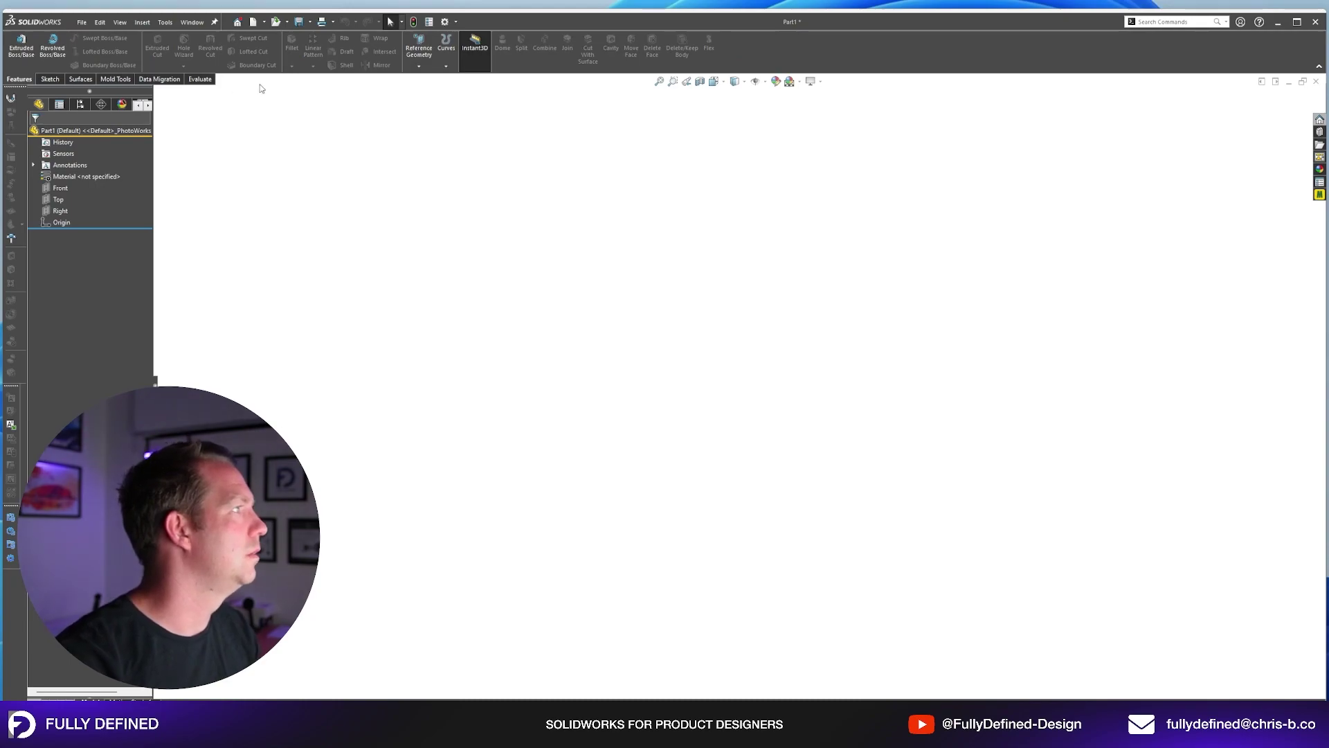
left_click(82, 22)
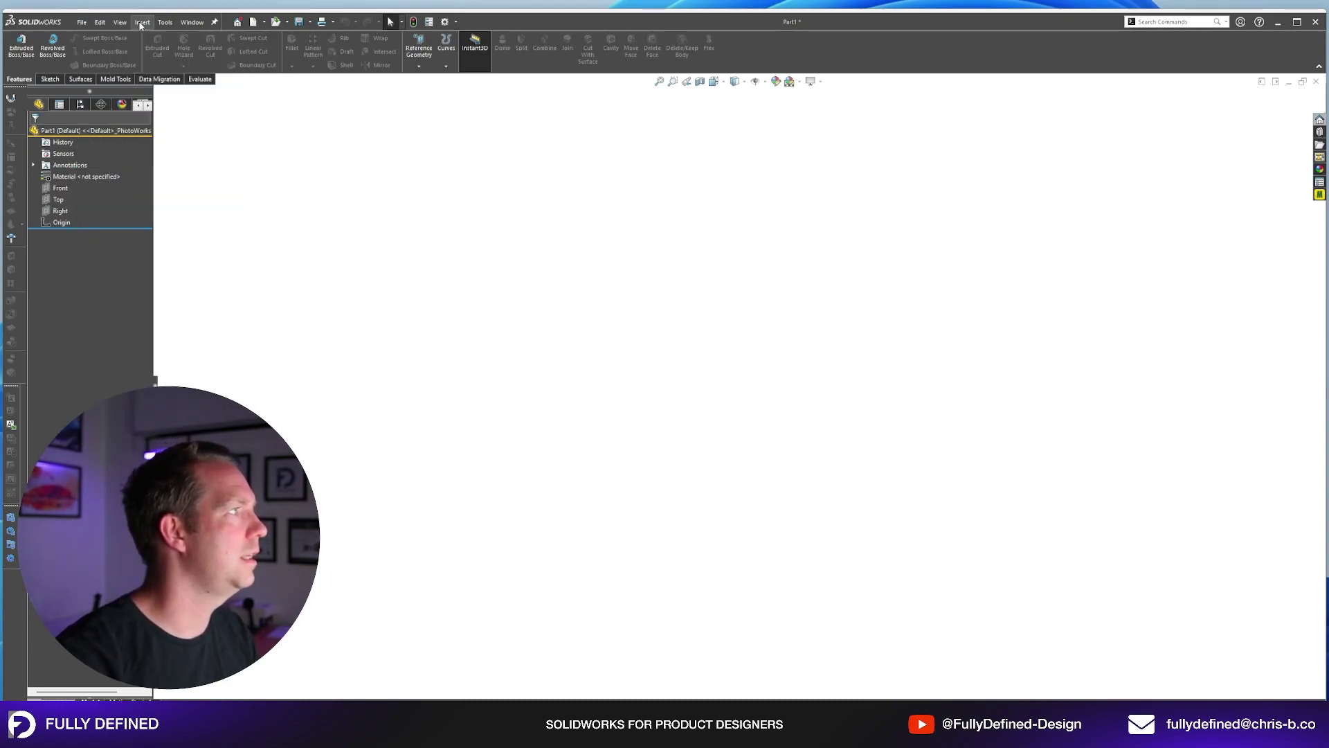
mouse_move(168, 26)
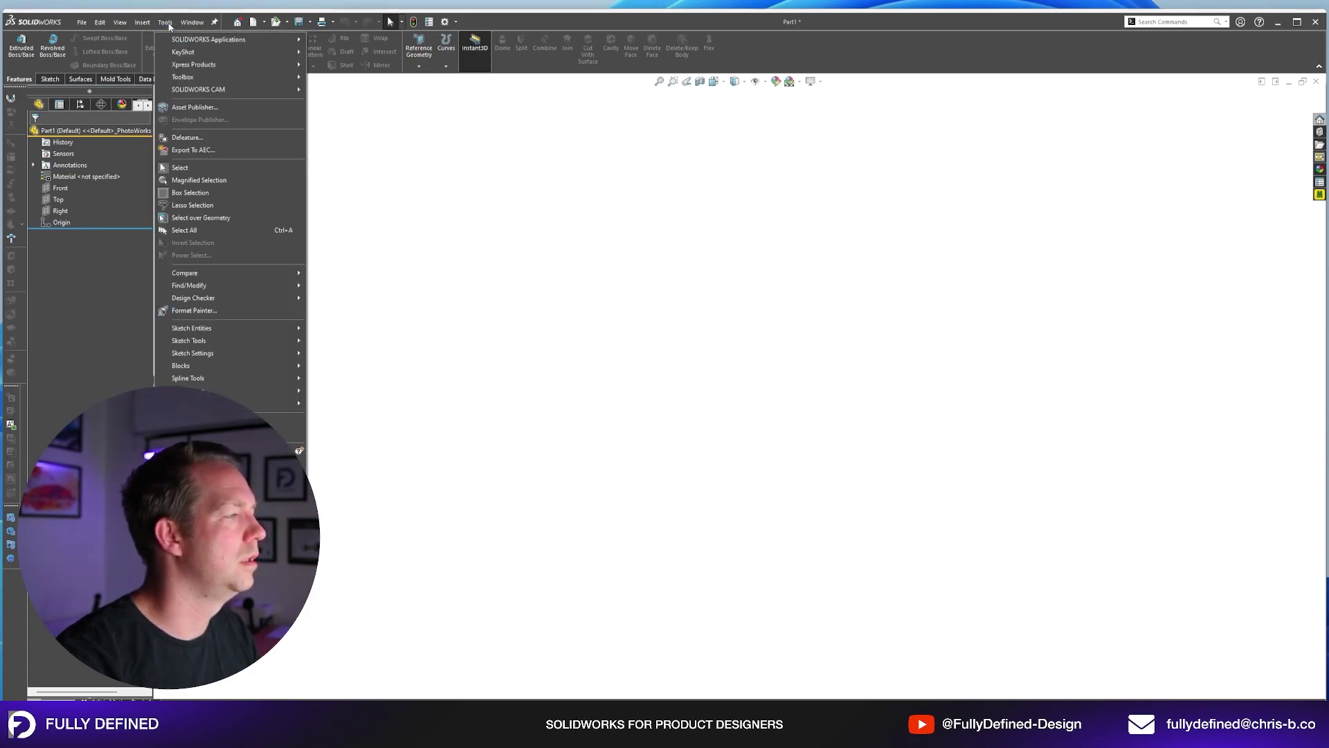
left_click(174, 25)
left_click(143, 24)
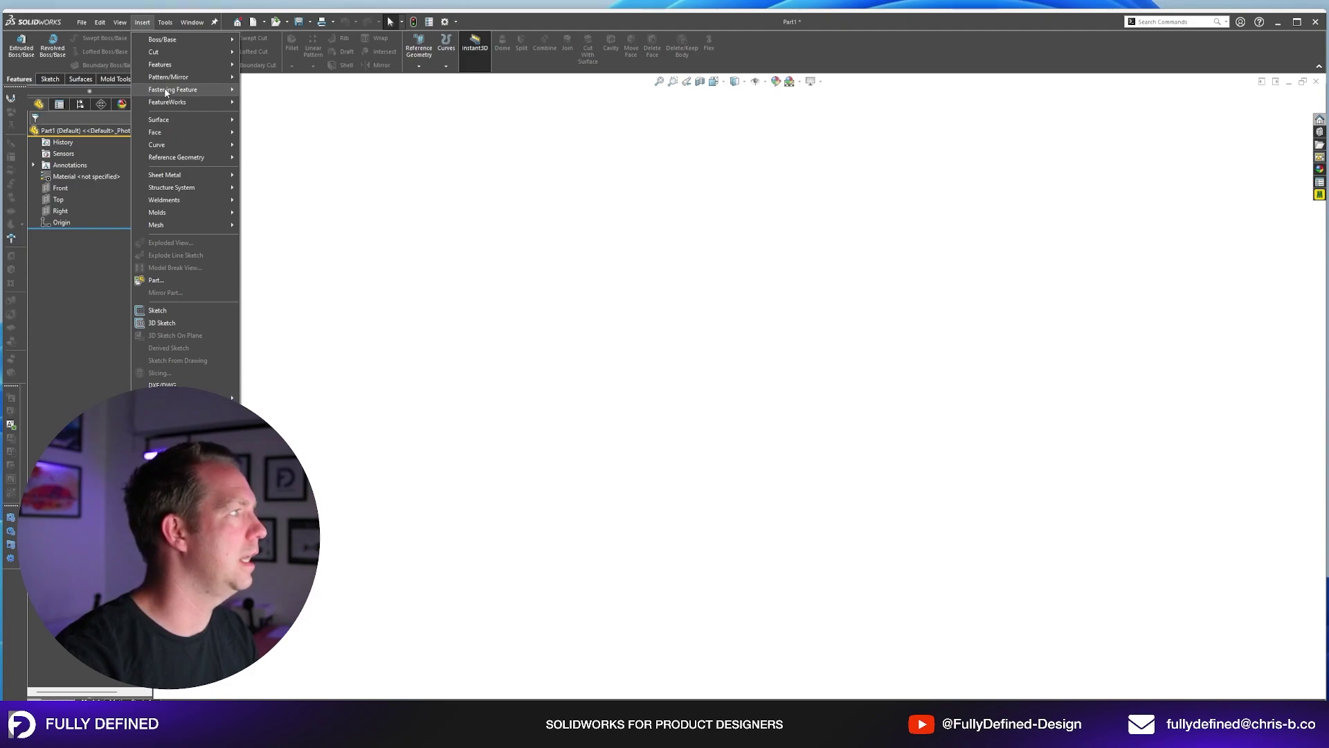
mouse_move(169, 64)
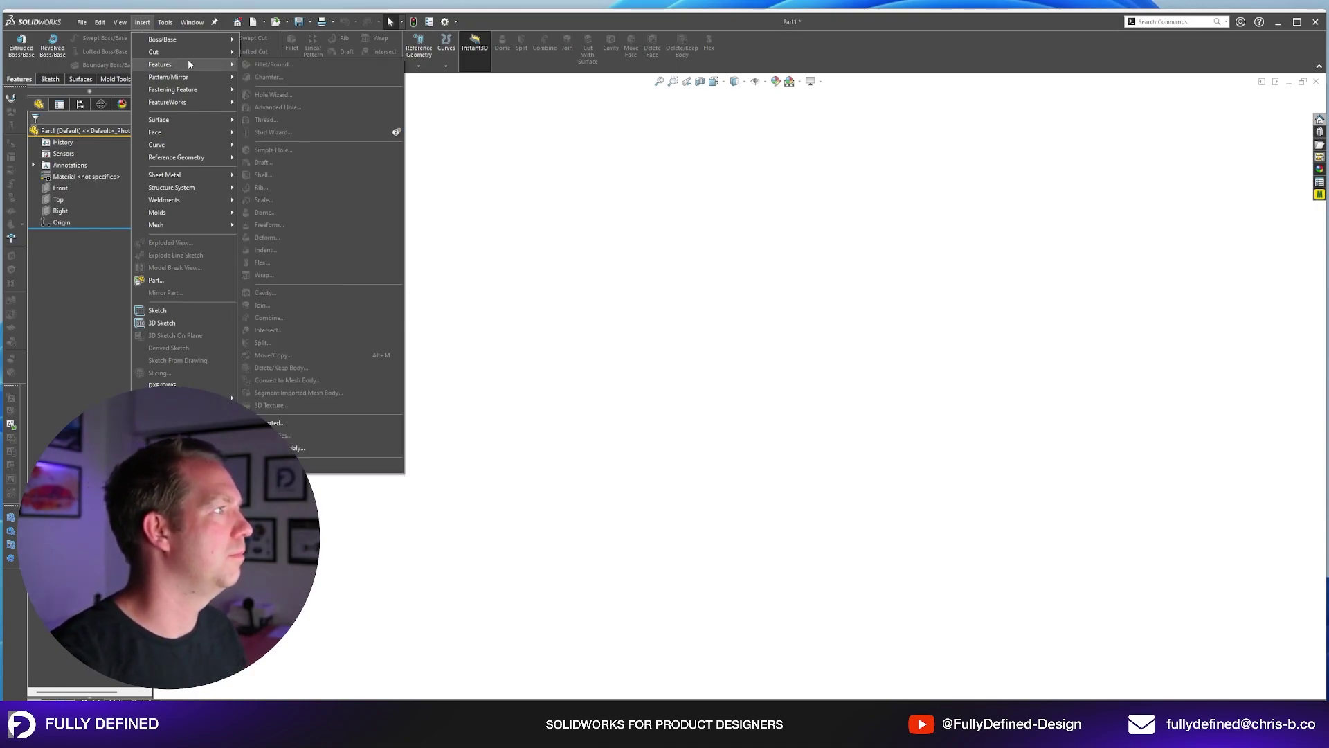
key("Escape")
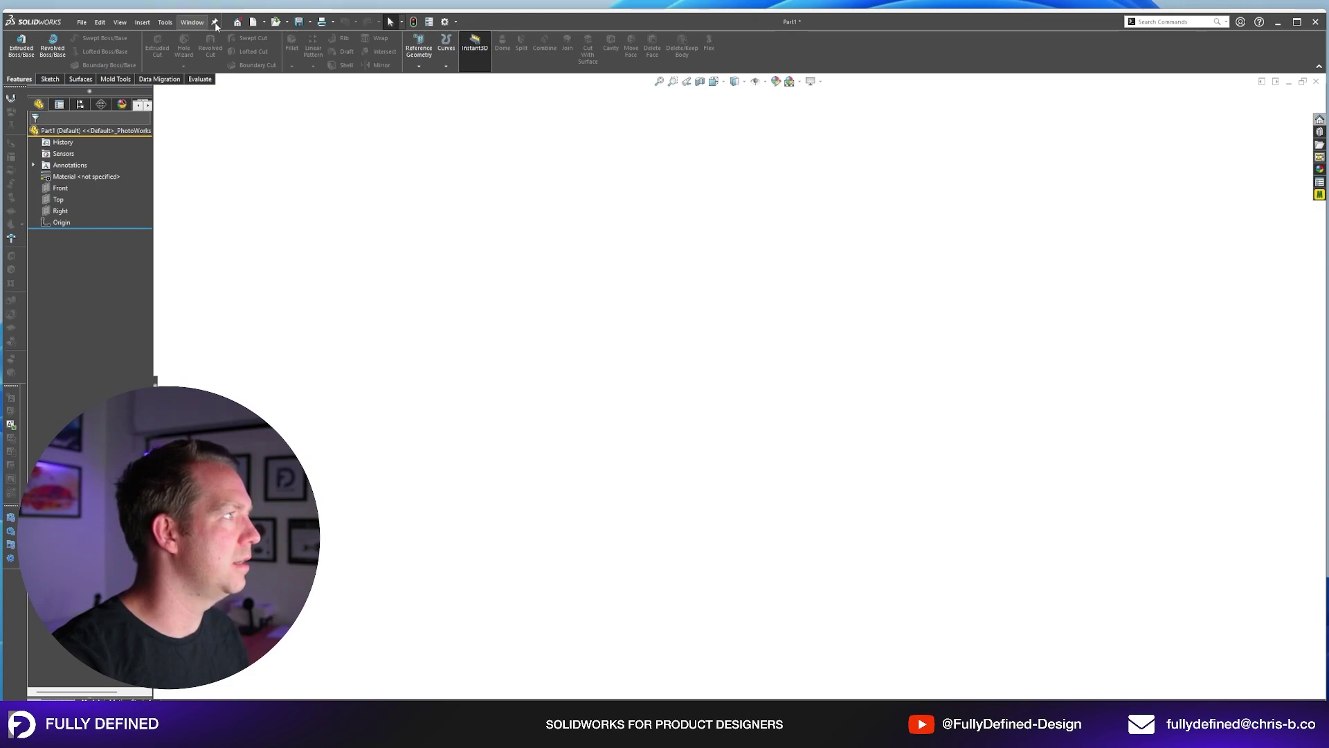
left_click(82, 22)
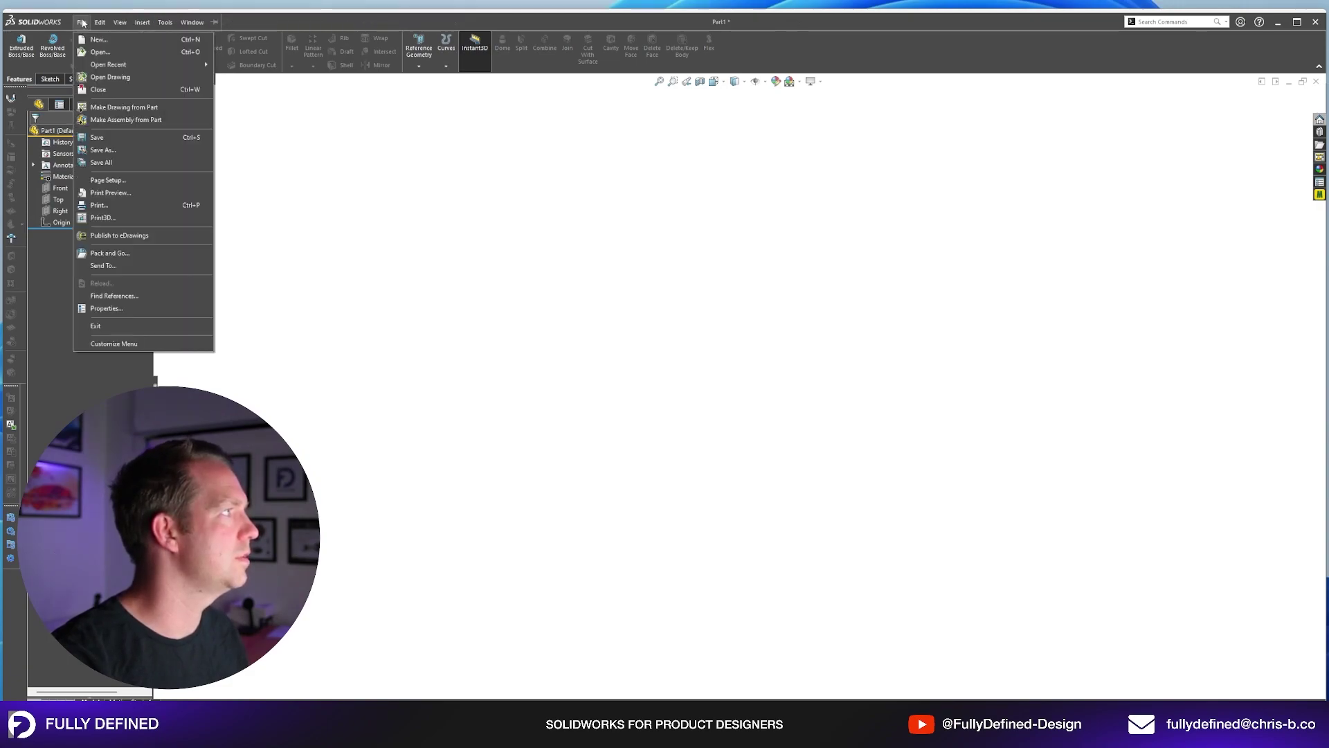
left_click(215, 22)
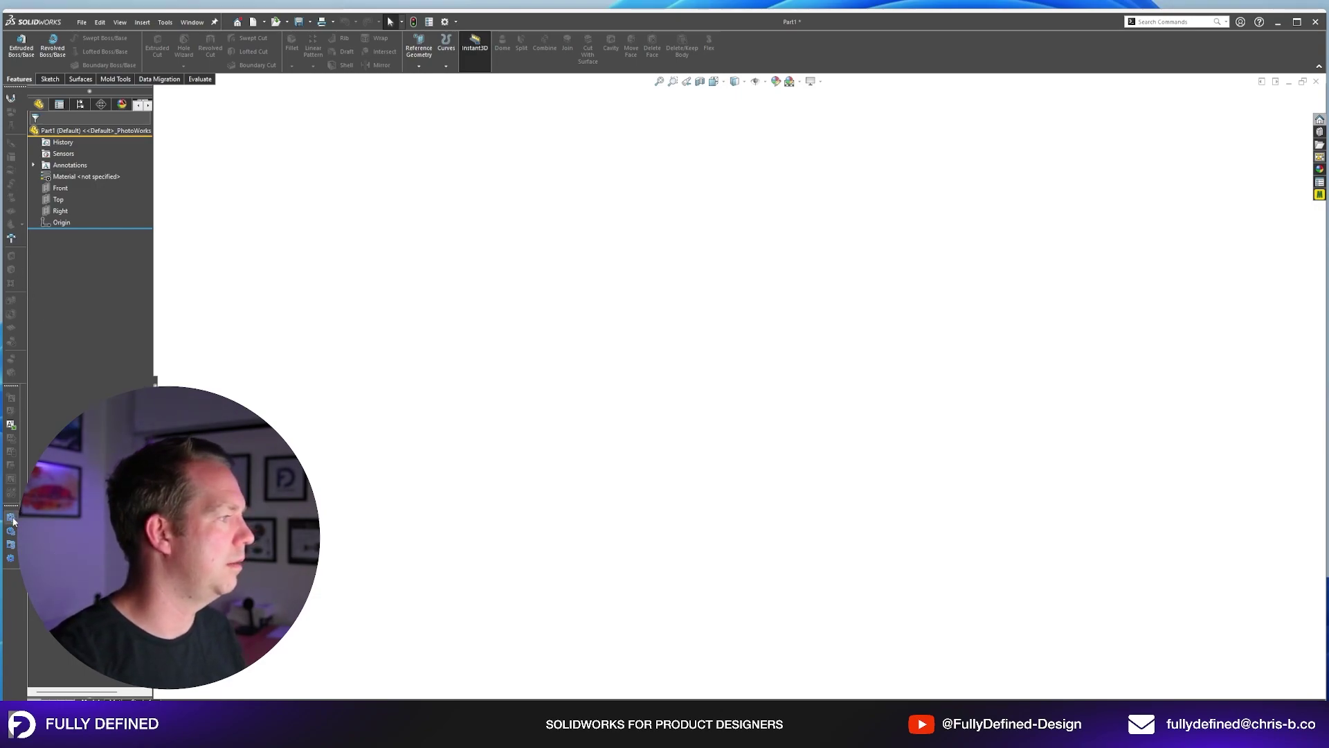
right_click(14, 385)
mouse_move(67, 363)
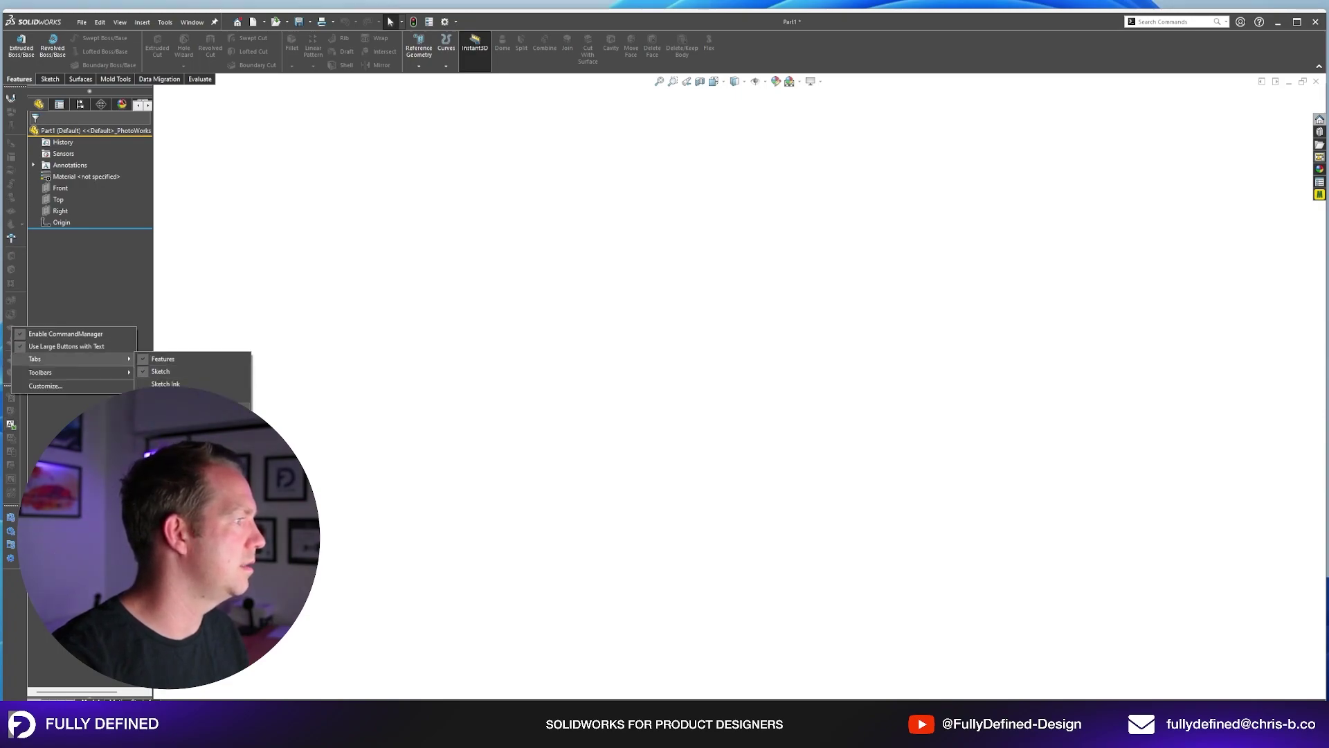
Float the Sheet Metal toolbar and dock it back alongside the feature tree.
double_click(15, 88)
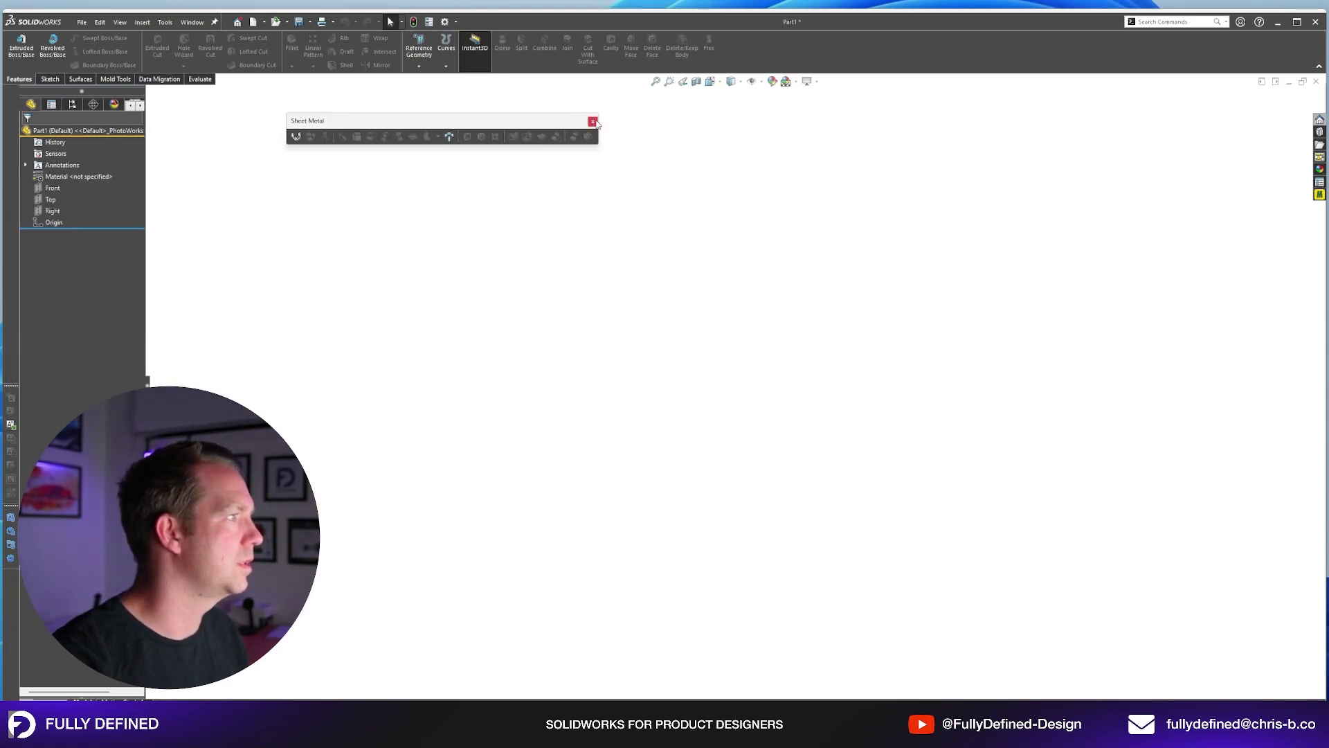
left_click_drag(332, 124, 12, 83)
left_click_drag(28, 390, 11, 392)
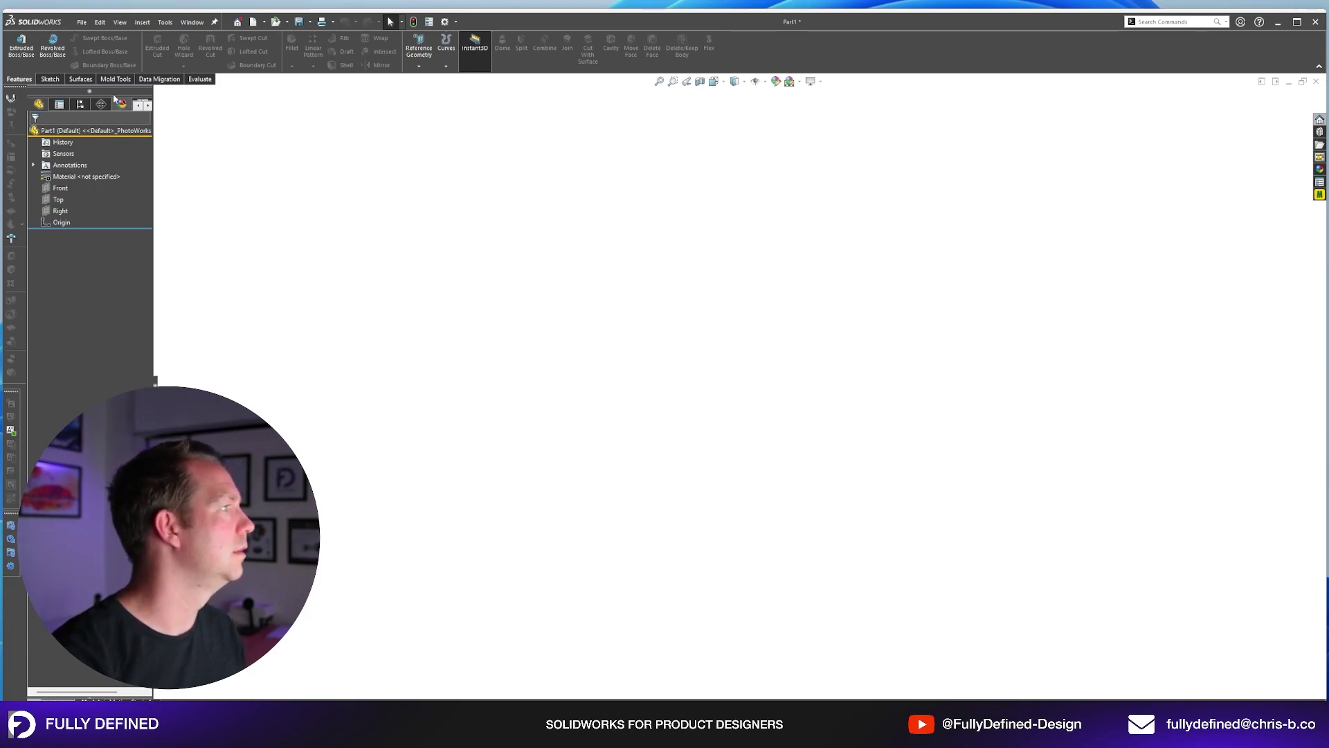
left_click(51, 80)
left_click(17, 44)
left_click(962, 412)
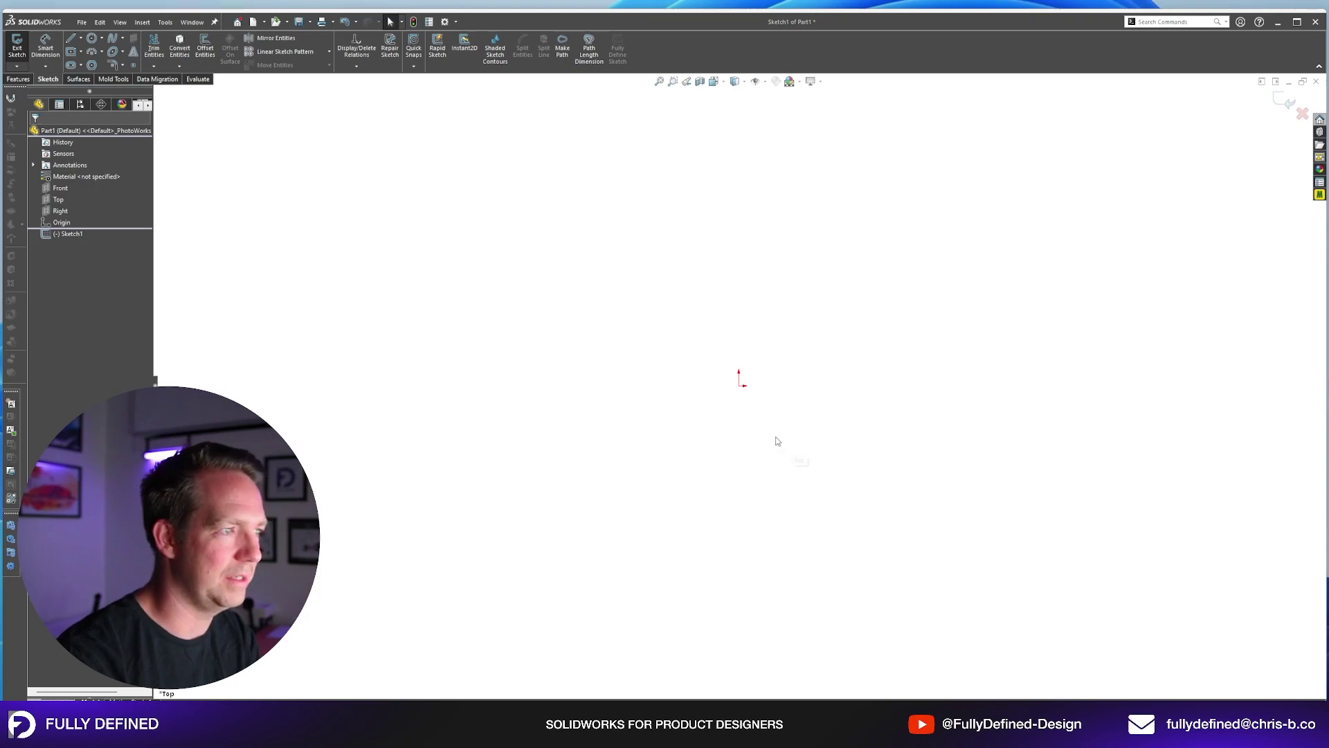
key("ctrl+z")
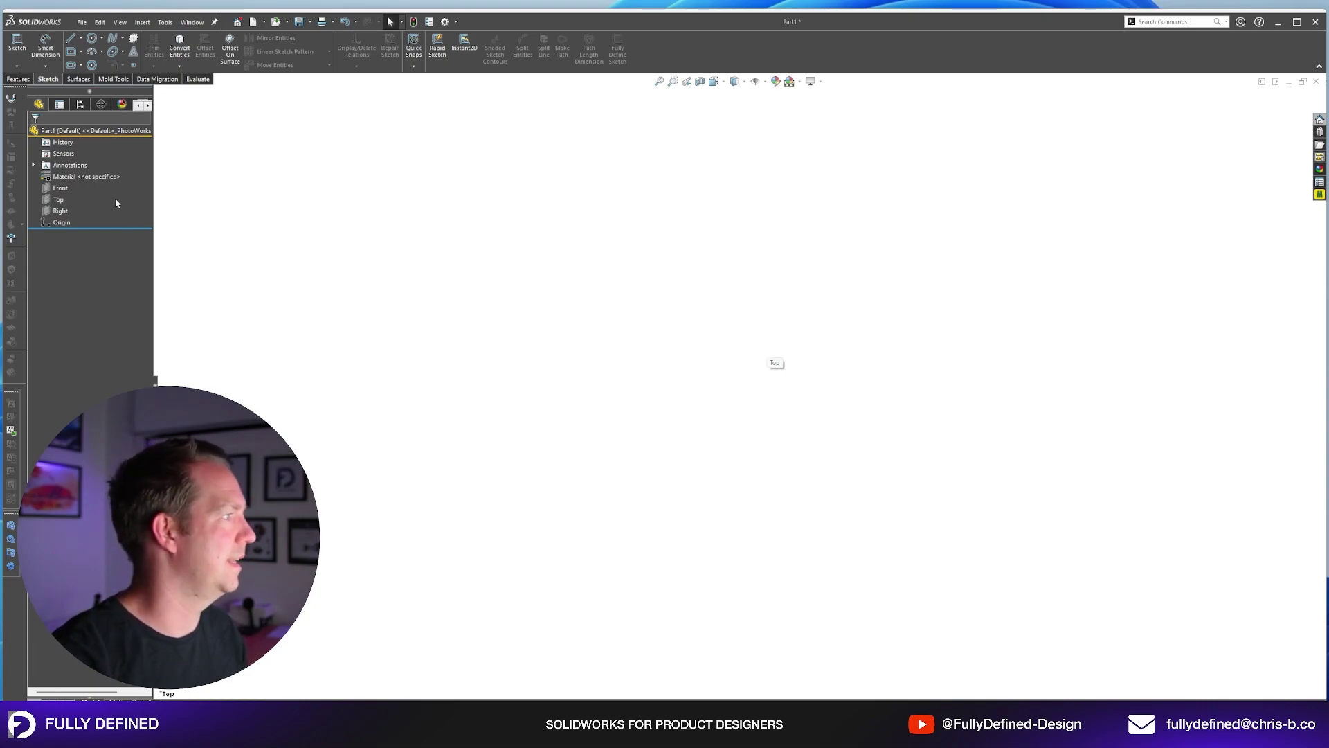
Start a new sketch on the Top plane.
left_click(60, 188)
left_click(57, 200)
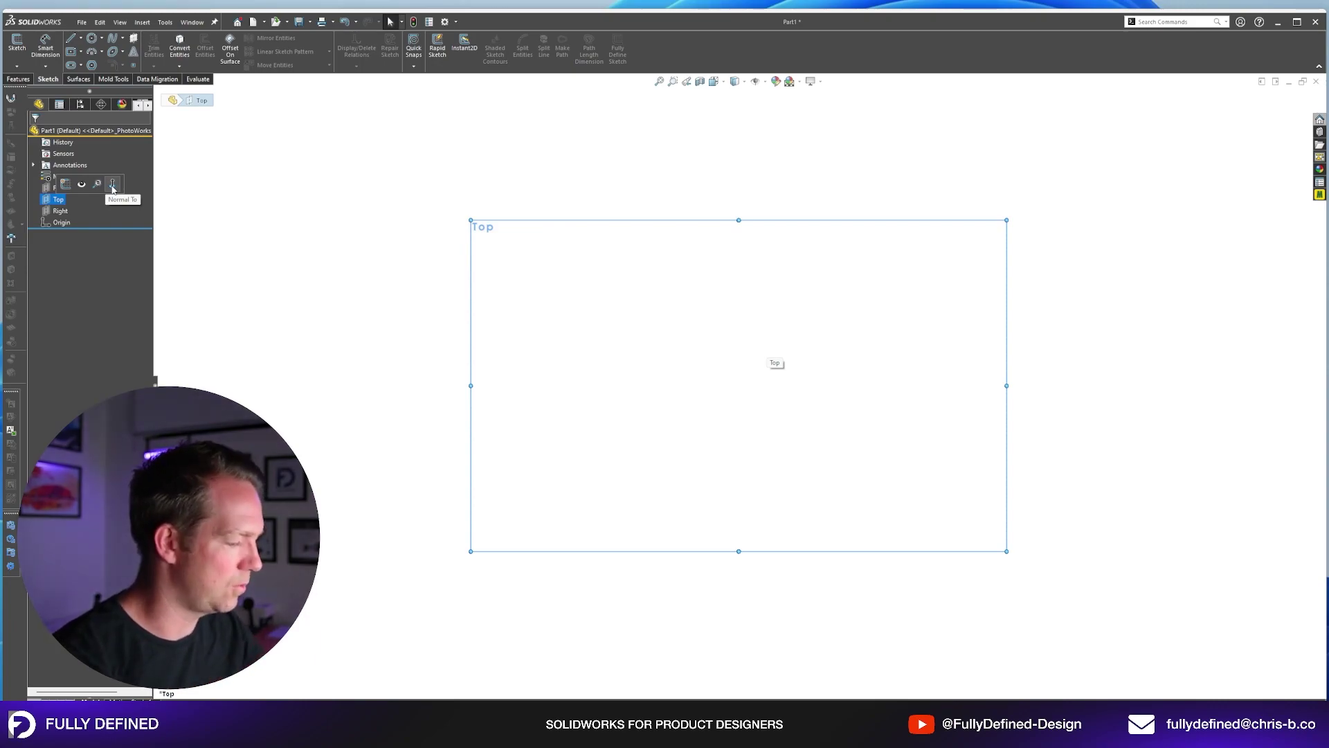
left_click(58, 199)
left_click(69, 185)
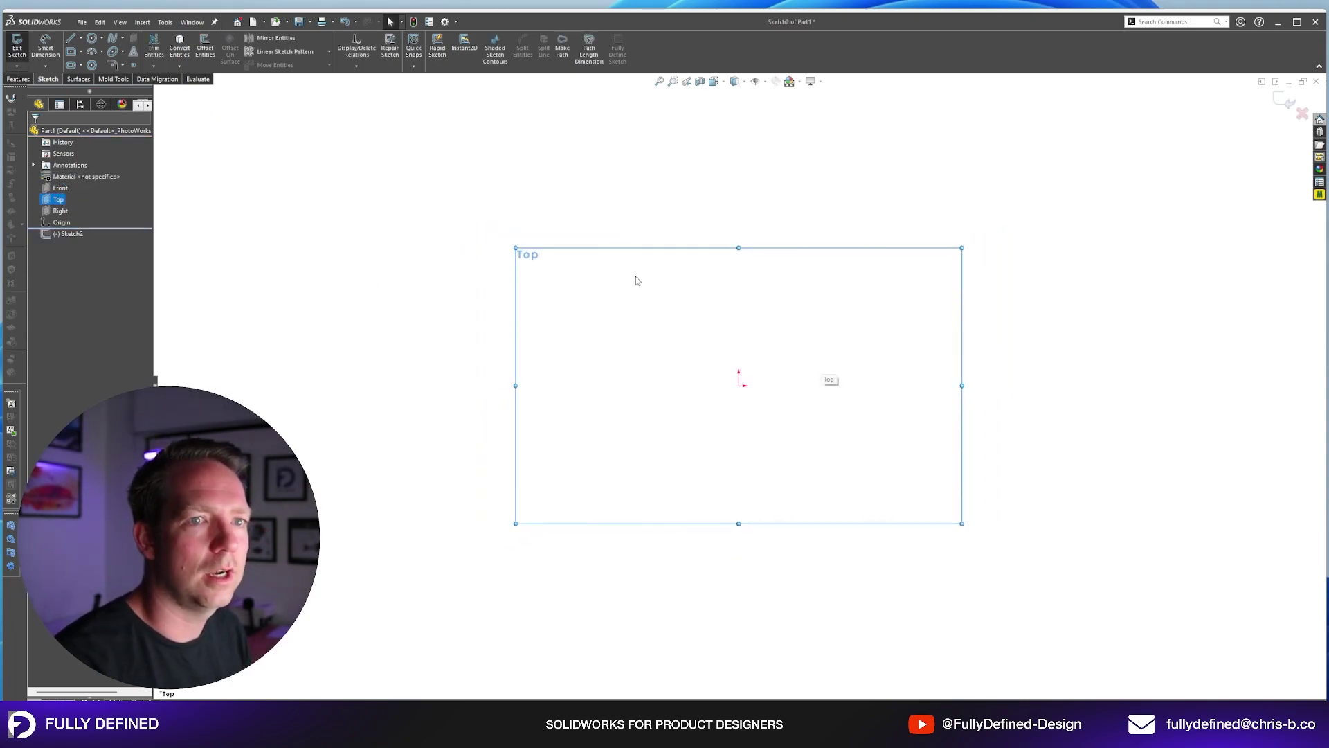
Show the Front, Top and Right reference planes together in the model view.
left_click(875, 222)
left_click(60, 188)
left_click(57, 200, "ctrl")
left_click(61, 211, "ctrl")
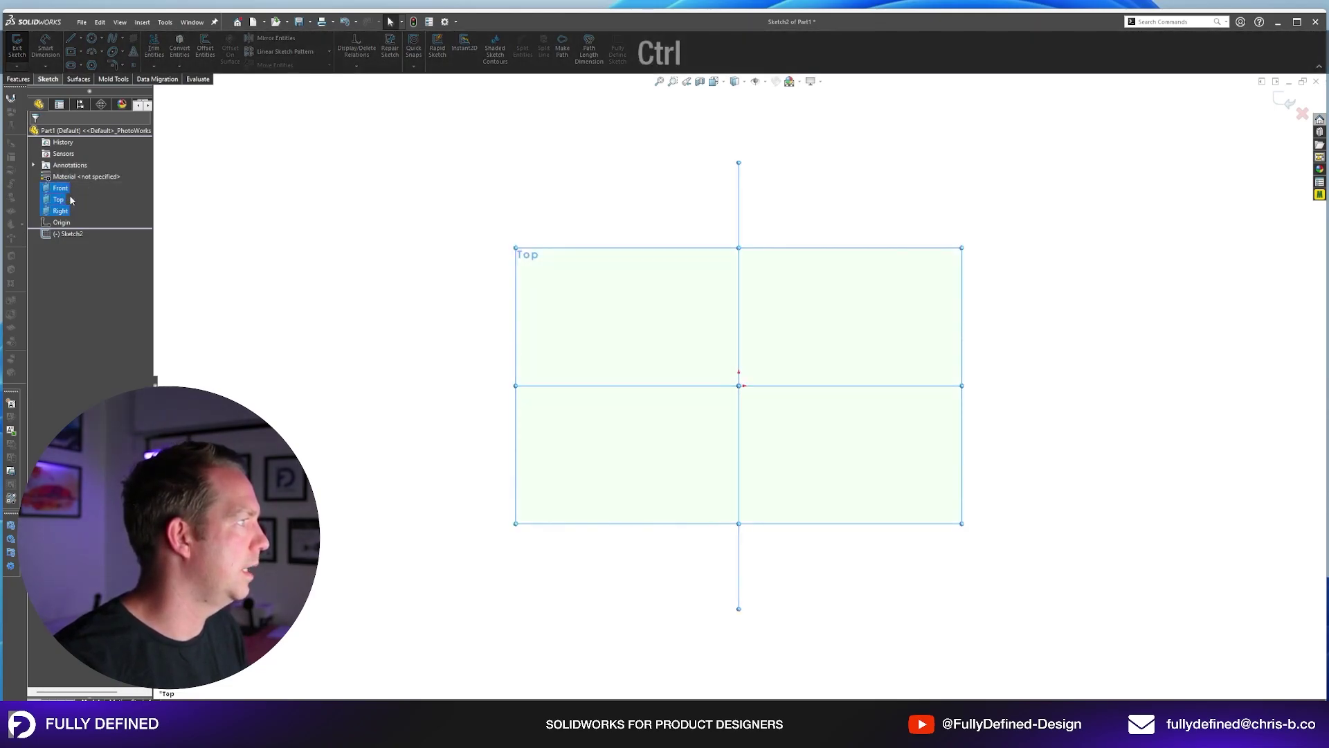
left_click(352, 265)
middle_click_drag(352, 265, 433, 214)
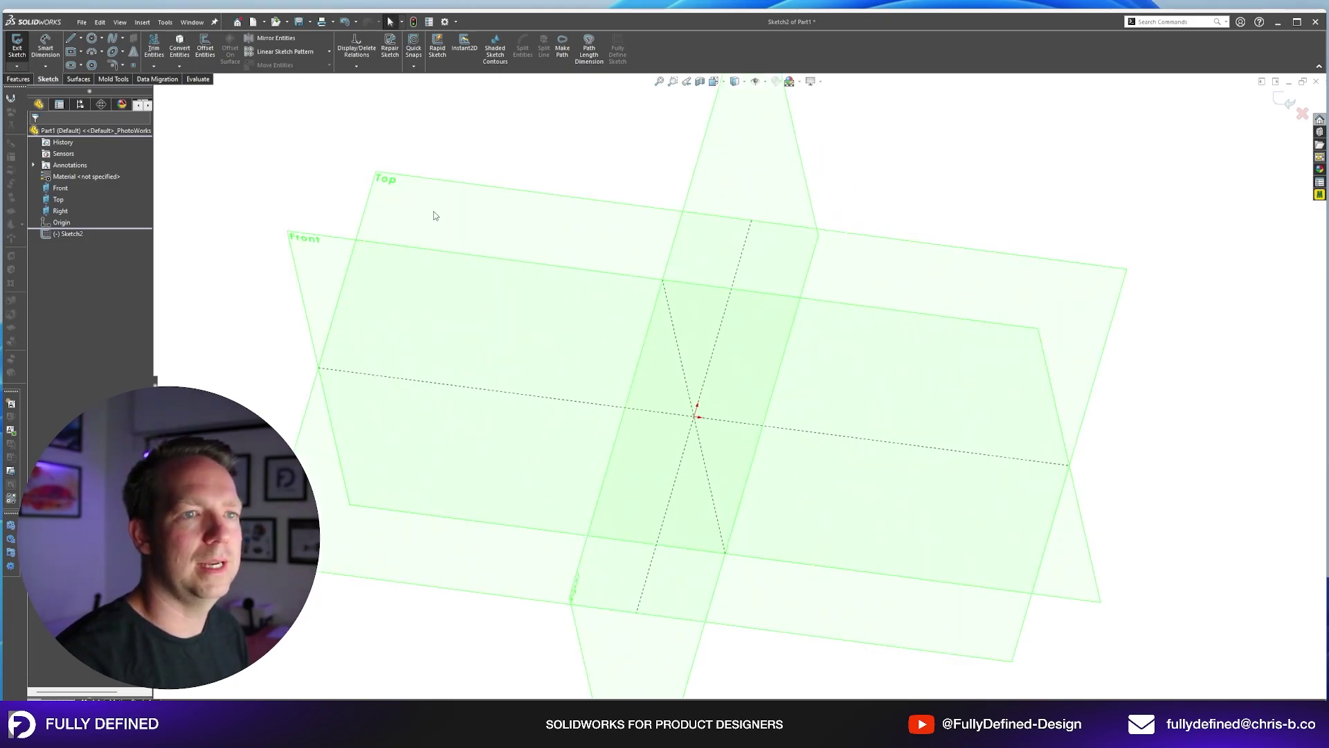
middle_click_drag(510, 270, 500, 272)
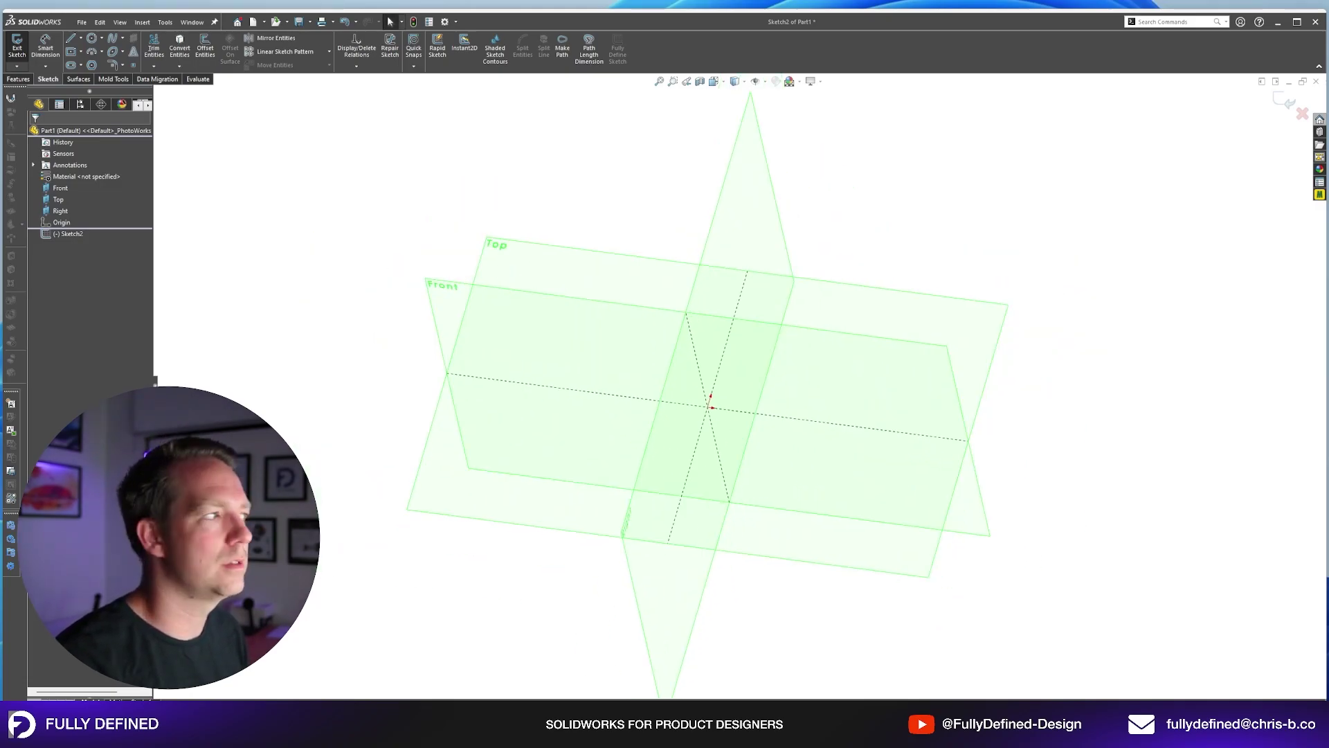
Rename the Front plane to Front-Test.
right_click(68, 190)
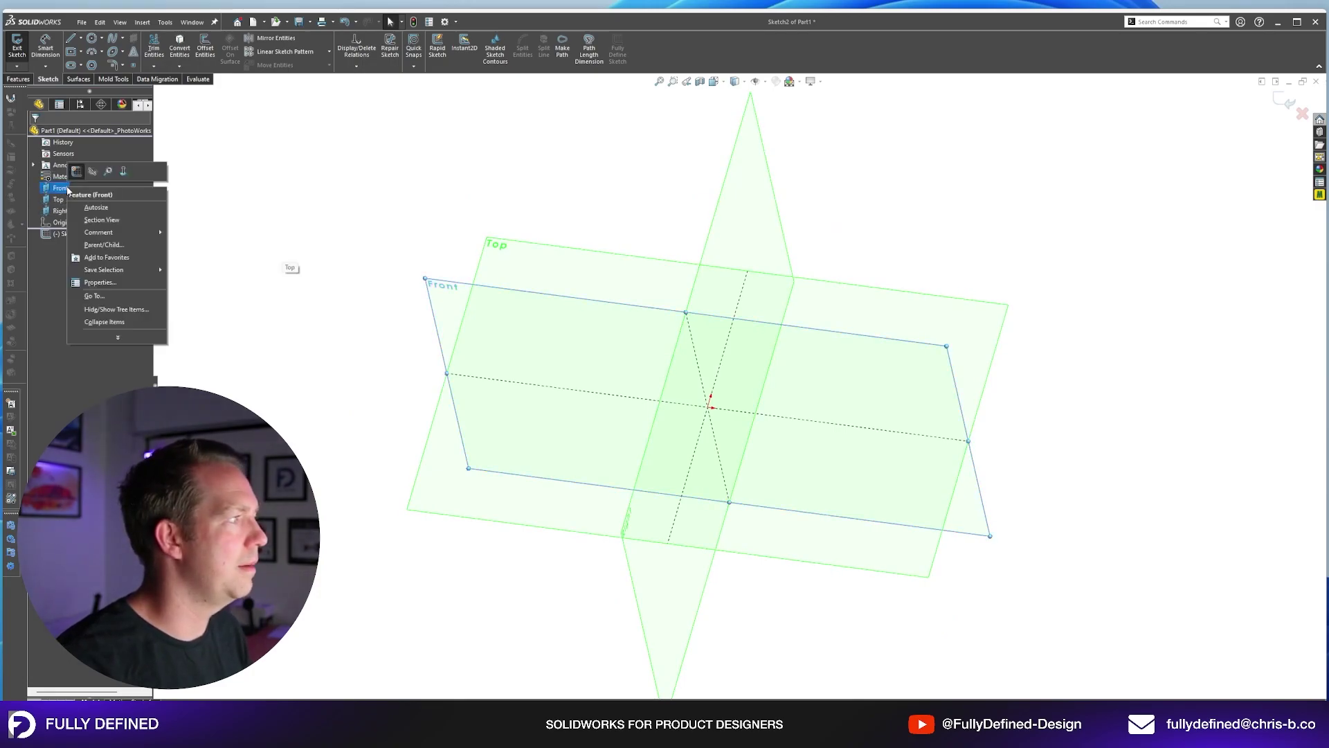
key("Escape")
key("Escape")
scroll(484, 291, "down", 5)
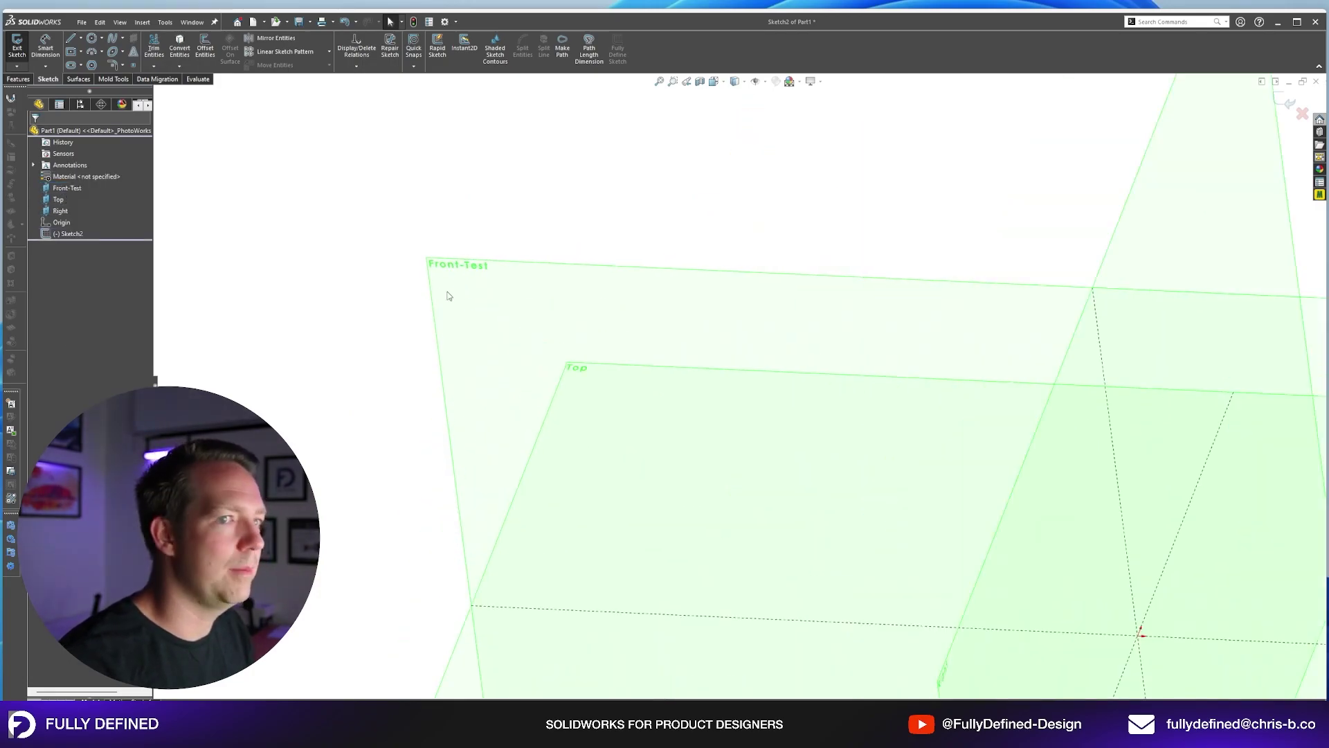
scroll(527, 326, "up", 5)
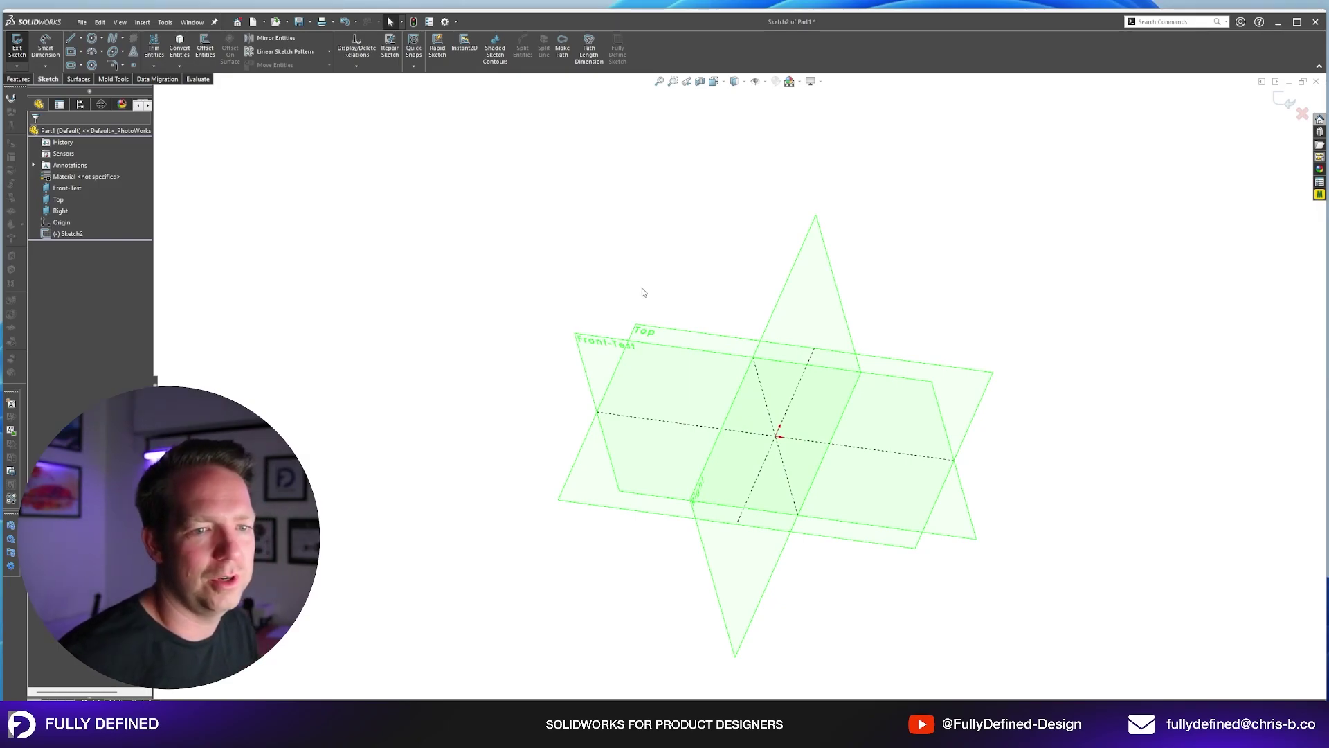
Hide all three reference planes together.
middle_click_drag(904, 435, 923, 460)
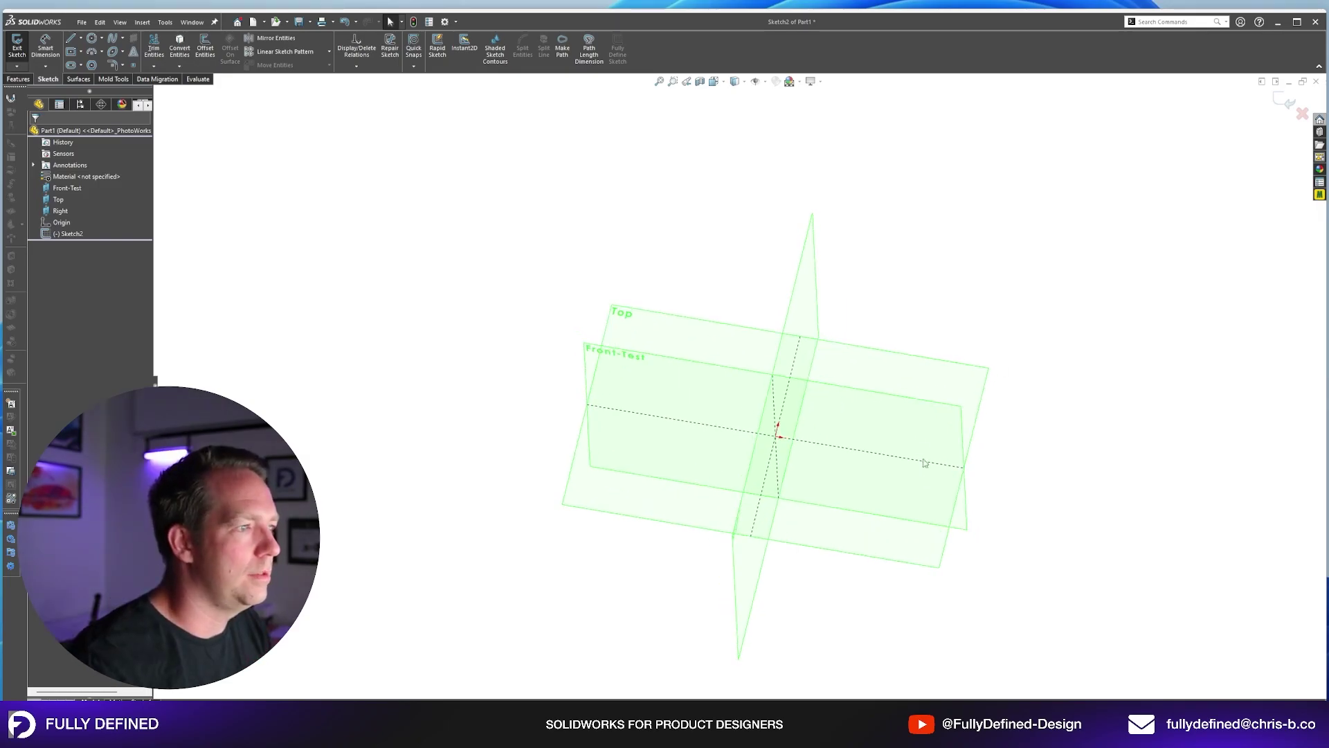
left_click(63, 189)
left_click(61, 211, "shift")
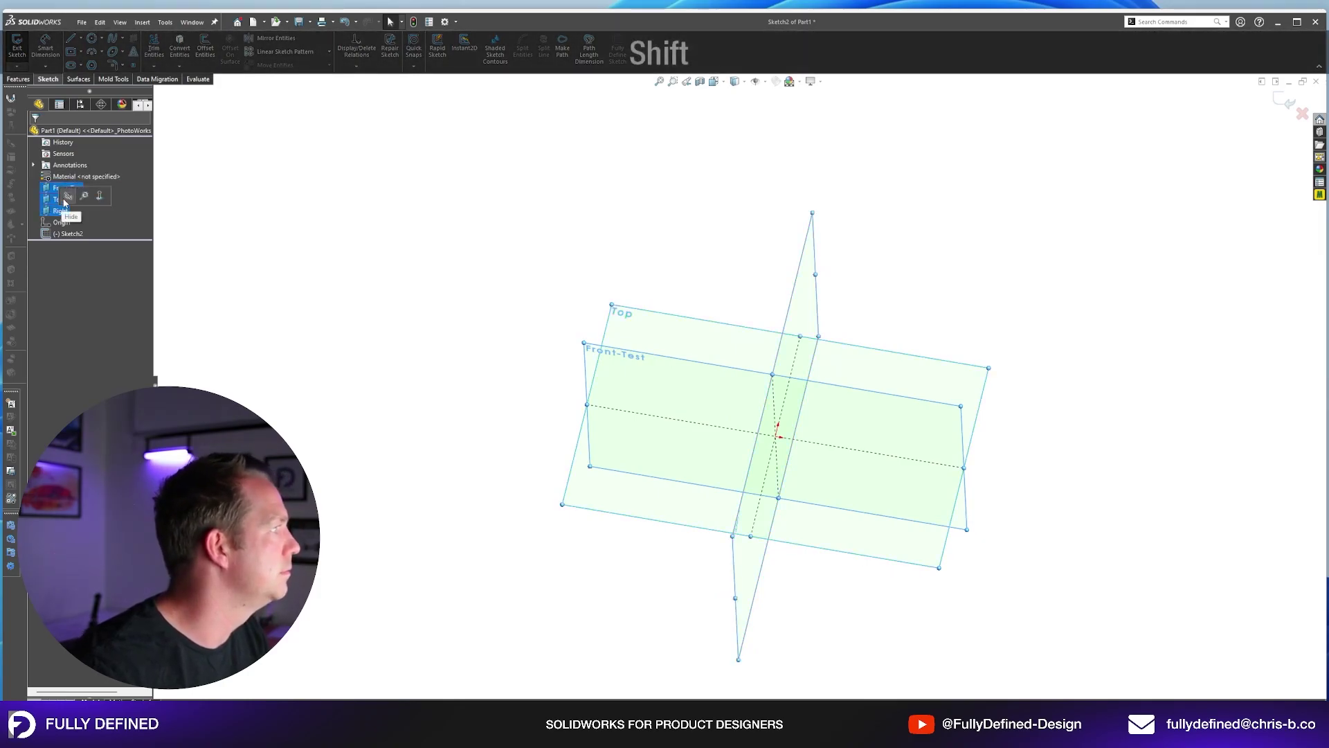
left_click(70, 201)
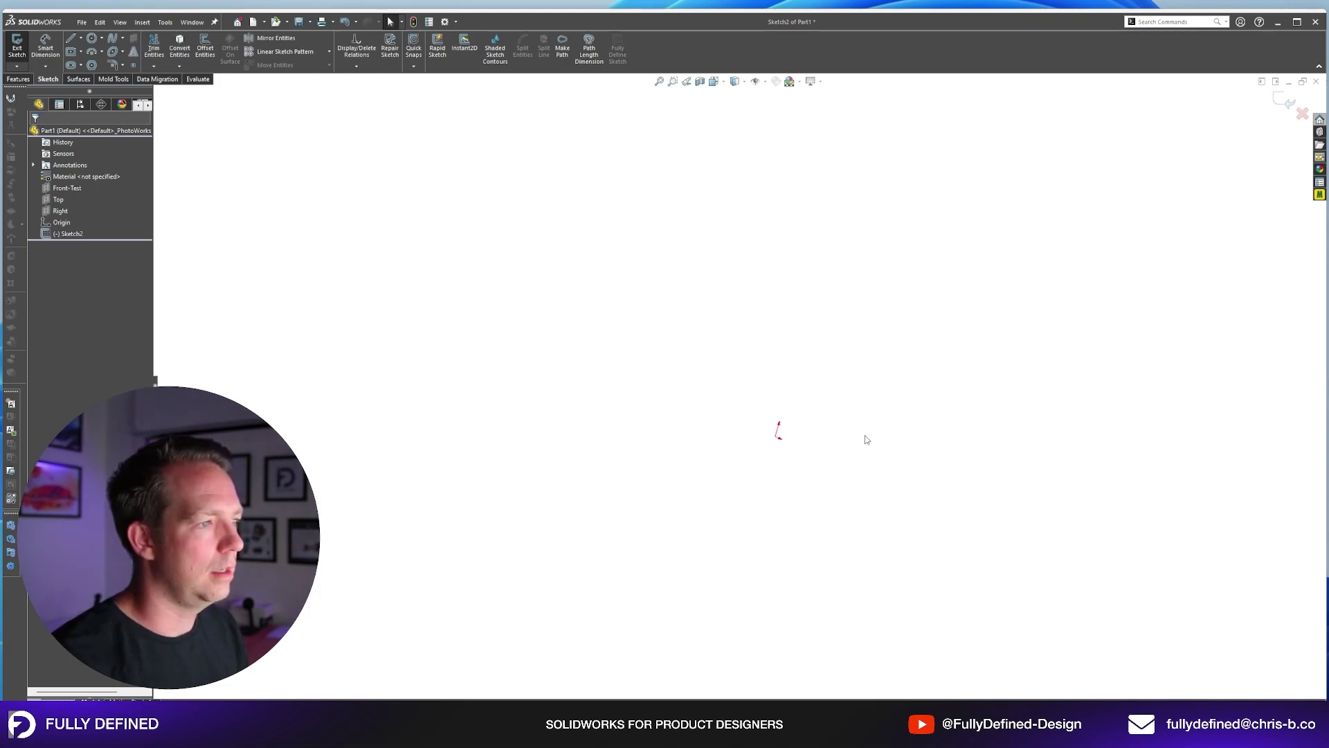
Orient the view to Top so it looks straight at the sketch plane.
middle_click_drag(806, 314, 884, 307)
key("Escape")
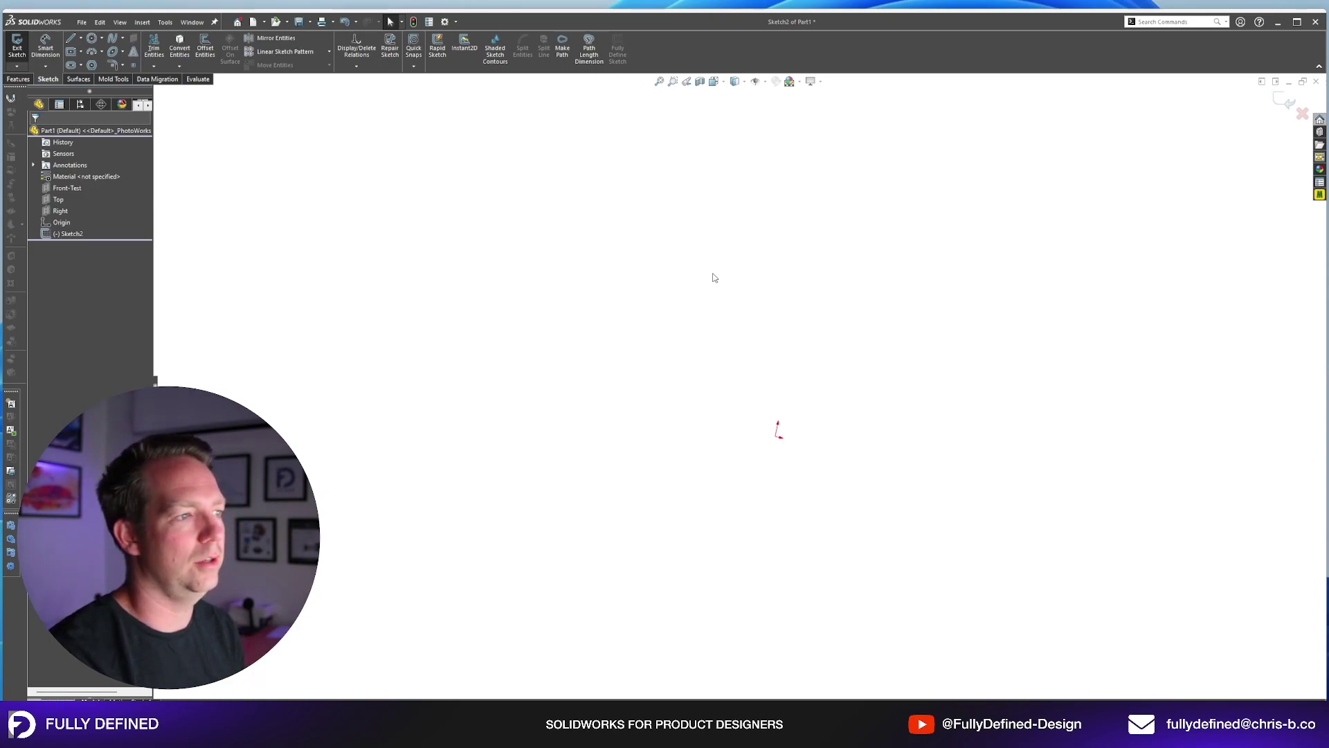
key("space")
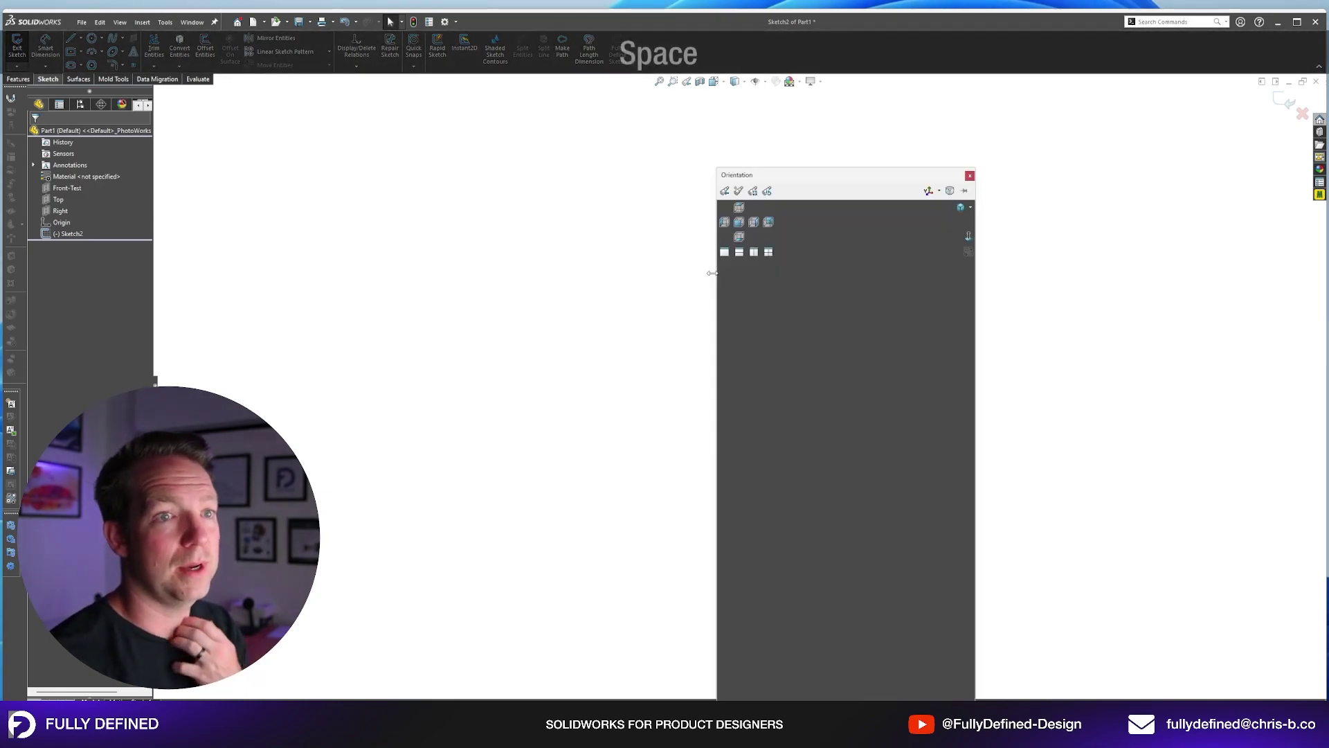
left_click_drag(796, 172, 693, 219)
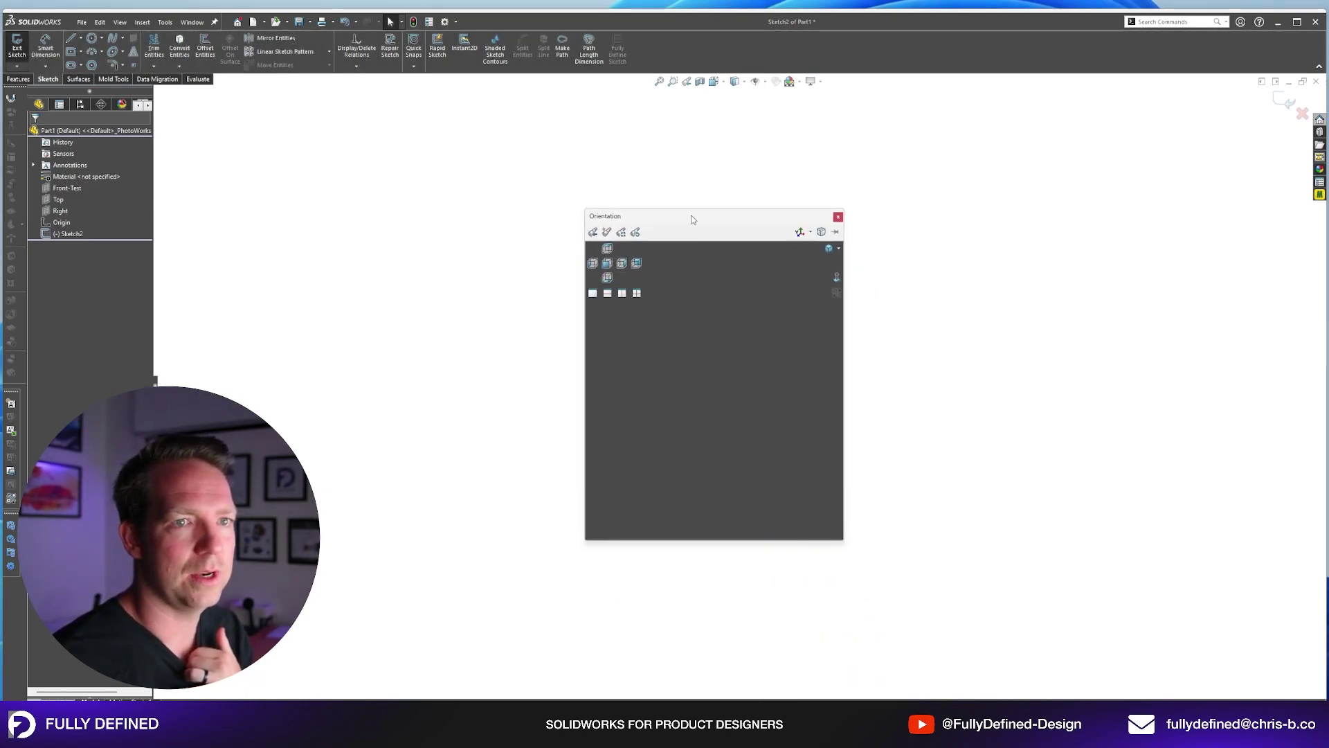
left_click(622, 263)
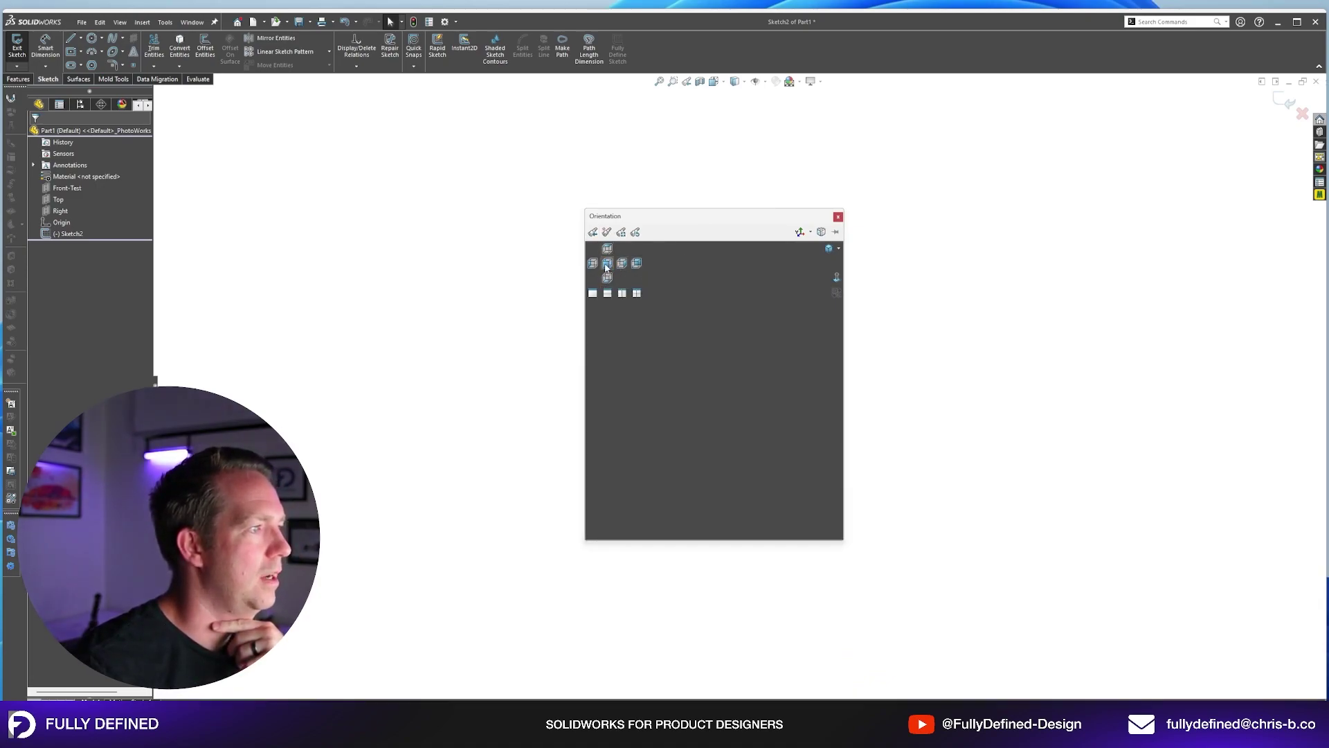
left_click(837, 280)
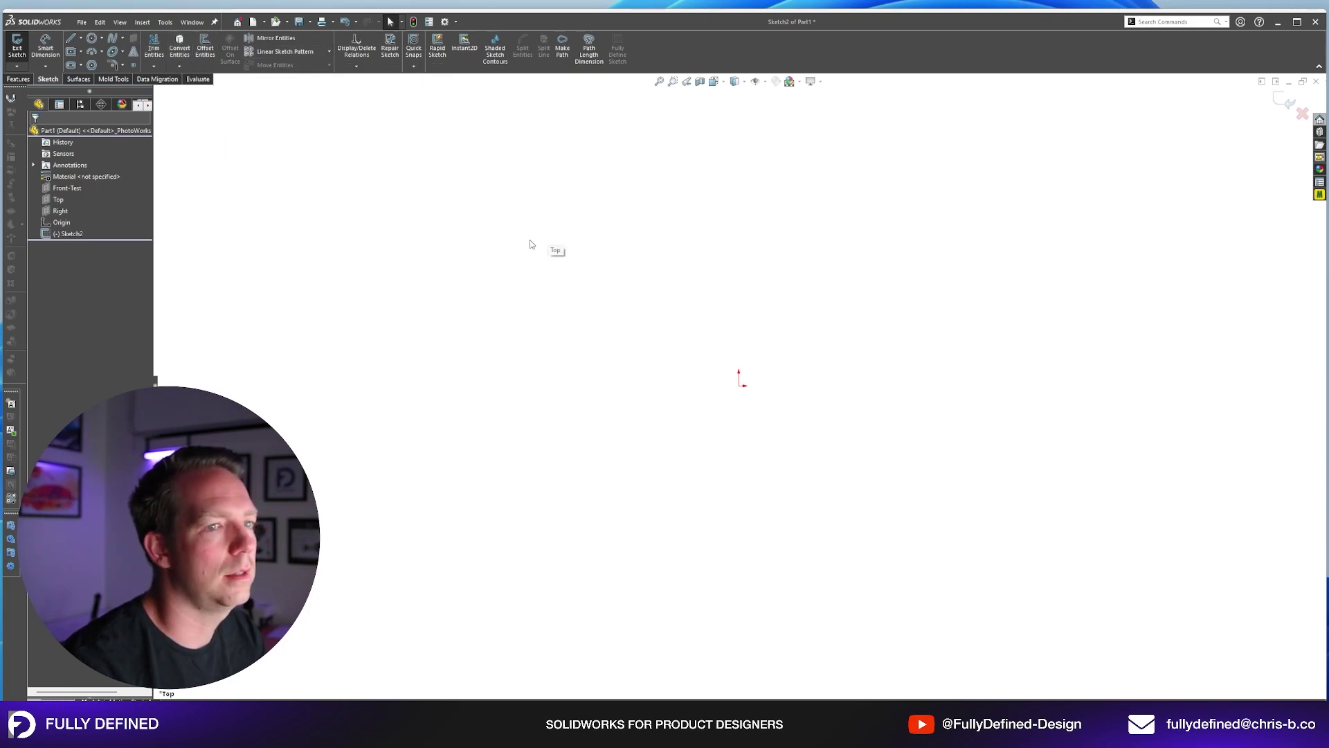
Sketch a closed, irregular seven-sided line outline around the origin, starting with a horizontal upper edge about 73 mm long.
left_click(72, 39)
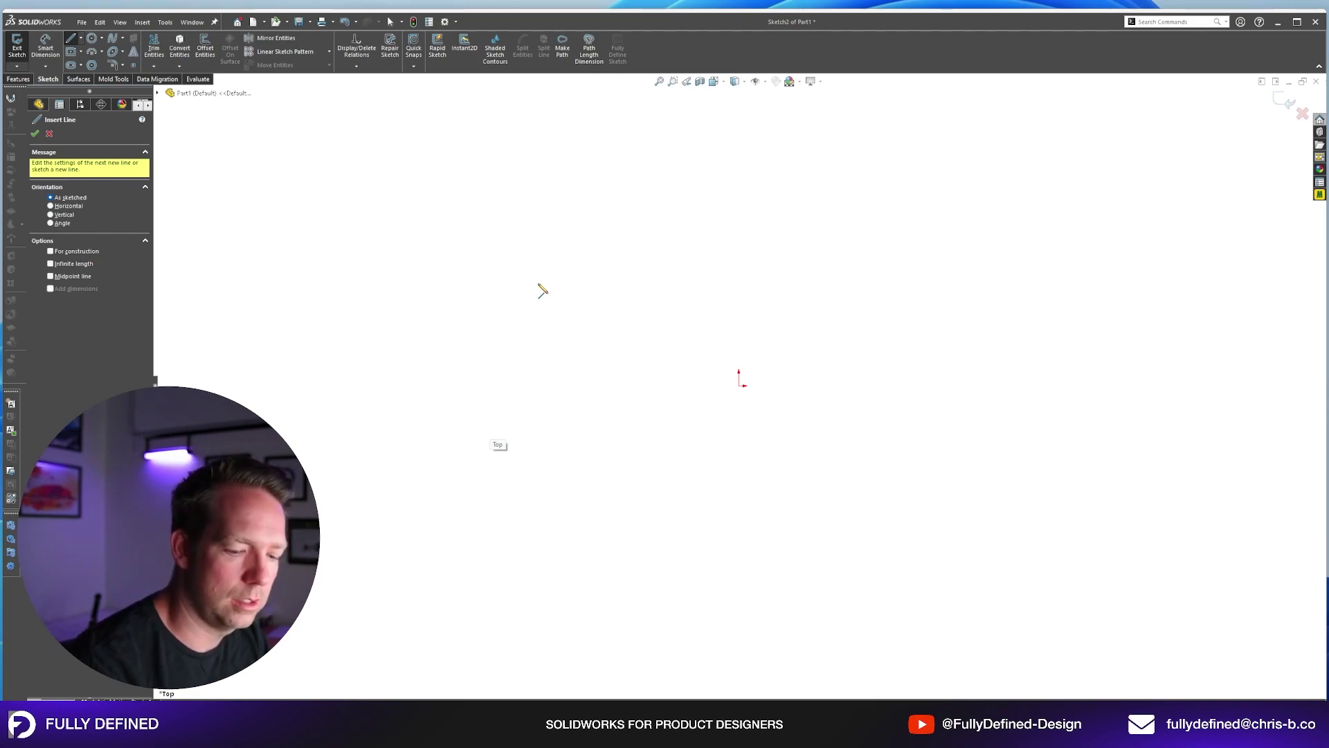
mouse_move(540, 283)
left_mouse_down()
mouse_move(777, 220)
mouse_move(781, 265)
mouse_move(739, 283)
left_mouse_up()
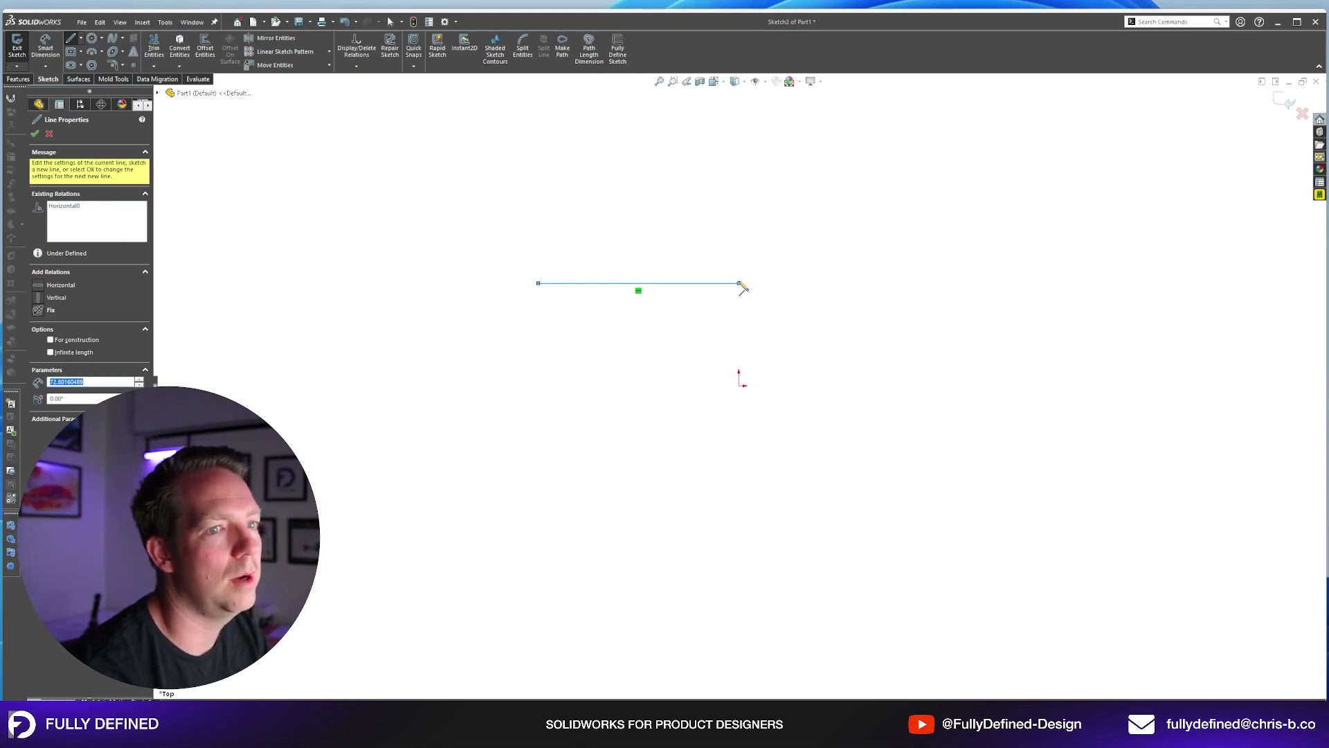
left_click_drag(739, 283, 840, 203)
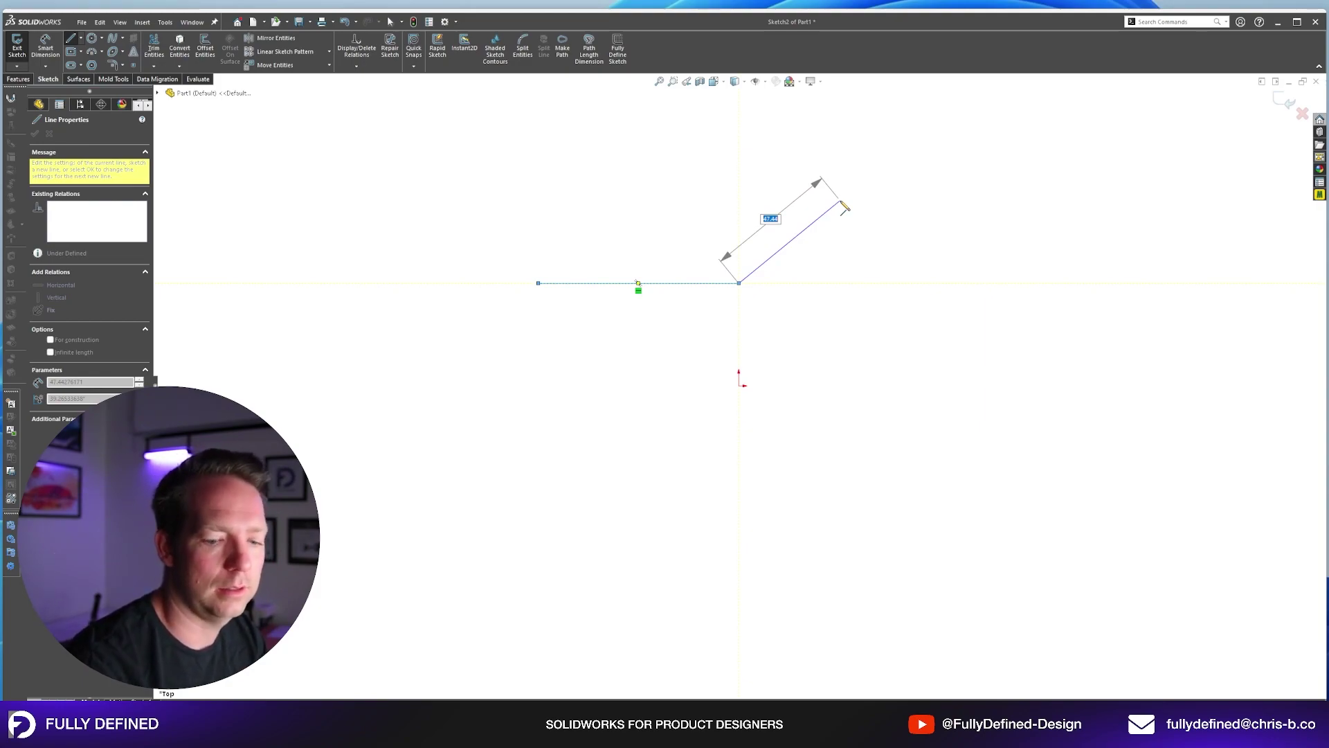
left_click_drag(840, 203, 840, 203)
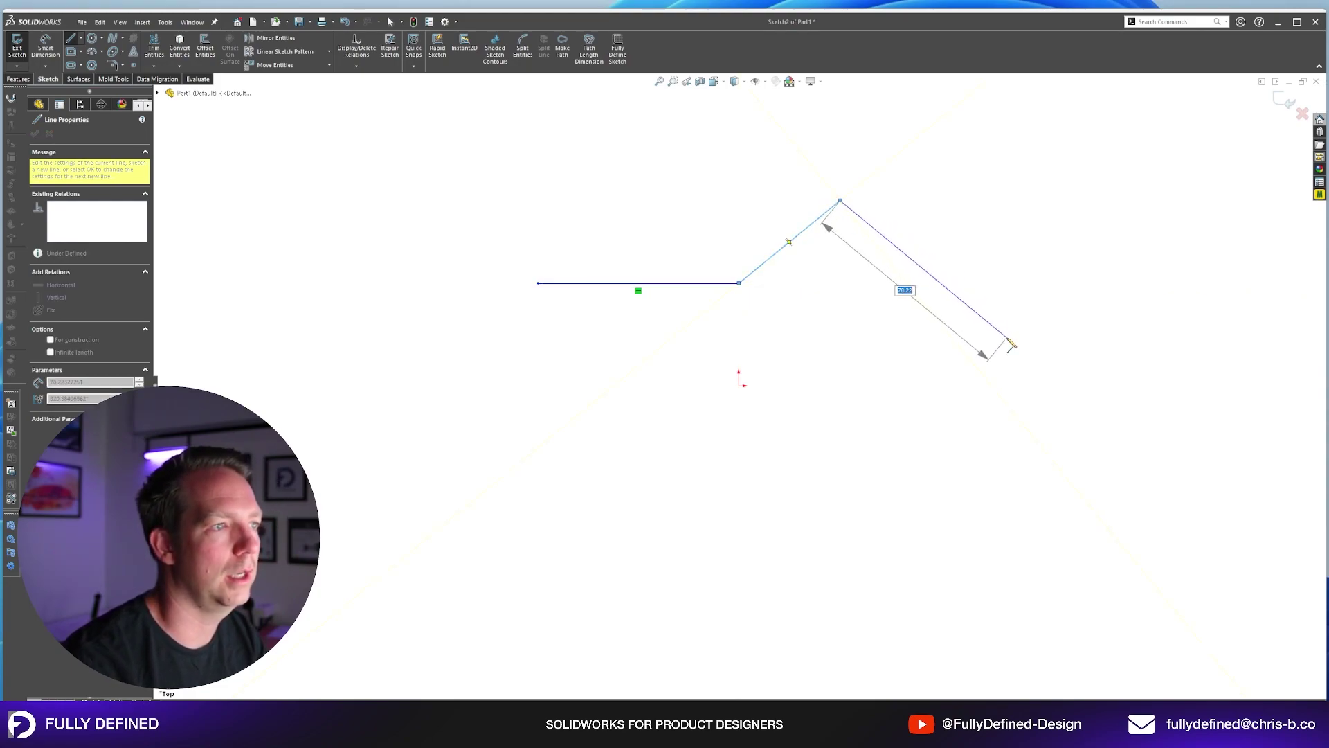
left_click(1008, 348)
left_click(871, 502)
left_click(723, 502)
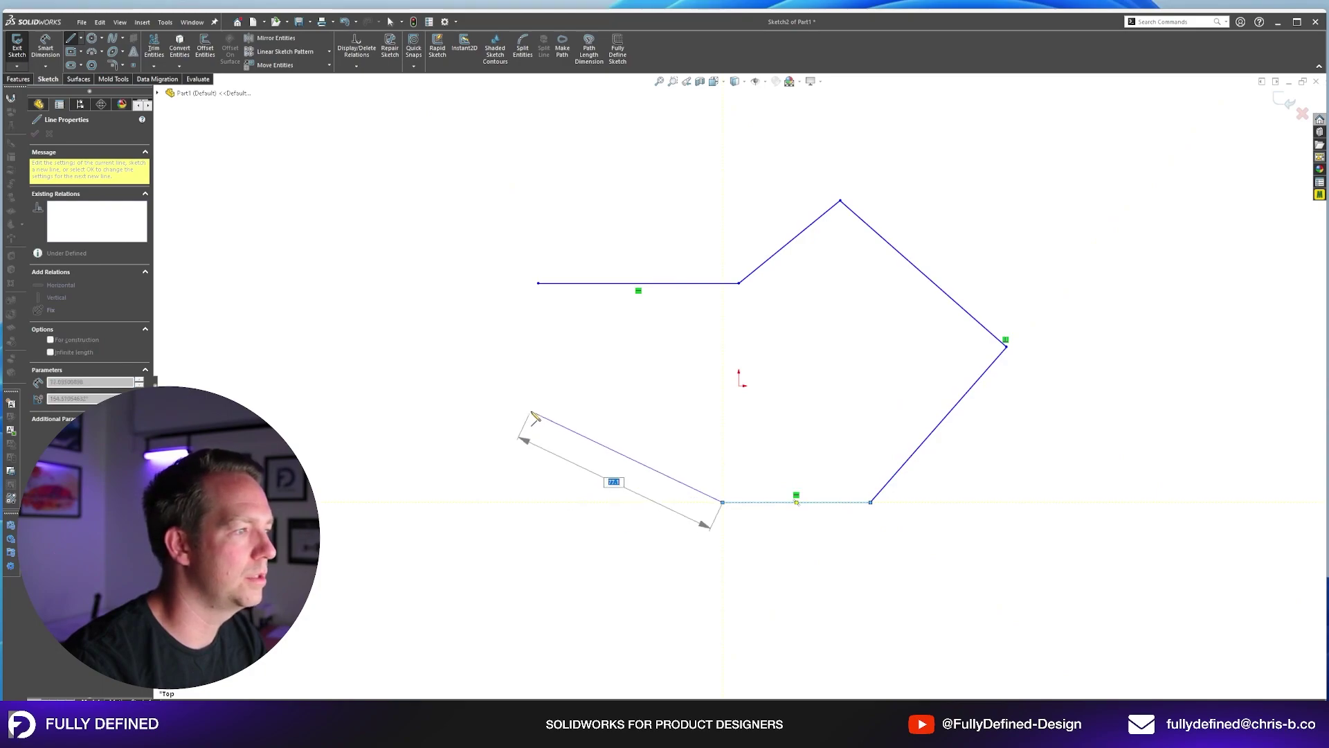
left_click(537, 392)
left_click(538, 284)
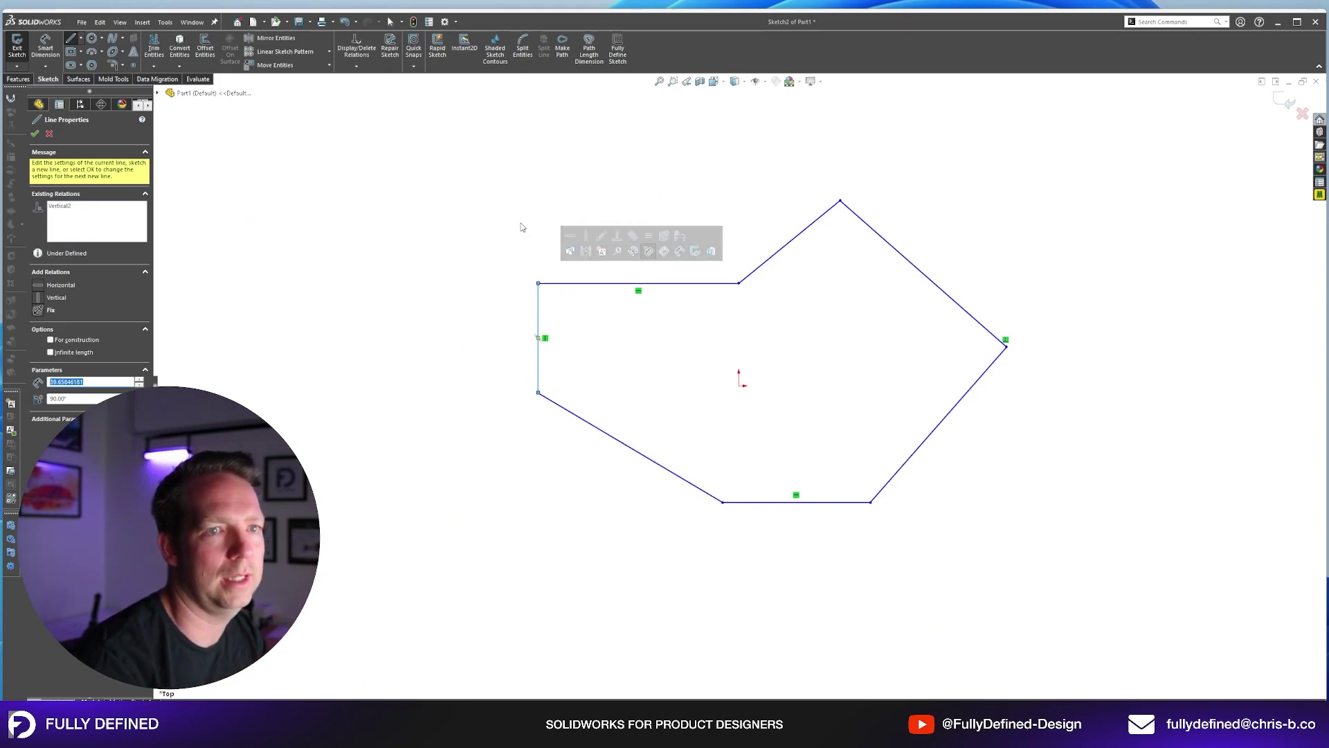
Sketch a smaller closed five-sided line outline above the upper-left edge of the large shape, ending with a horizontal line.
left_click(522, 194)
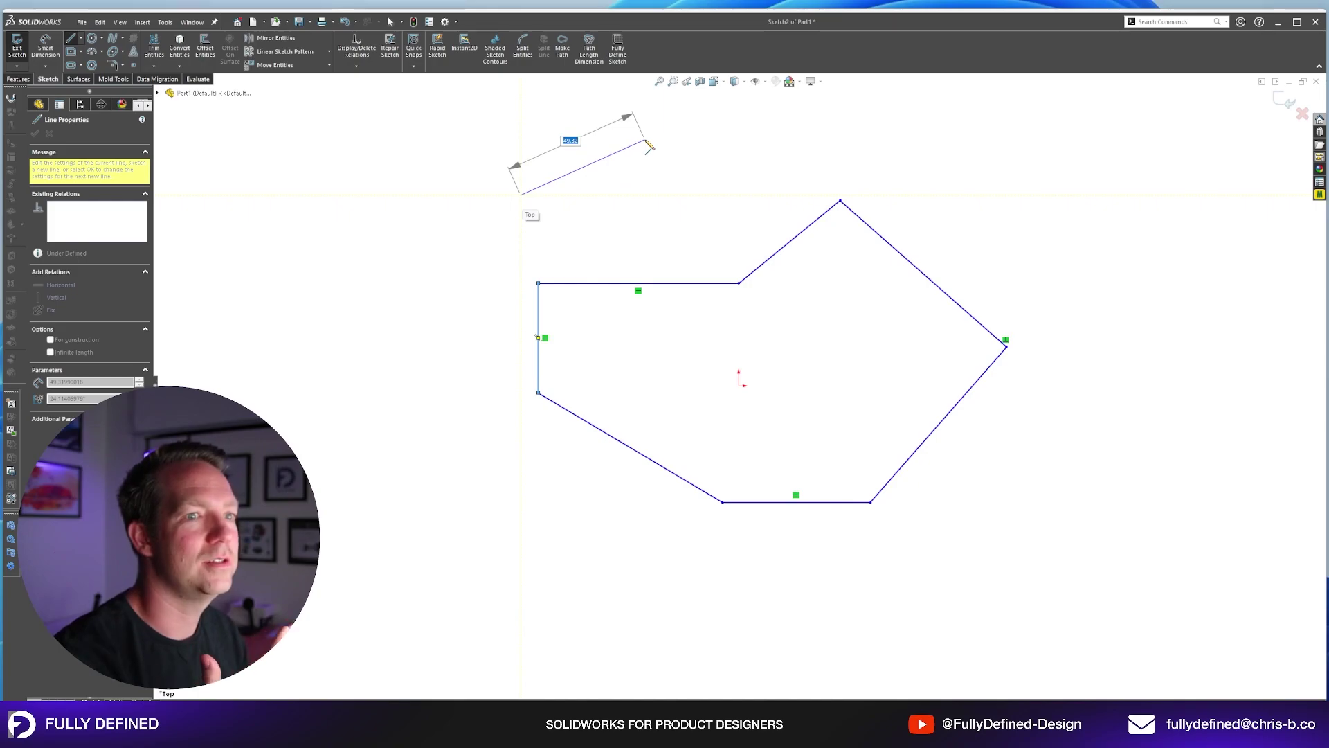
left_click(634, 122)
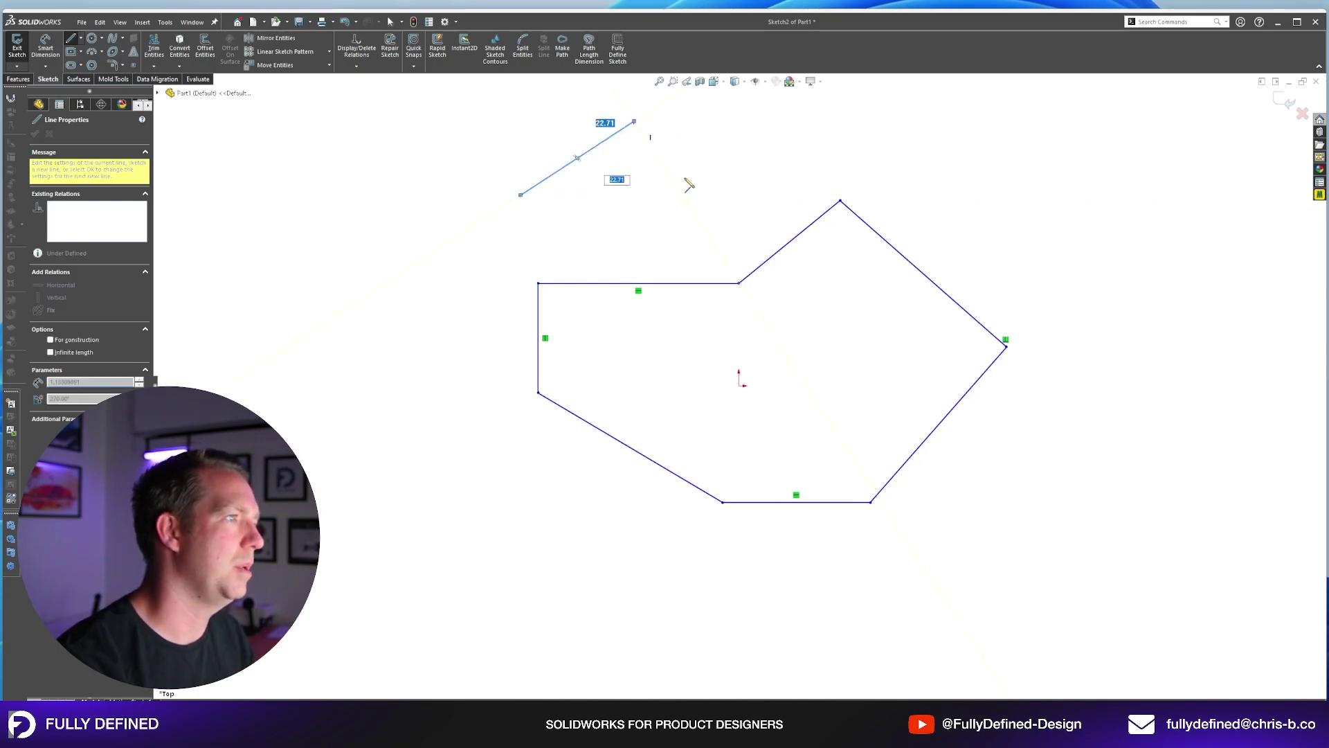
left_click(704, 228)
left_click(656, 258)
left_click(611, 195)
left_click(521, 195)
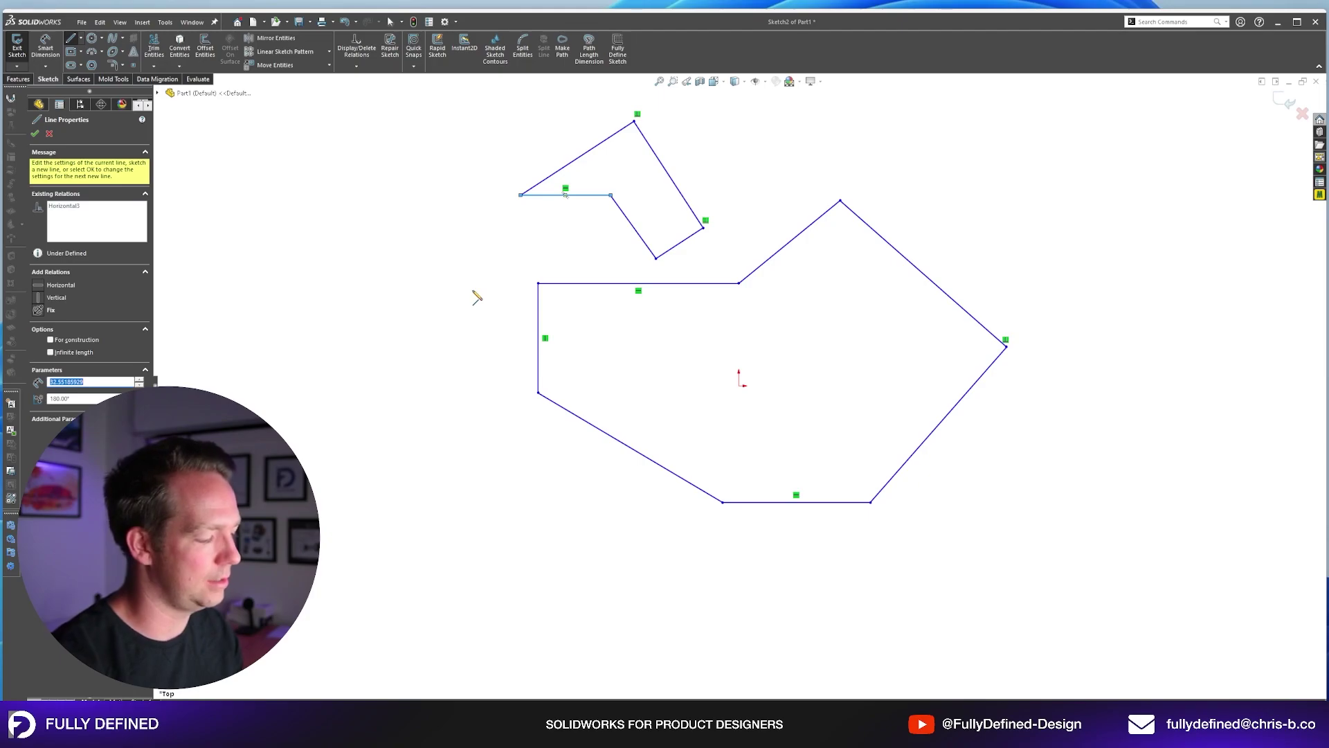
key("Escape")
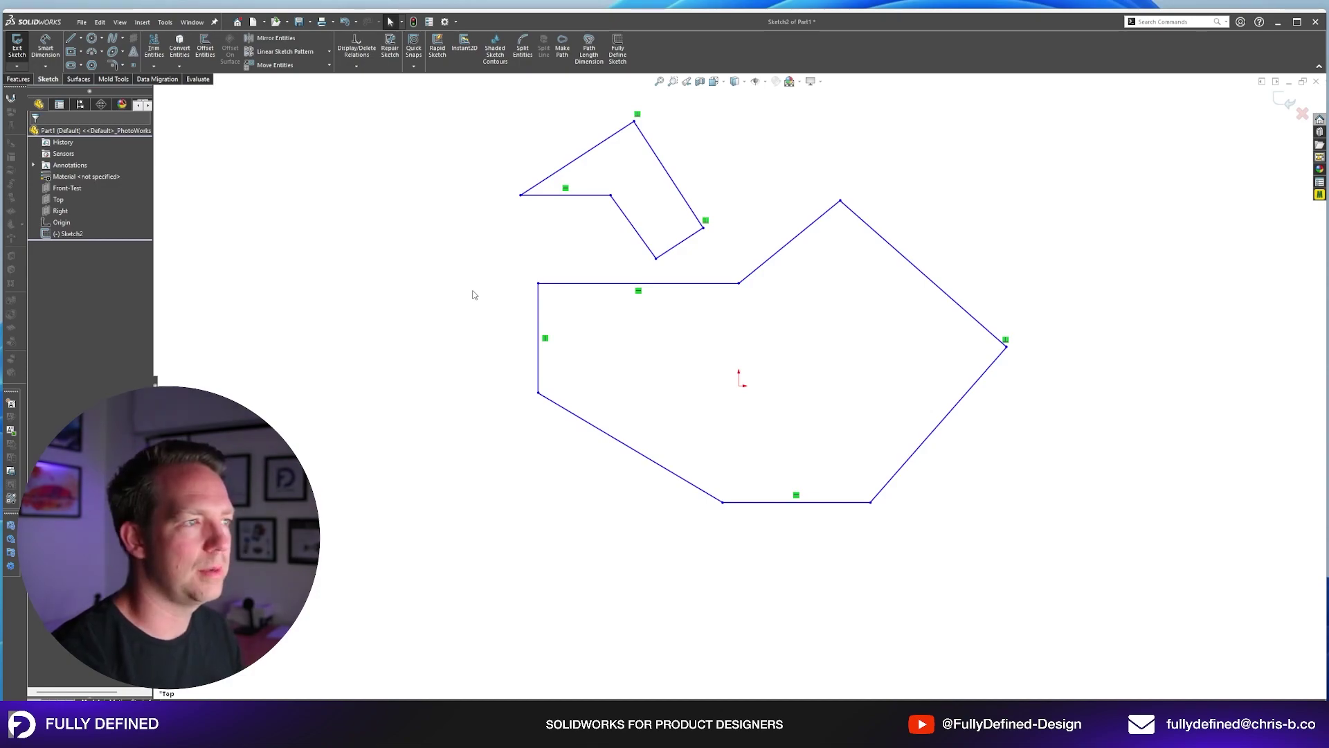
Sketch a center-point circle with a radius of about 21 mm left of the large outline.
key("c")
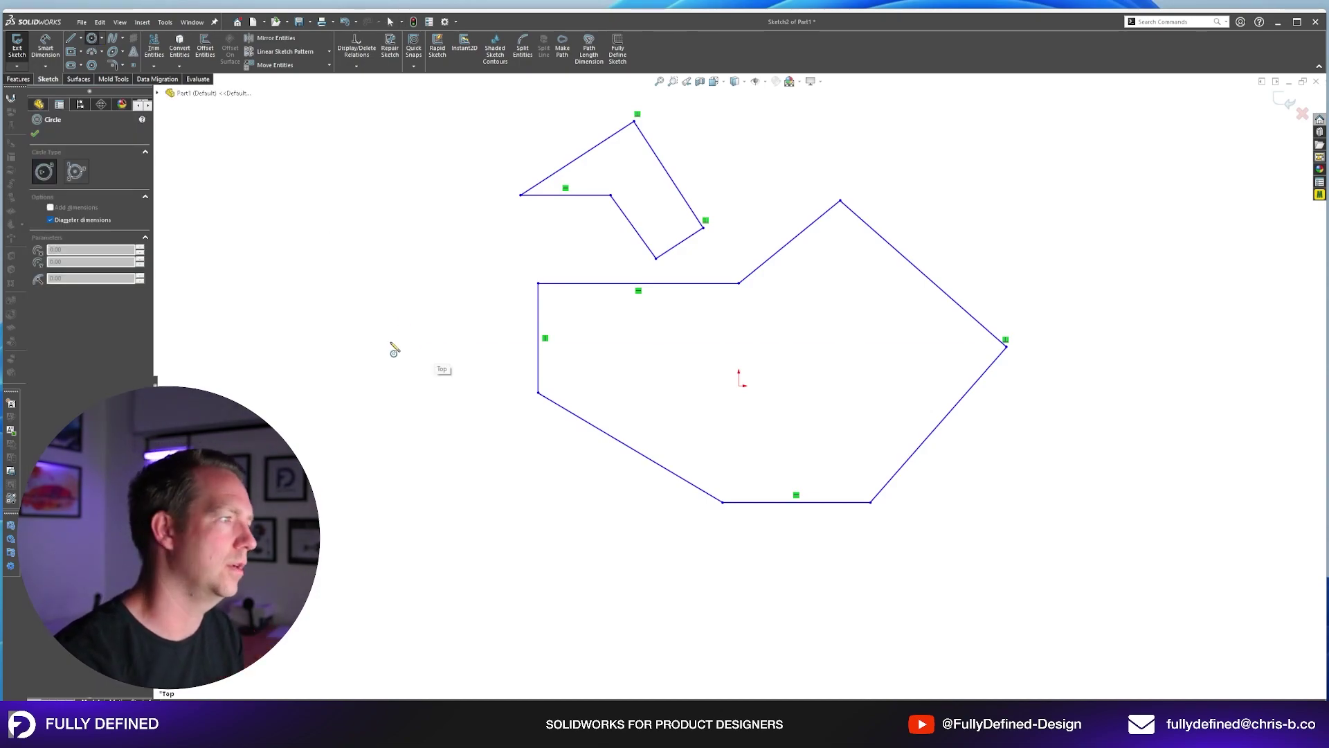
left_click(394, 351)
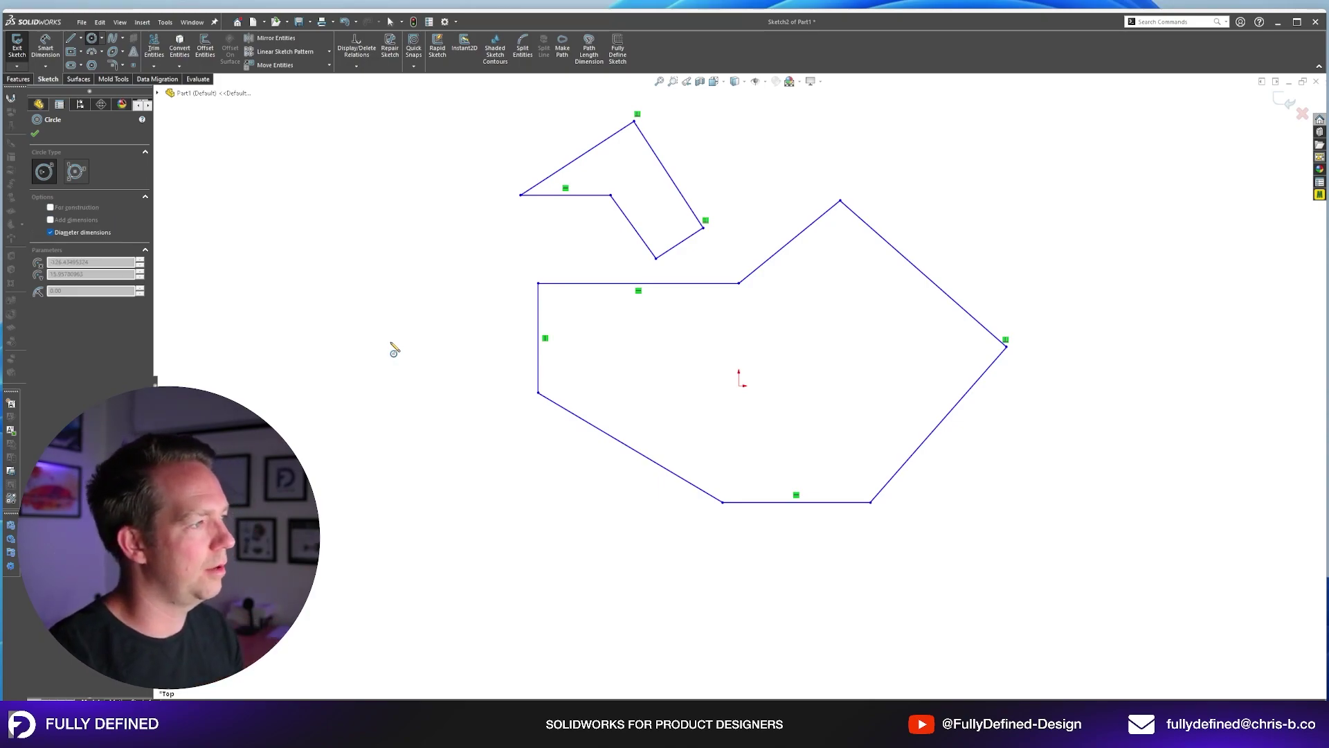
left_click(447, 325)
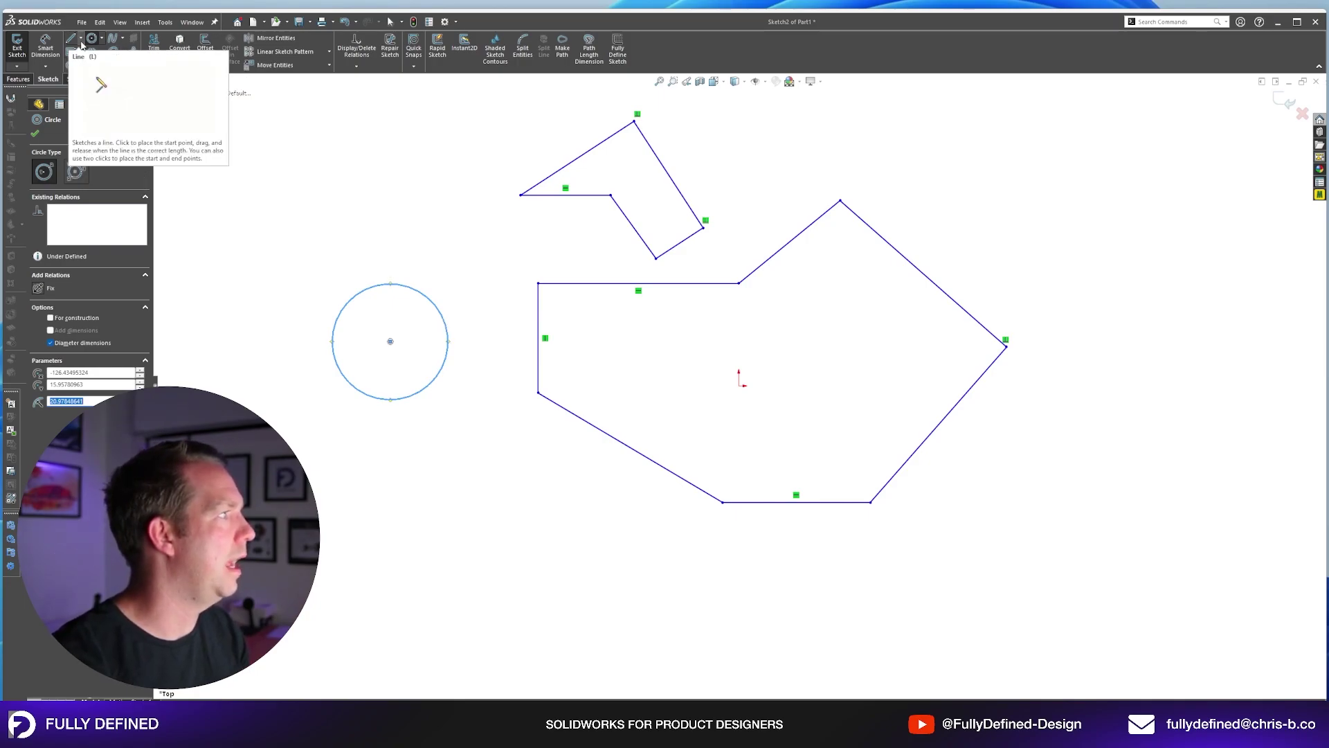
key("g")
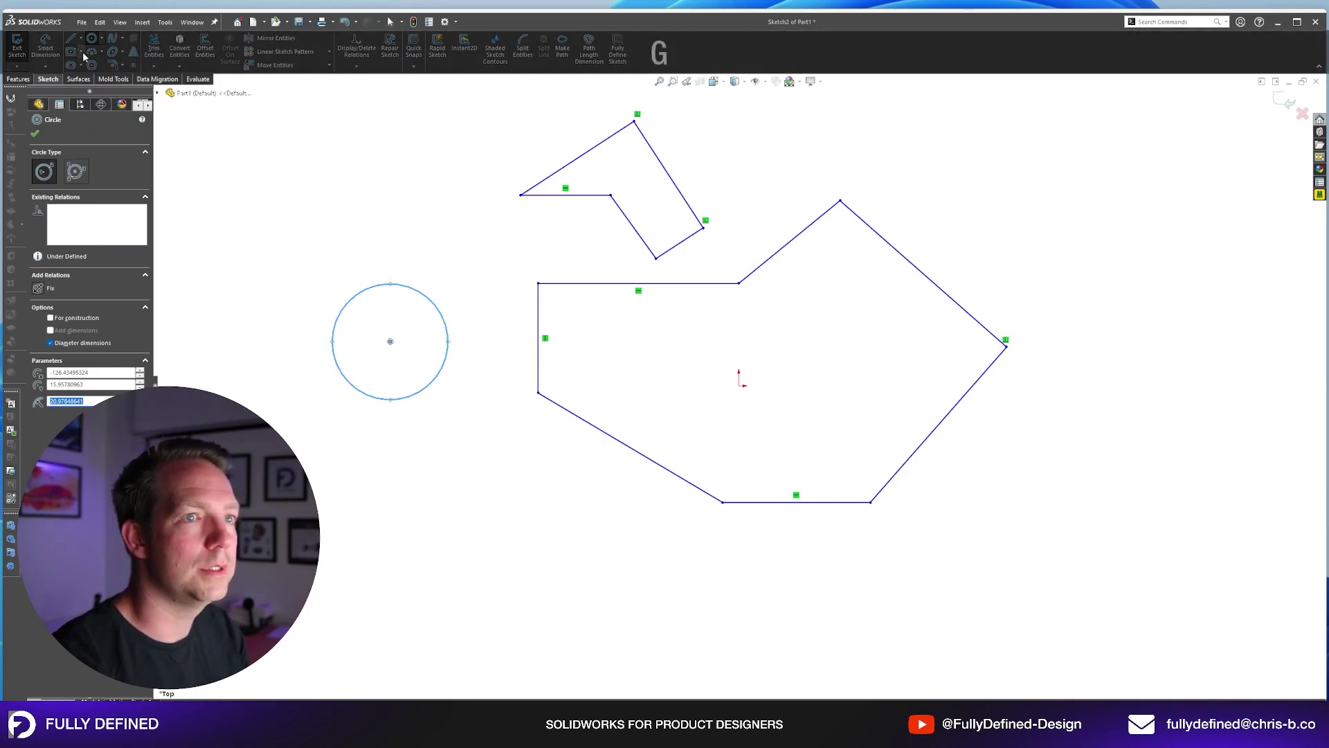
key("z")
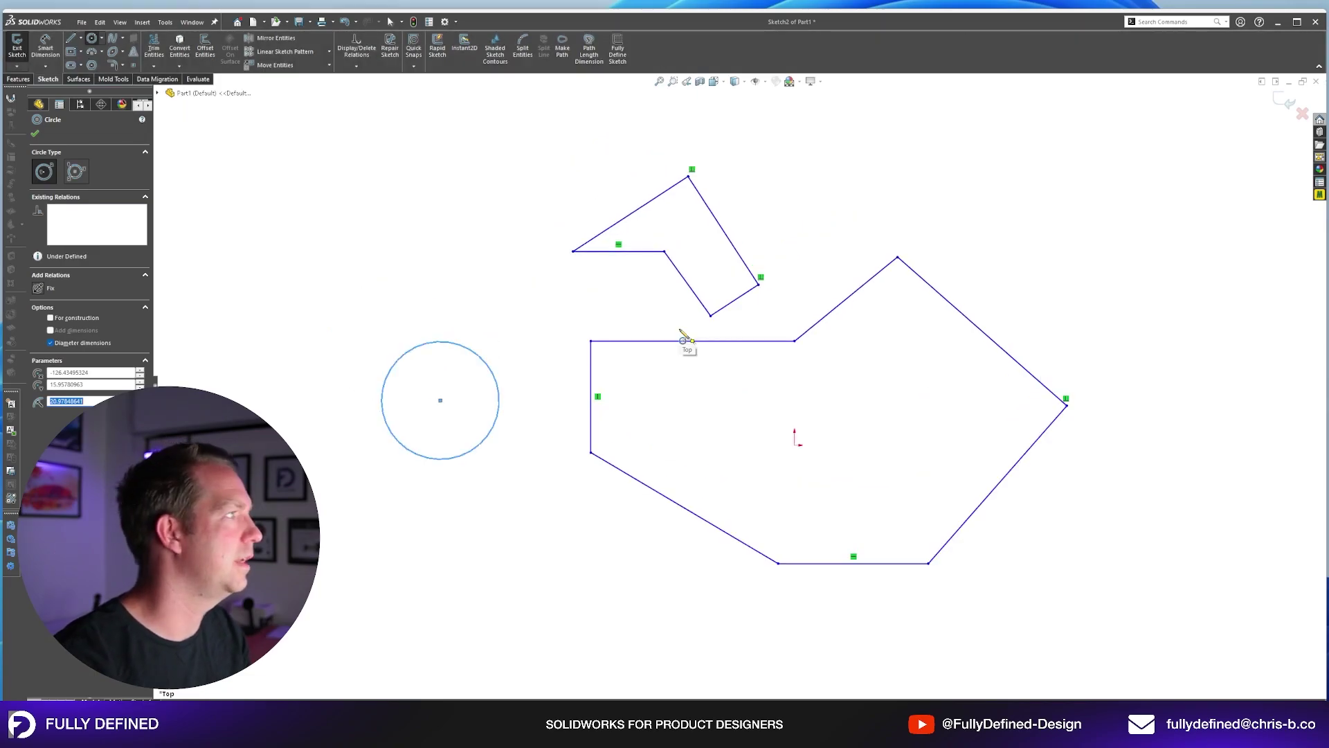
Sketch a center rectangle with corner-to-corner construction lines below the circle.
left_click(81, 54)
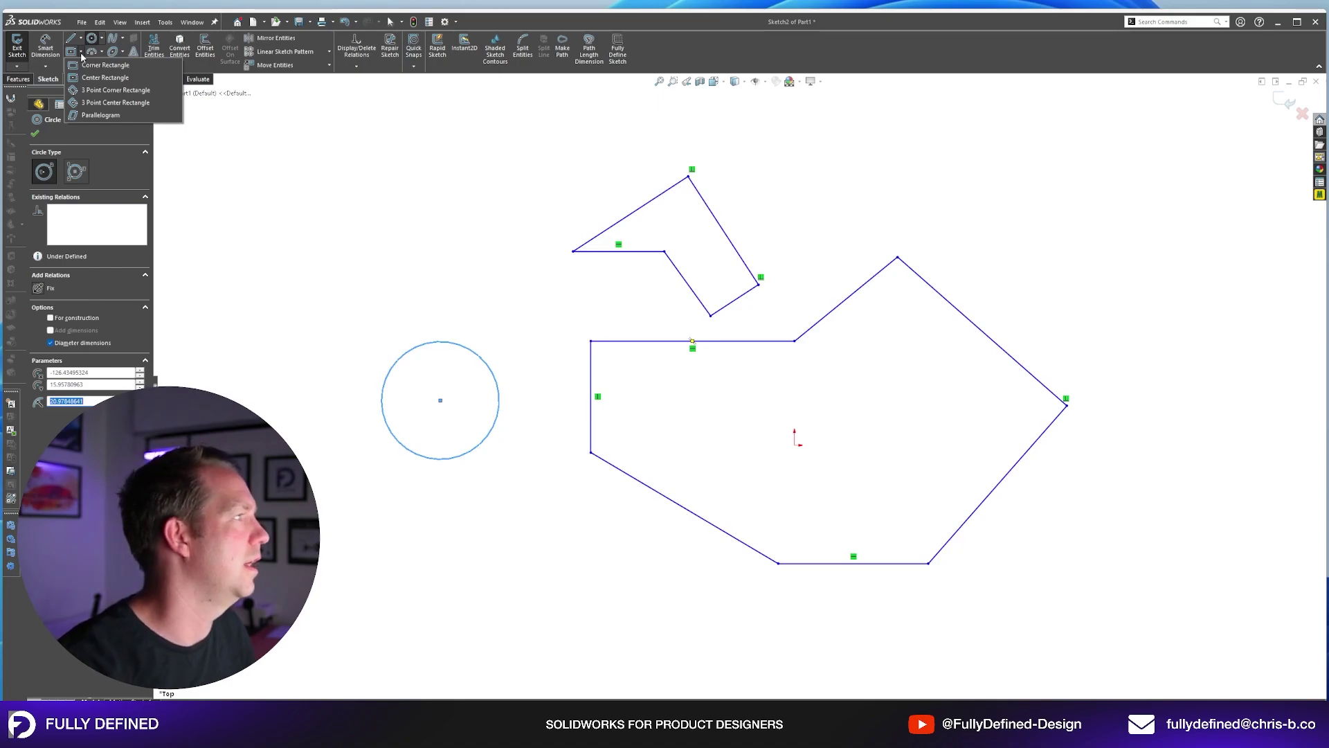
left_click(85, 54)
left_click(81, 53)
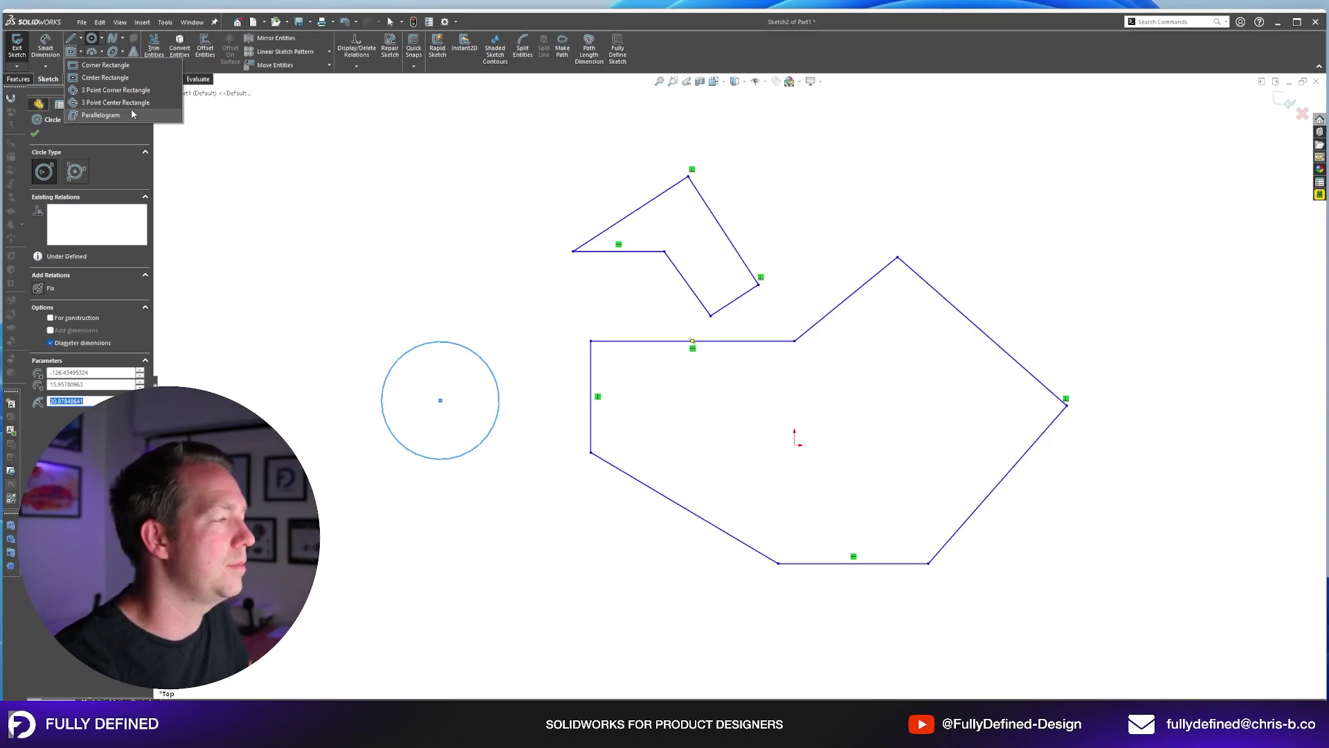
left_click(108, 78)
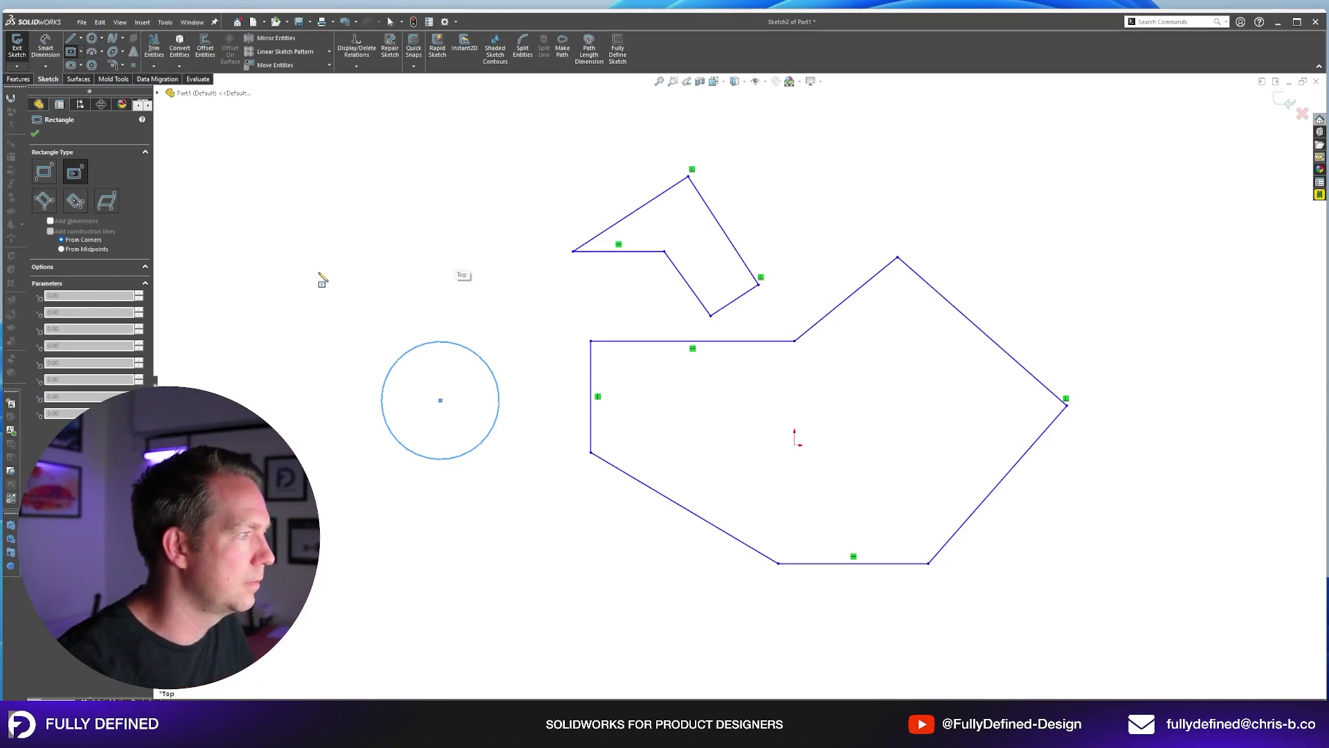
left_click(462, 569)
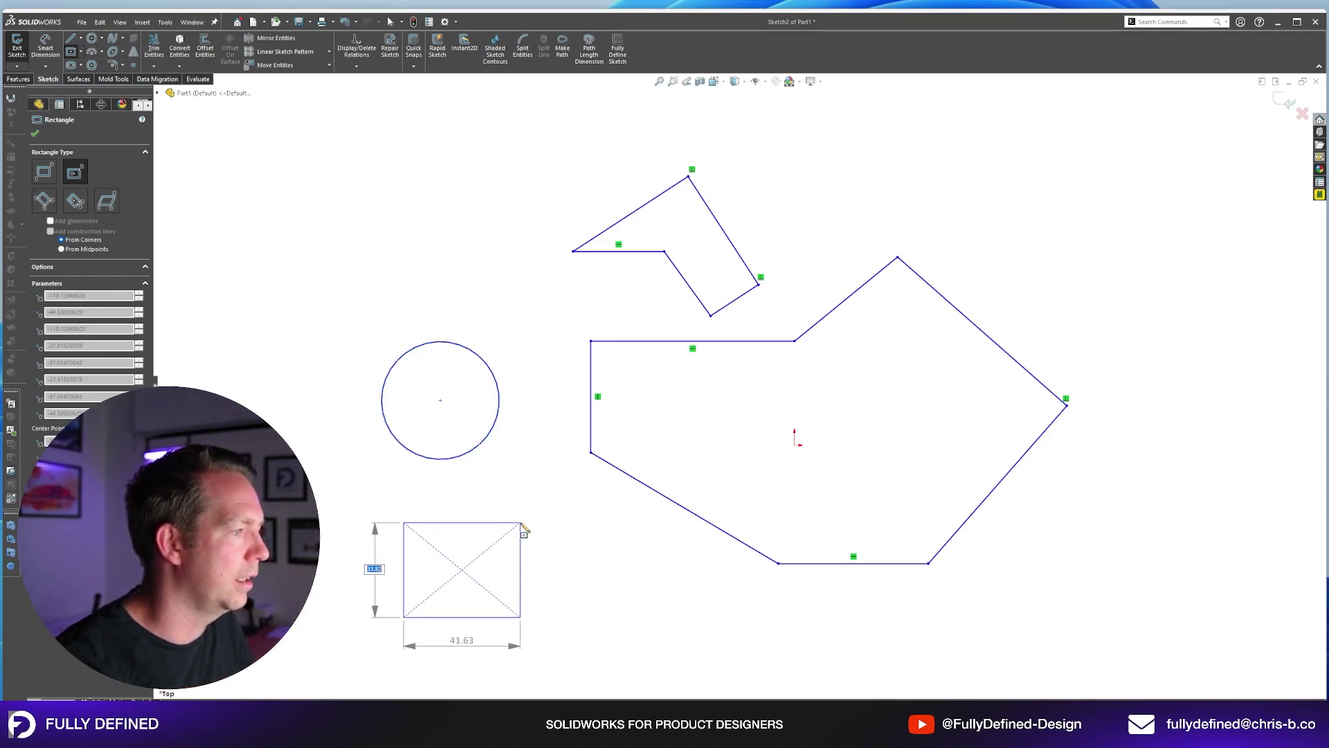
left_click(537, 513)
key("Escape")
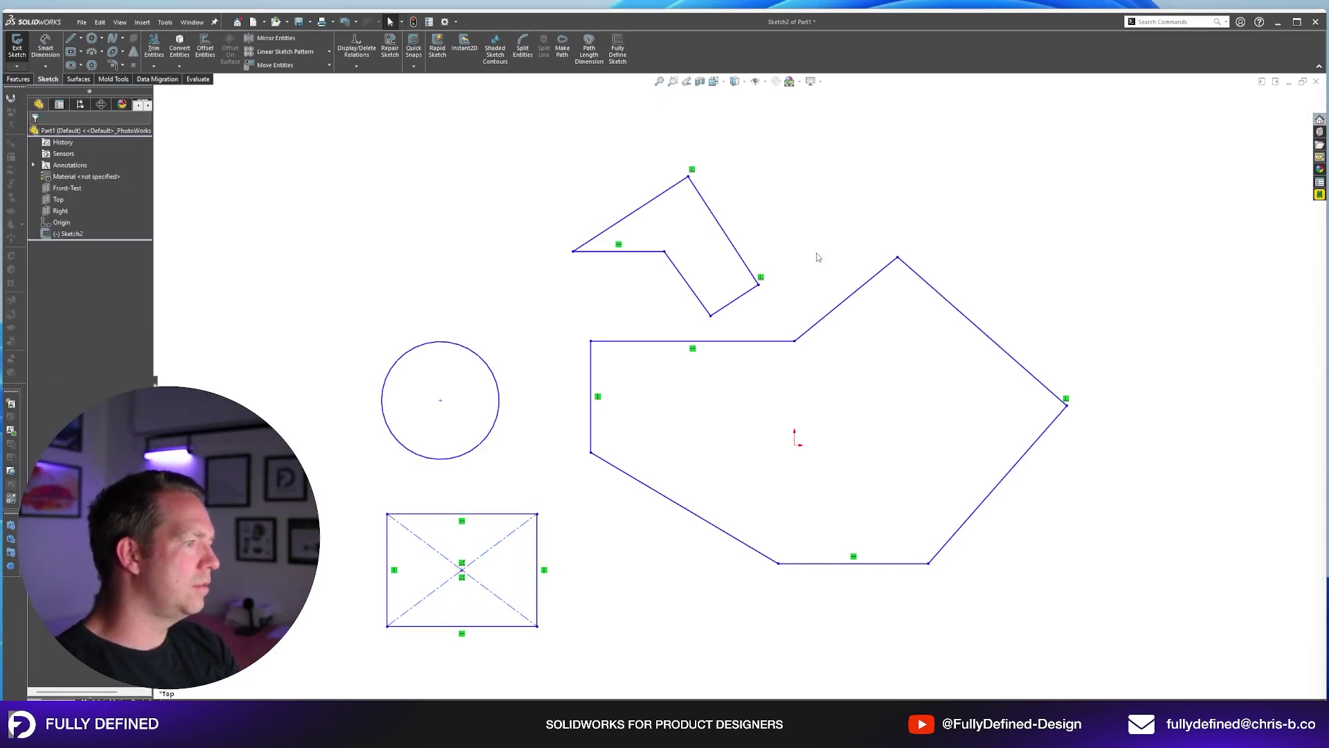
Sketch a closed, curvy ten-point spline above and to the right of the large outline.
left_click(112, 38)
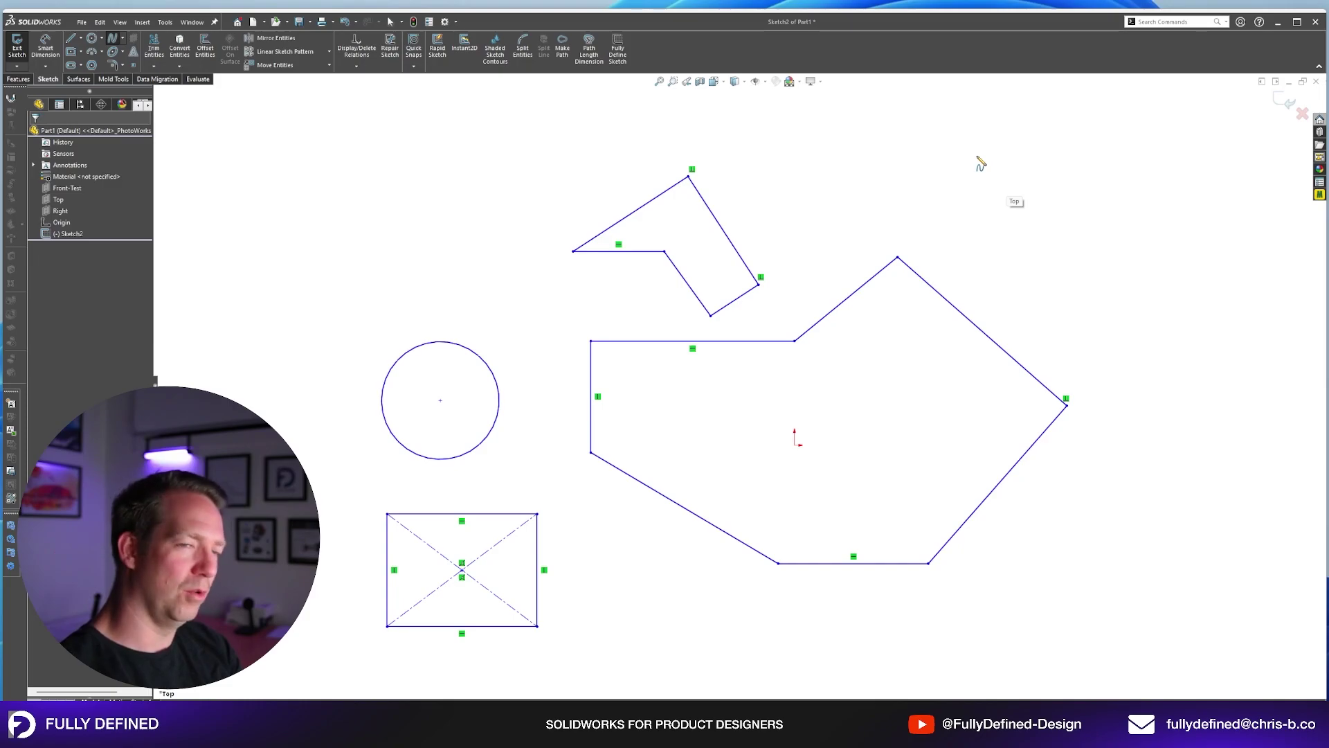
left_click(956, 159)
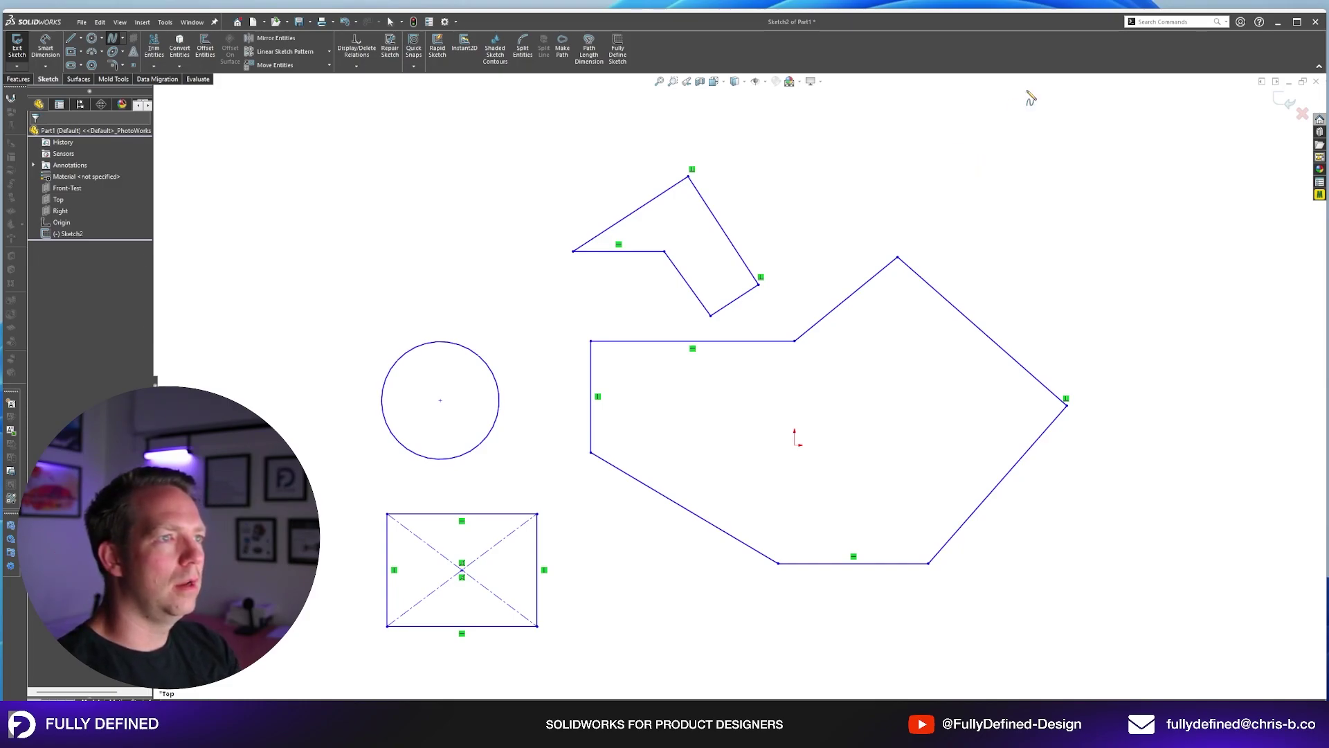
left_click(1039, 108)
left_click(1075, 176)
left_click(1027, 250)
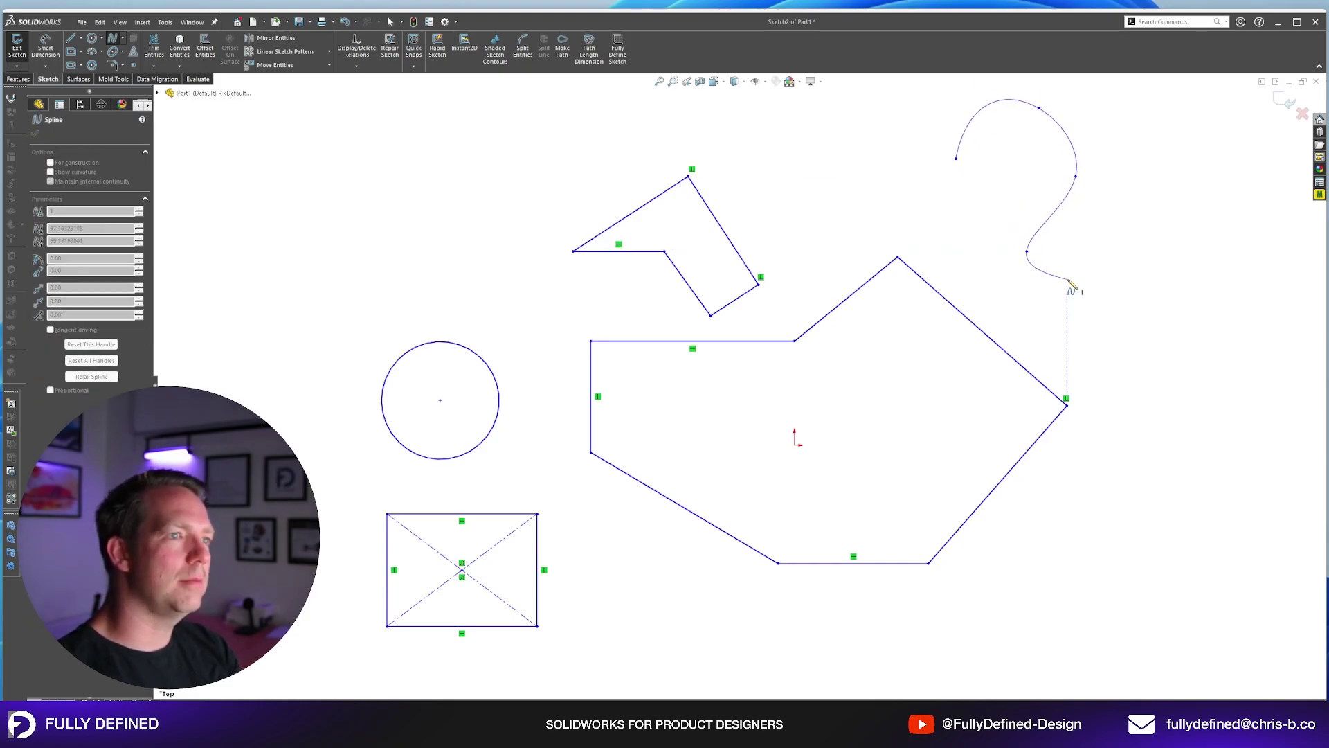
left_click(1075, 280)
left_click(1129, 230)
left_click(1247, 278)
left_click(1213, 368)
left_click(1094, 324)
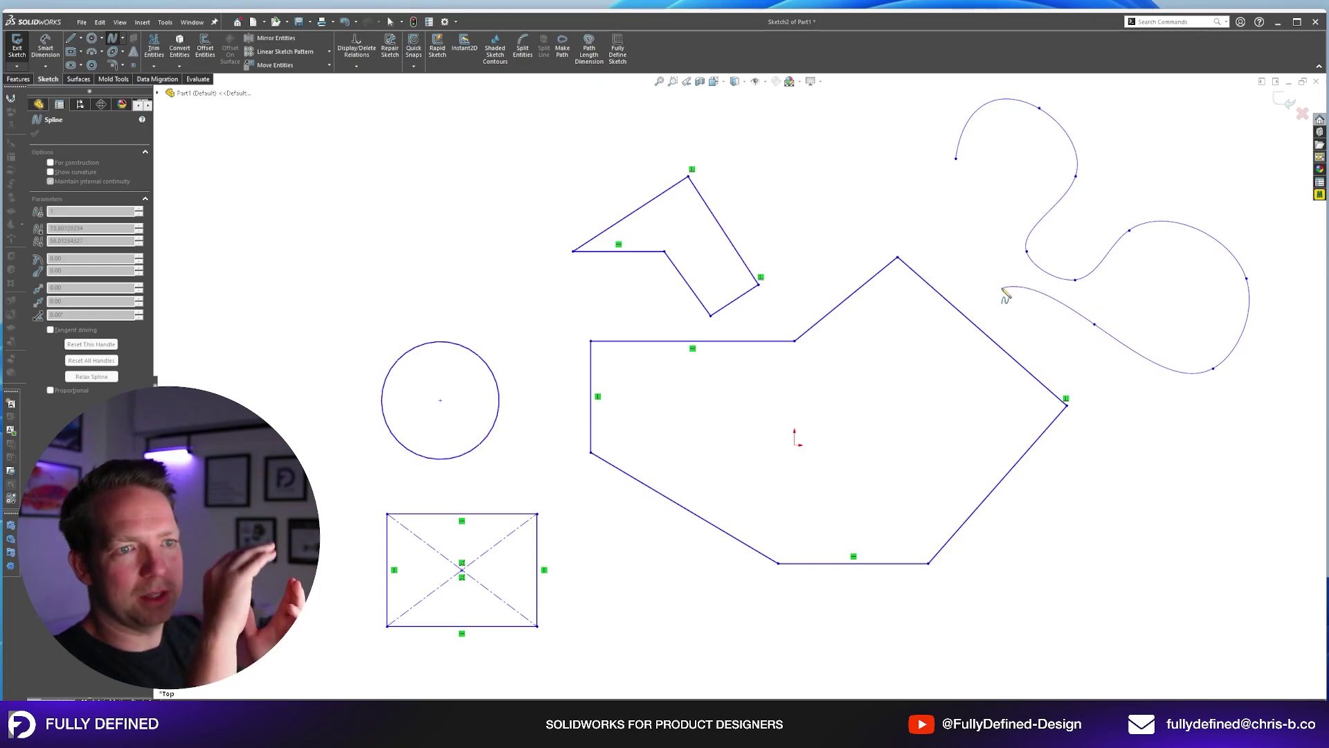
left_click(1003, 289)
key("Escape")
key("Escape")
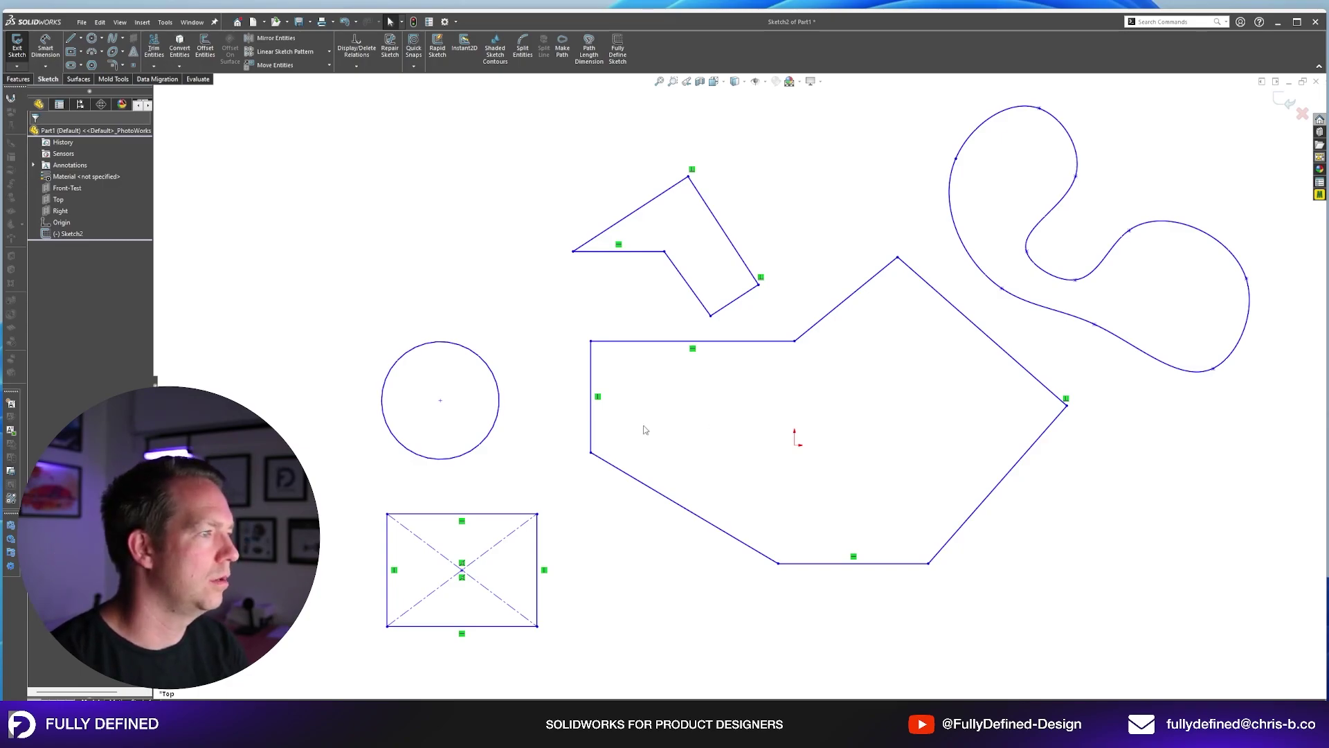
Examine the vertical relation on the rectangle's right edge and the line it belongs to.
scroll(490, 388, "down", 10)
scroll(653, 457, "up", 10)
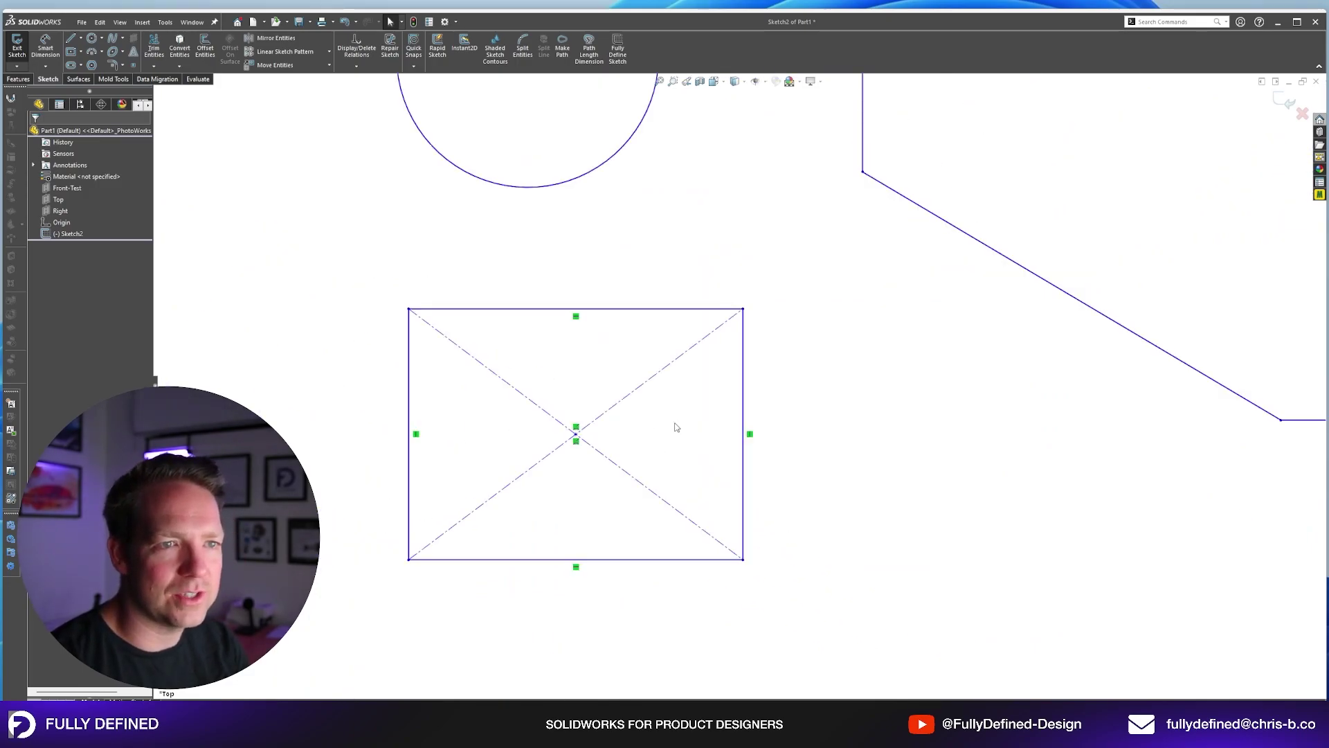
scroll(747, 400, "up", 2)
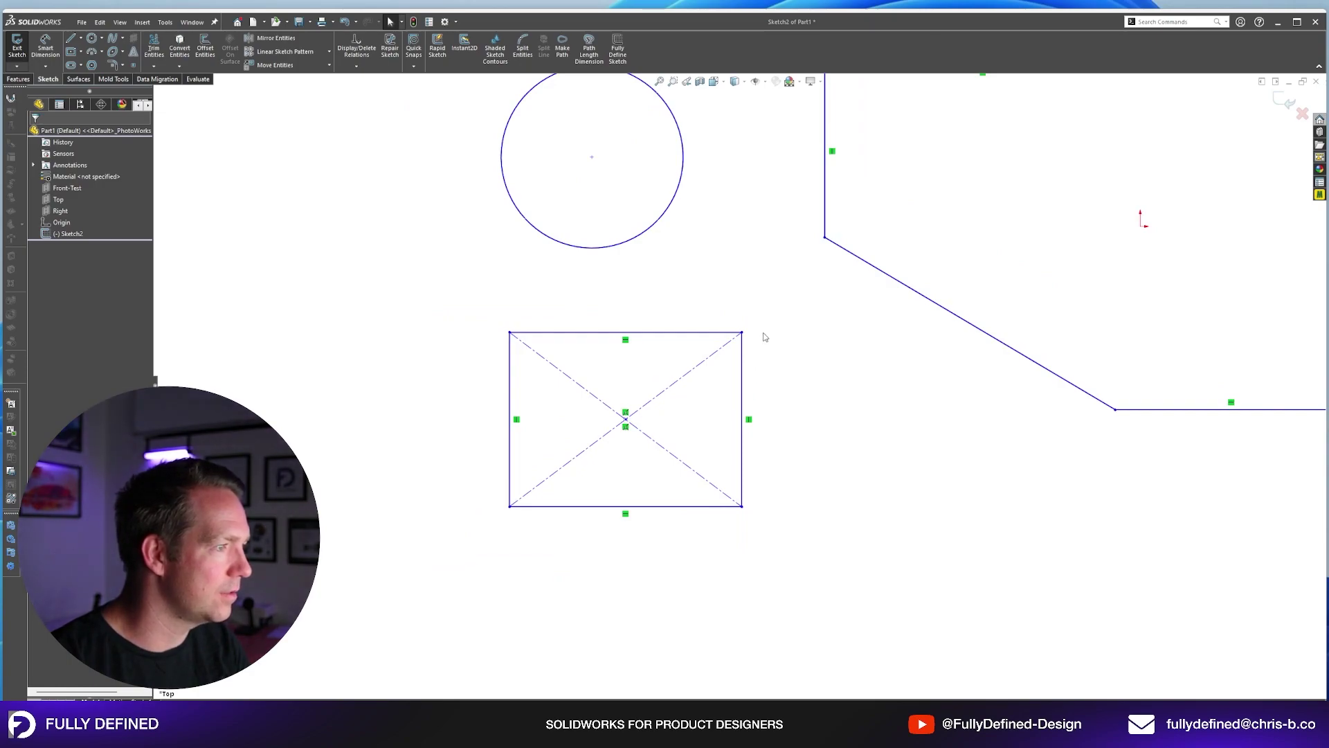
left_click(749, 421)
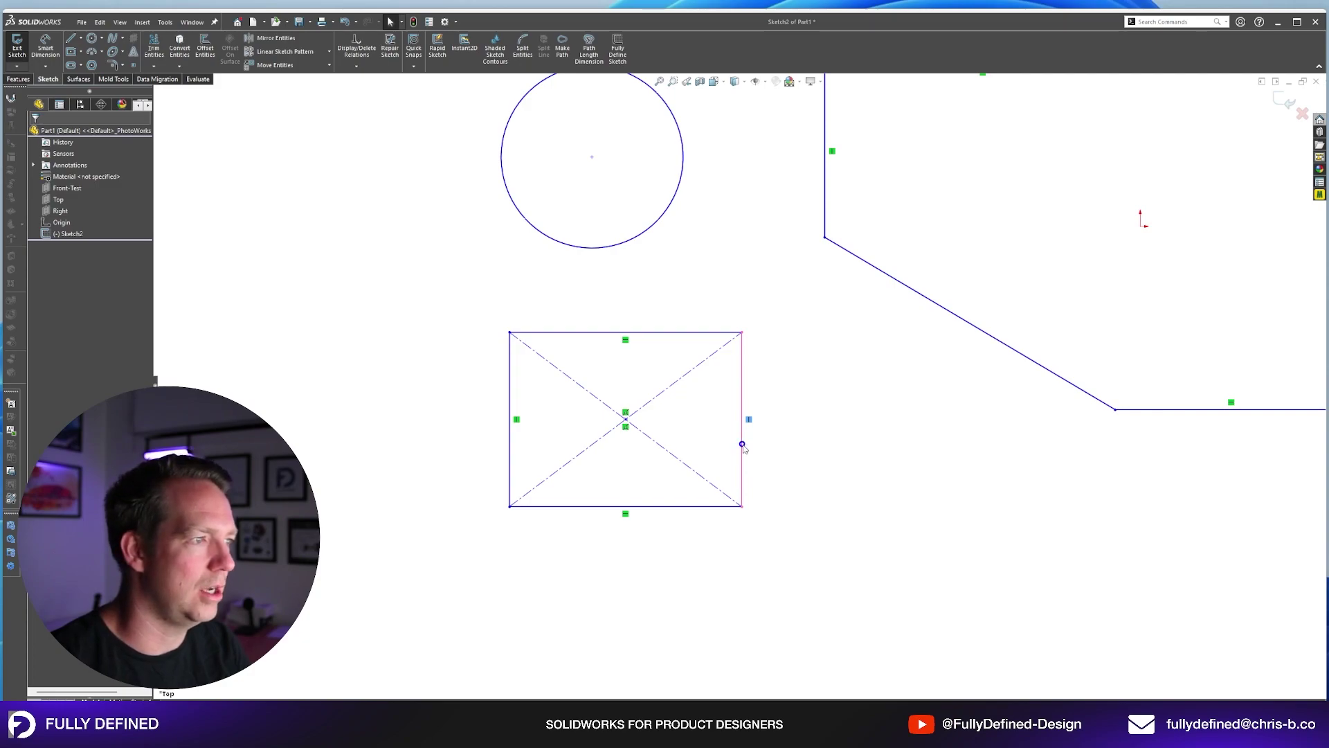
left_click(742, 445)
key("Escape")
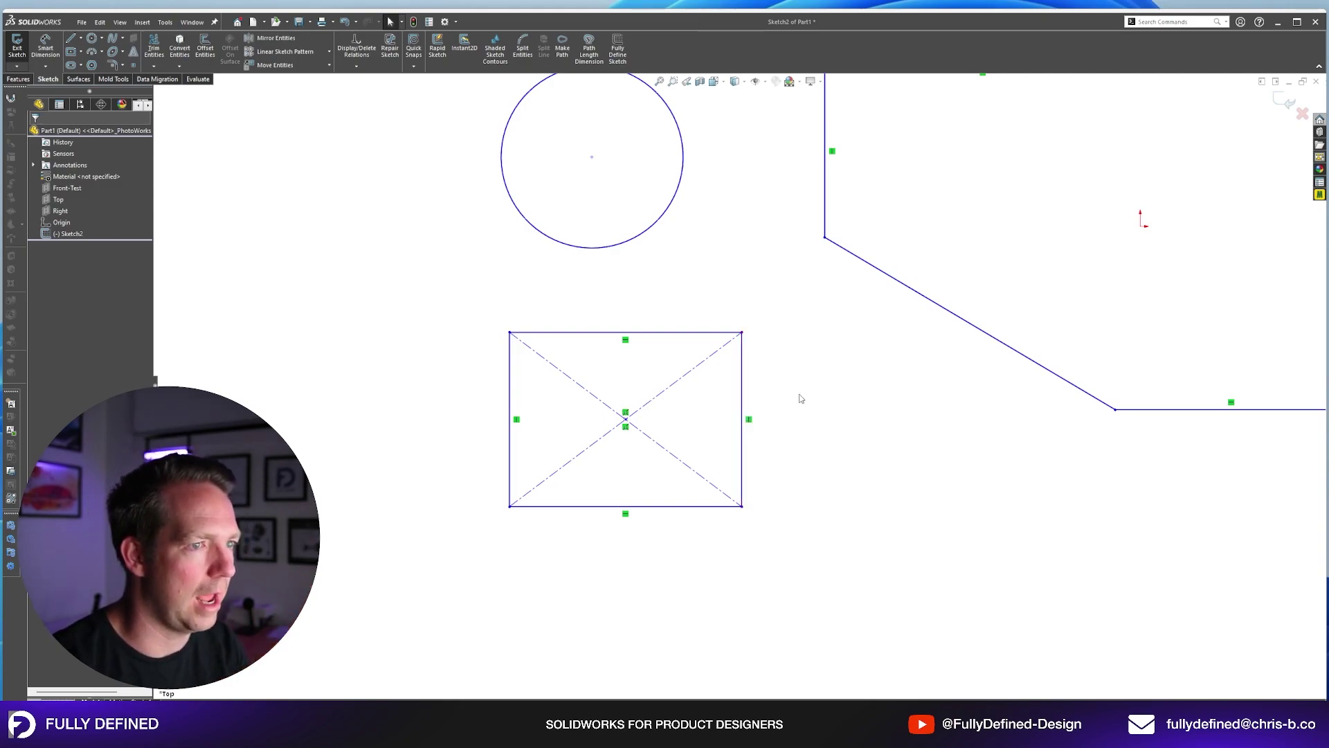
left_click(749, 420)
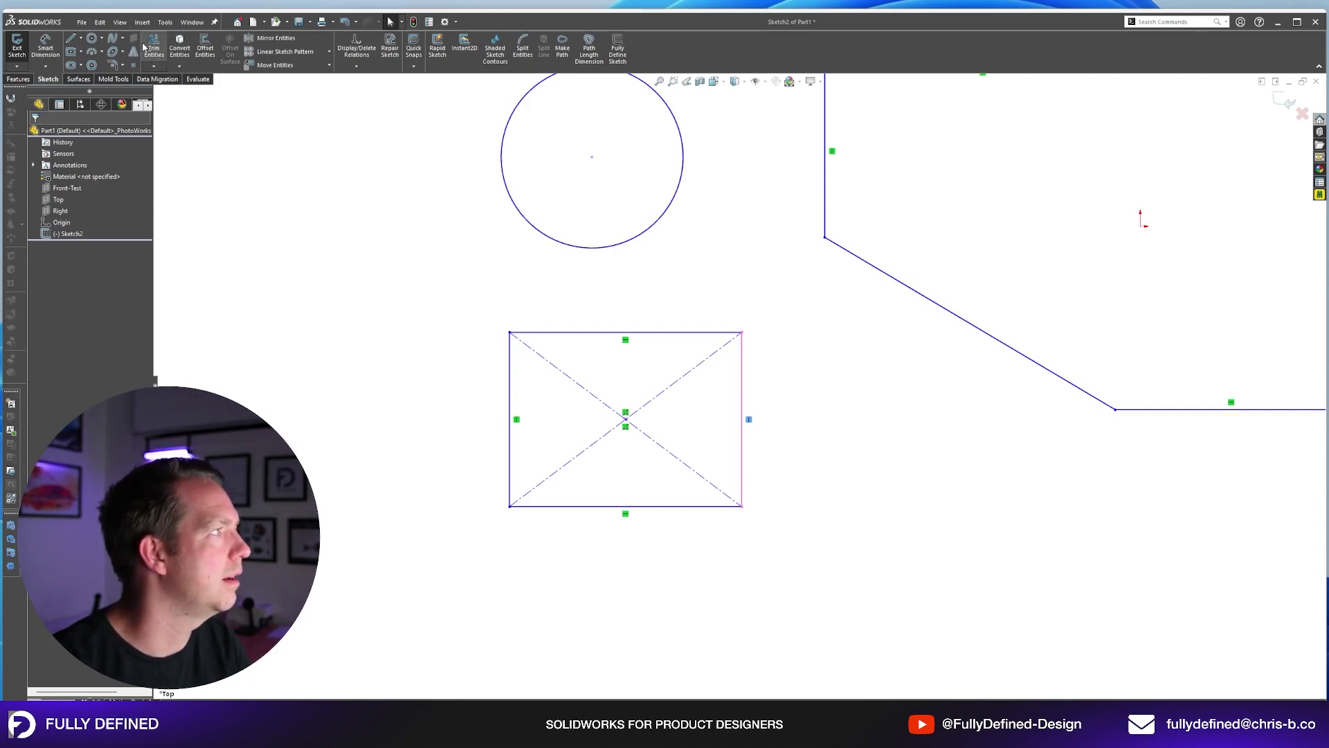
Examine the Sketch Relations visibility option among the hide/show settings for the graphics area.
left_click(120, 22)
mouse_move(188, 111)
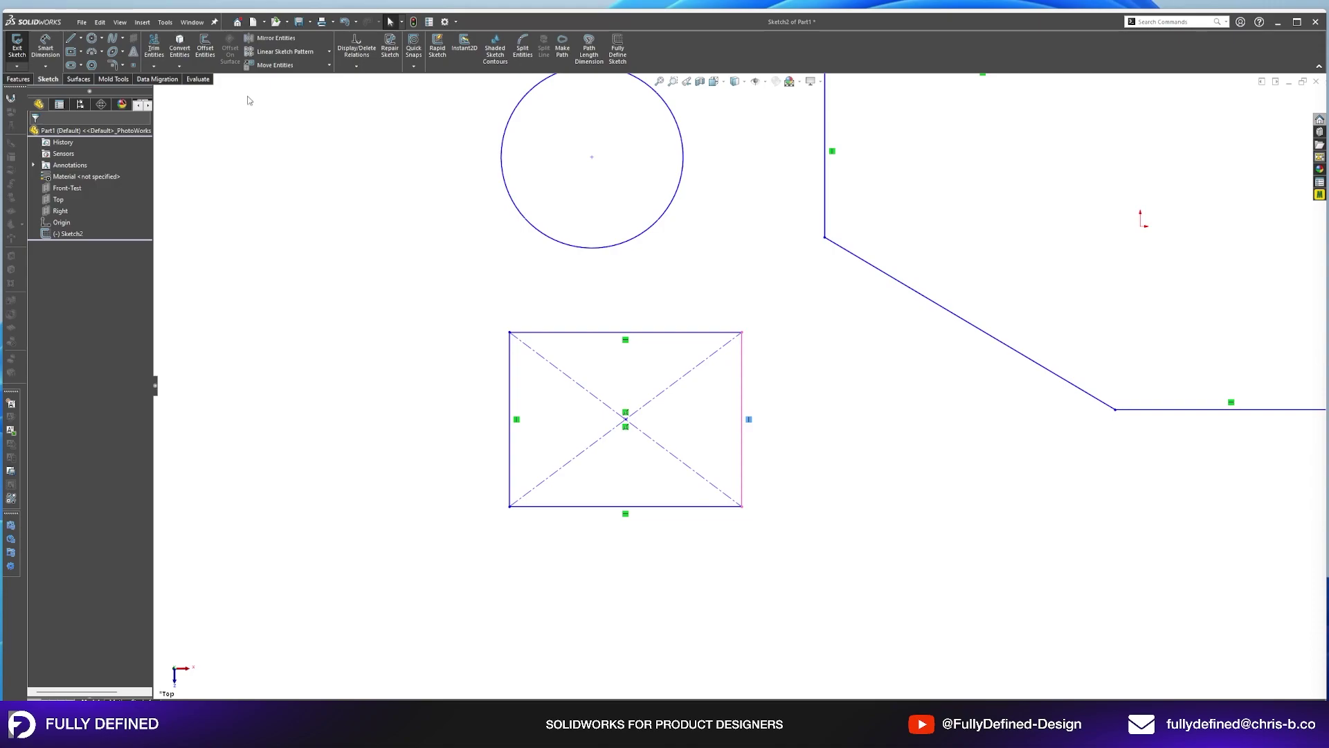
left_click(120, 23)
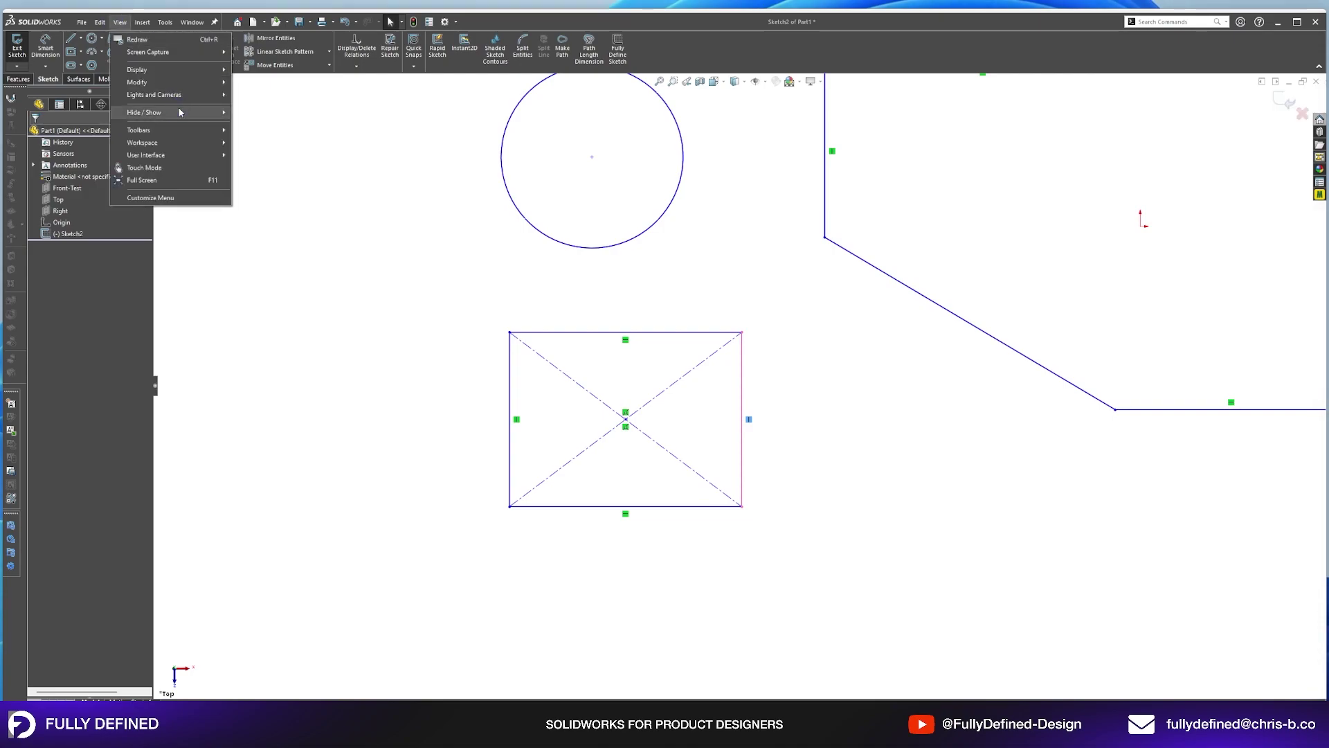
mouse_move(178, 108)
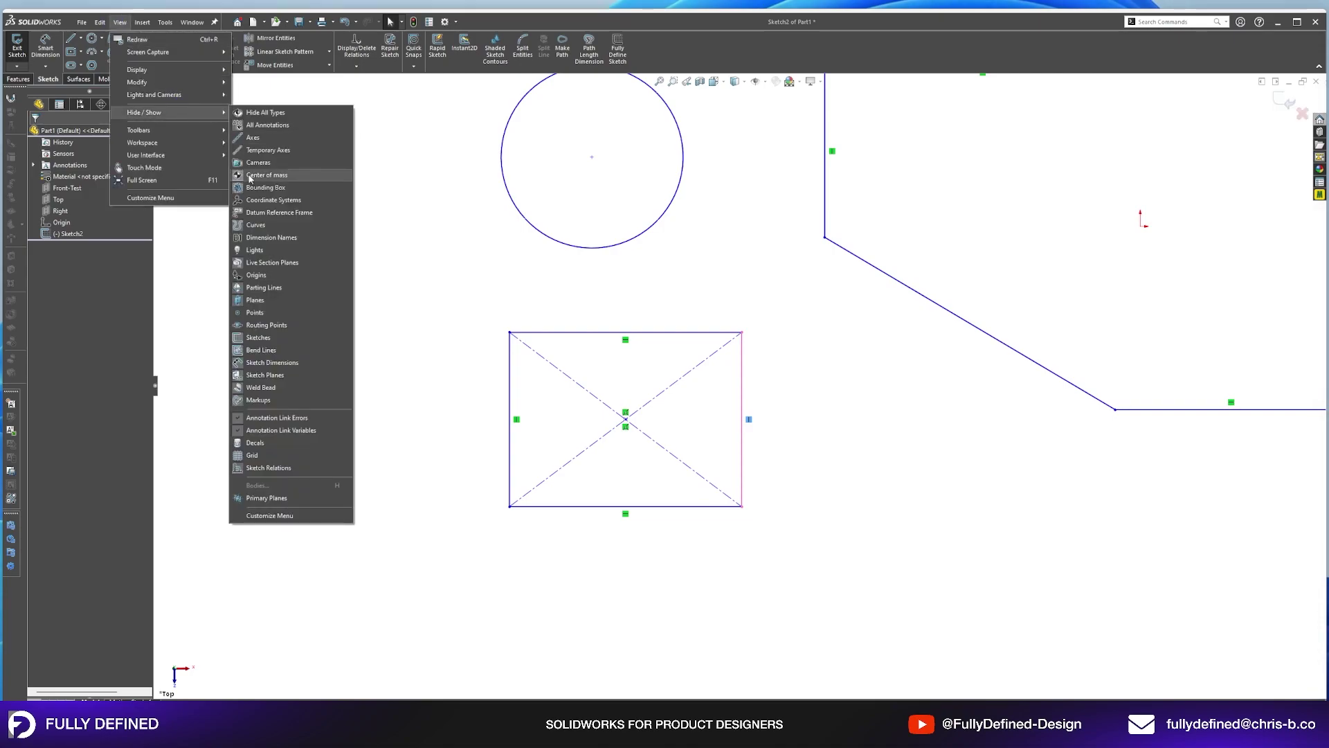
left_click(238, 473)
left_click(239, 473)
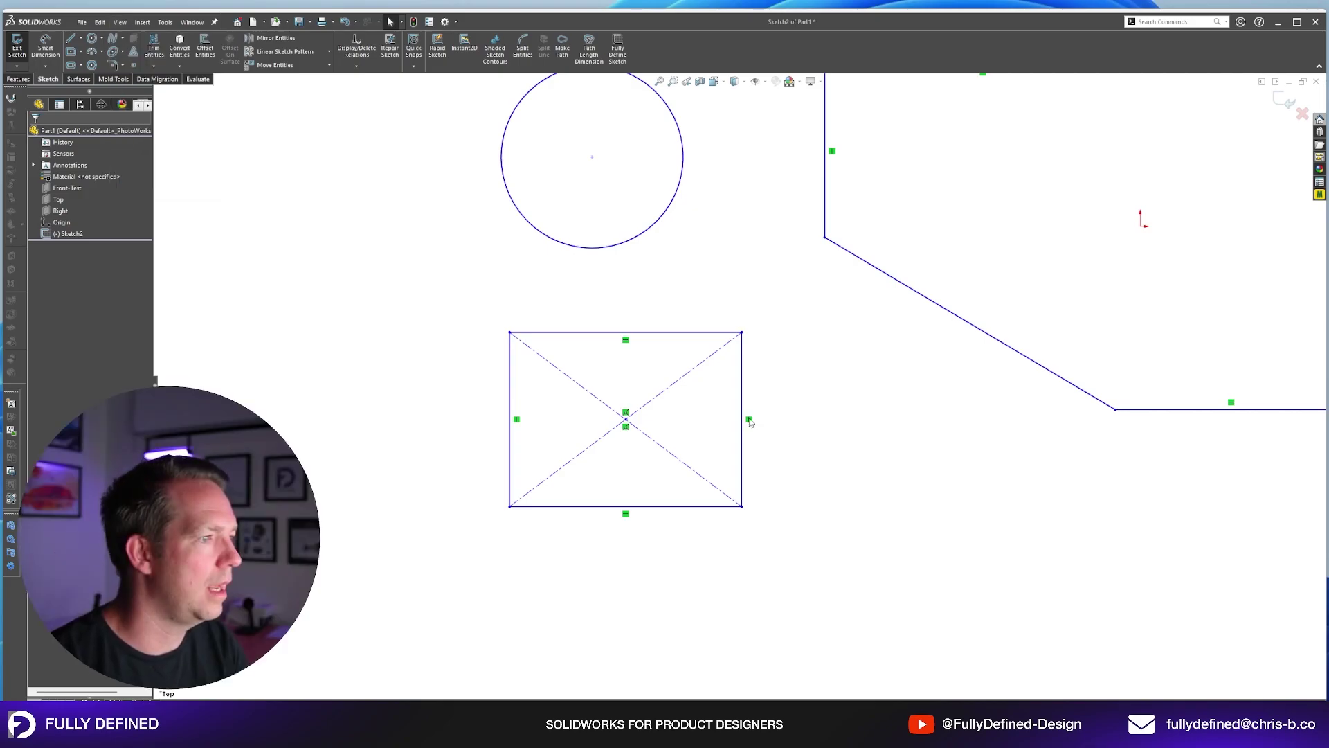
Examine the vertical and horizontal relations on all four edges of the rectangle and which line each belongs to.
left_click(750, 420)
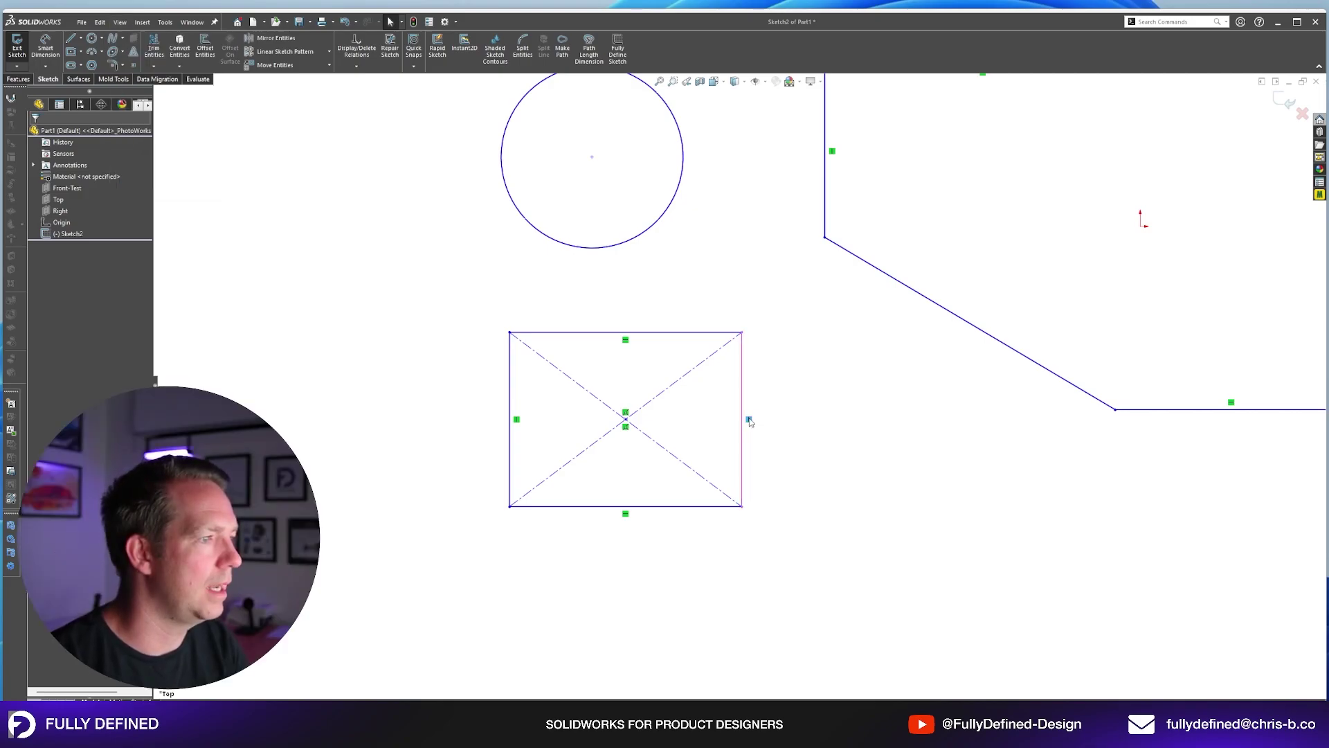
left_click(800, 359)
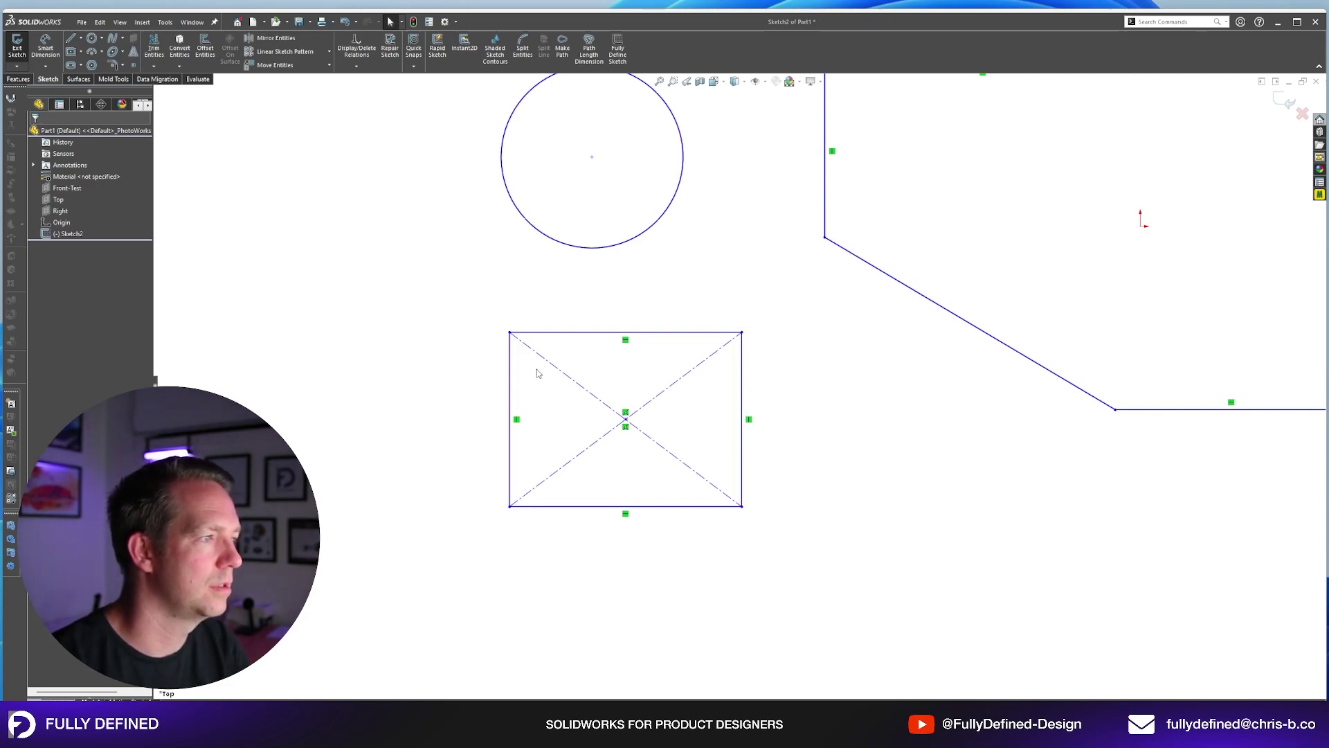
left_click(748, 419)
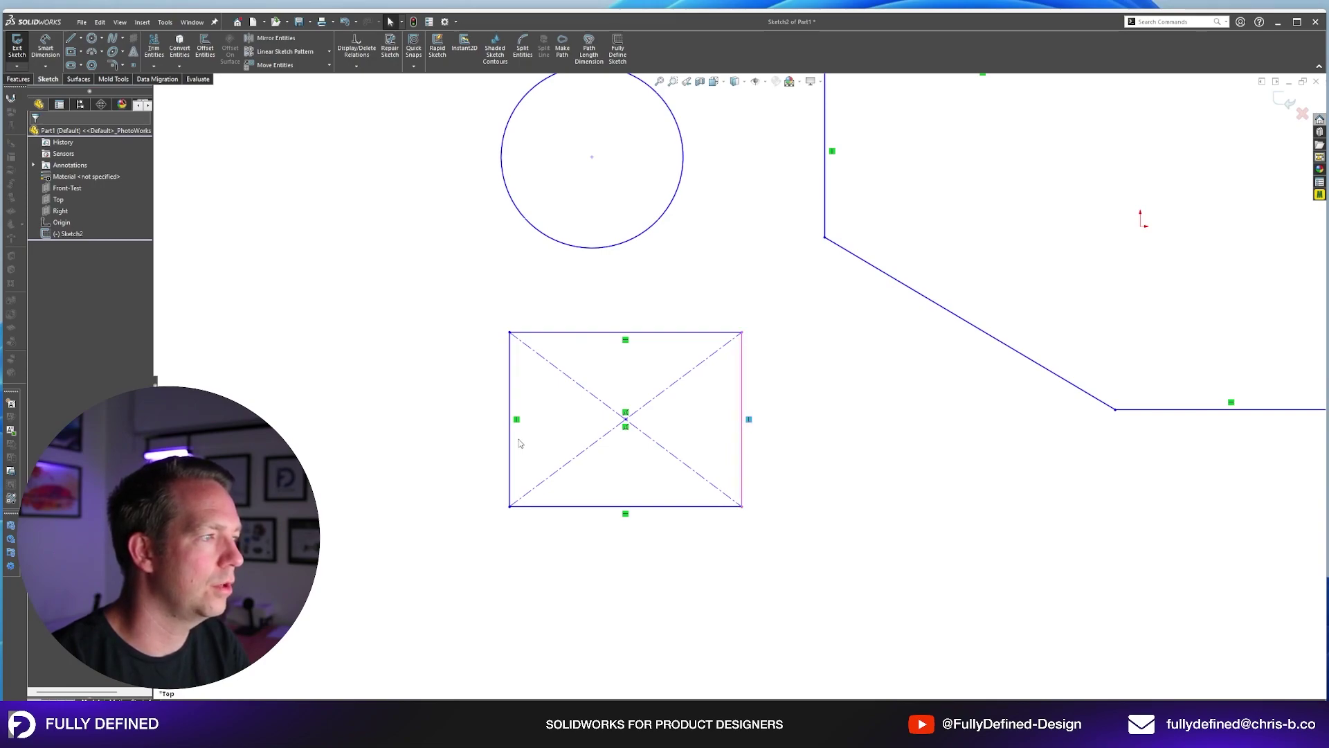
left_click(517, 420)
left_click(625, 513)
left_click(625, 341)
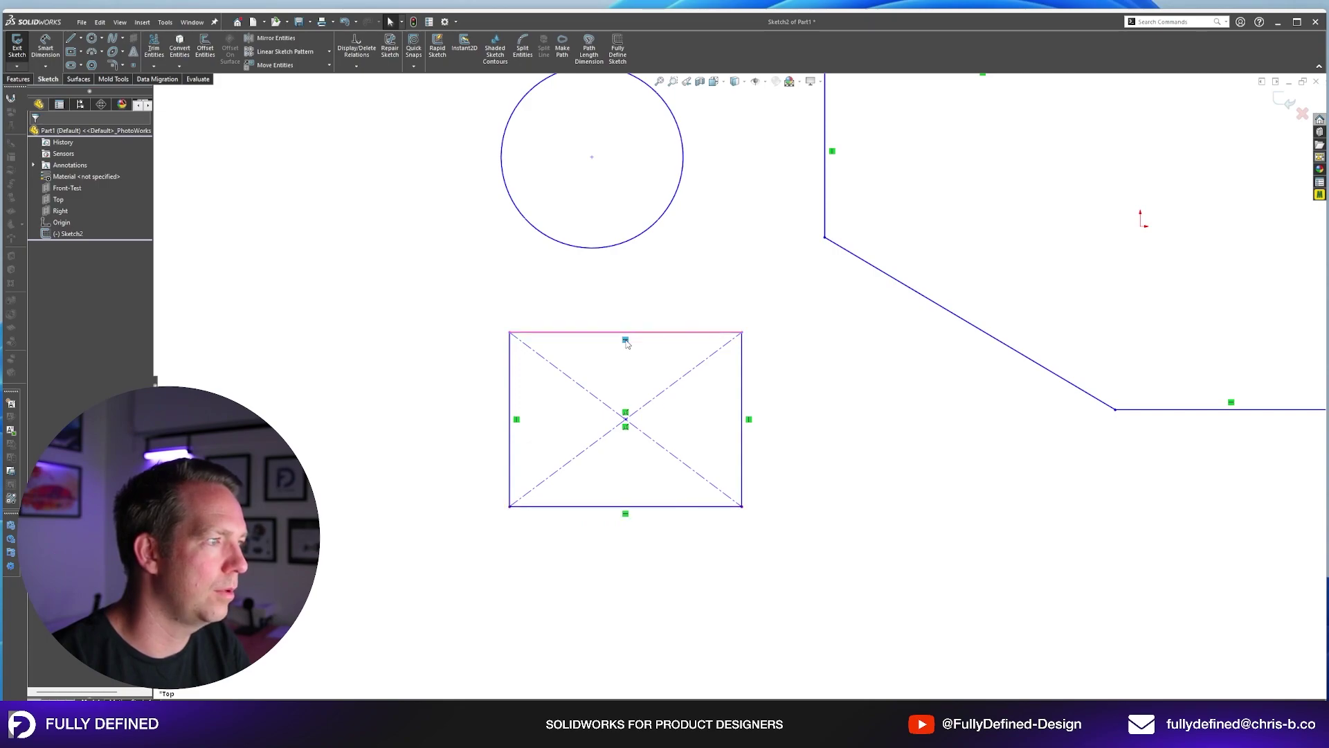
Inspect the two coincident relations on the rectangle's center point to see which diagonal construction line each refers to.
left_click(627, 421)
left_click(667, 424)
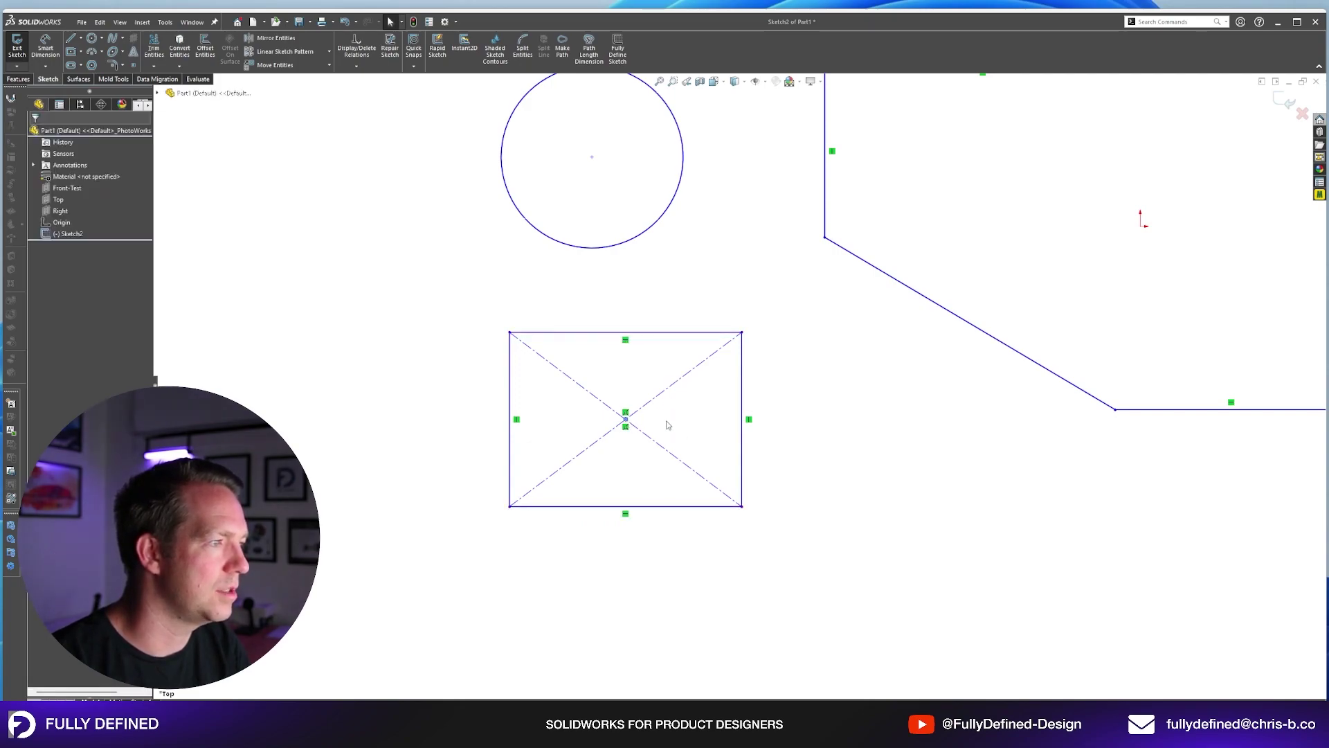
left_click(626, 420)
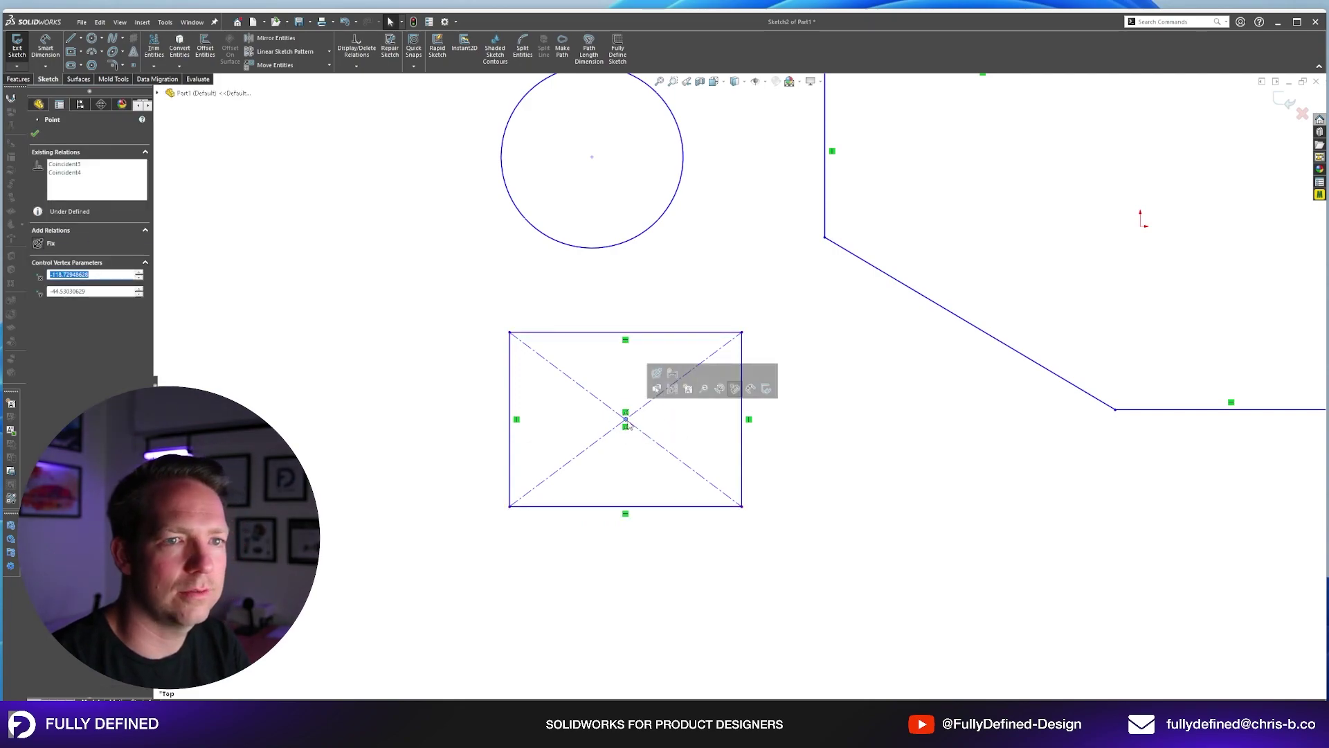
left_click(67, 166)
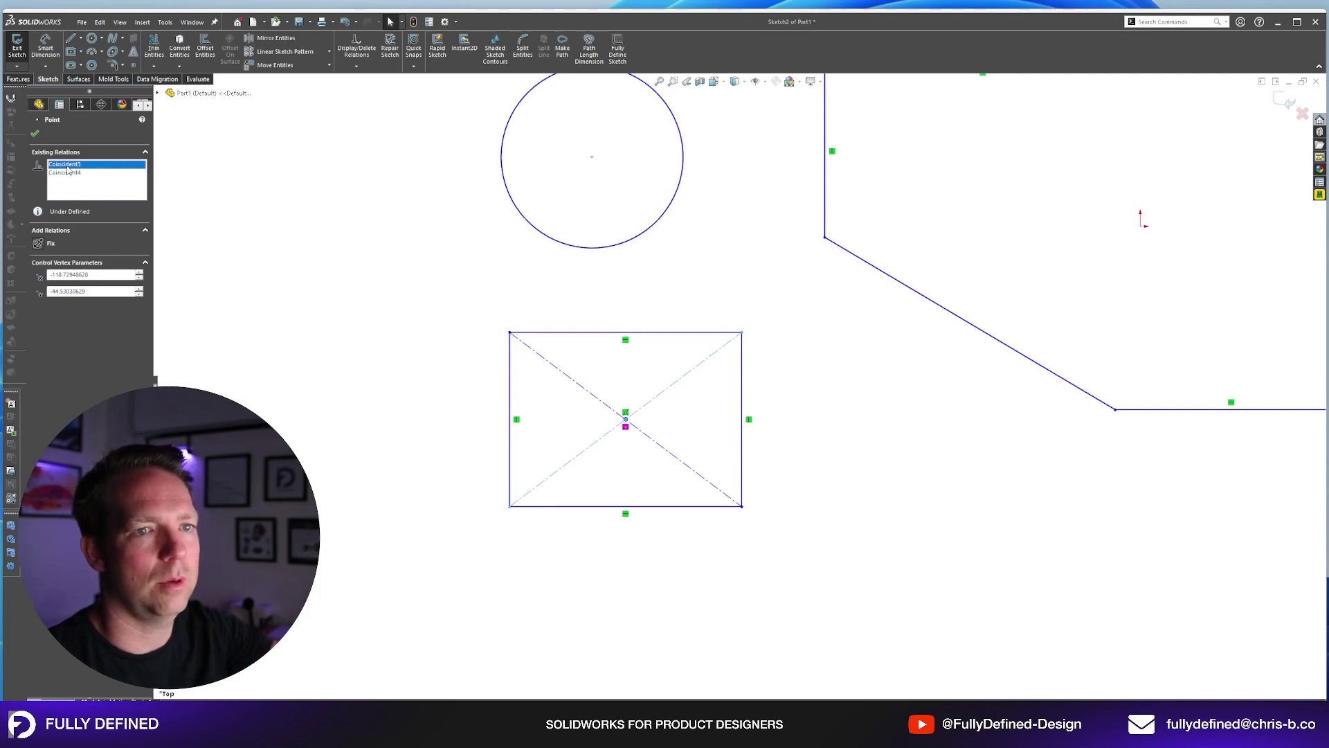
left_click(71, 173)
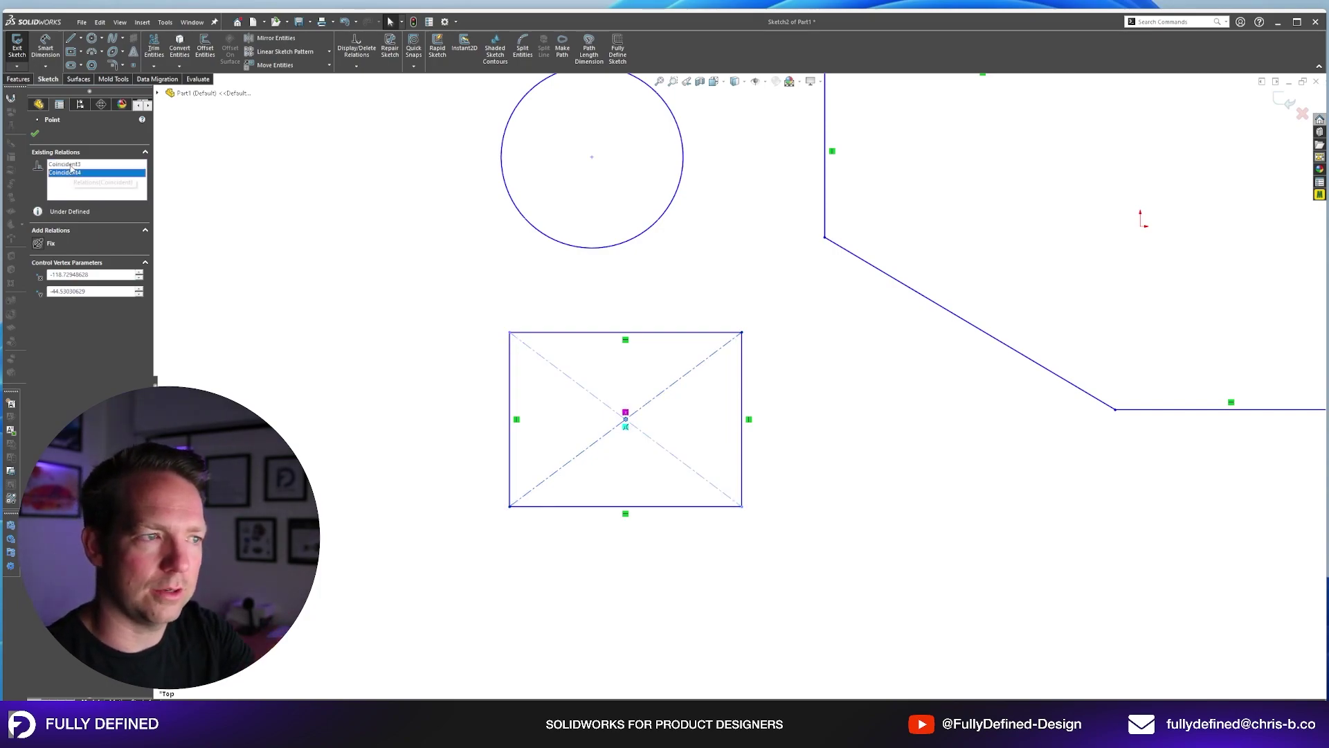
key("Escape")
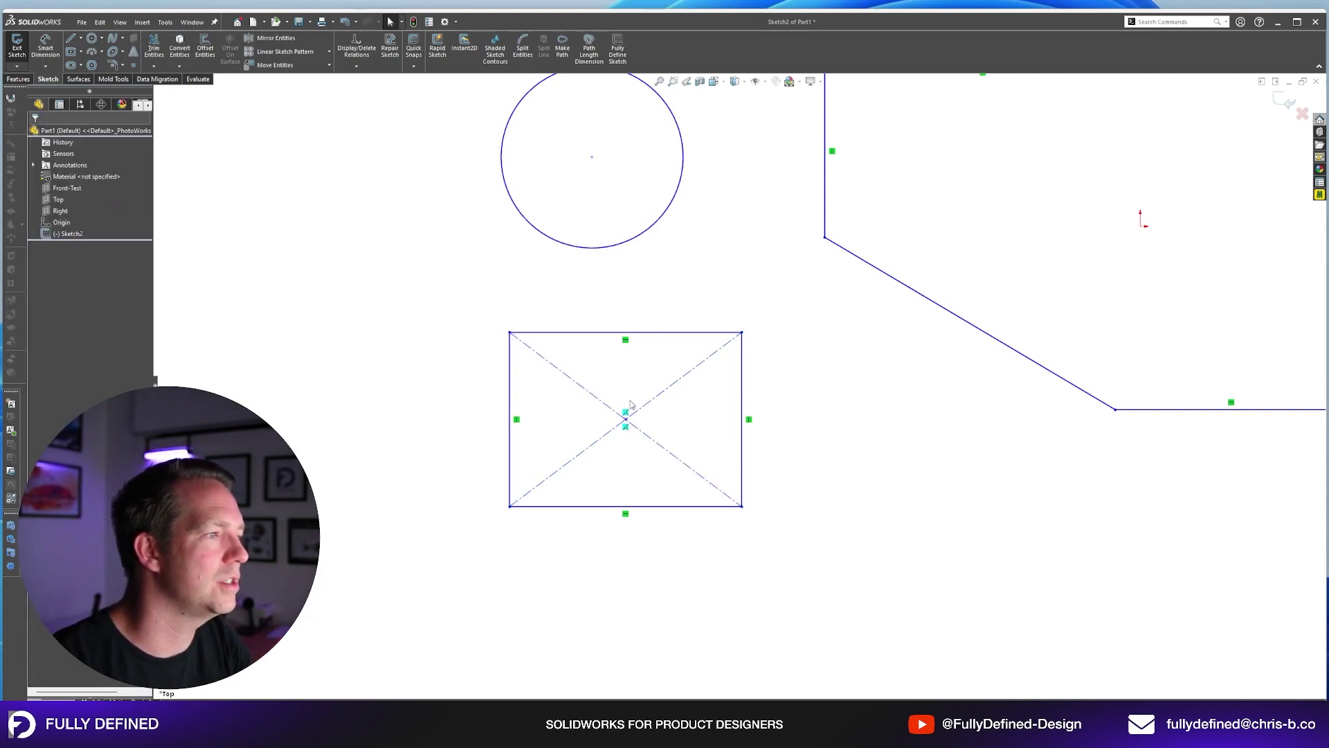
Resize the center rectangle slightly taller and narrower by moving its lower-right corner.
mouse_move(741, 506)
left_mouse_down()
mouse_move(697, 475)
mouse_move(815, 550)
mouse_move(748, 486)
mouse_move(726, 563)
mouse_move(827, 572)
mouse_move(736, 552)
mouse_move(736, 528)
left_mouse_up()
key("Escape")
scroll(920, 299, "up", 3)
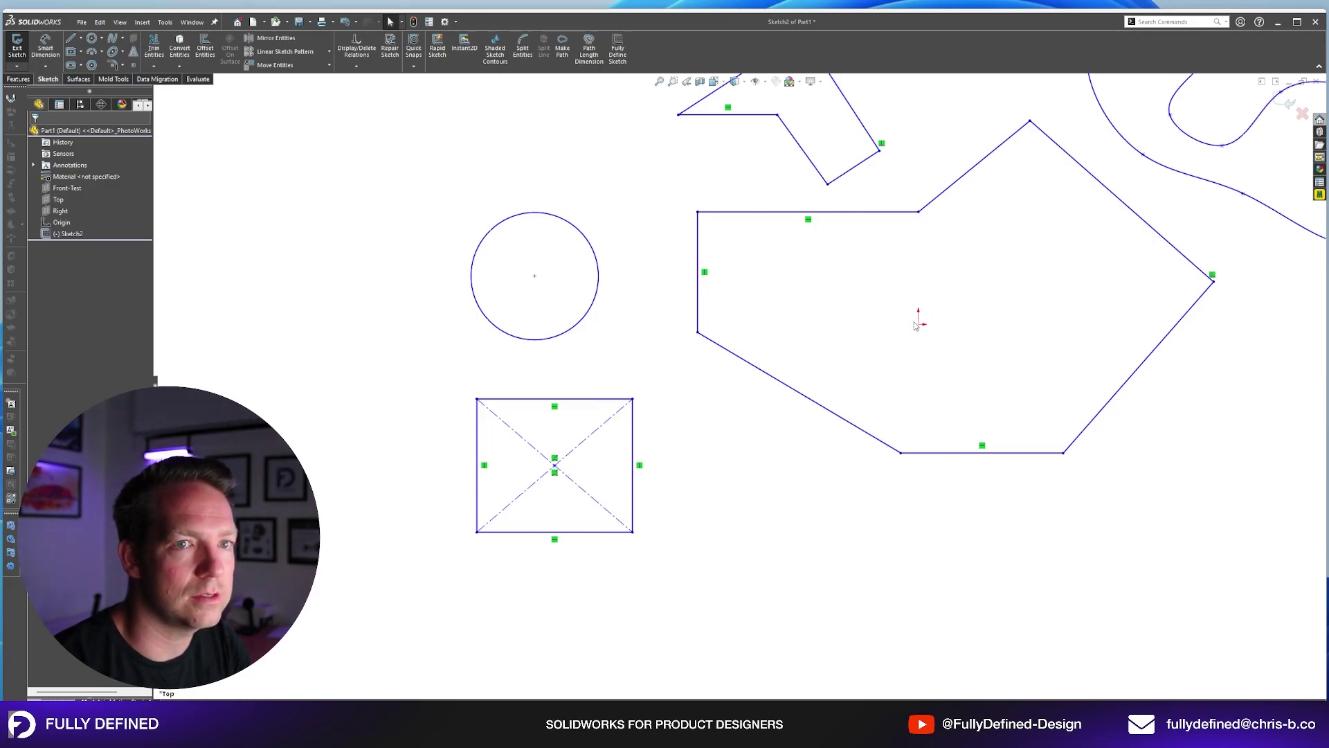
Highlight the part's origin and inspect where it sits among the sketched shapes from an angled view.
left_click(63, 223)
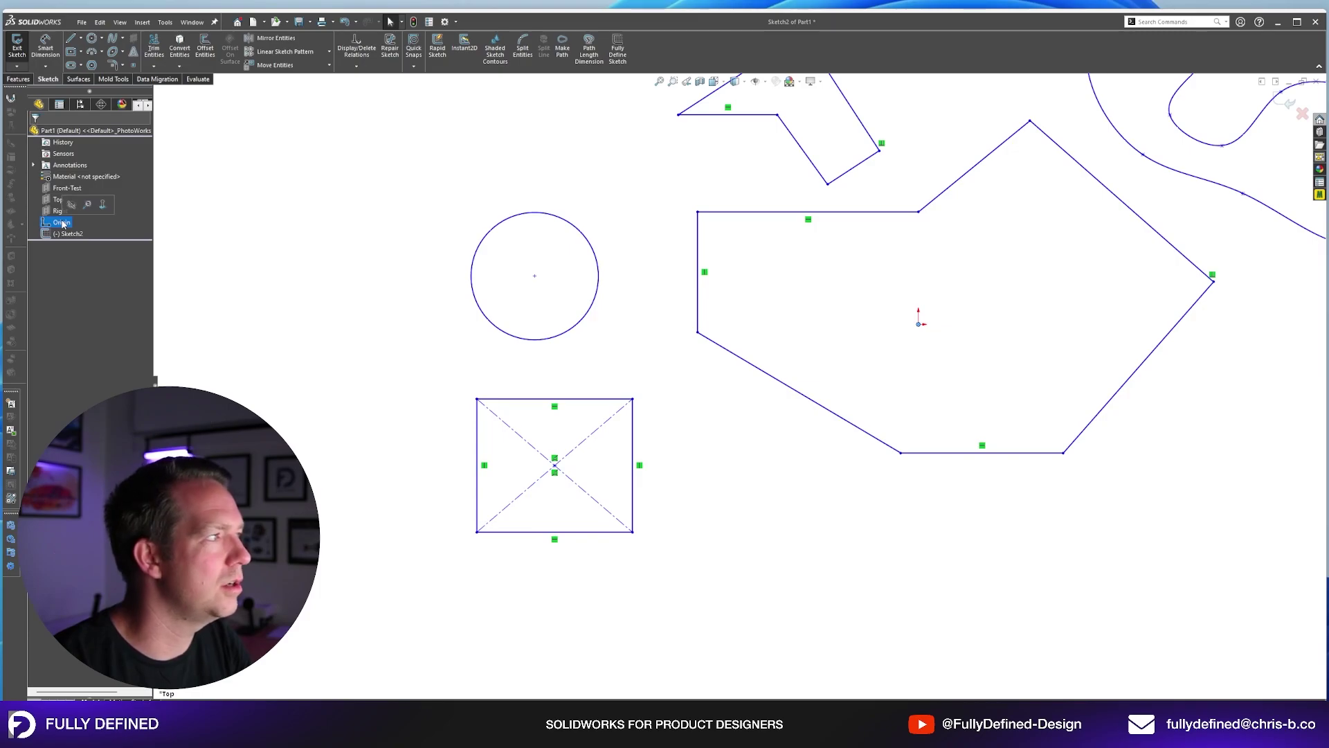
mouse_move(994, 270)
middle_mouse_down()
mouse_move(979, 234)
mouse_move(950, 313)
middle_mouse_up()
scroll(962, 305, "up", 5)
scroll(914, 321, "down", 2)
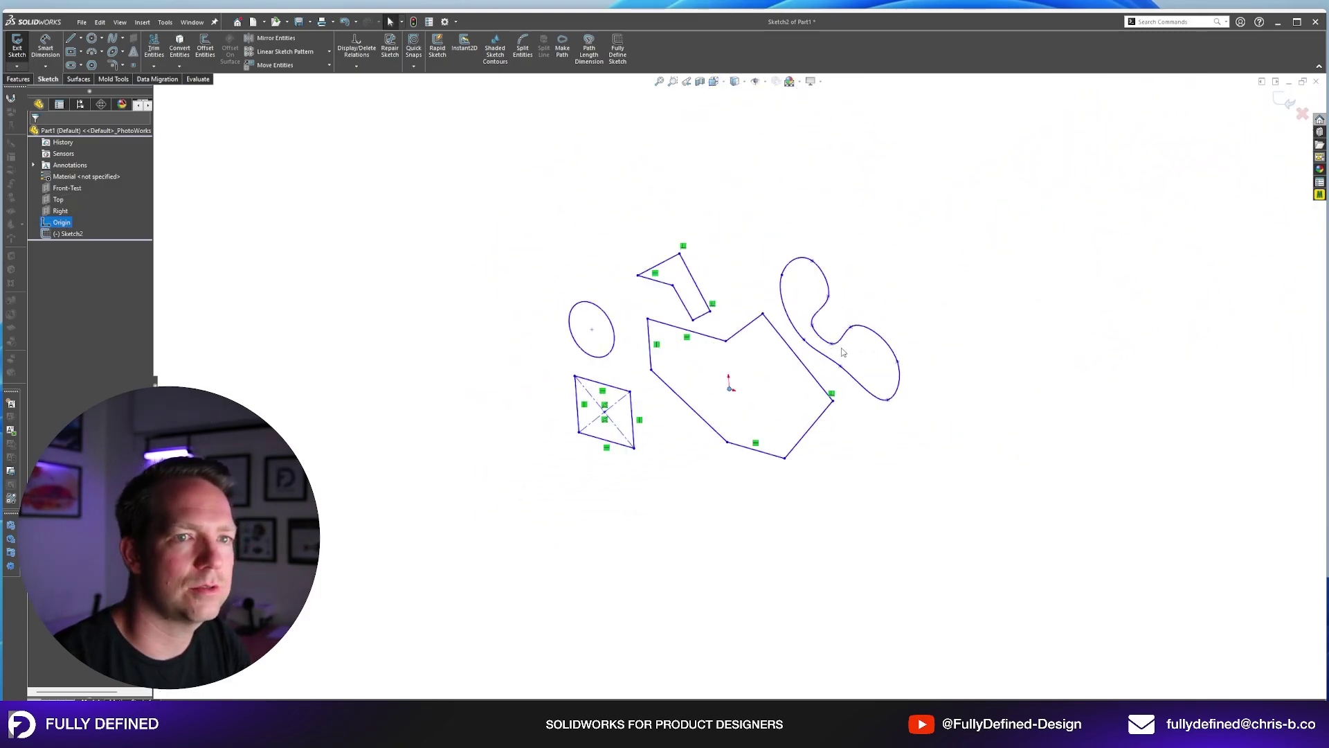
scroll(778, 353, "up", 2)
mouse_move(778, 355)
middle_mouse_down()
mouse_move(779, 372)
mouse_move(733, 383)
mouse_move(734, 412)
mouse_move(732, 388)
middle_mouse_up()
scroll(781, 378, "up", 1)
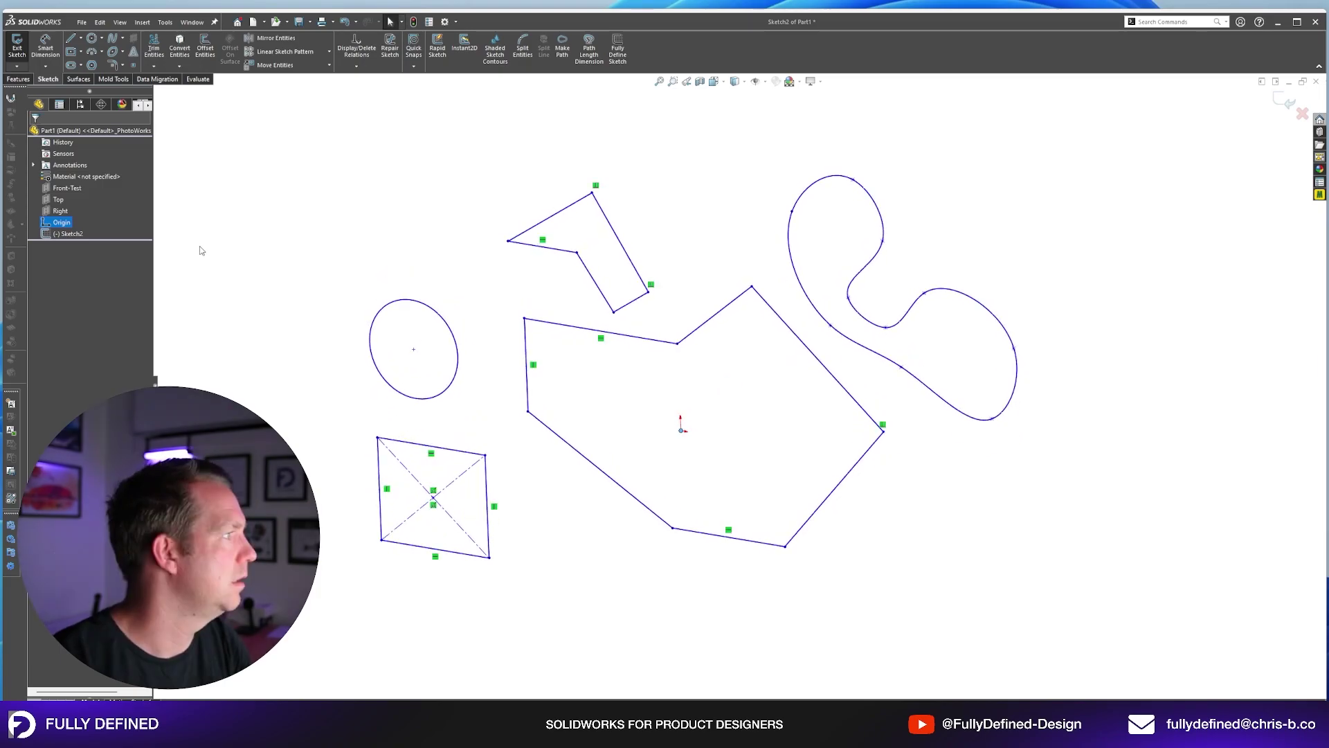
Highlight the Top plane and inspect how the sketched shapes lie on it.
left_click(60, 199)
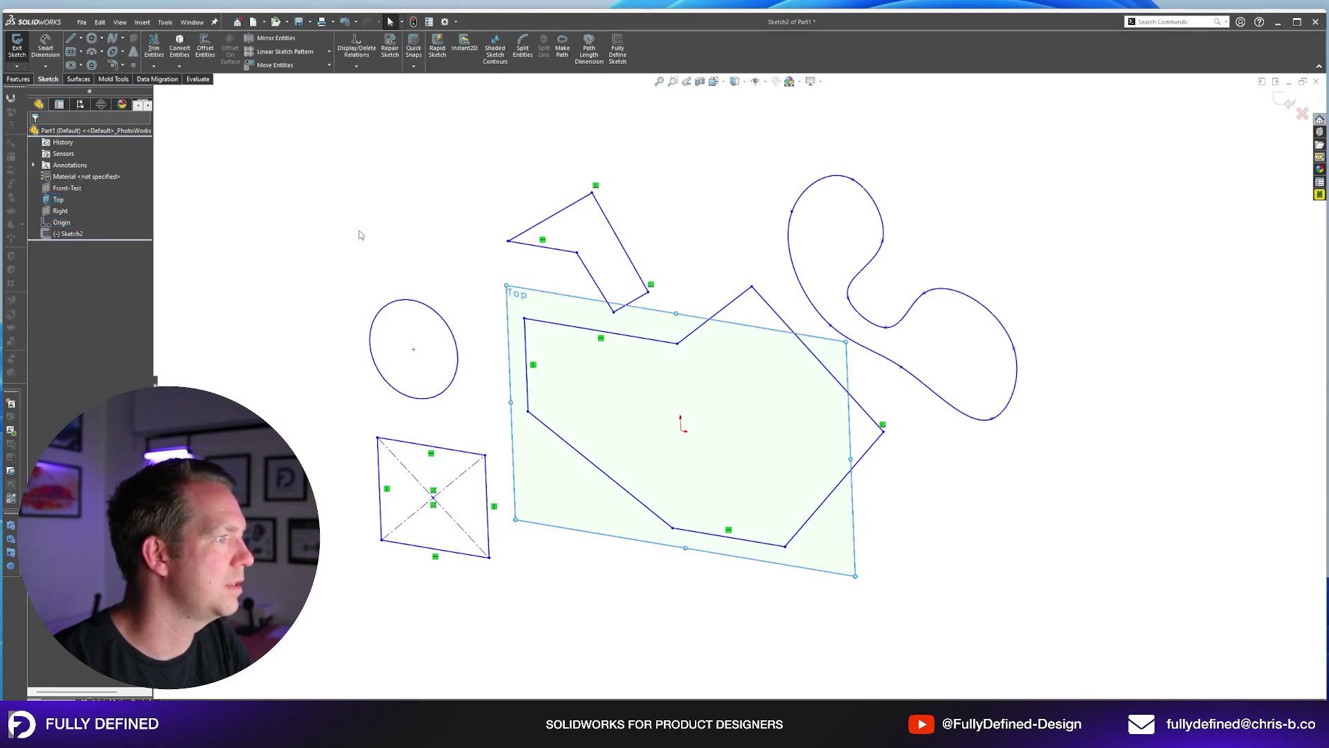
mouse_move(657, 206)
middle_mouse_down()
mouse_move(860, 300)
mouse_move(837, 315)
mouse_move(1008, 288)
mouse_move(955, 308)
middle_mouse_up()
scroll(686, 419, "down", 2)
scroll(687, 420, "down", 1)
mouse_move(935, 263)
middle_mouse_down()
mouse_move(899, 311)
mouse_move(881, 400)
mouse_move(879, 380)
mouse_move(953, 330)
mouse_move(976, 333)
mouse_move(765, 412)
middle_mouse_up()
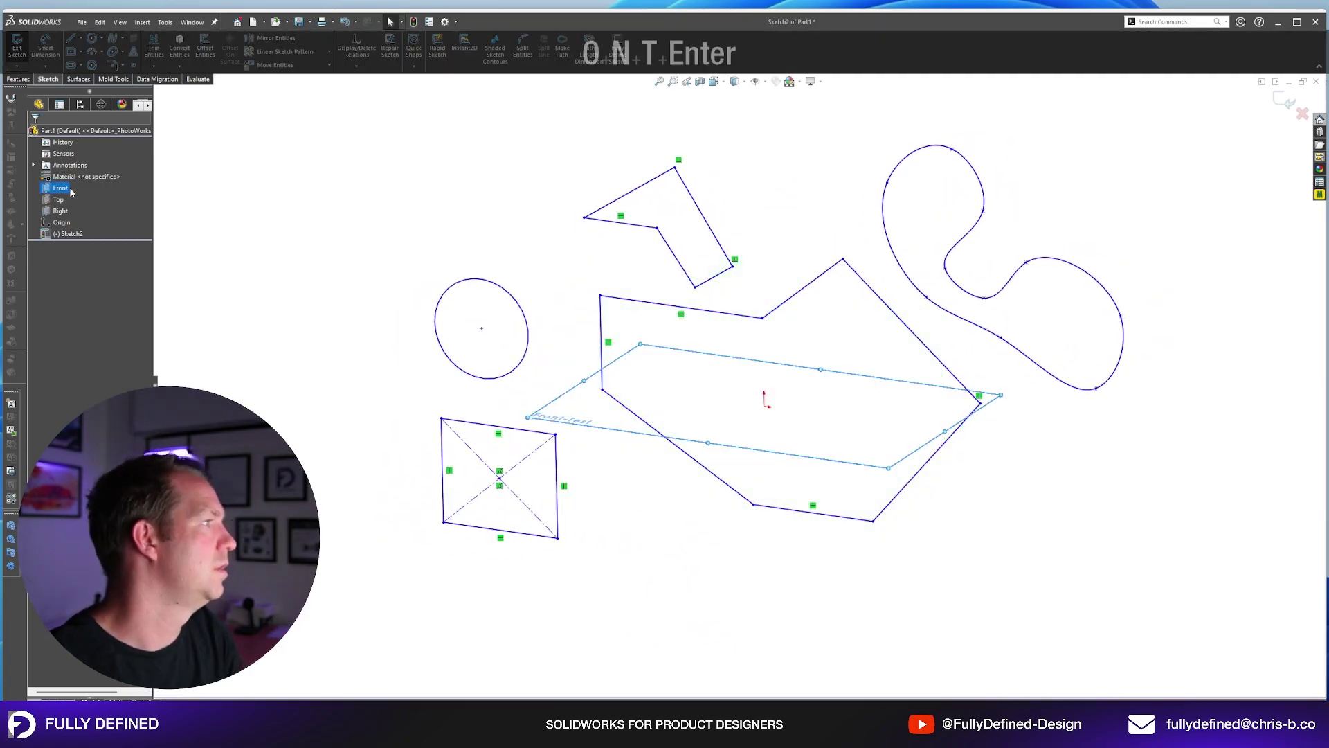
Move the center rectangle inside the large outline and make its center point coincident with the origin.
scroll(542, 471, "down", 4)
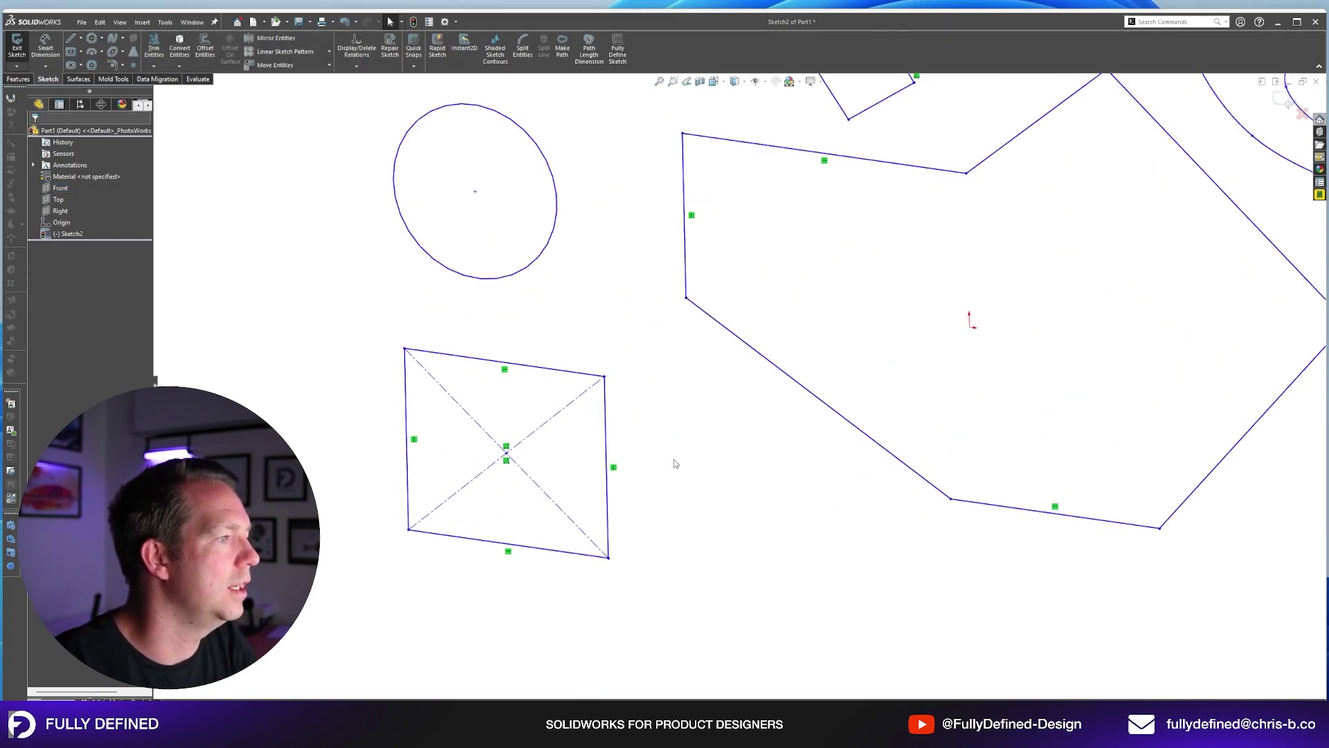
key("space")
key("ctrl+5")
scroll(595, 609, "down", 2)
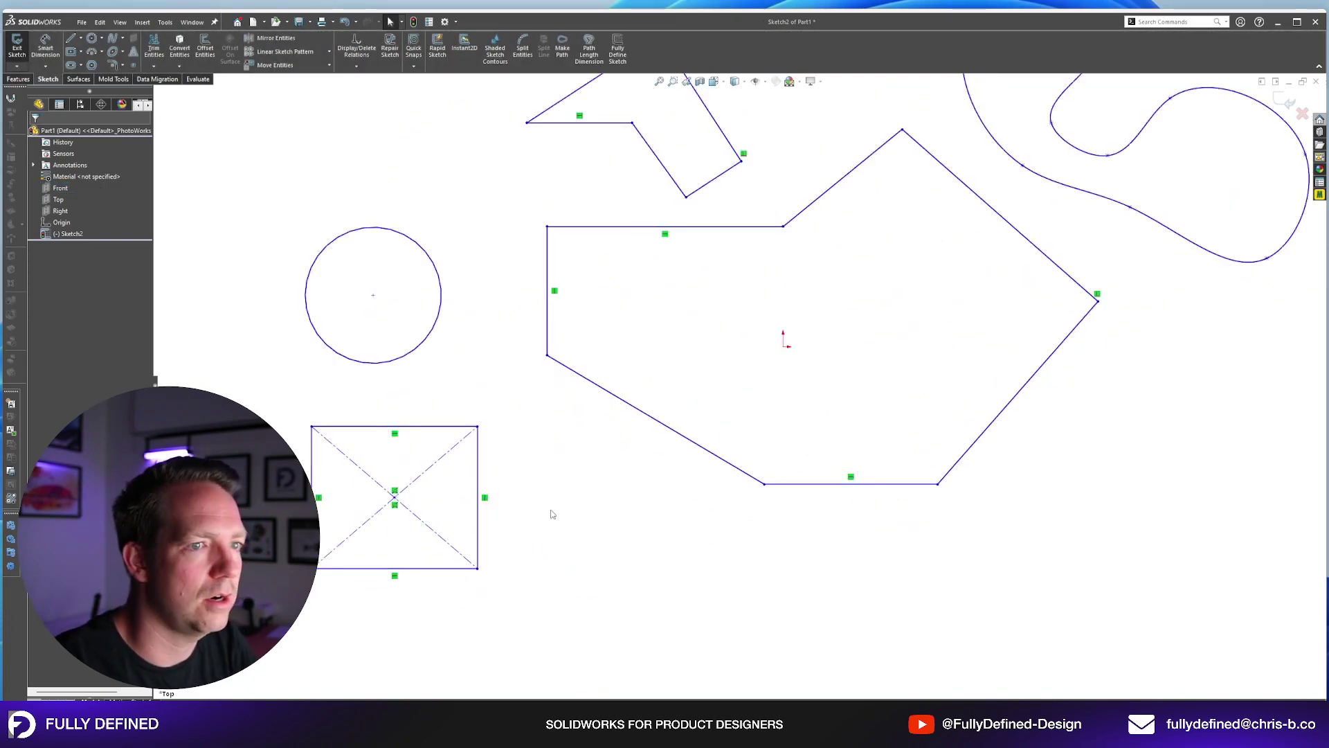
mouse_move(395, 497)
left_mouse_down()
mouse_move(867, 372)
mouse_move(914, 343)
left_mouse_up()
scroll(912, 341, "down", 4)
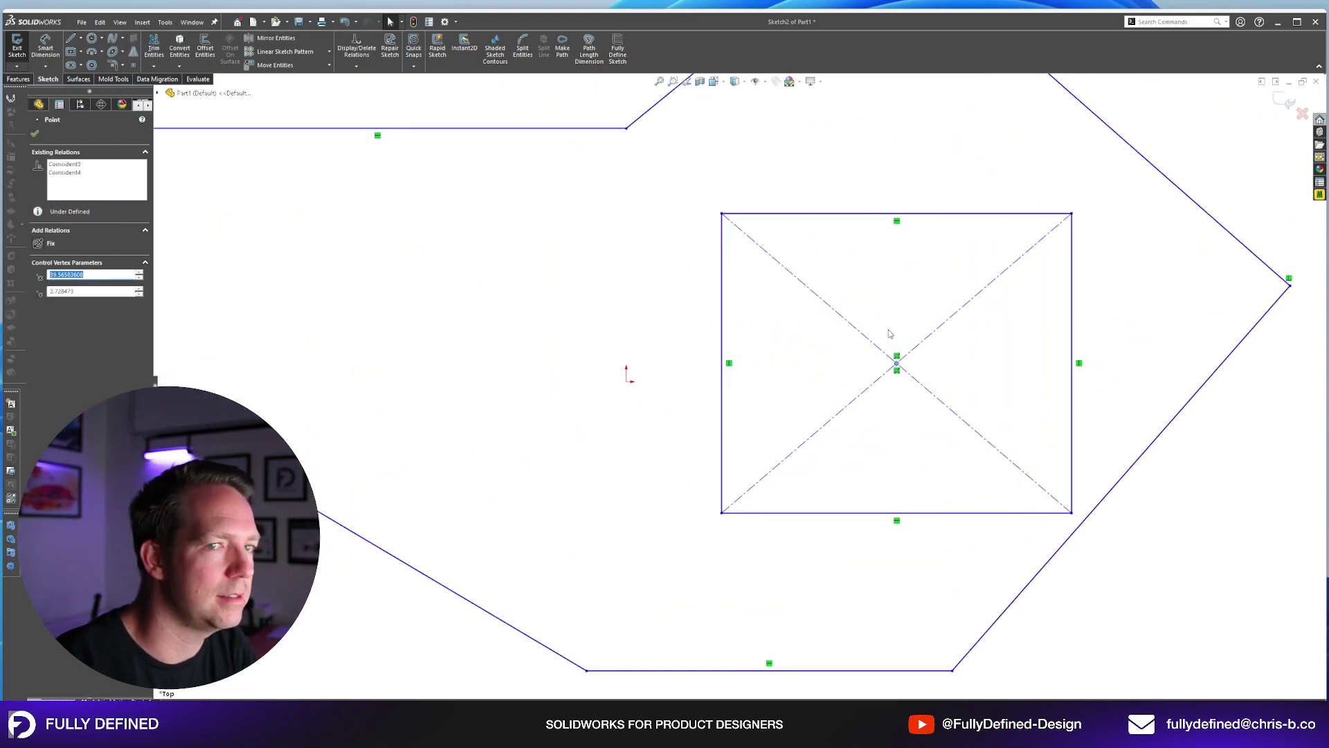
key("Escape")
left_click_drag(897, 365, 627, 384)
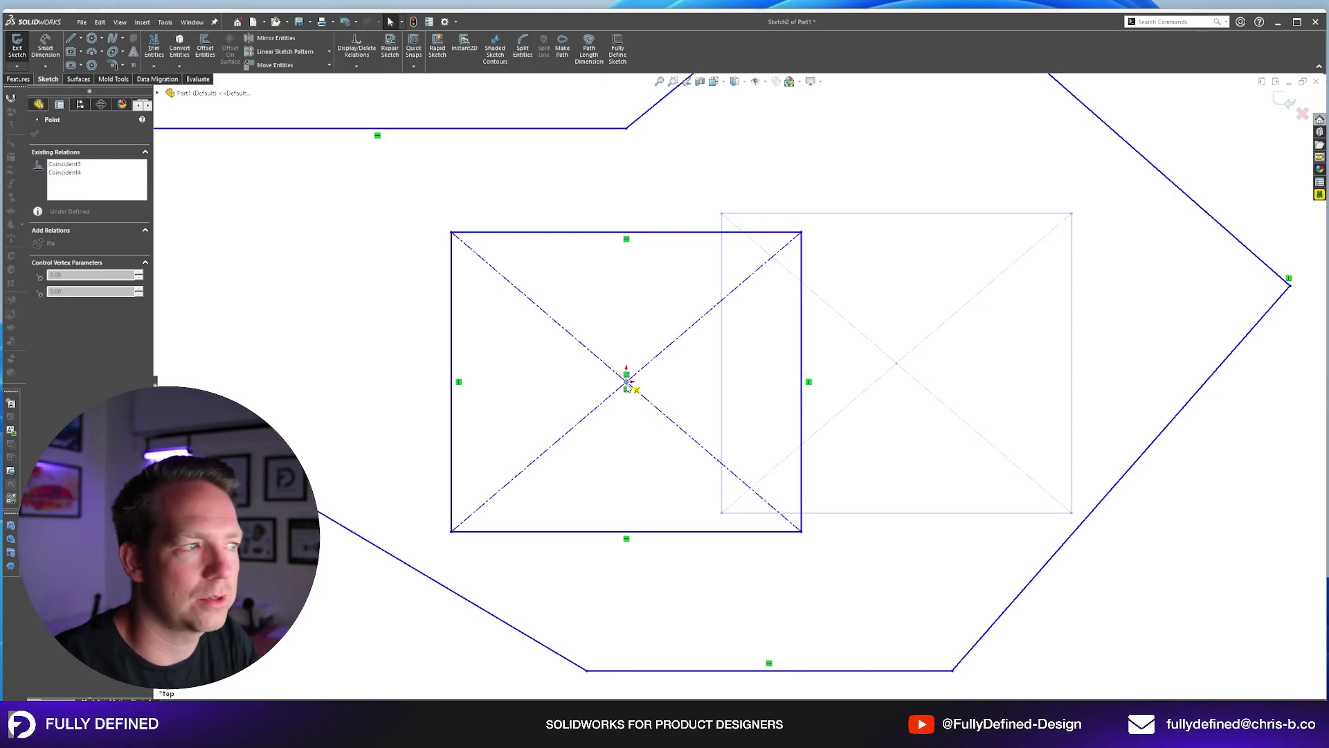
mouse_move(628, 386)
left_mouse_down()
mouse_move(650, 374)
mouse_move(630, 386)
left_mouse_up()
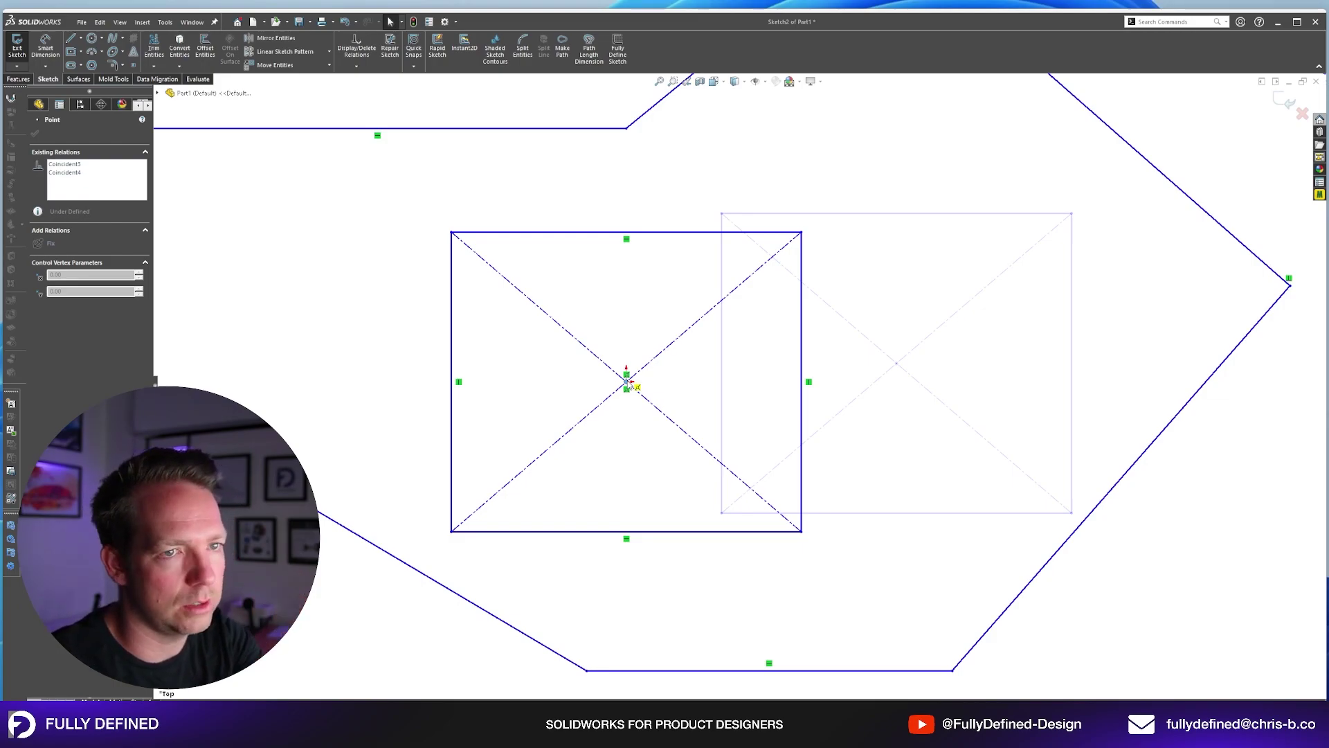
left_click(877, 424)
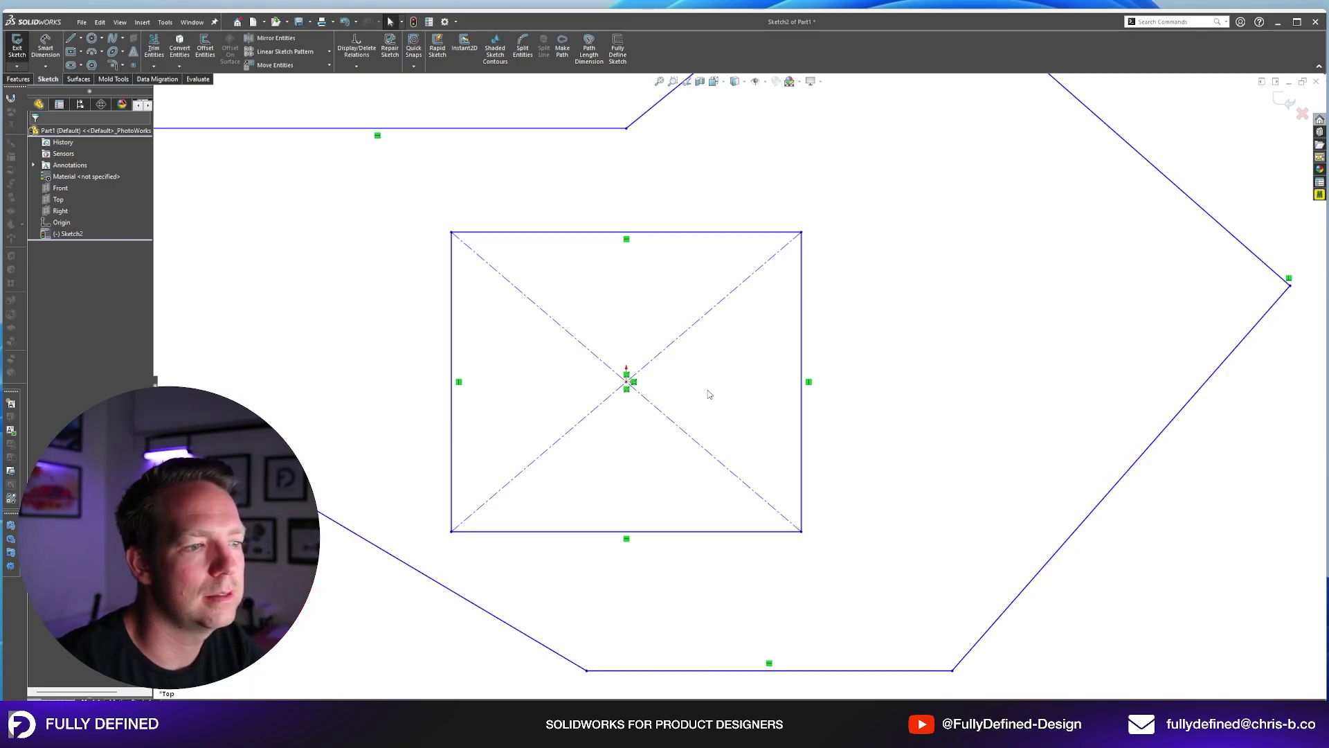
Resize the rectangle about the origin by moving its corners until it is about 52.6 mm wide.
scroll(708, 394, "up", 3)
left_click_drag(768, 478, 771, 448)
left_click(662, 338)
scroll(662, 338, "down", 2)
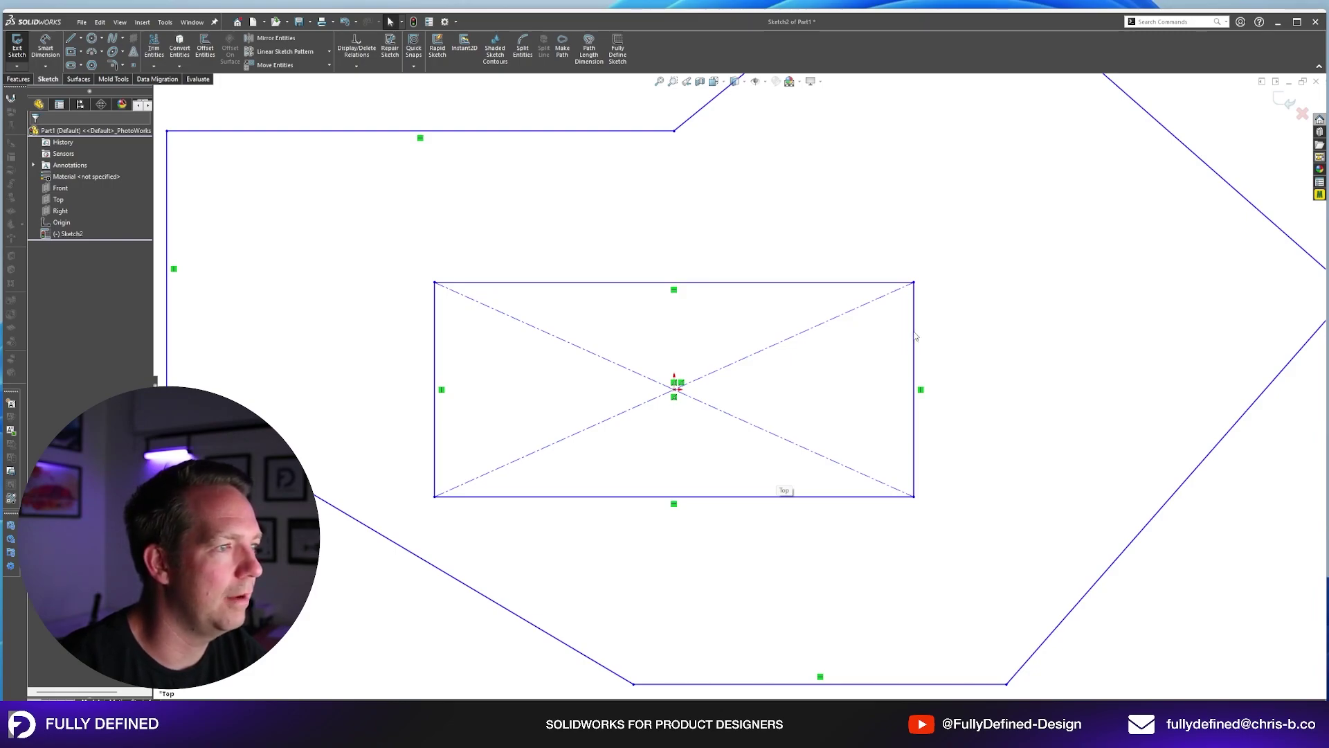
left_click_drag(914, 282, 857, 299)
left_click(950, 387)
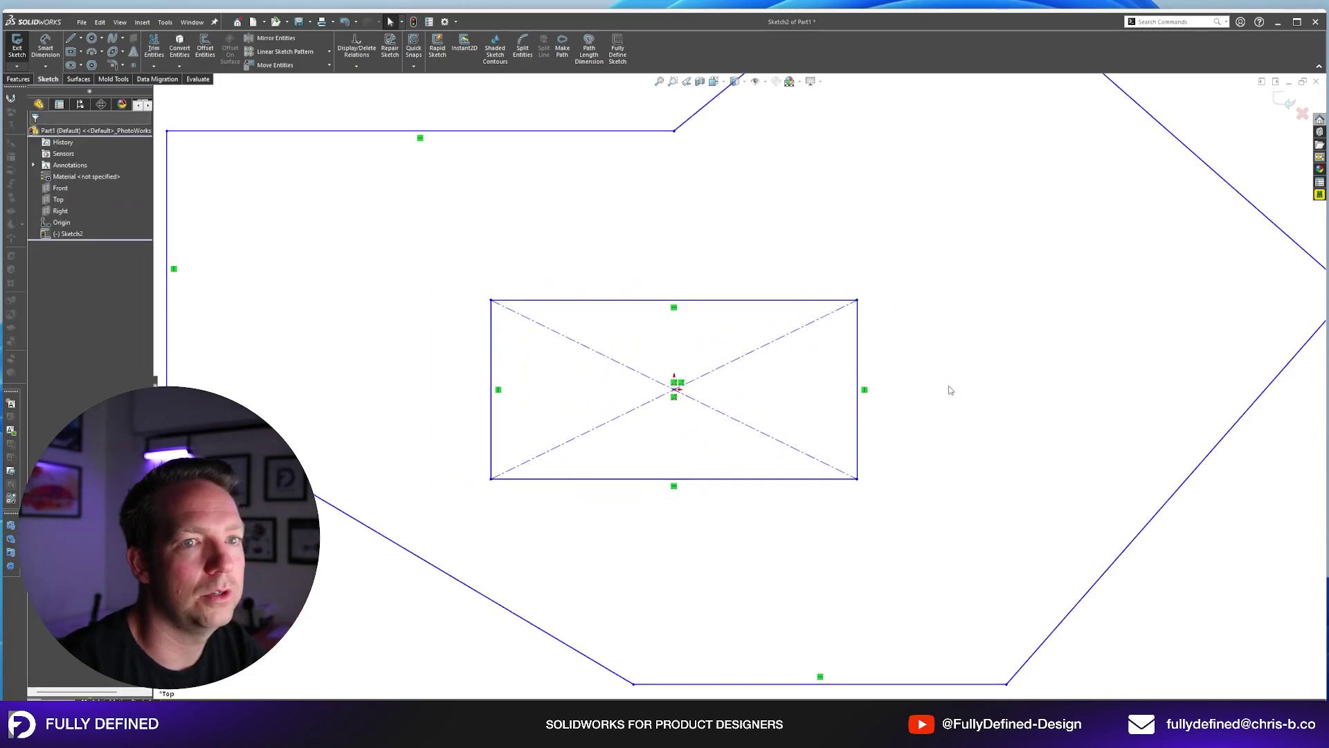
Dimension the rectangle's top edge with Smart Dimension and set its width to 50 mm.
left_click(49, 48)
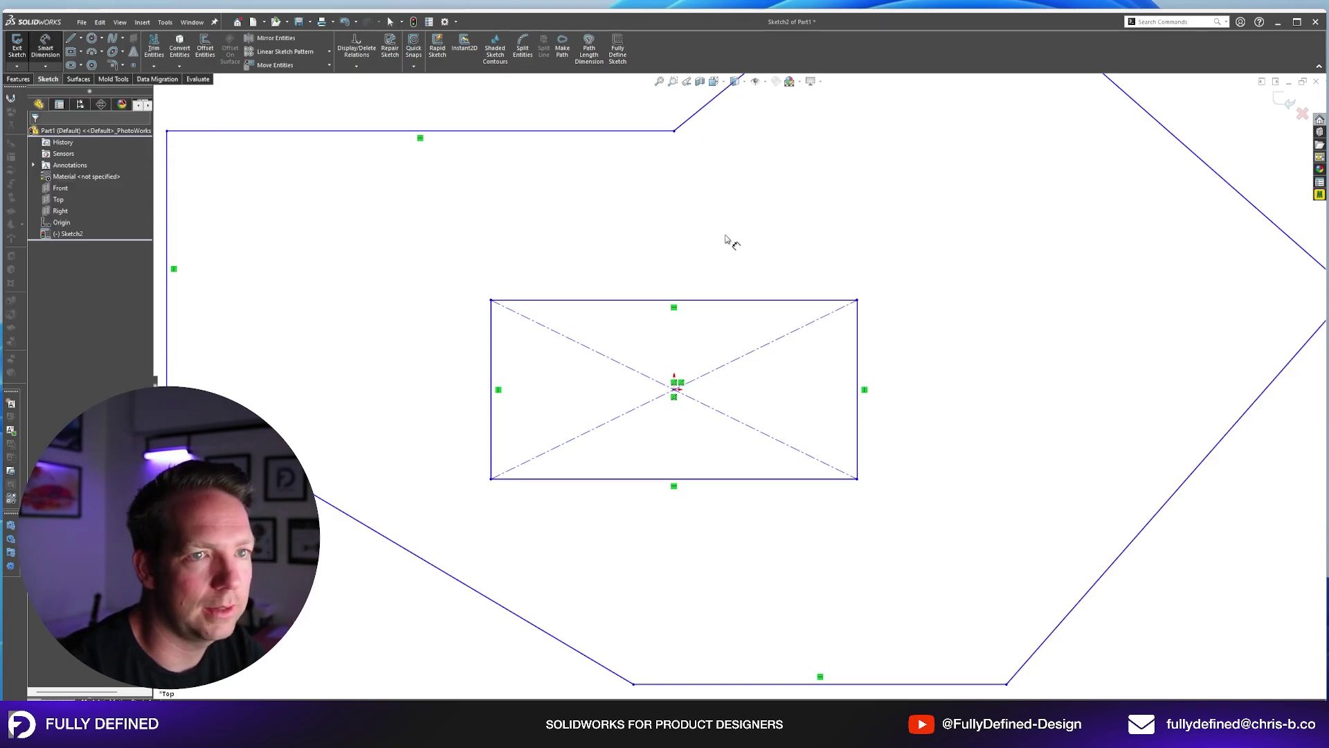
left_click(717, 302)
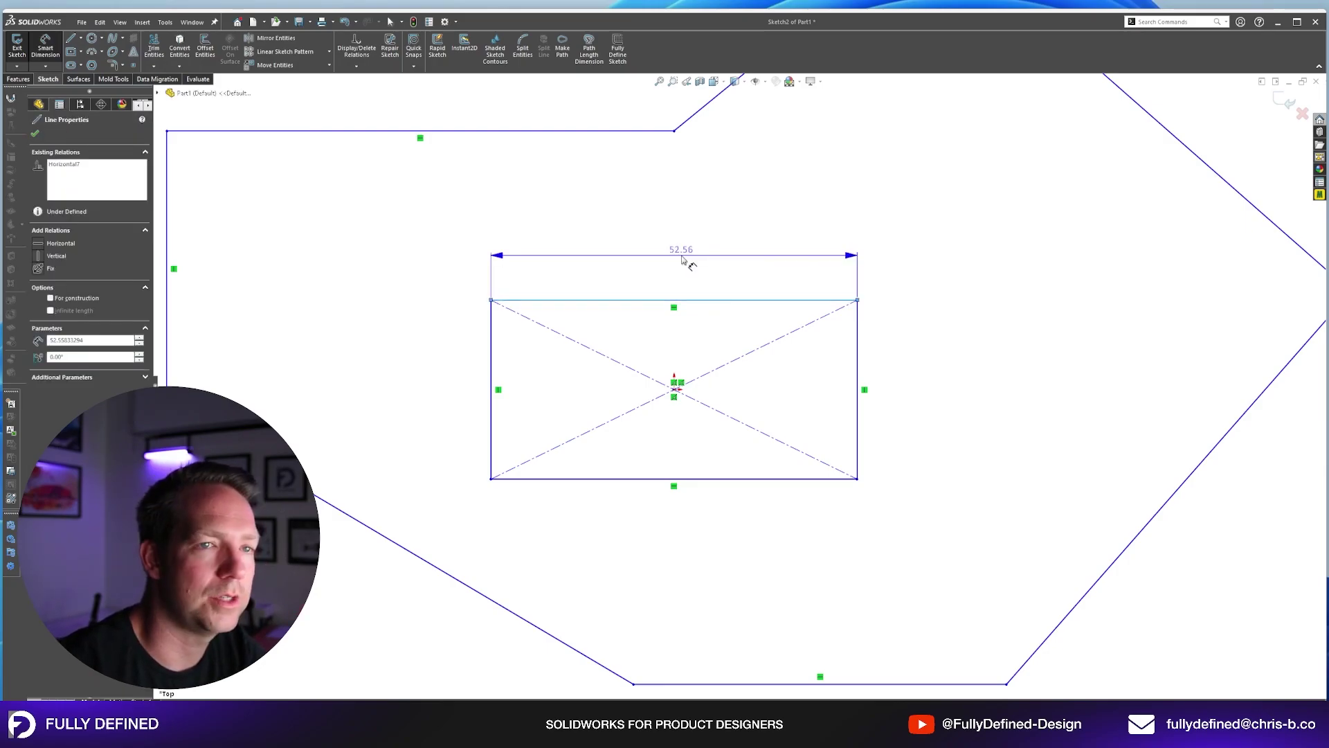
left_click(682, 259)
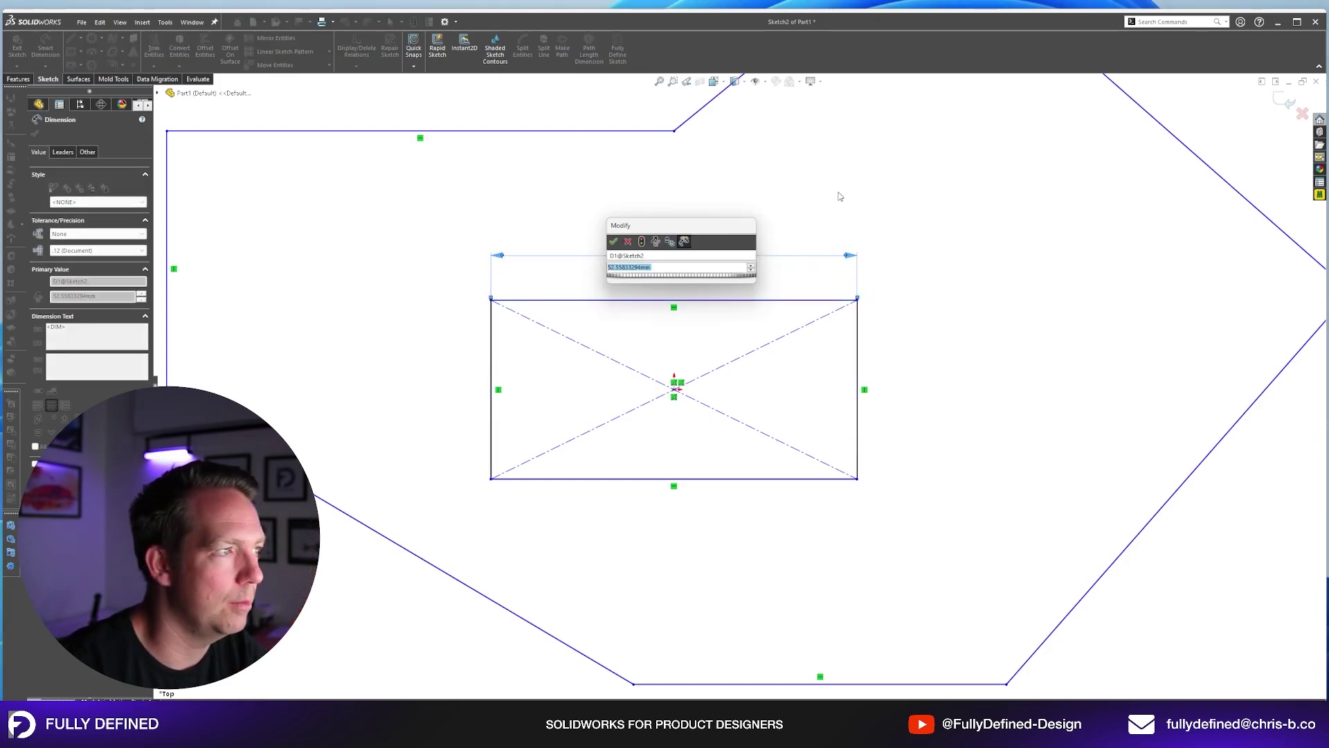
type("50")
key("Return")
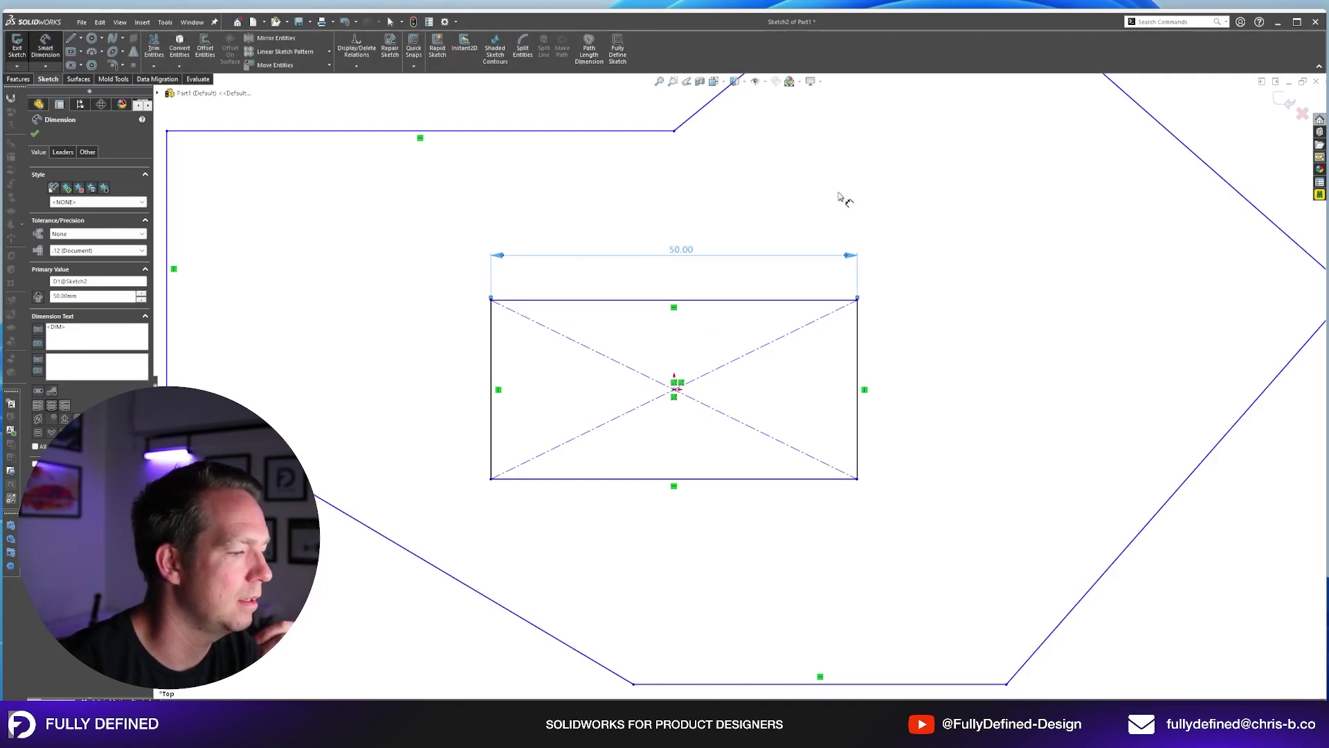
left_click(839, 198)
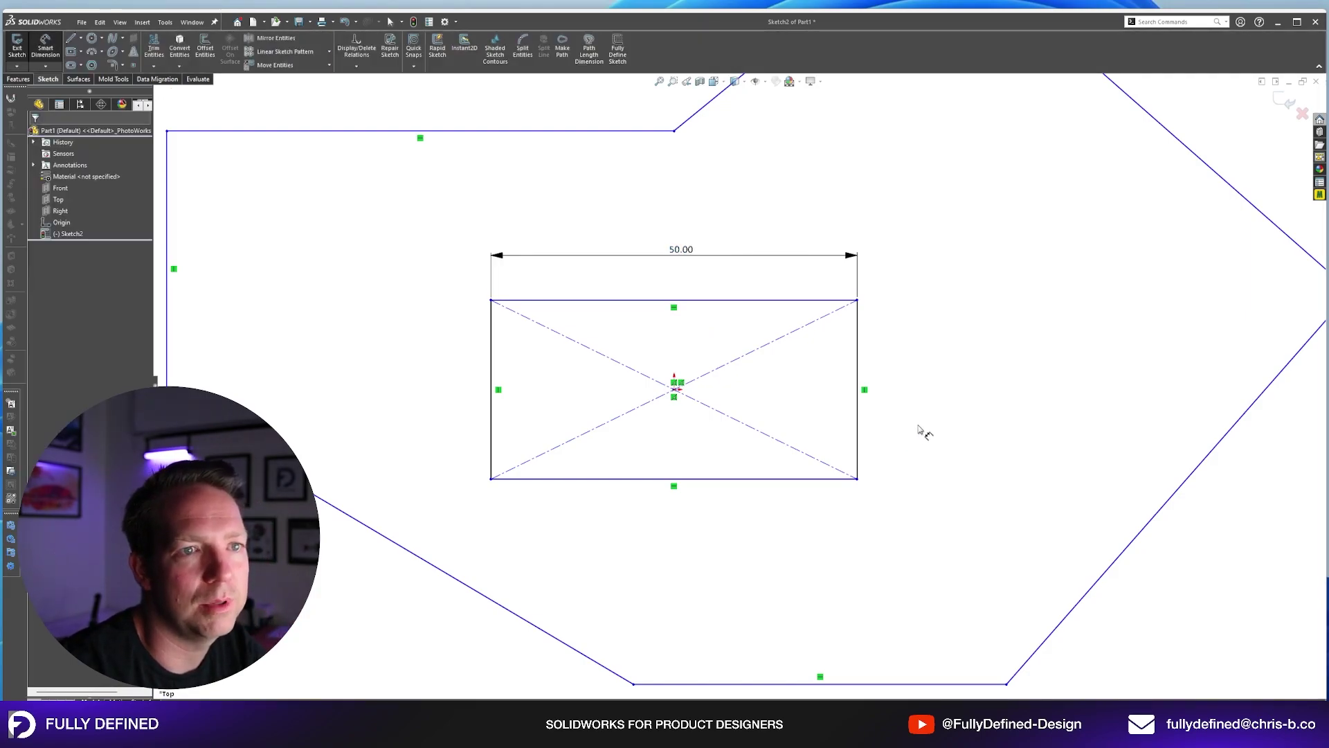
key("Escape")
Shift the rectangle's lower-right corner to alter its height, and dimension the right edge at 25 mm.
left_click_drag(857, 478, 858, 484)
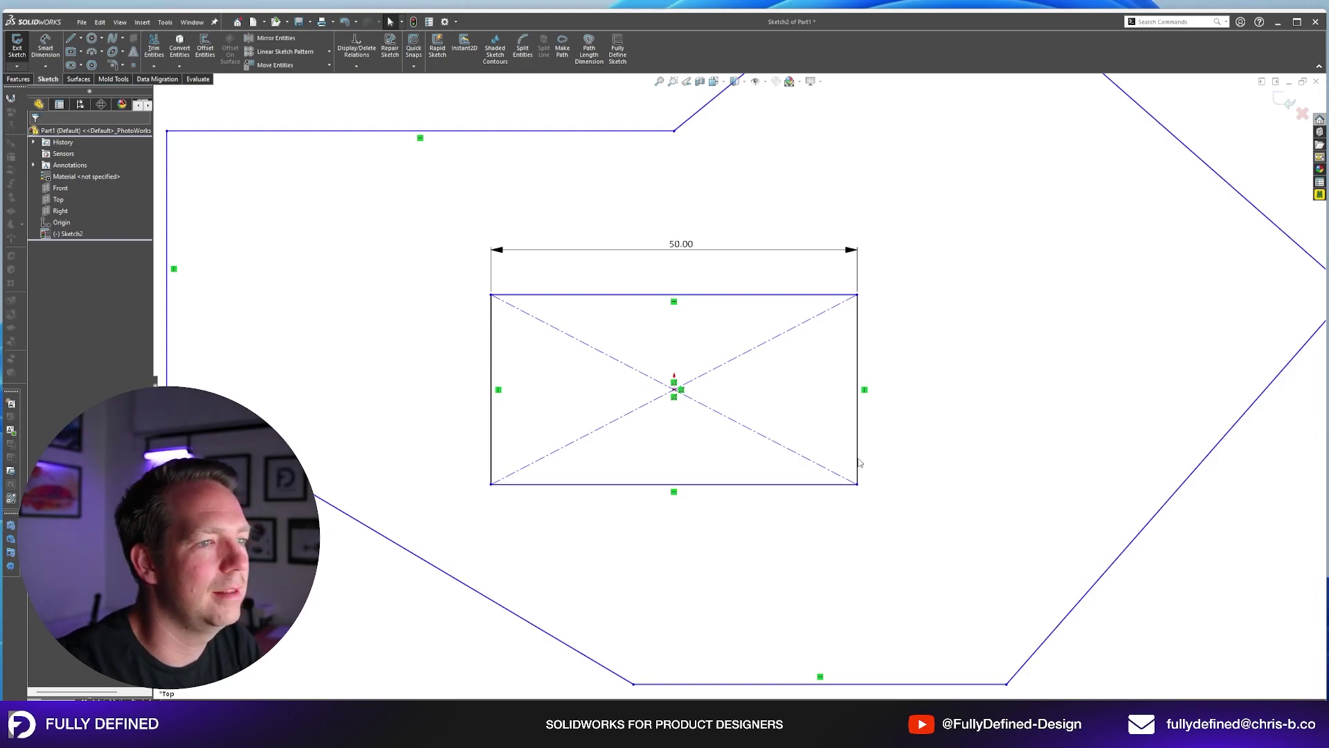
key("d")
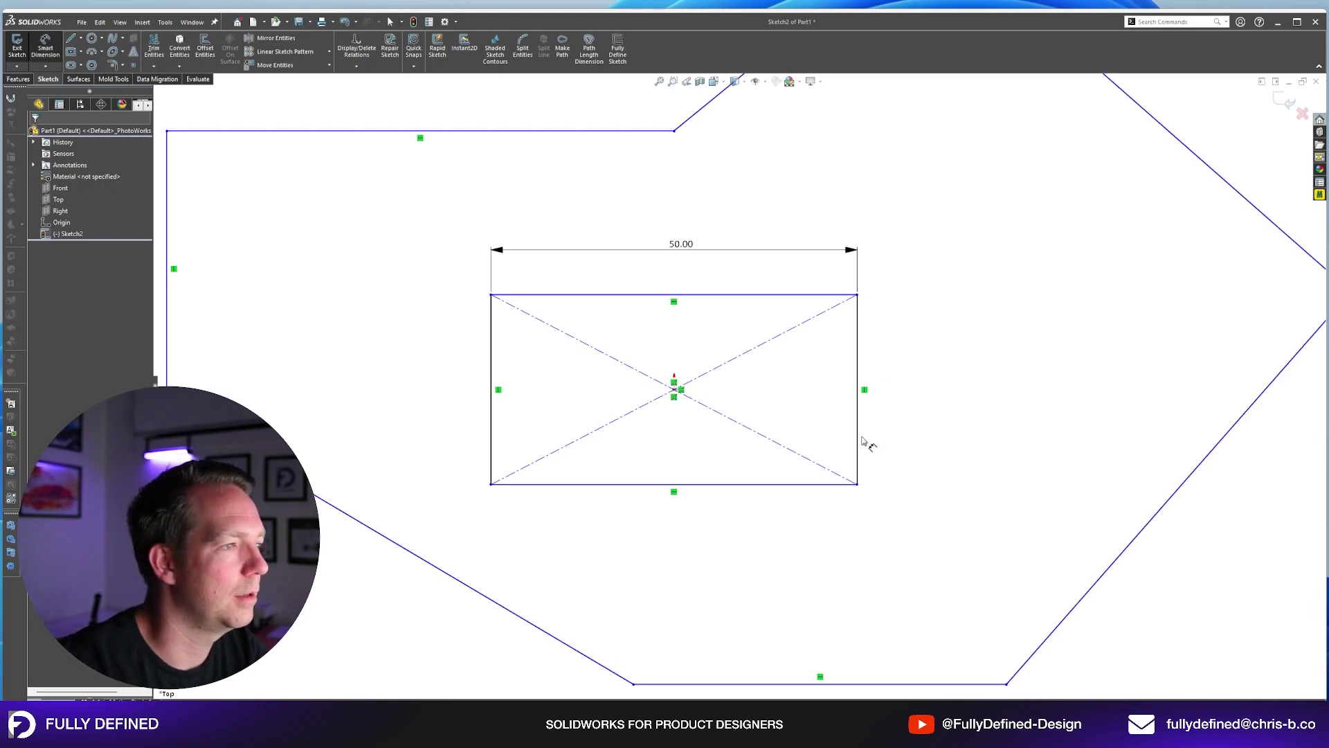
left_click(857, 415)
left_click(900, 387)
type("25")
key("Return")
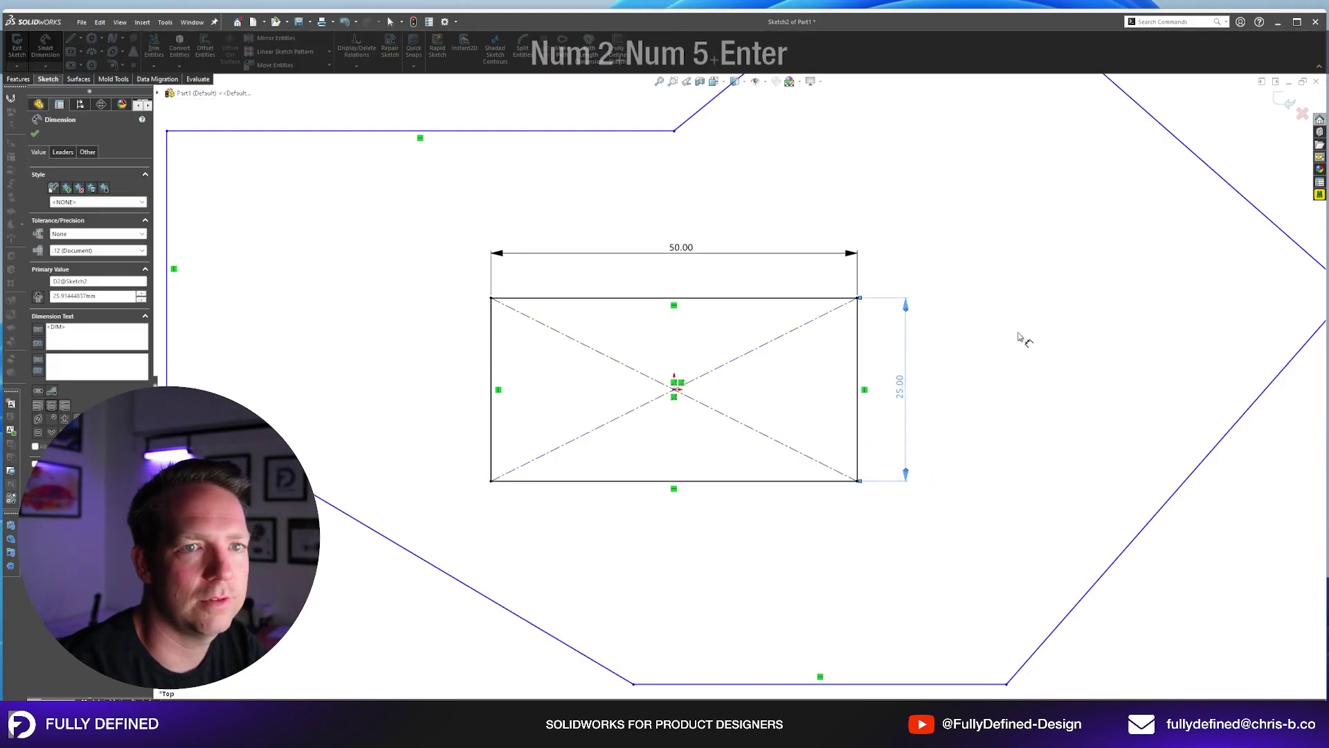
Examine the existing relations and definition status of the rectangle's upper-right corner and right edge.
key("Escape")
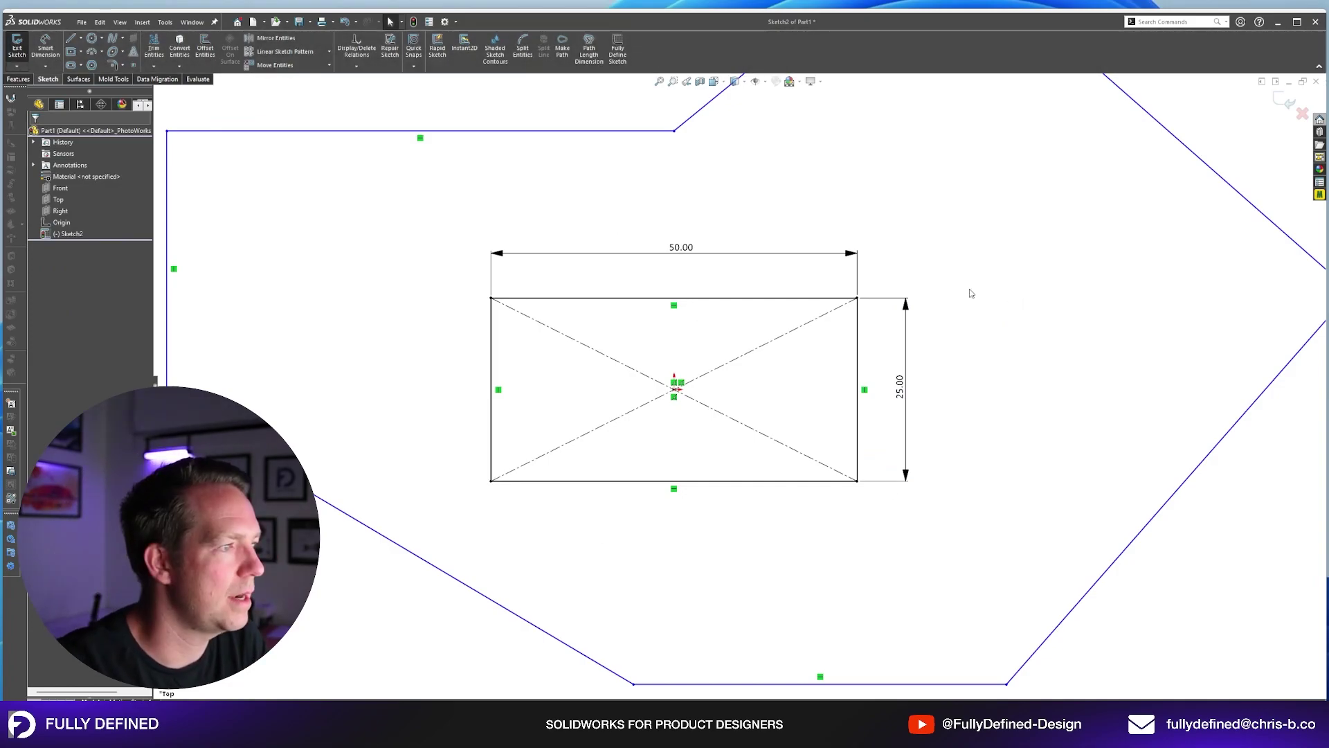
left_click(857, 297)
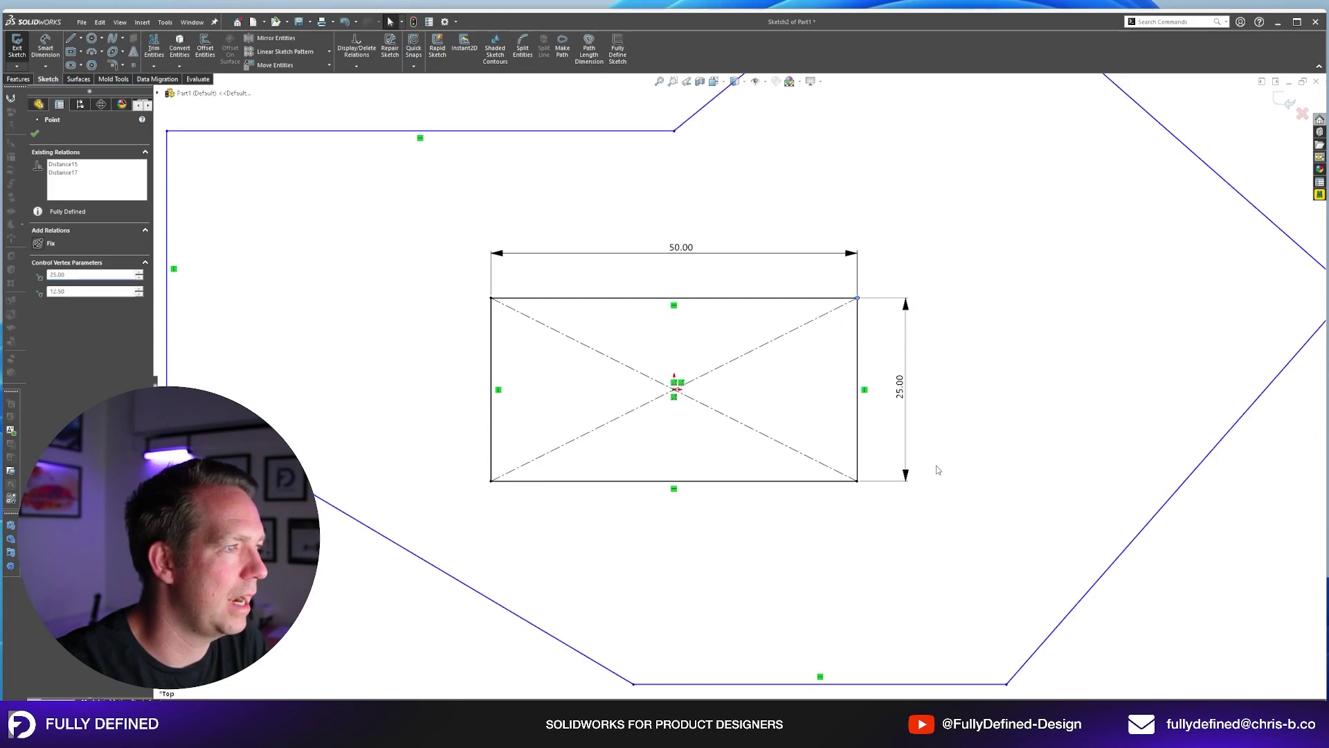
left_click(858, 391)
left_click(995, 329)
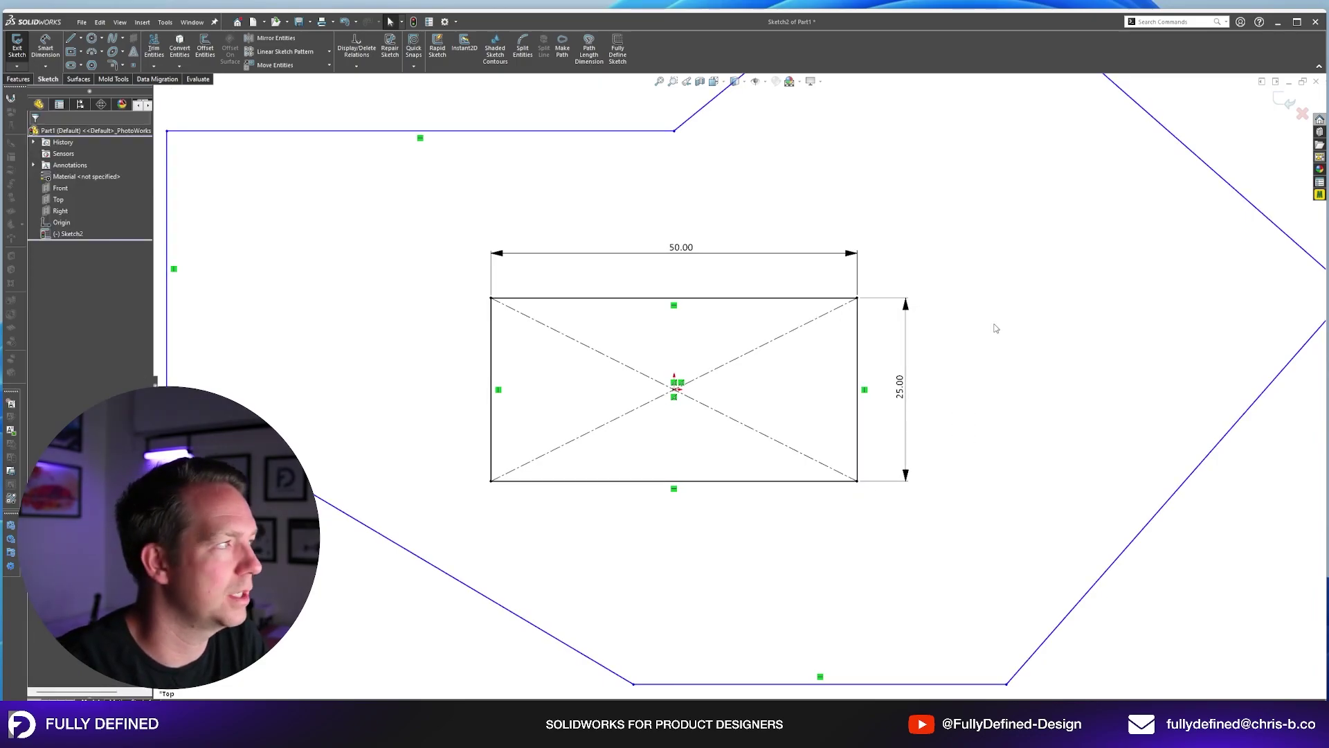
Replace the rectangle's width and height dimensions with one height dimension measured between its top and bottom edges.
left_click(688, 254)
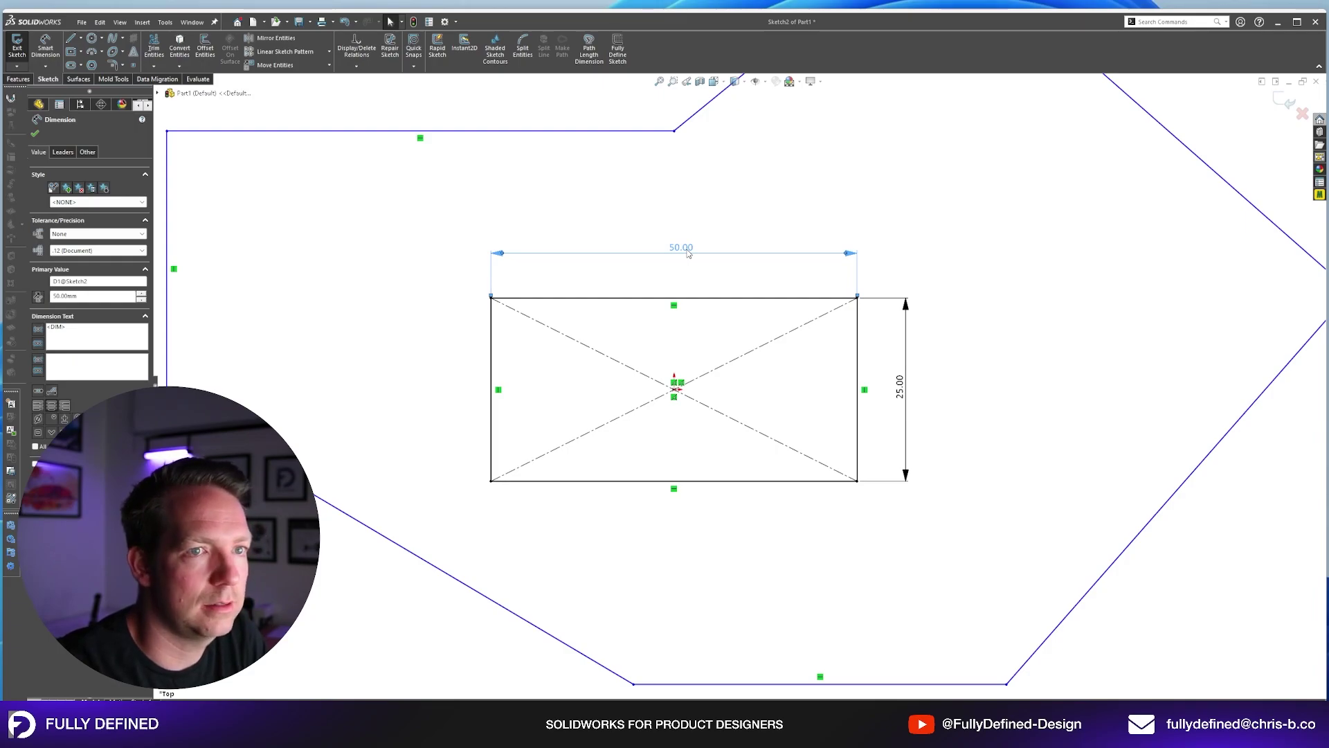
key("Delete")
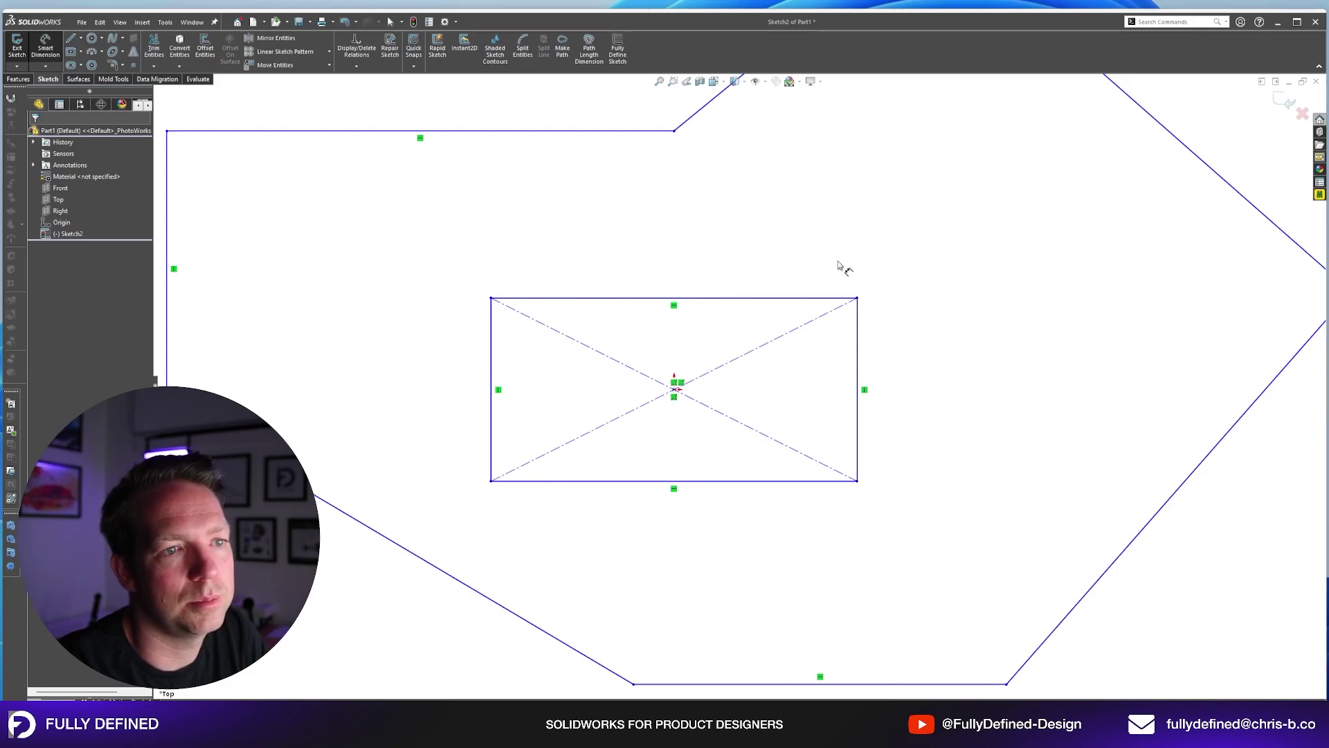
left_click(771, 299)
left_click(765, 479)
left_click(962, 388)
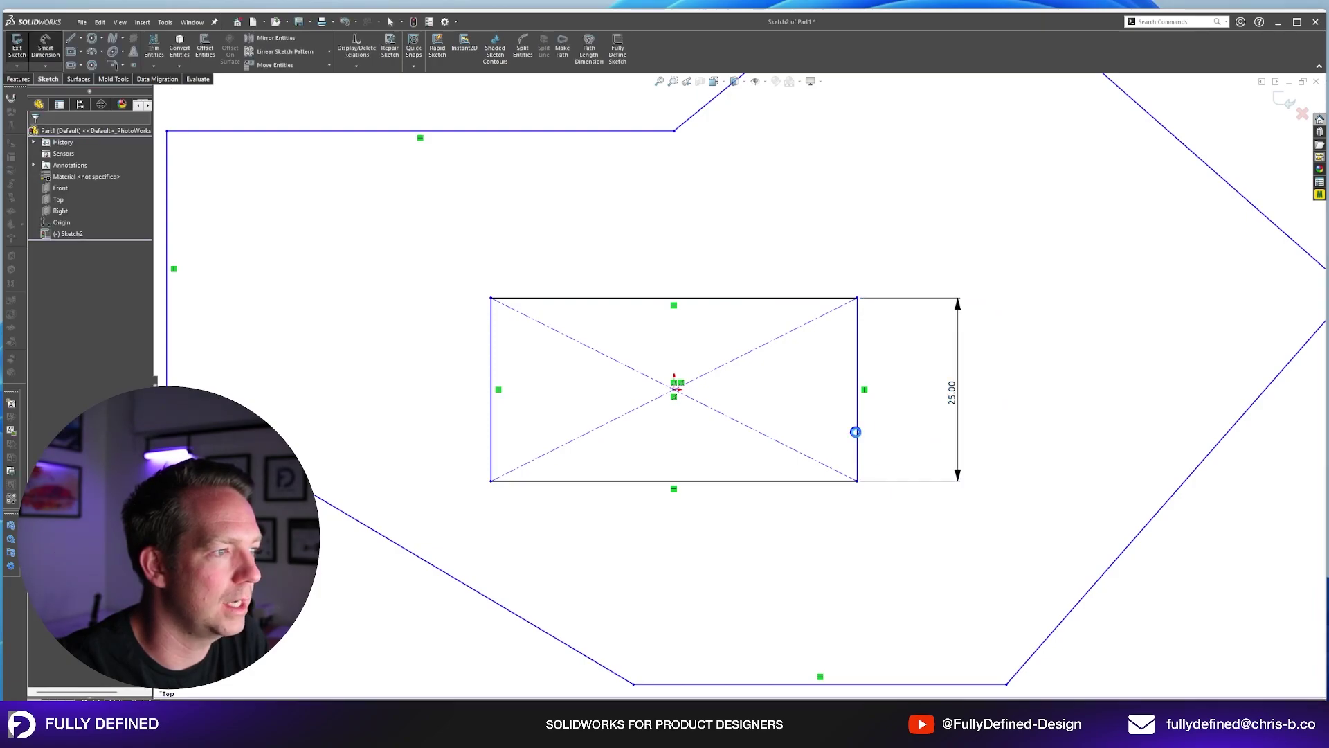
left_click(857, 433)
left_click(793, 449)
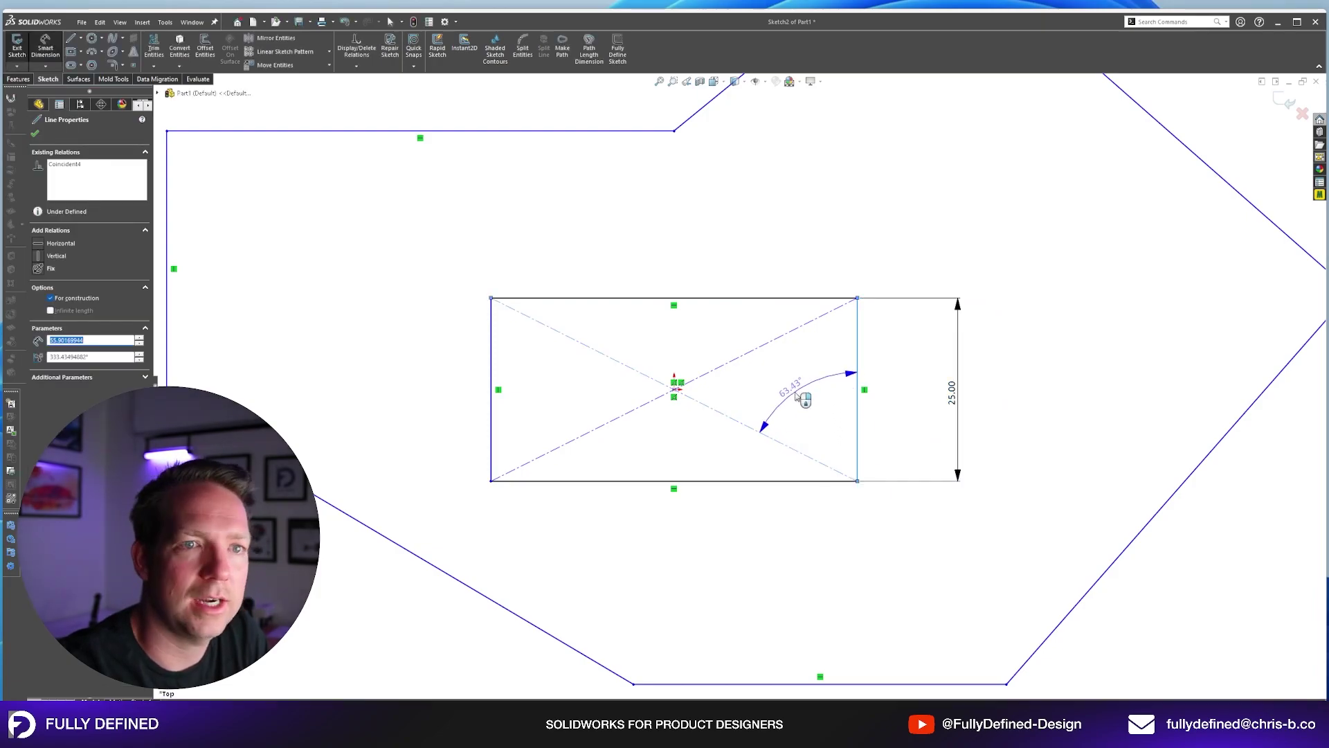
key("Escape")
Dimension the diameter of the circle beside the large outline and set it to 40 mm.
scroll(789, 387, "down", 5)
scroll(503, 361, "up", 3)
scroll(487, 357, "up", 1)
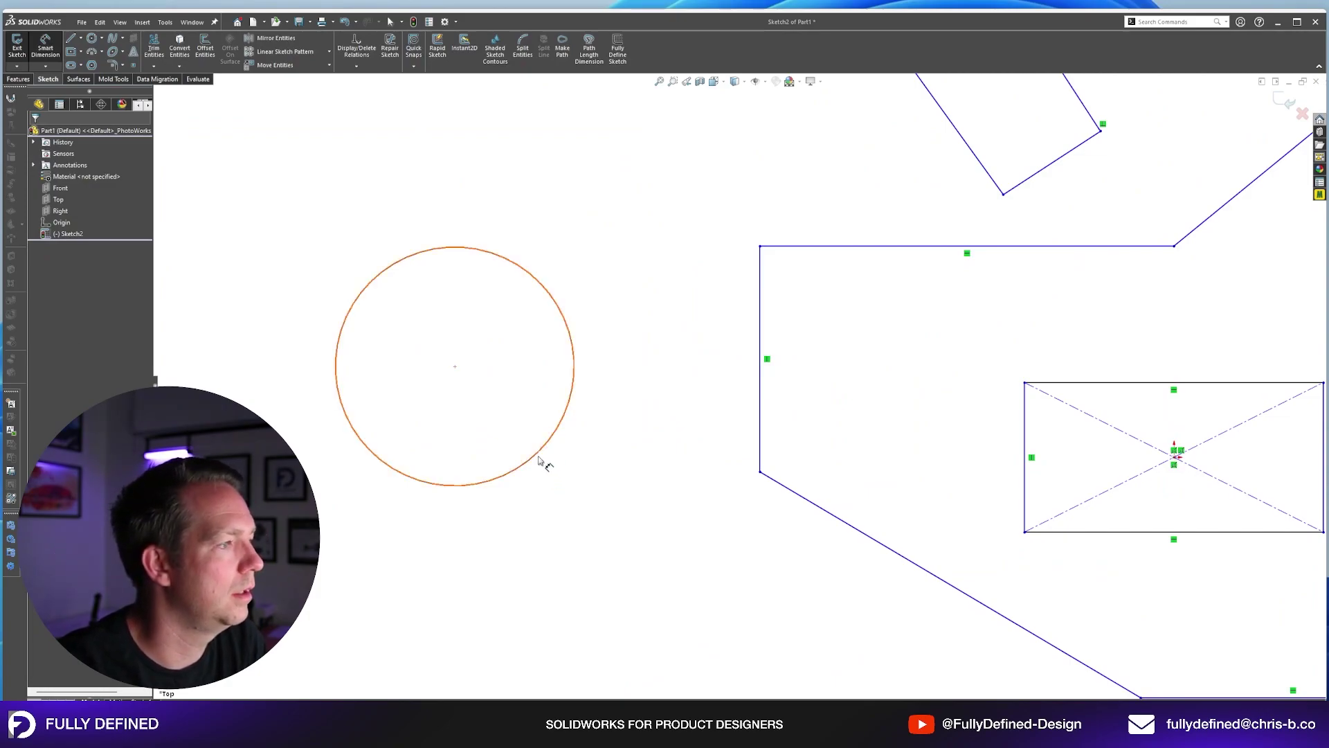
left_click(537, 453)
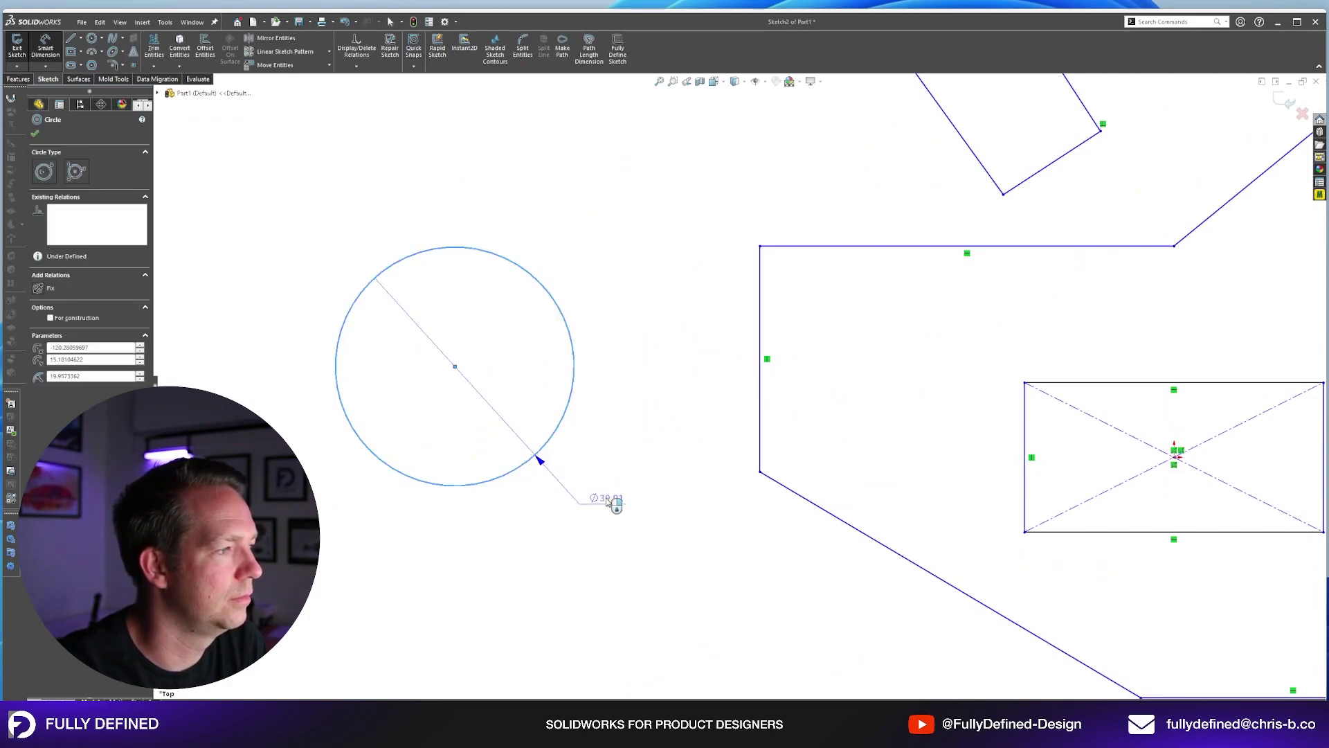
left_click(608, 504)
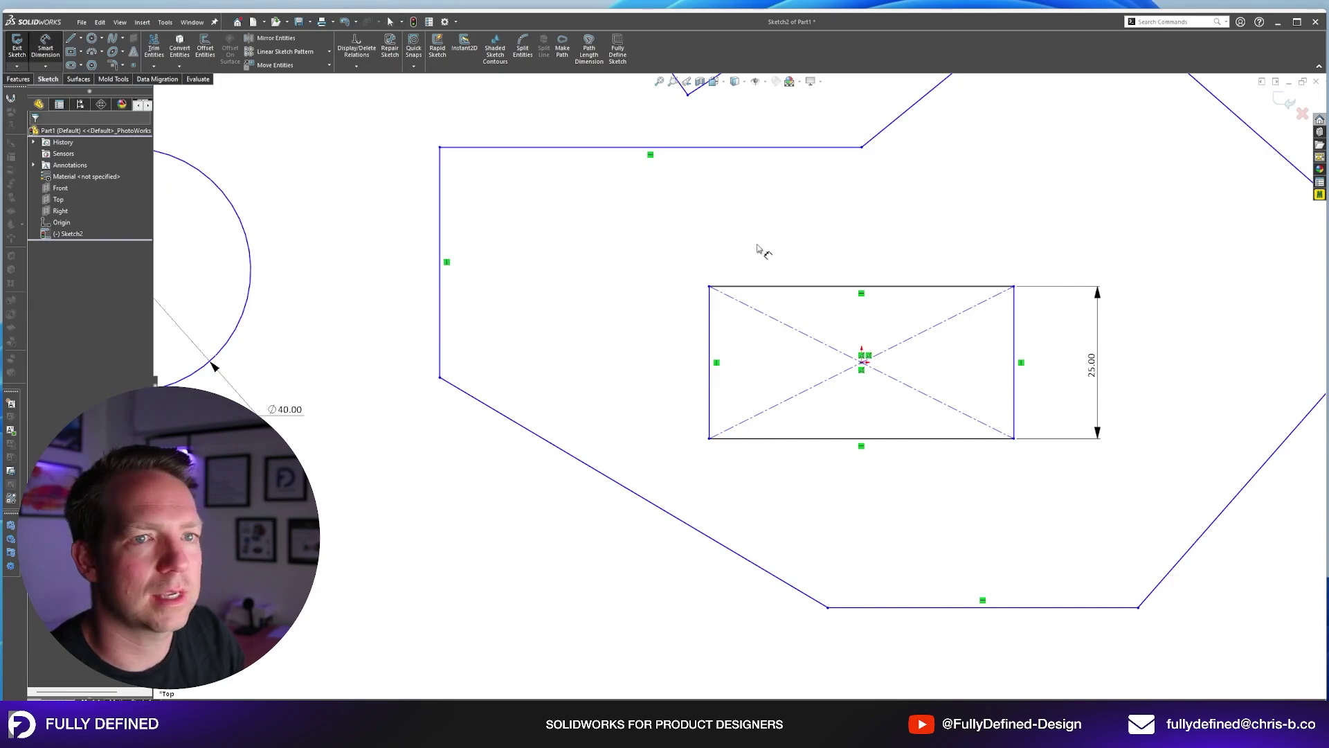
Add a driven angle dimension between the two perpendicular lines meeting at the large outline's rightmost corner.
scroll(731, 338, "up", 3)
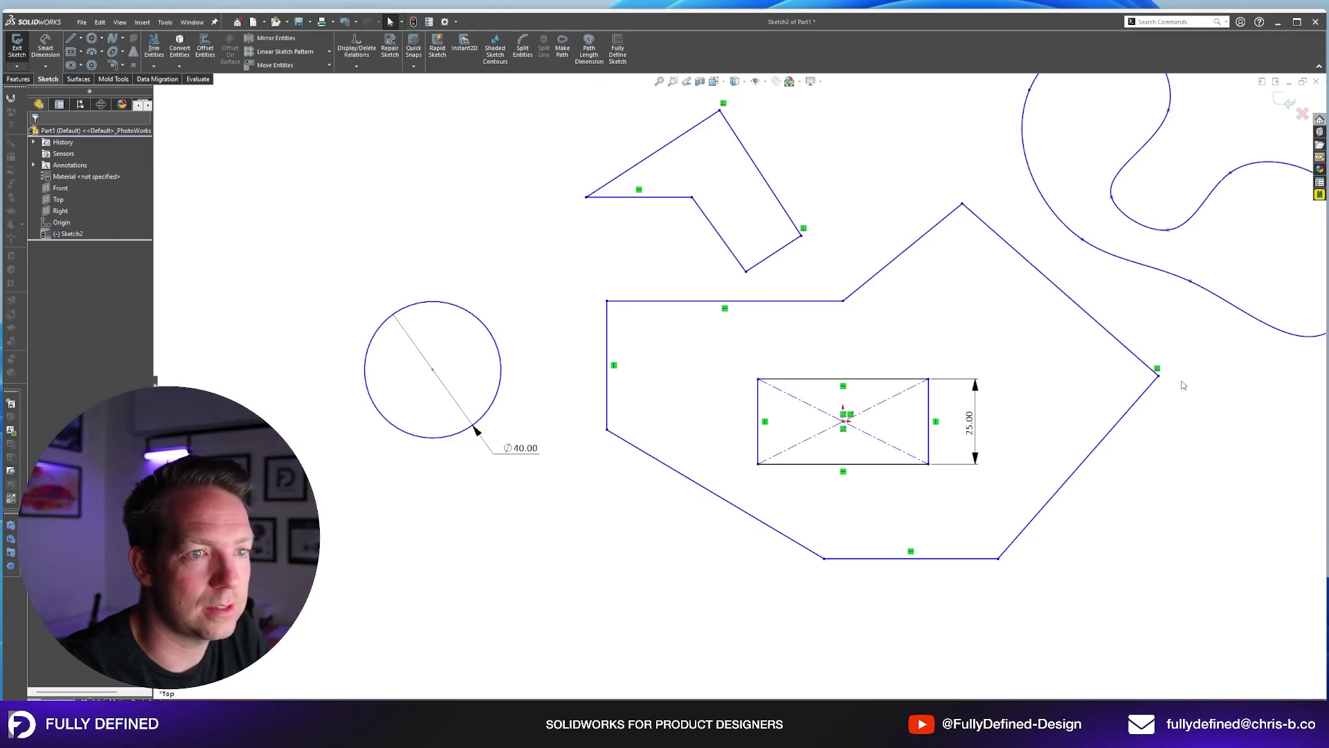
scroll(1122, 380, "down", 5)
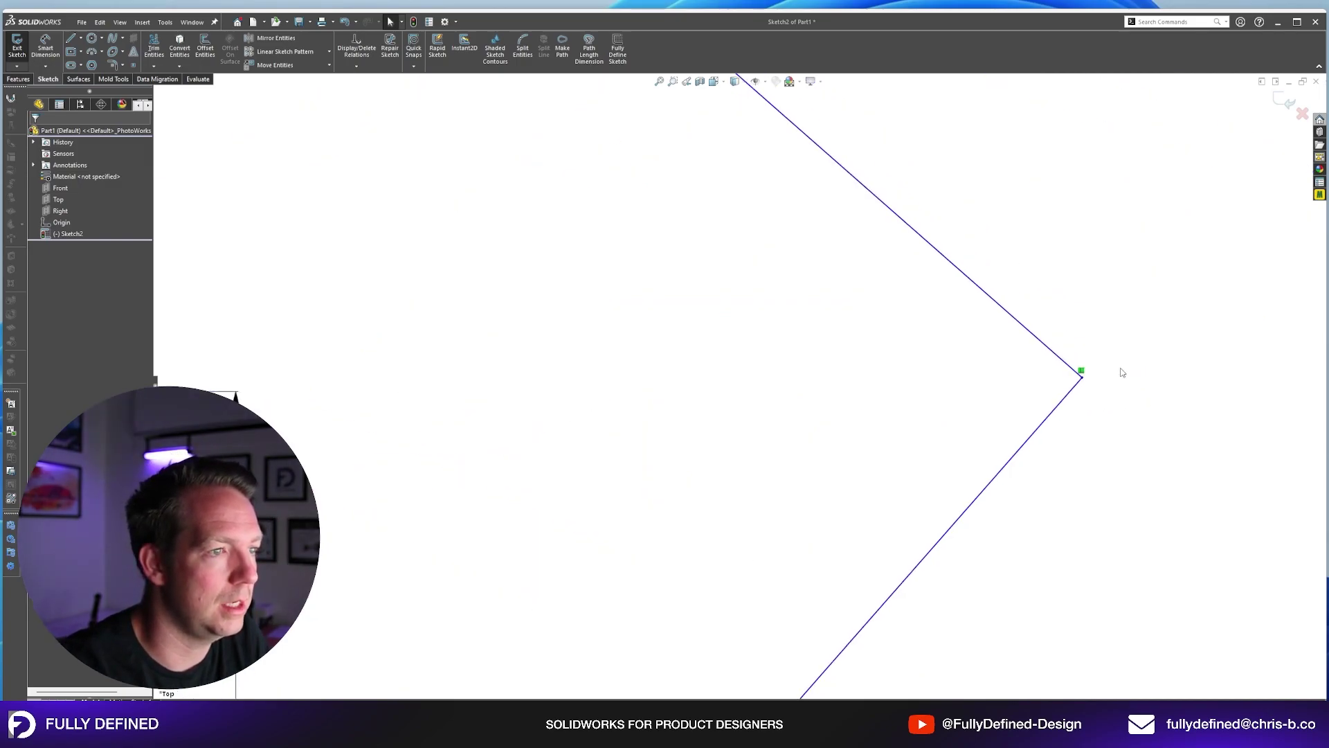
left_click(1054, 375)
left_click(1074, 436)
key("d")
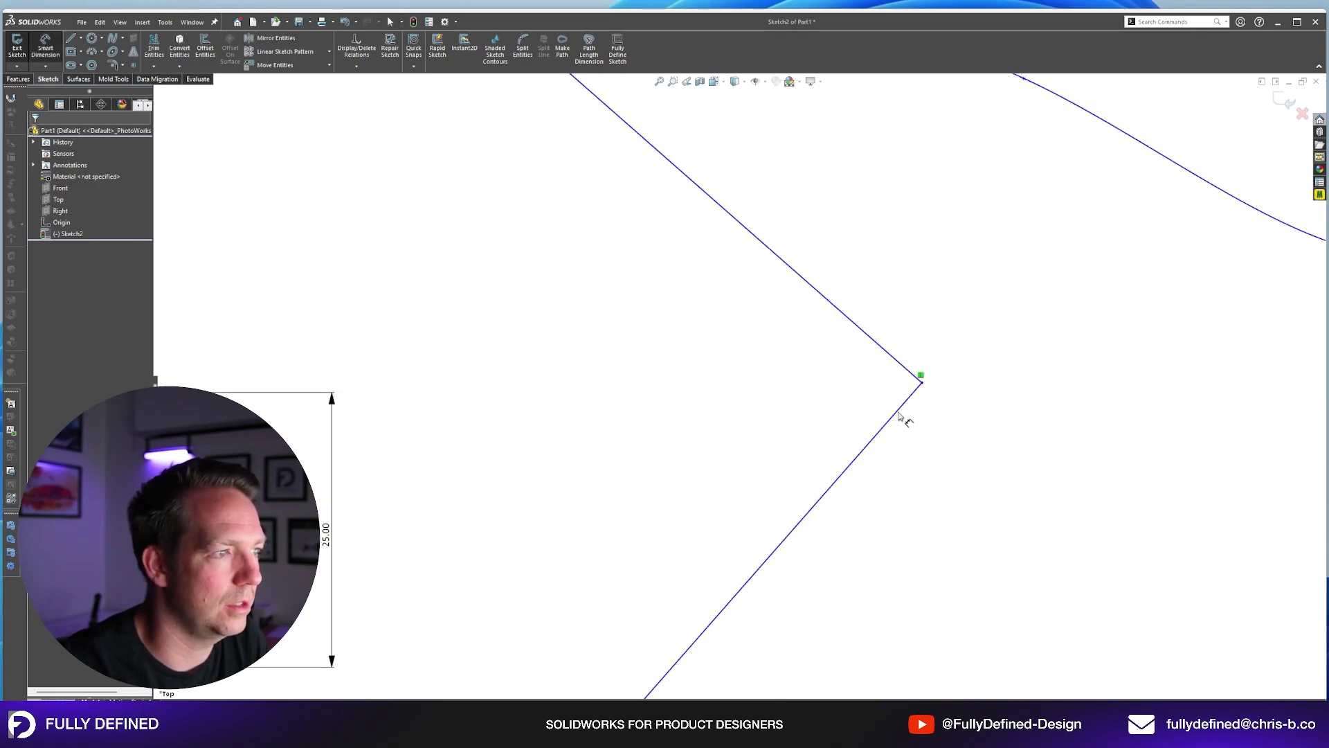
left_click(899, 410)
left_click(881, 347)
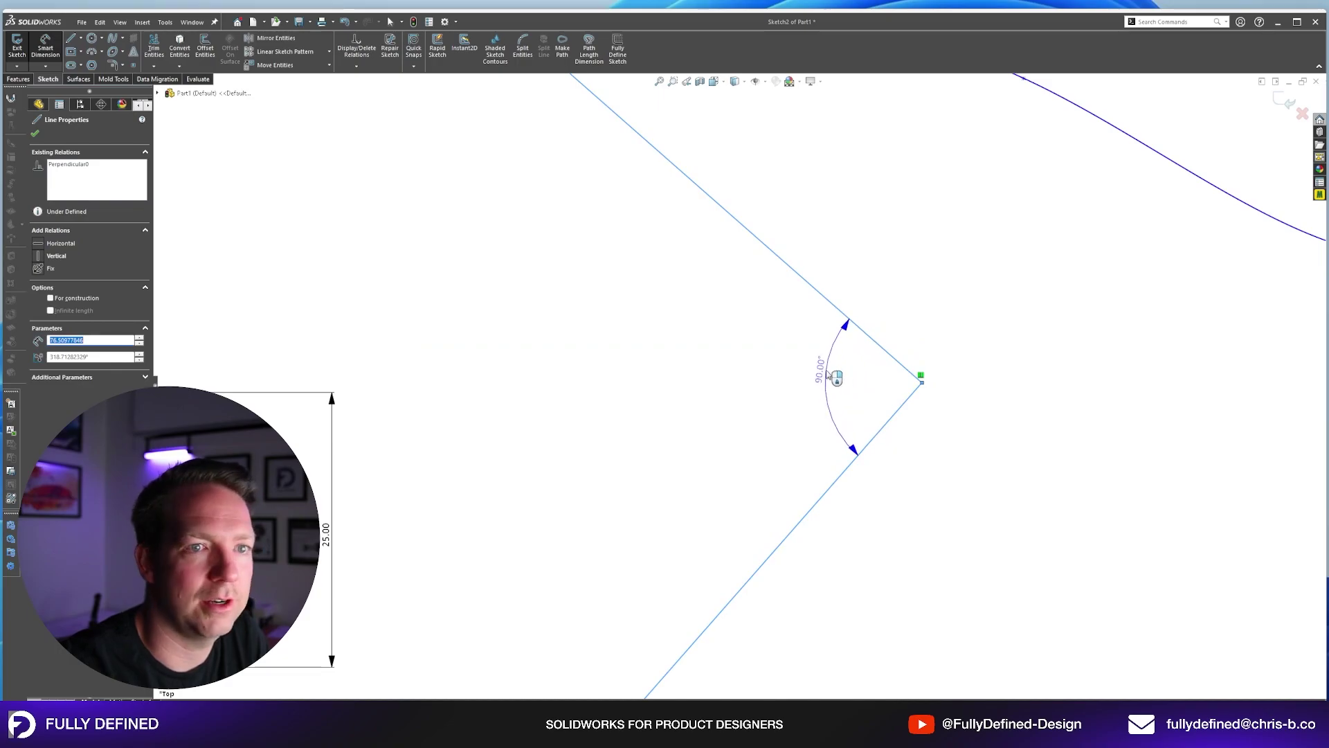
left_click(837, 377)
Bring the circle's center level with the origin, add a Horizontal relation between the two points, and slide the circle slightly outward.
scroll(836, 377, "down", 5)
left_click_drag(282, 450, 386, 501)
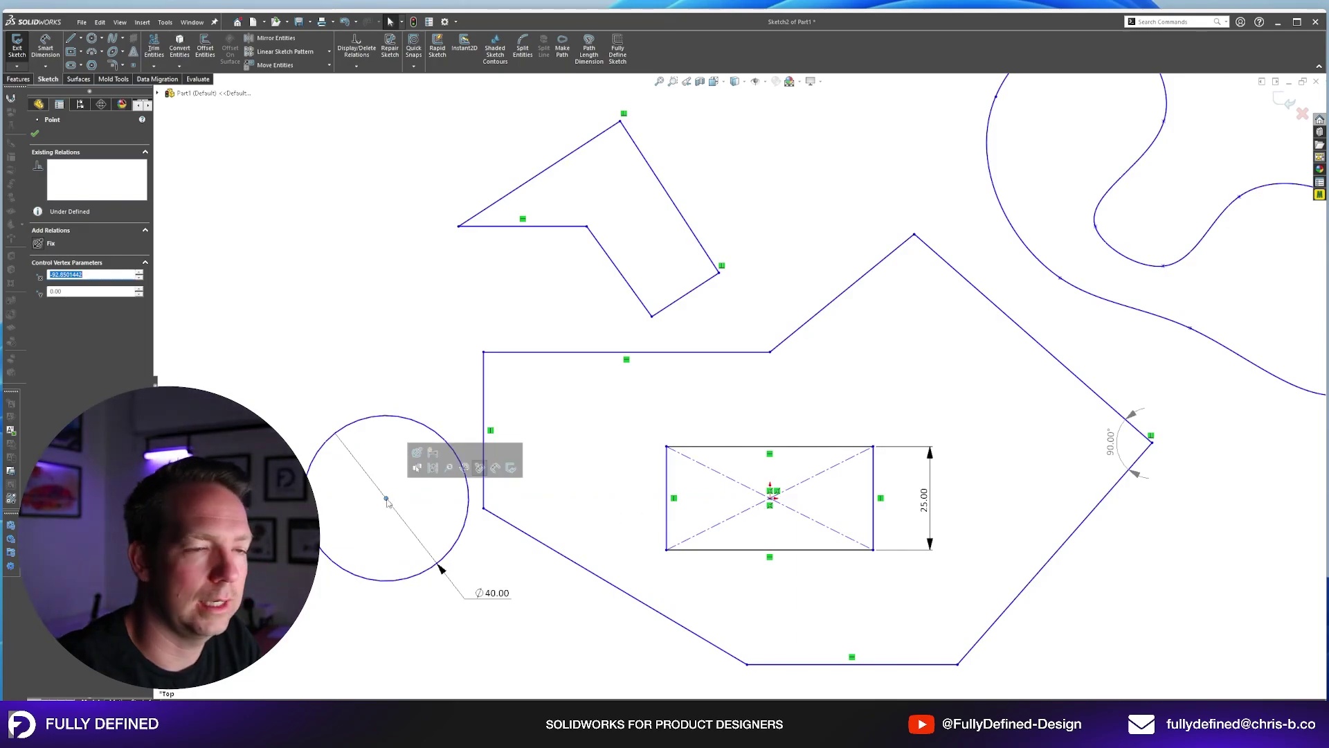
key("ctrl")
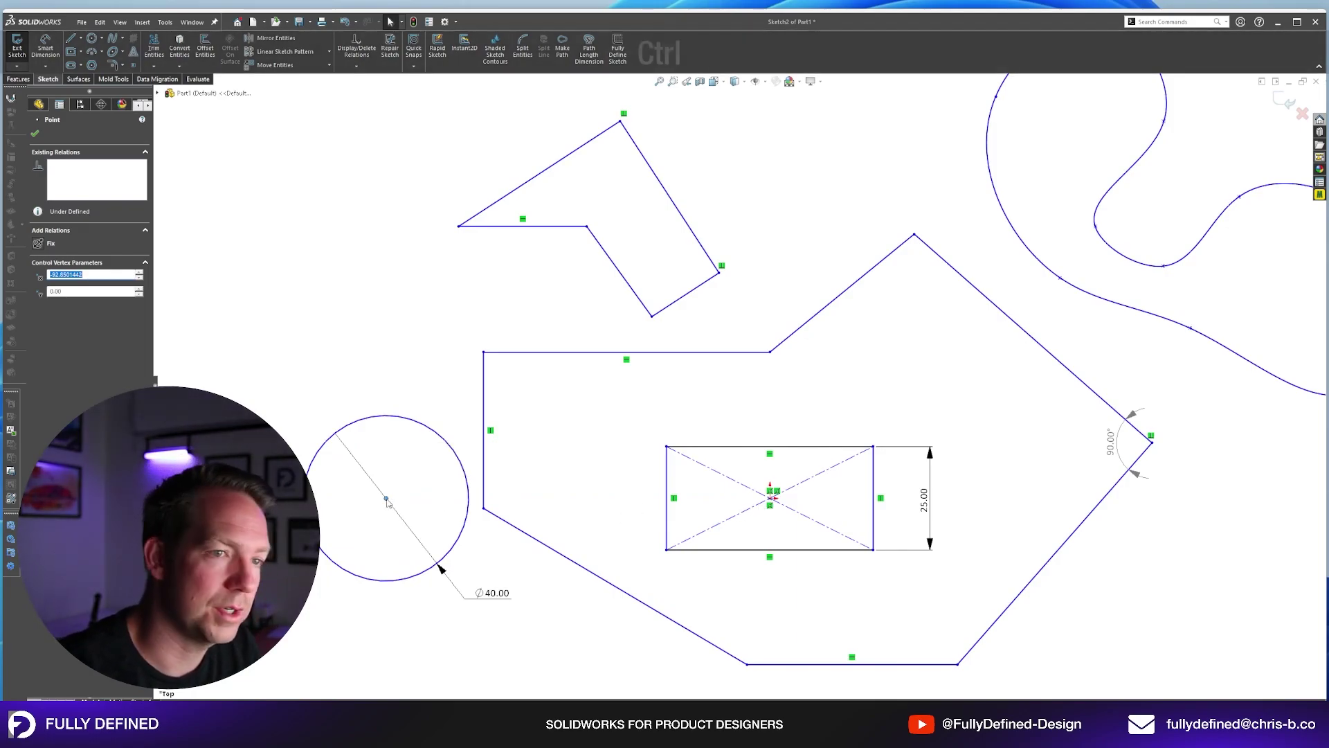
left_click(771, 499, "ctrl")
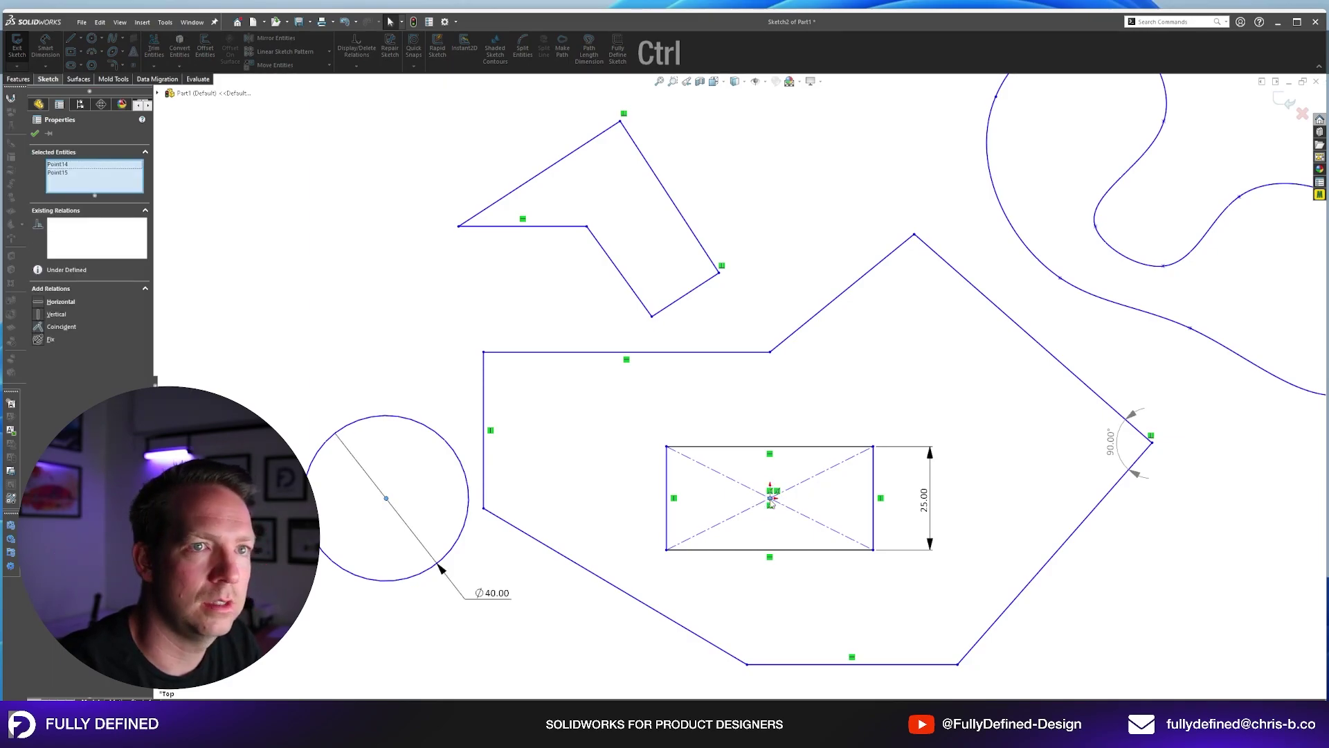
left_click(42, 305)
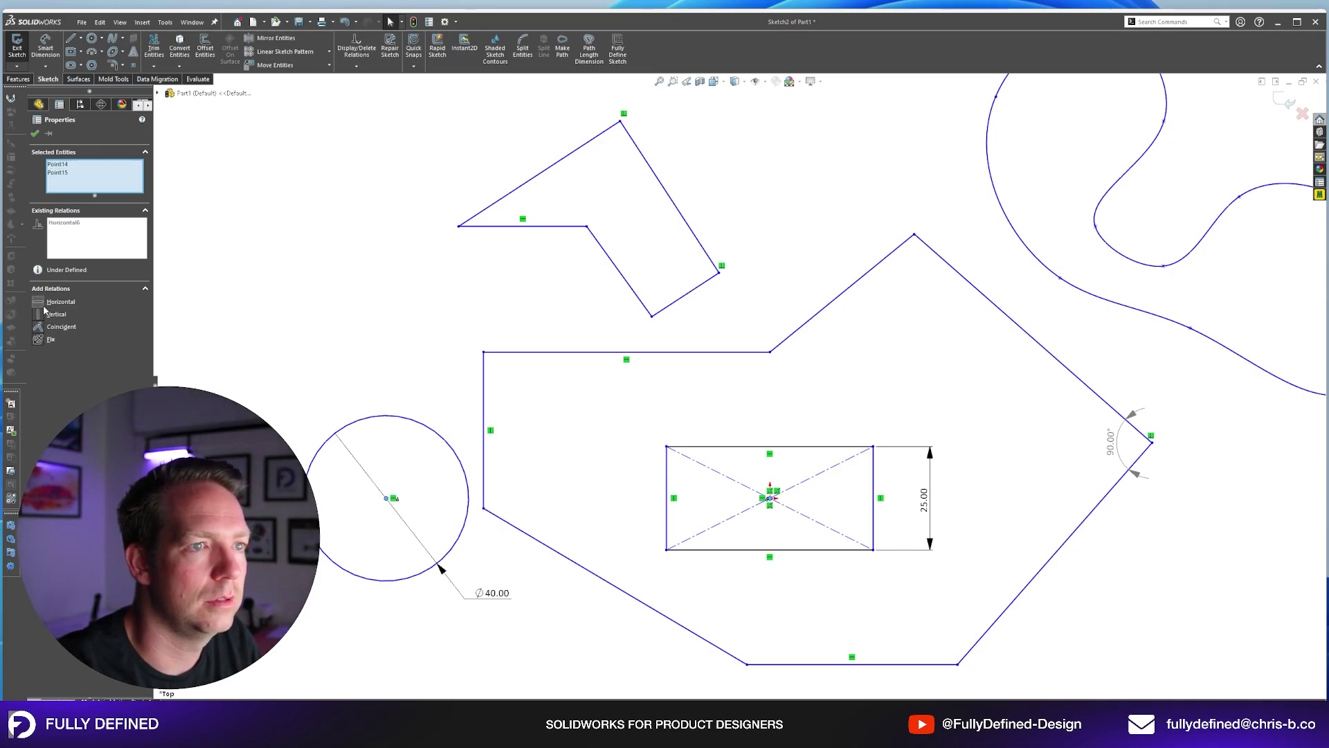
left_click(299, 349)
mouse_move(383, 494)
left_mouse_down()
mouse_move(671, 488)
mouse_move(326, 490)
mouse_move(610, 497)
mouse_move(372, 497)
left_mouse_up()
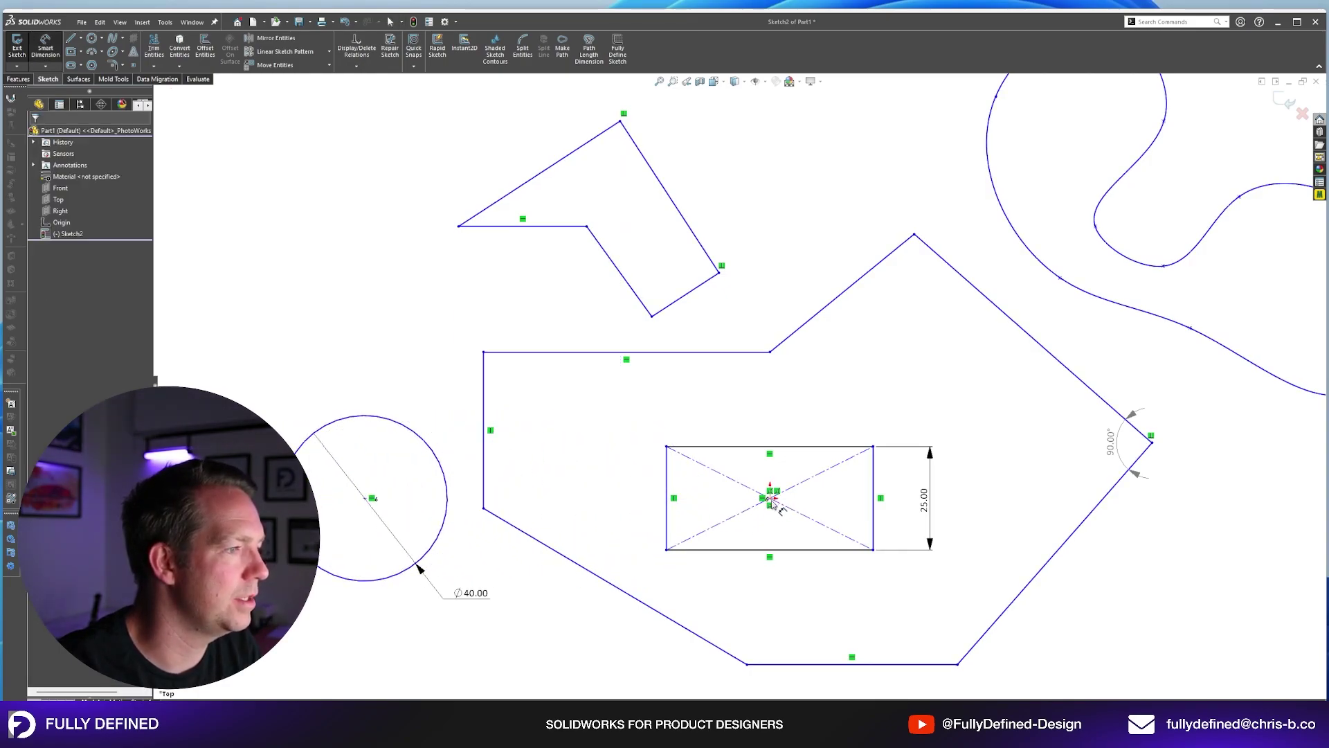
Dimension the horizontal distance from the origin to the circle's center and set it to 100 mm.
left_click(768, 498)
left_click(365, 497)
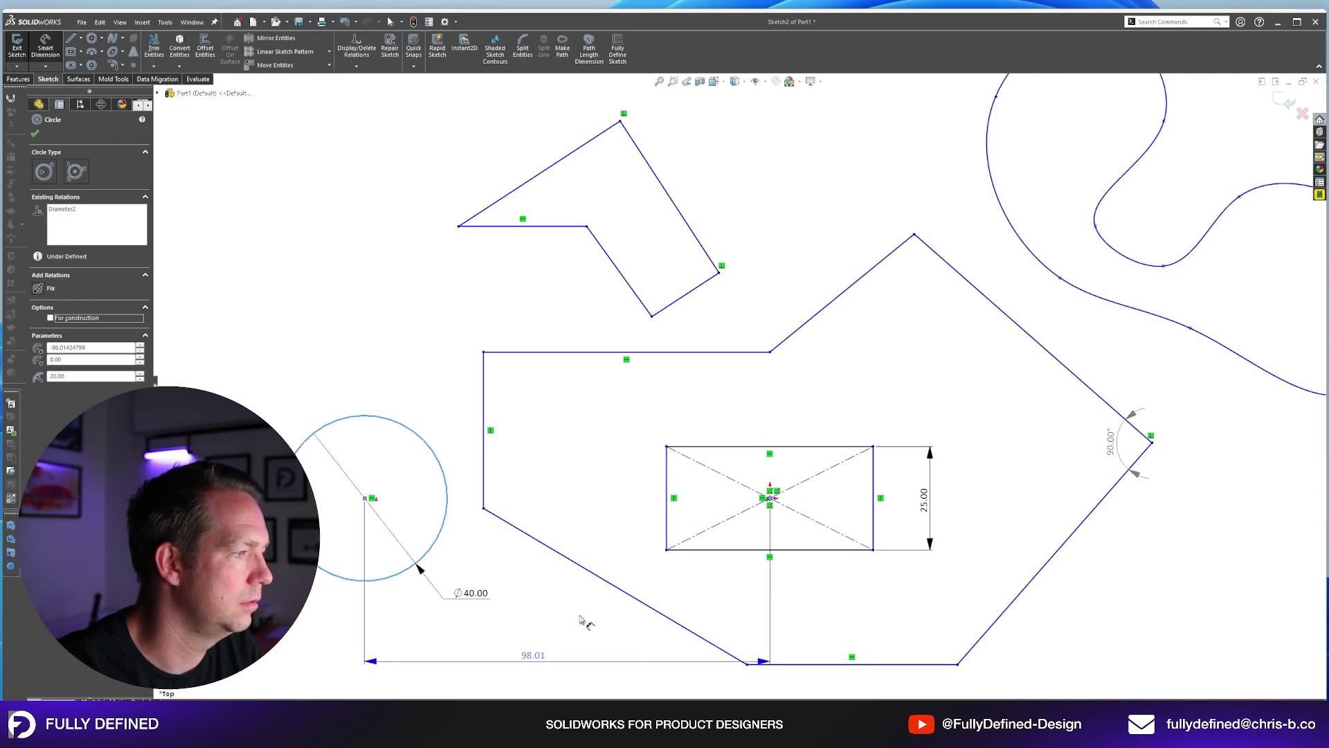
left_click(566, 647)
type("100")
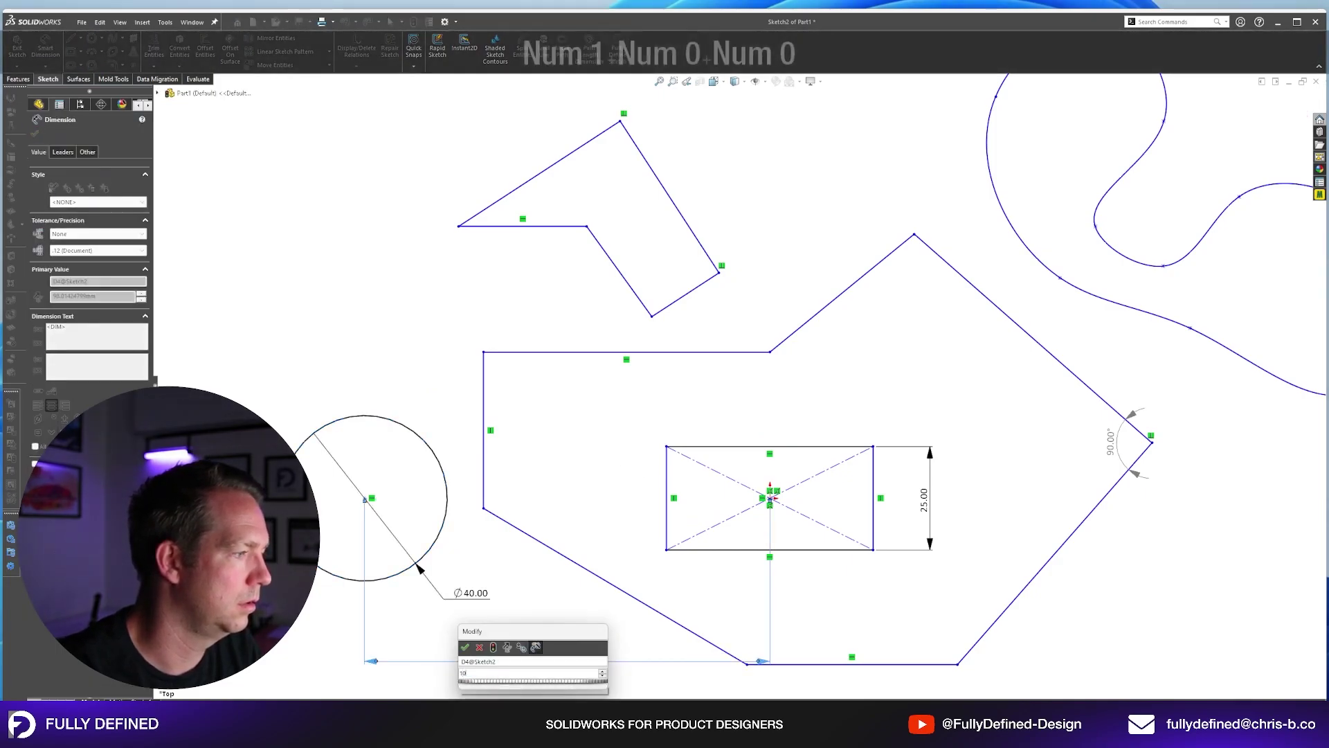
key("Return")
key("Escape")
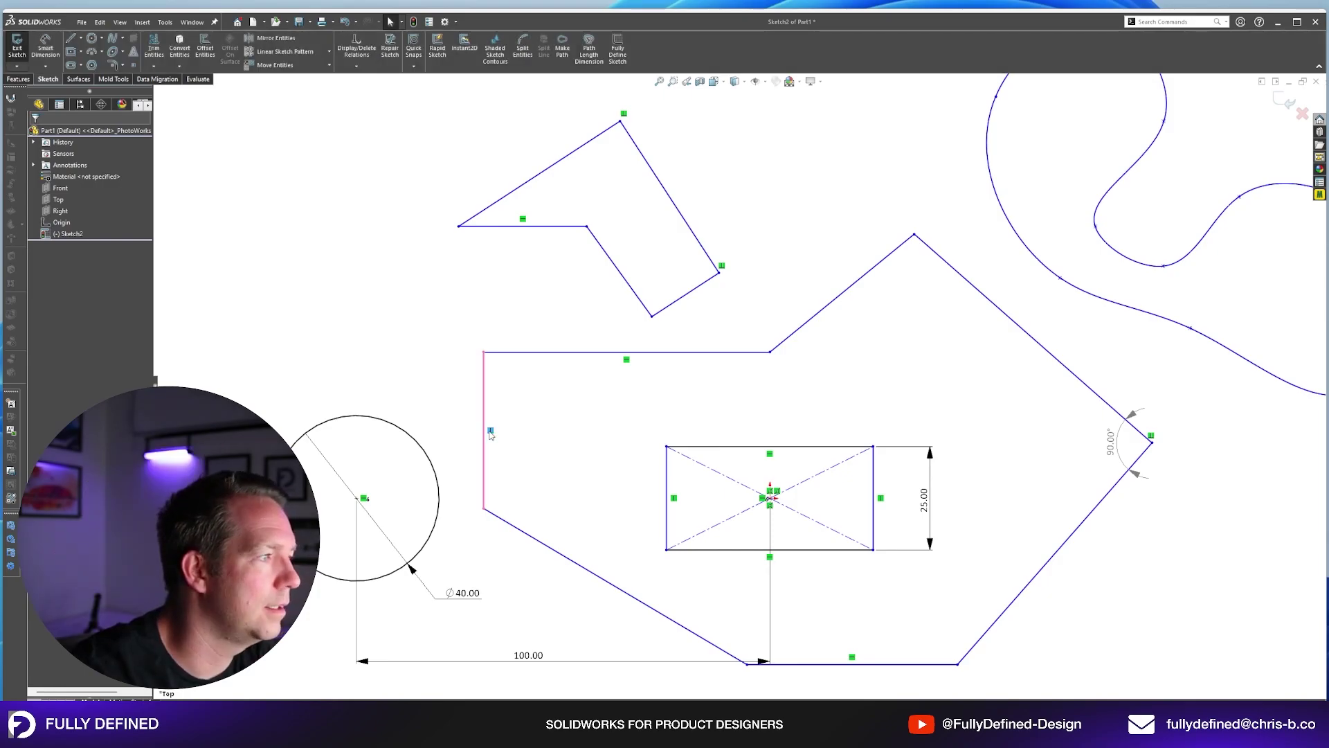
Move the large outline's left vertical edge inward, toward the rectangle.
scroll(395, 503, "up", 3)
mouse_move(551, 294)
left_mouse_down()
mouse_move(614, 299)
mouse_move(538, 305)
mouse_move(628, 310)
left_mouse_up()
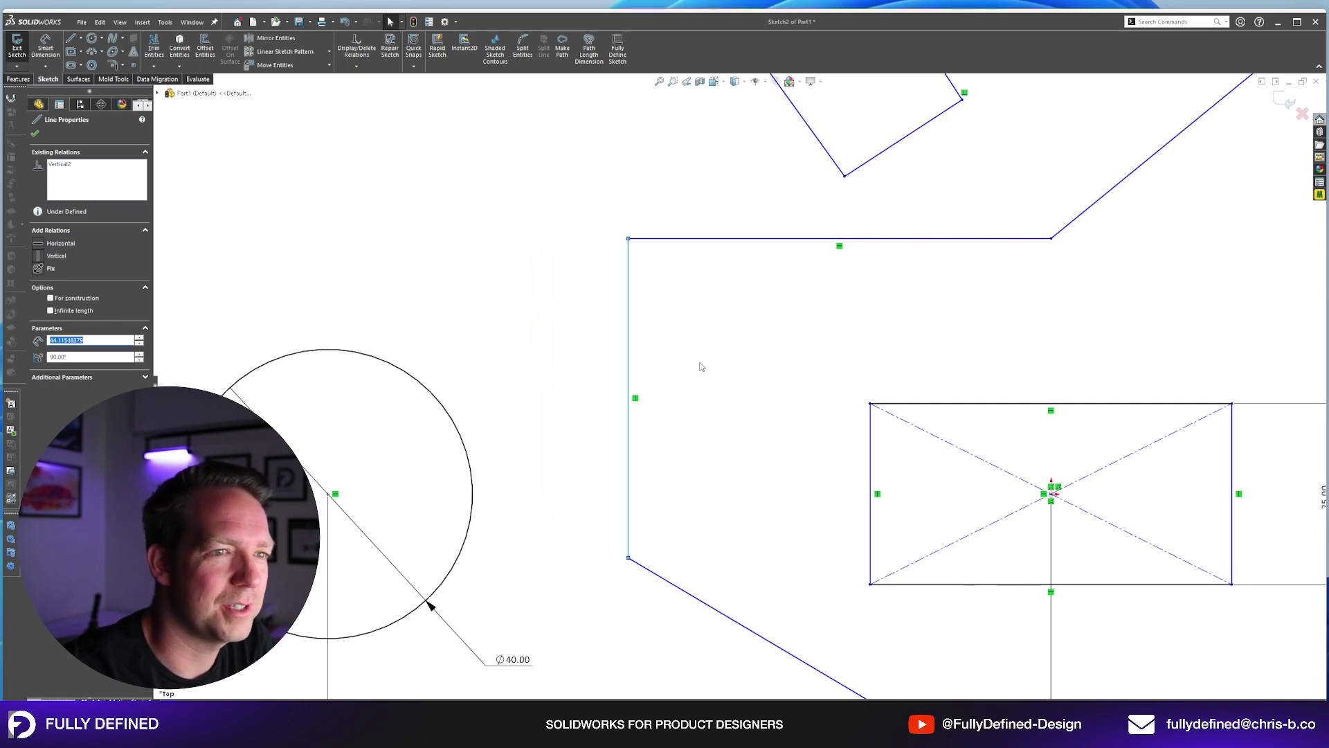
left_click(649, 443)
scroll(650, 442, "down", 1)
scroll(646, 433, "up", 1)
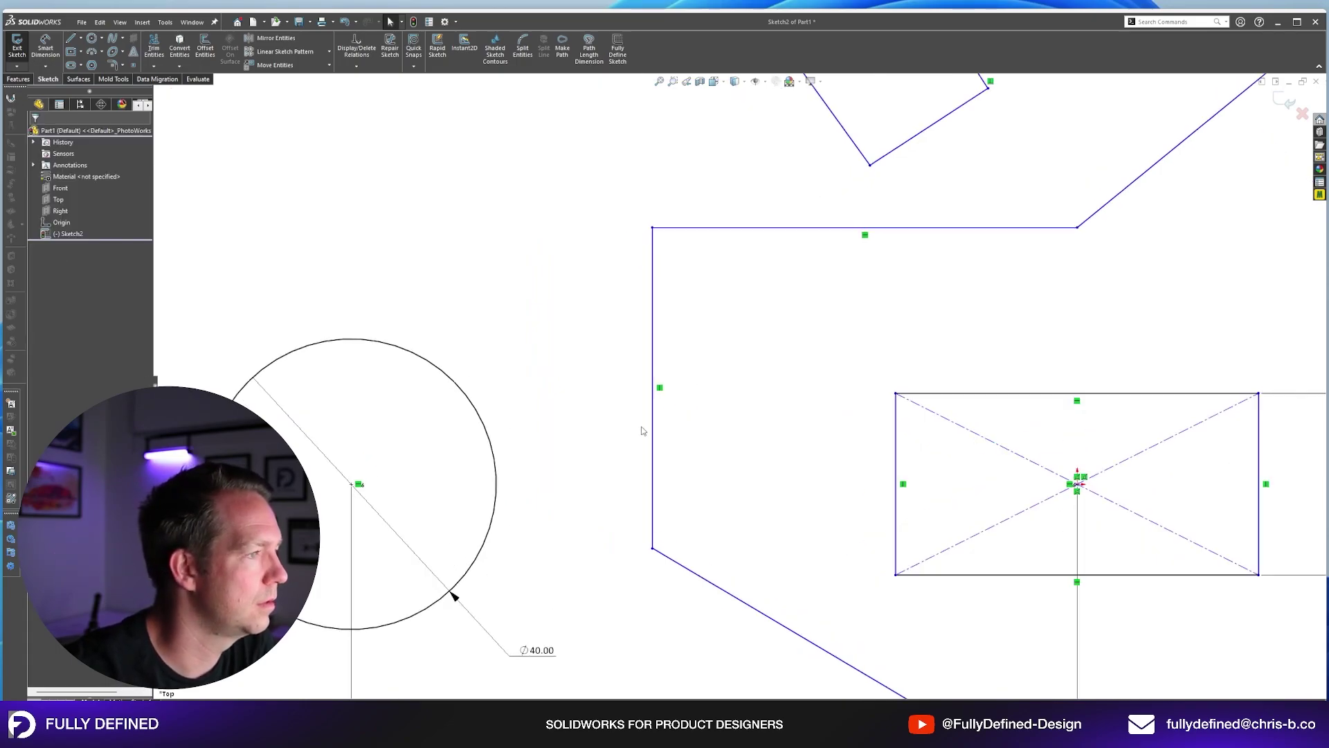
Delete the Vertical relation from the outline's left edge and pull its upper-left corner outward so the edge slants.
left_click(659, 389)
key("Delete")
left_click_drag(652, 227, 547, 236)
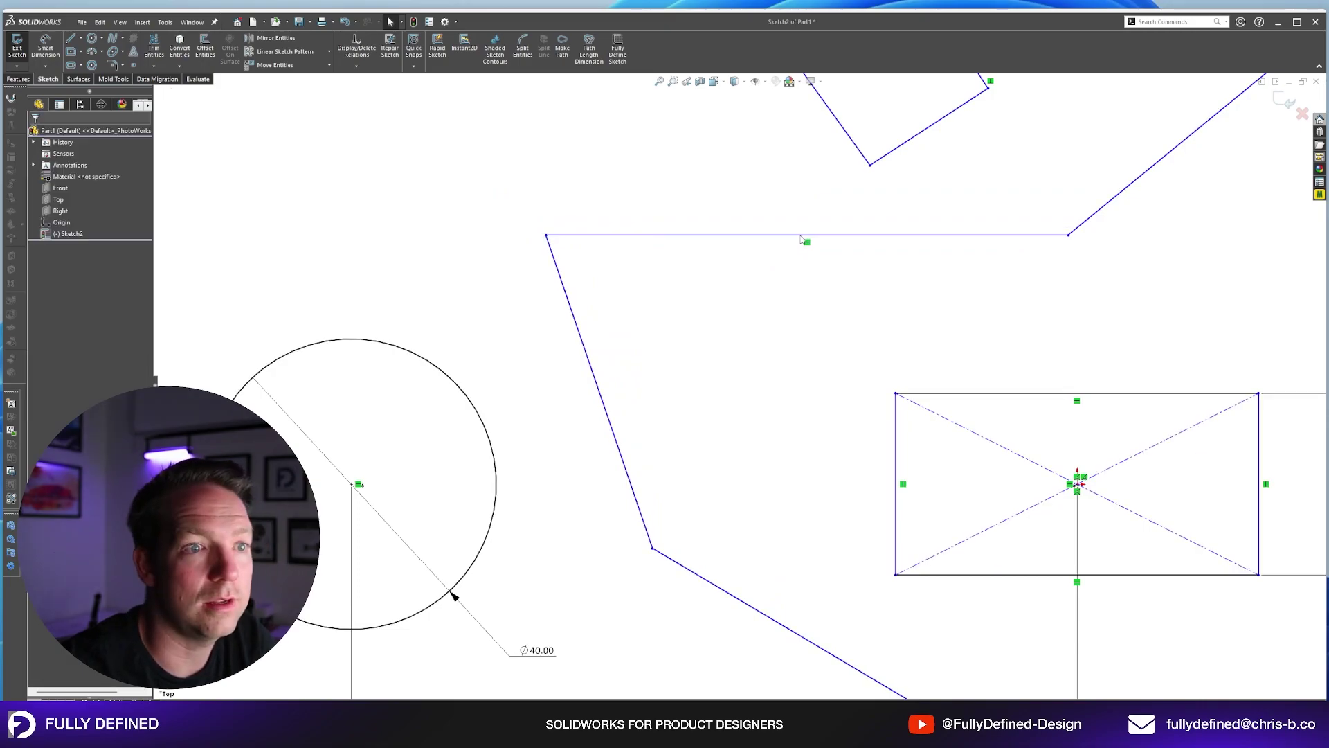
Delete the Horizontal relation from the large outline's top edge using its list of existing relations.
left_click(770, 235)
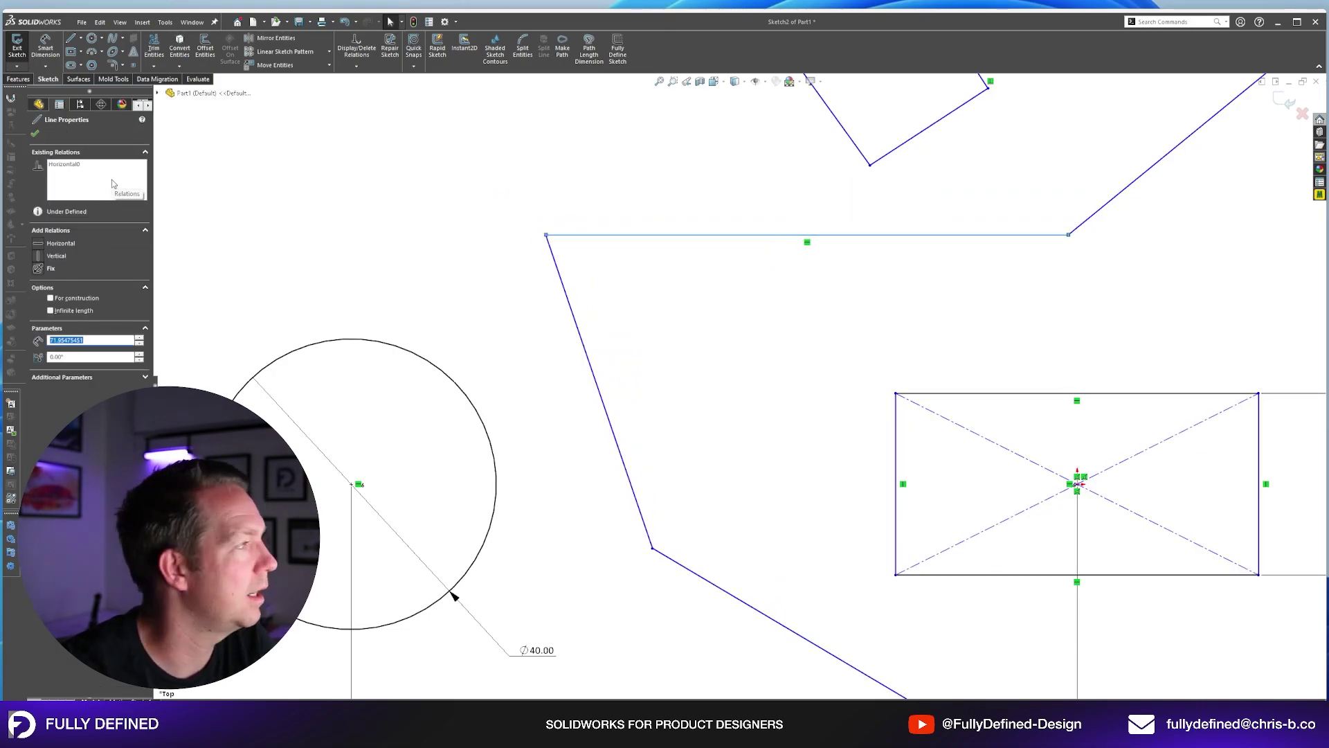
left_click(77, 181)
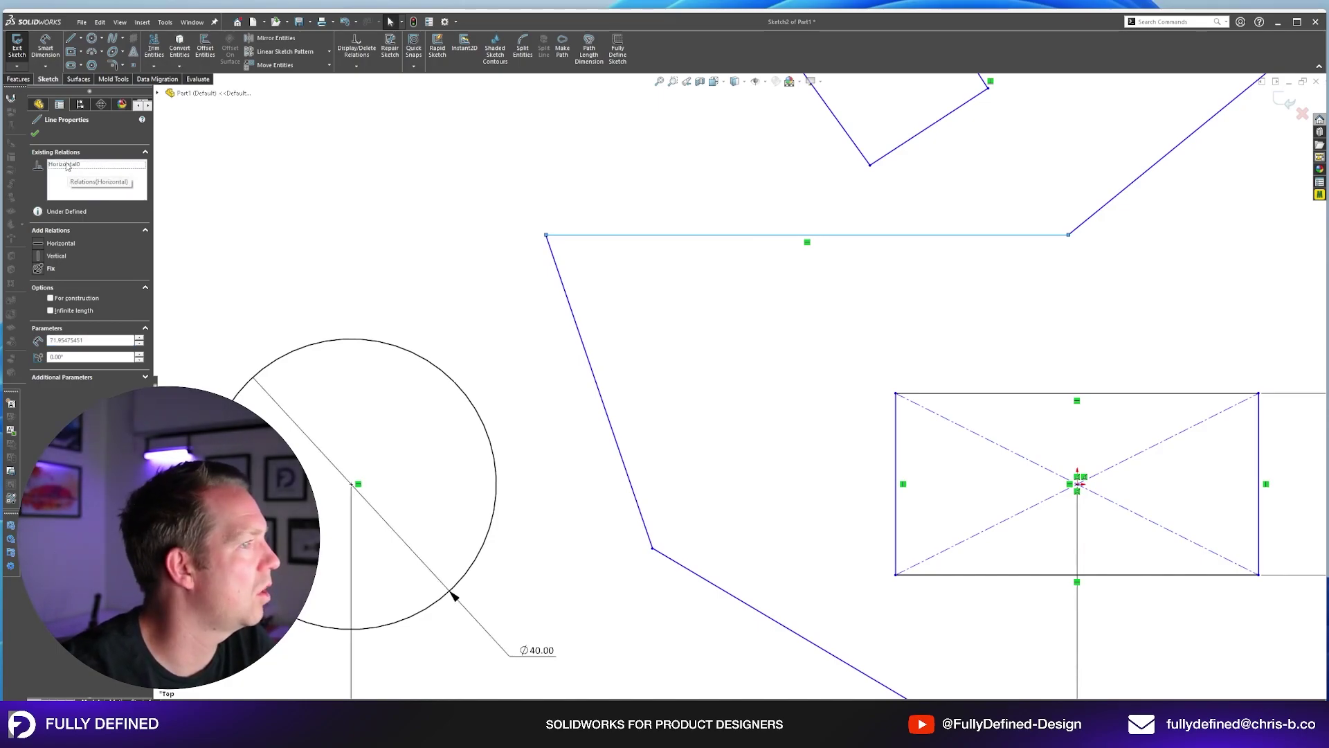
left_click(67, 166)
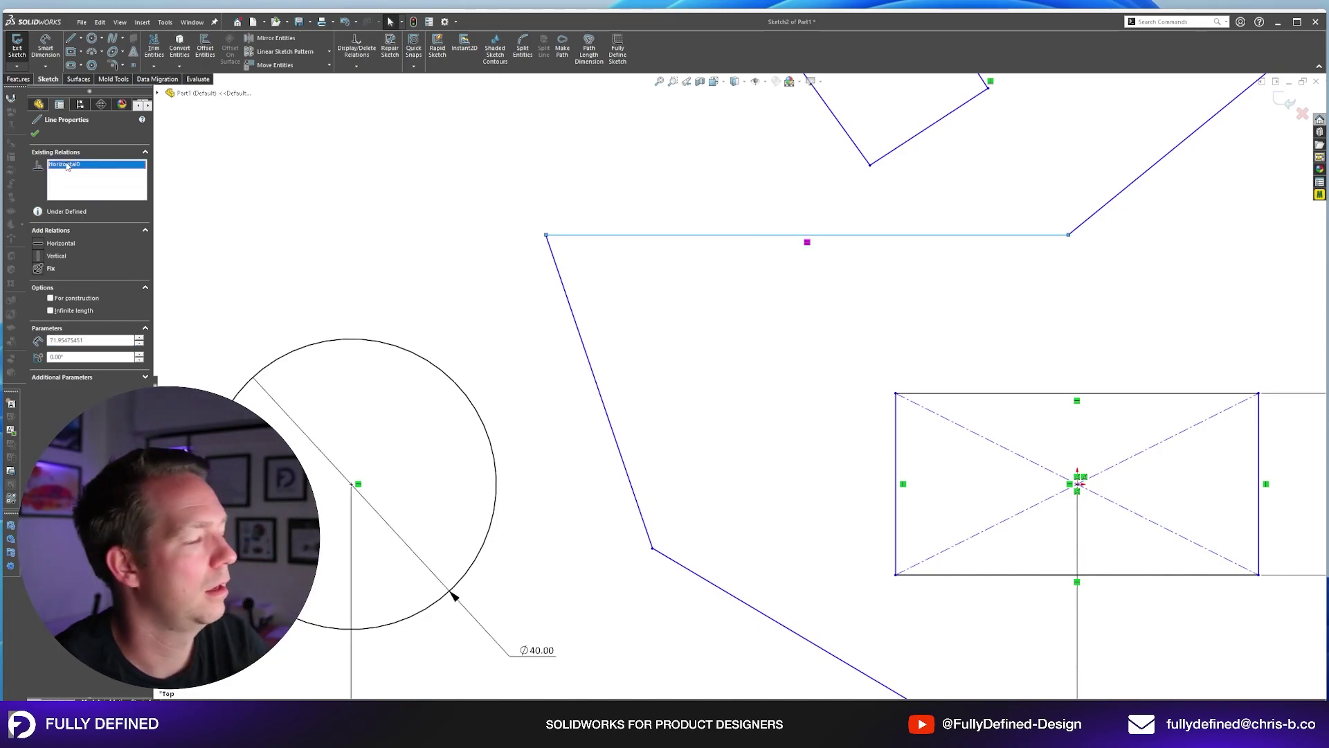
key("Delete")
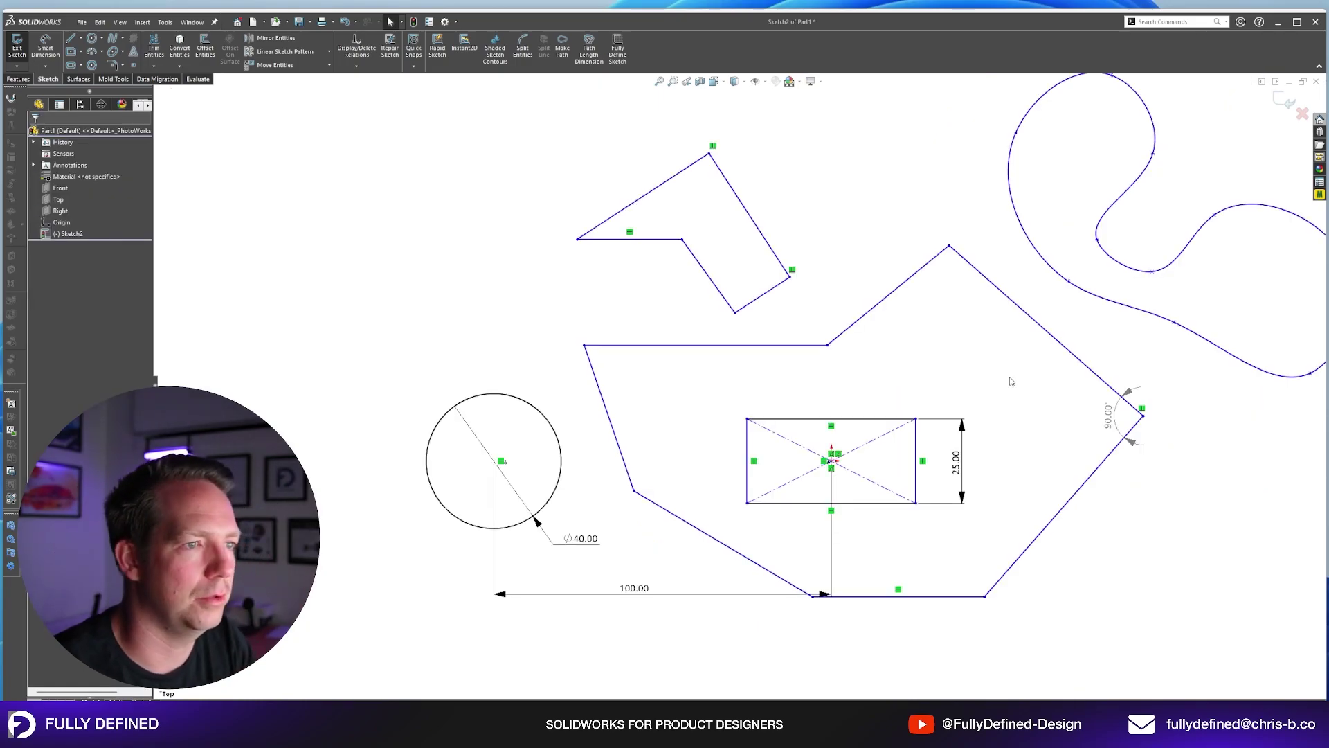
Exit the practice sketch and discard all of its changes.
scroll(1010, 381, "up", 2)
scroll(1044, 354, "down", 2)
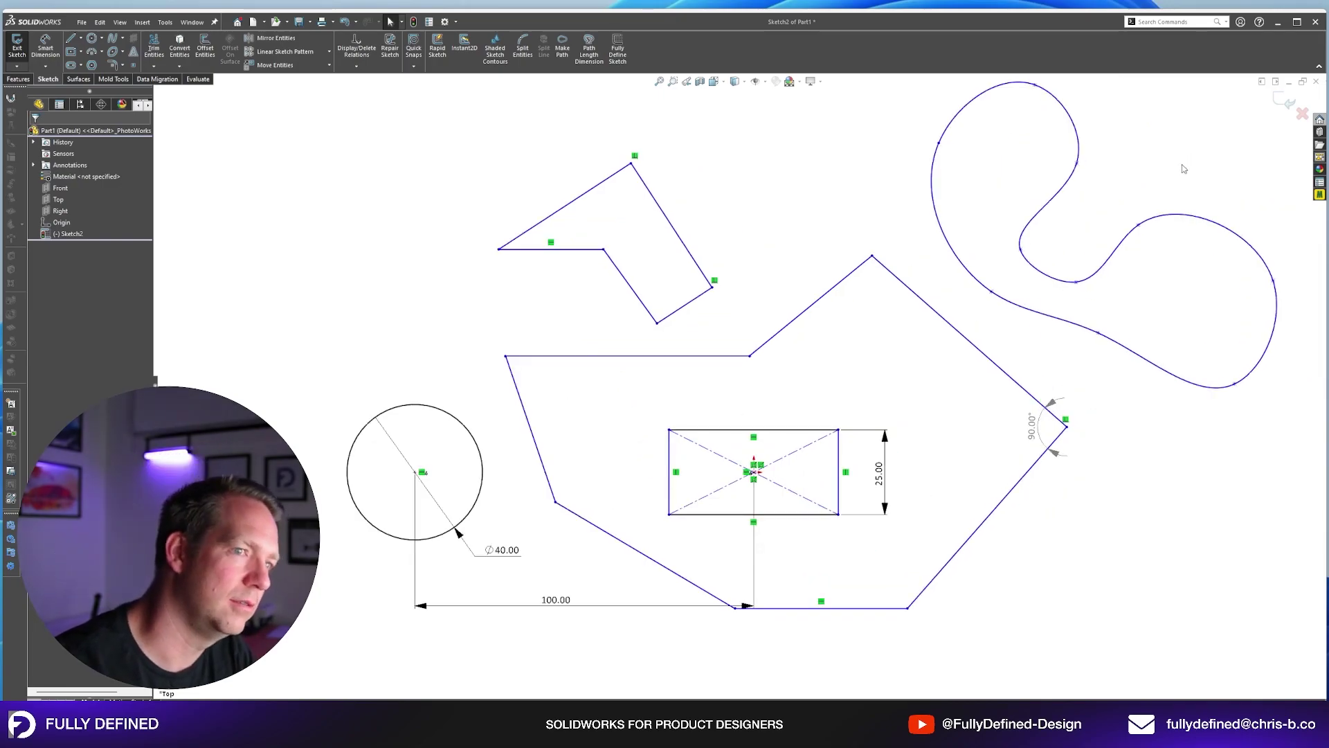
key("f")
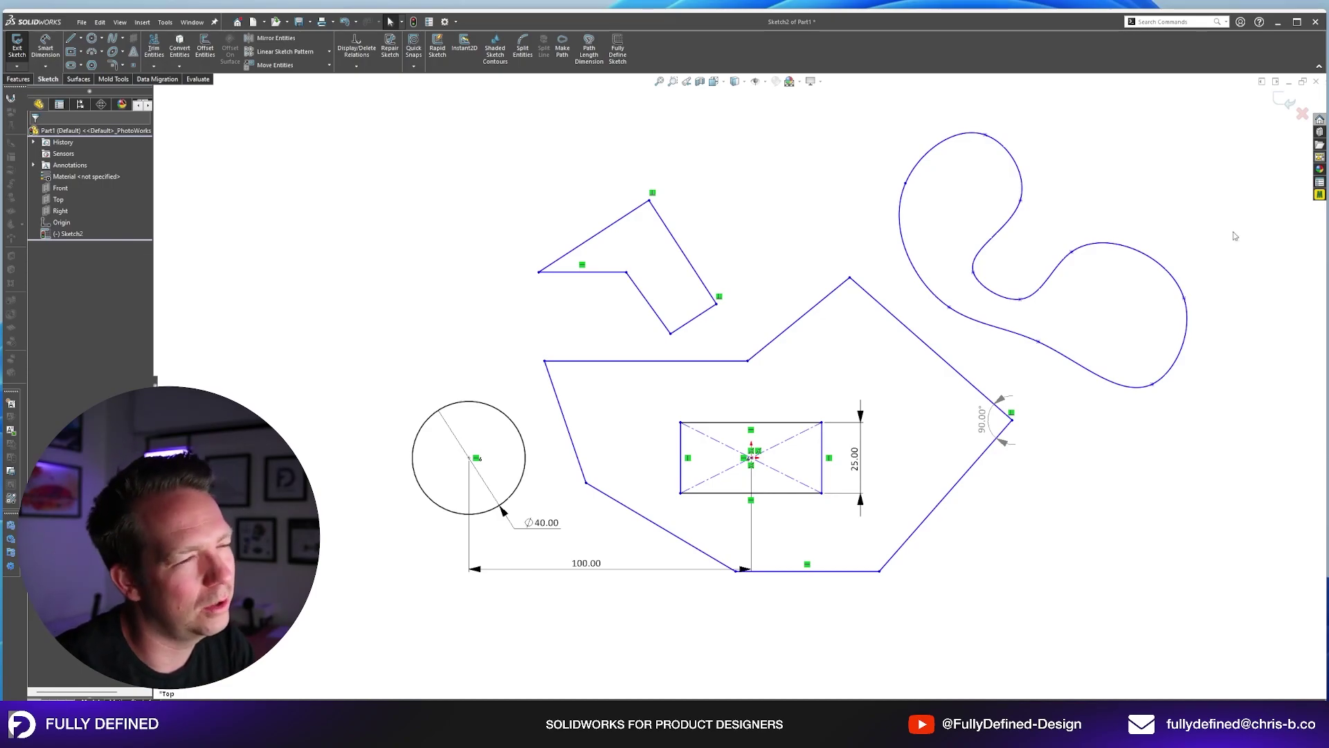
left_click(1302, 113)
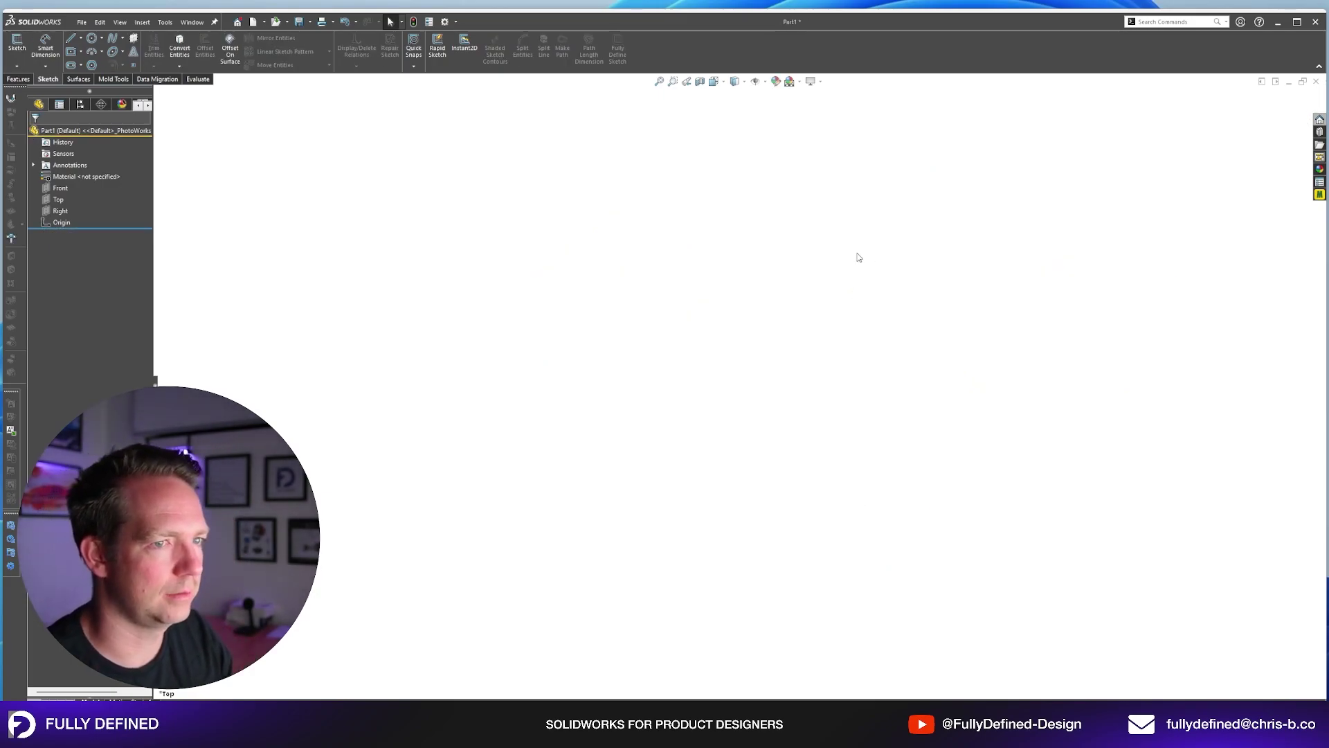
Switch to Pulley Project FAX.pdf, find the P02 washer drawing, and shrink the PDF window in the corner beside the model area.
key("alt+Tab")
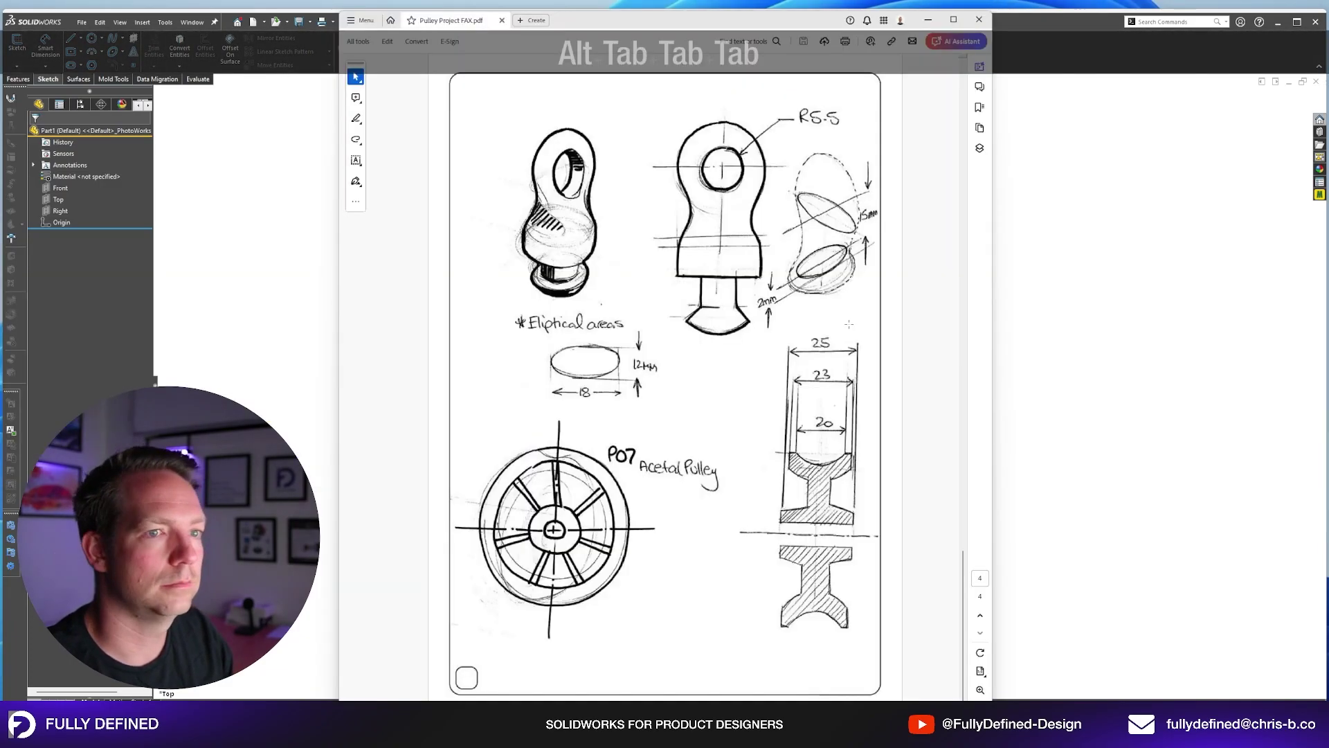
scroll(836, 308, "up", 6)
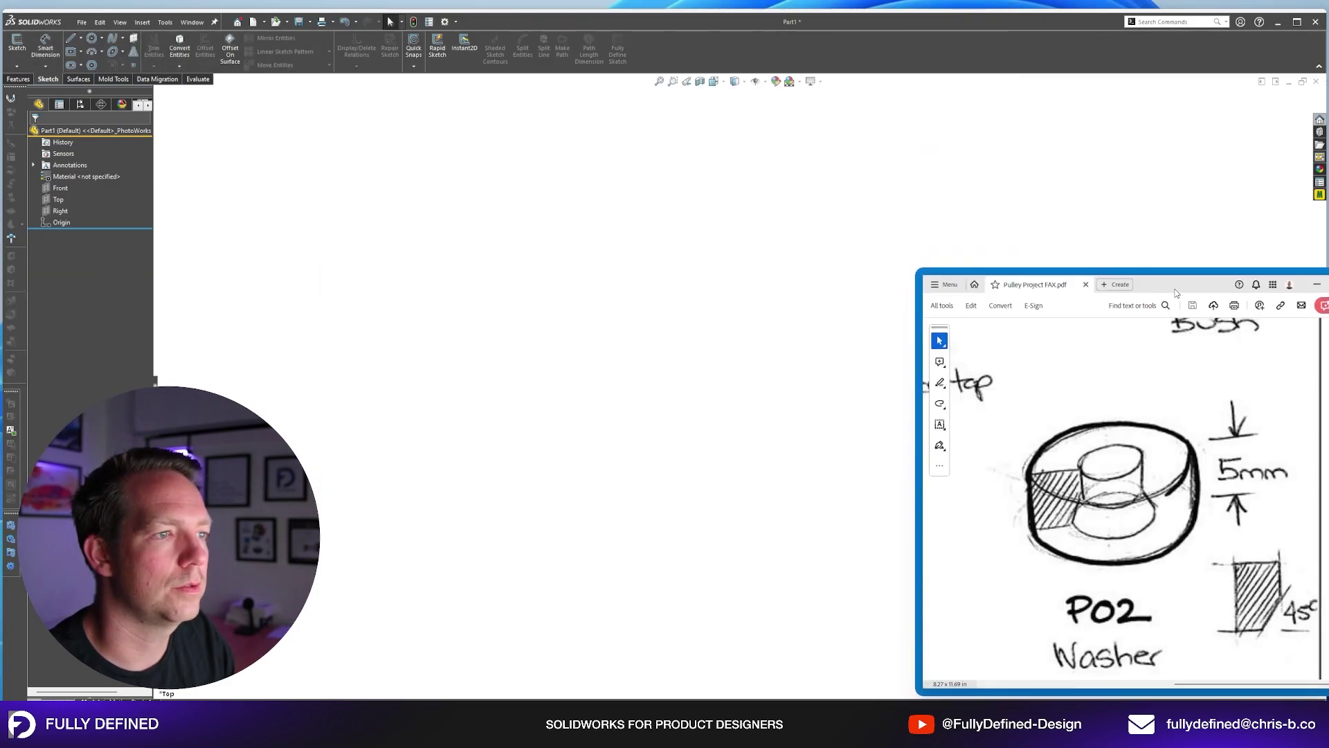
left_click_drag(922, 274, 996, 372)
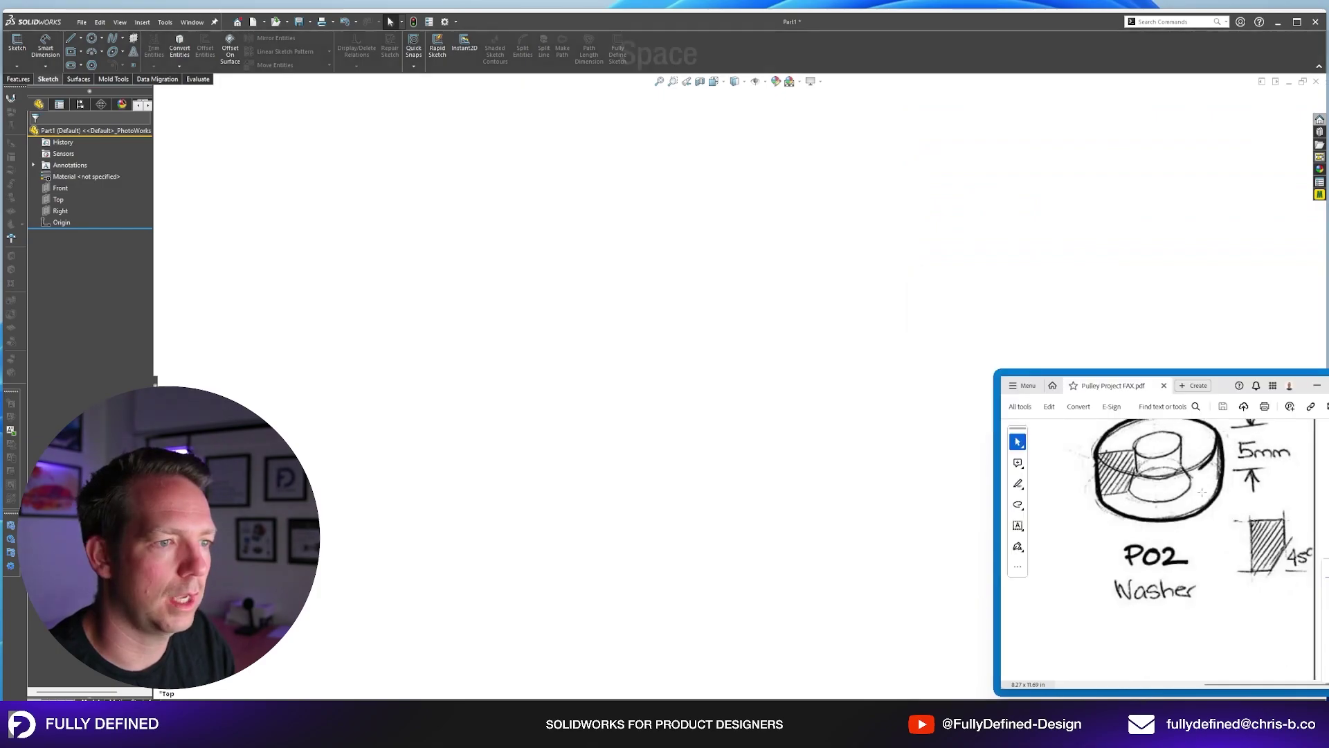
Bring the whole P02 washer drawing into view in the PDF, and start a sketch on the Front plane.
left_click(1201, 502)
key("space")
key("space")
scroll(1237, 489, "up", 2)
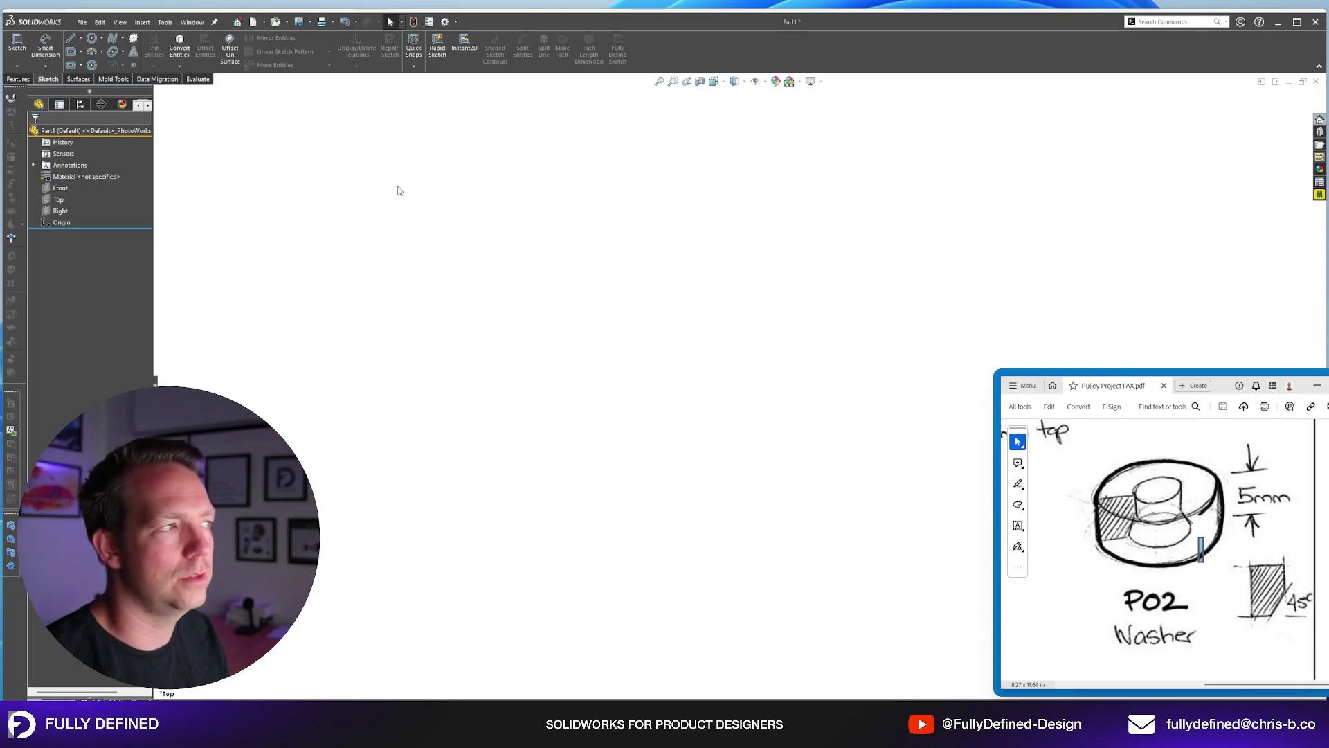
left_click(28, 80)
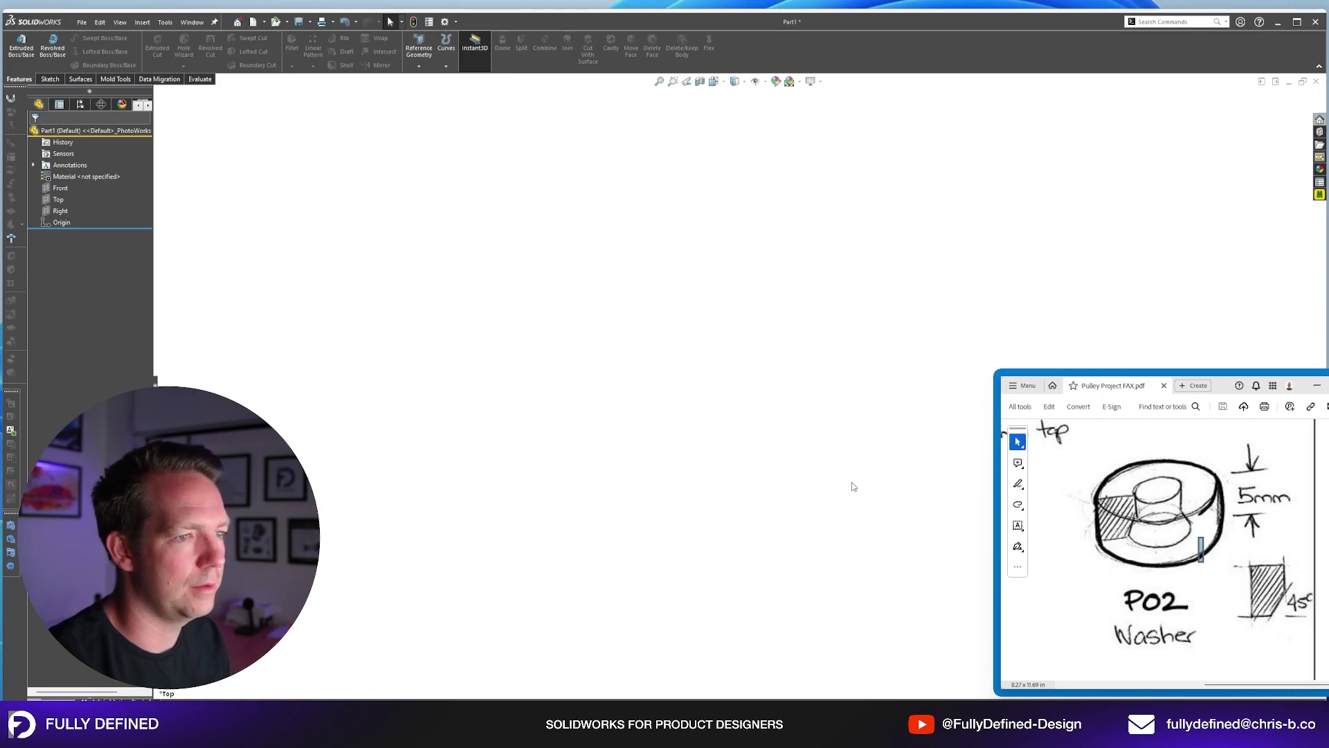
left_click(61, 188)
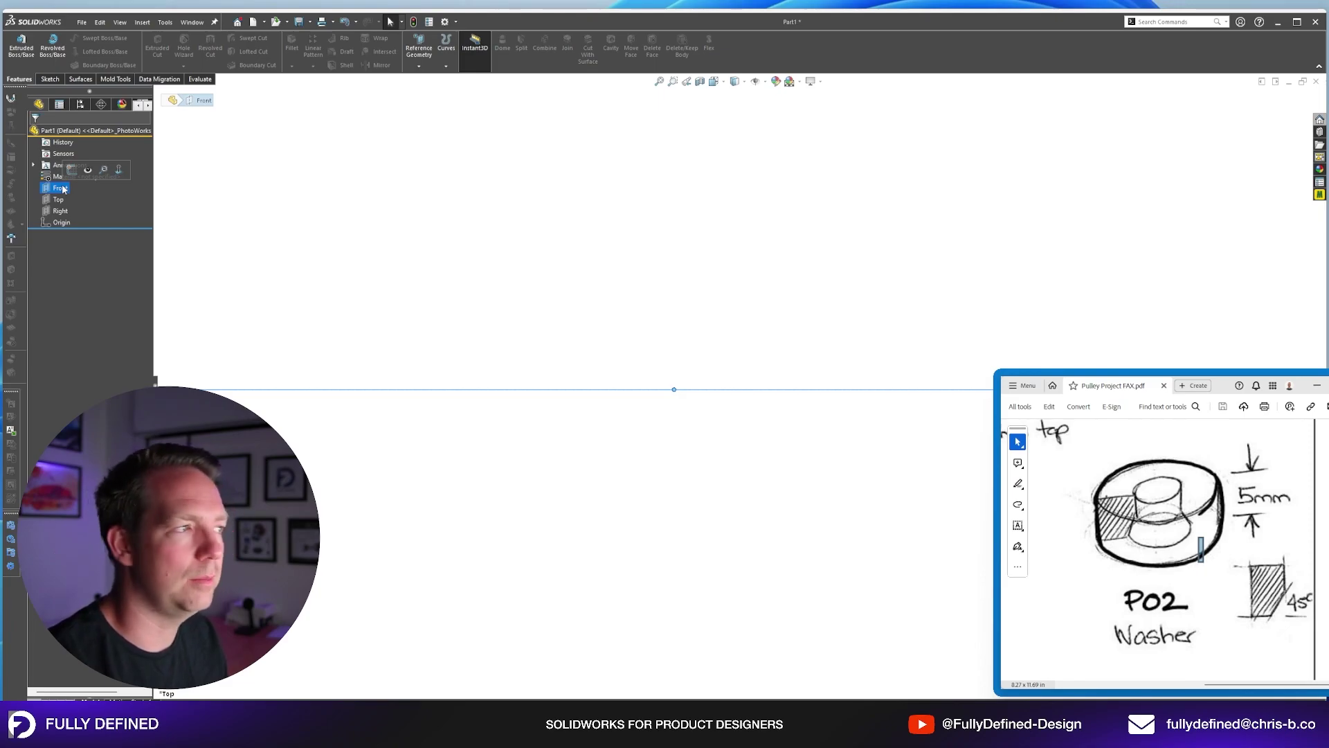
left_click(71, 169)
scroll(737, 384, "down", 5)
mouse_move(804, 331)
right_mouse_down()
mouse_move(790, 334)
mouse_move(803, 337)
mouse_move(807, 315)
mouse_move(805, 346)
mouse_move(802, 332)
mouse_move(834, 316)
right_mouse_up()
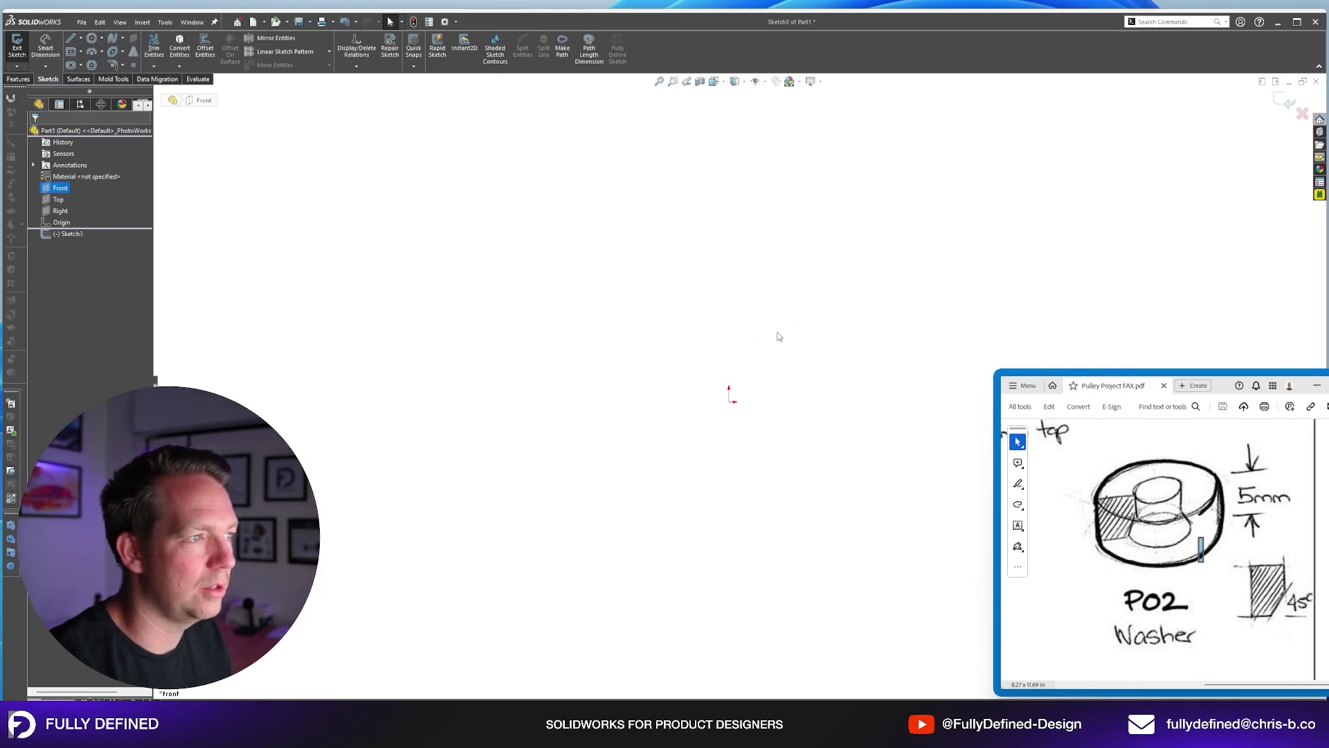
Draw a single vertical line about 12 mm long upward from the origin.
right_click_drag(770, 333, 740, 337)
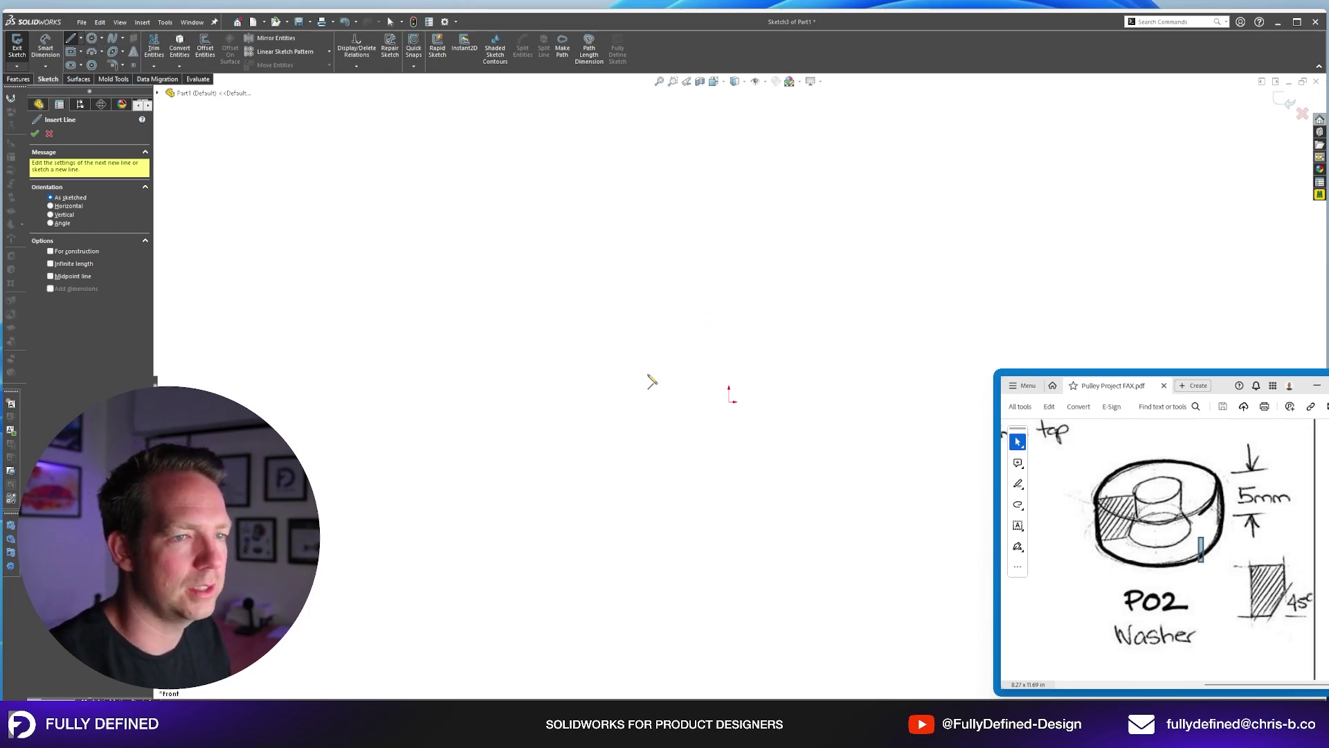
key("Escape")
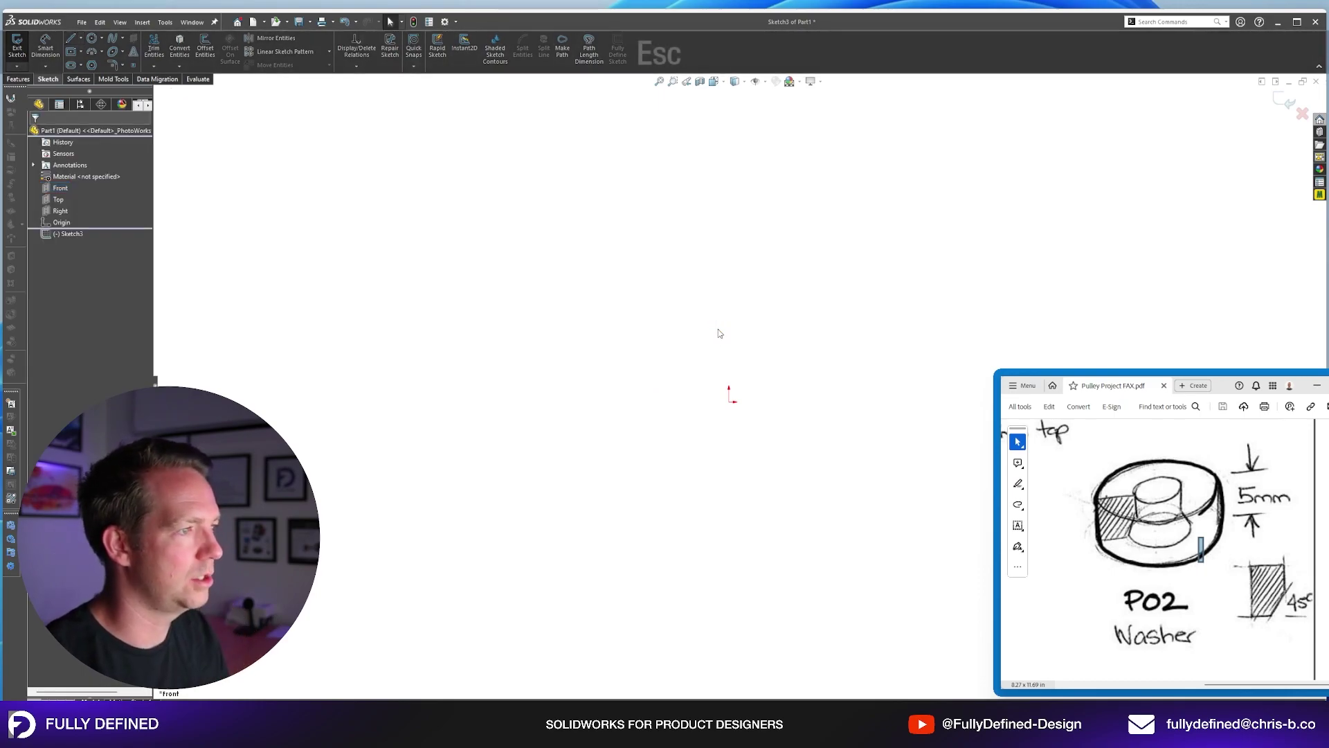
right_click_drag(769, 273, 727, 276)
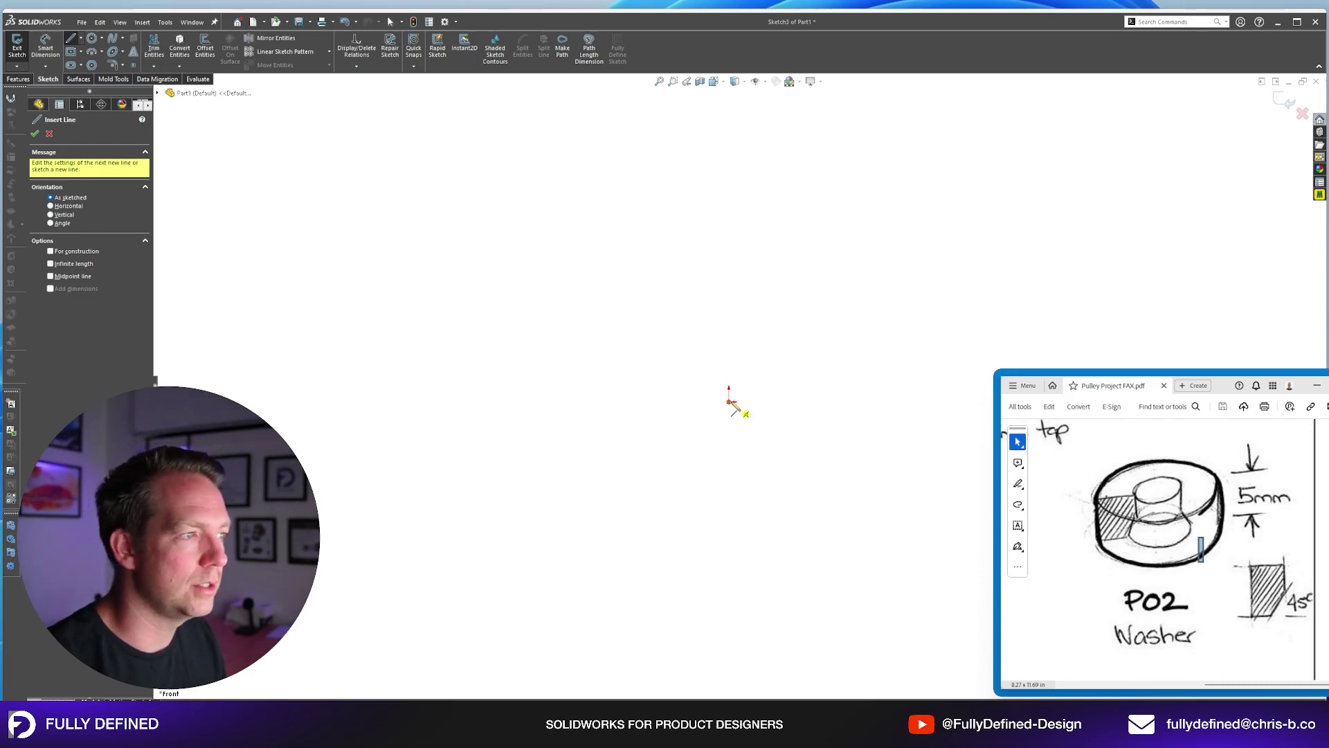
left_click(730, 402)
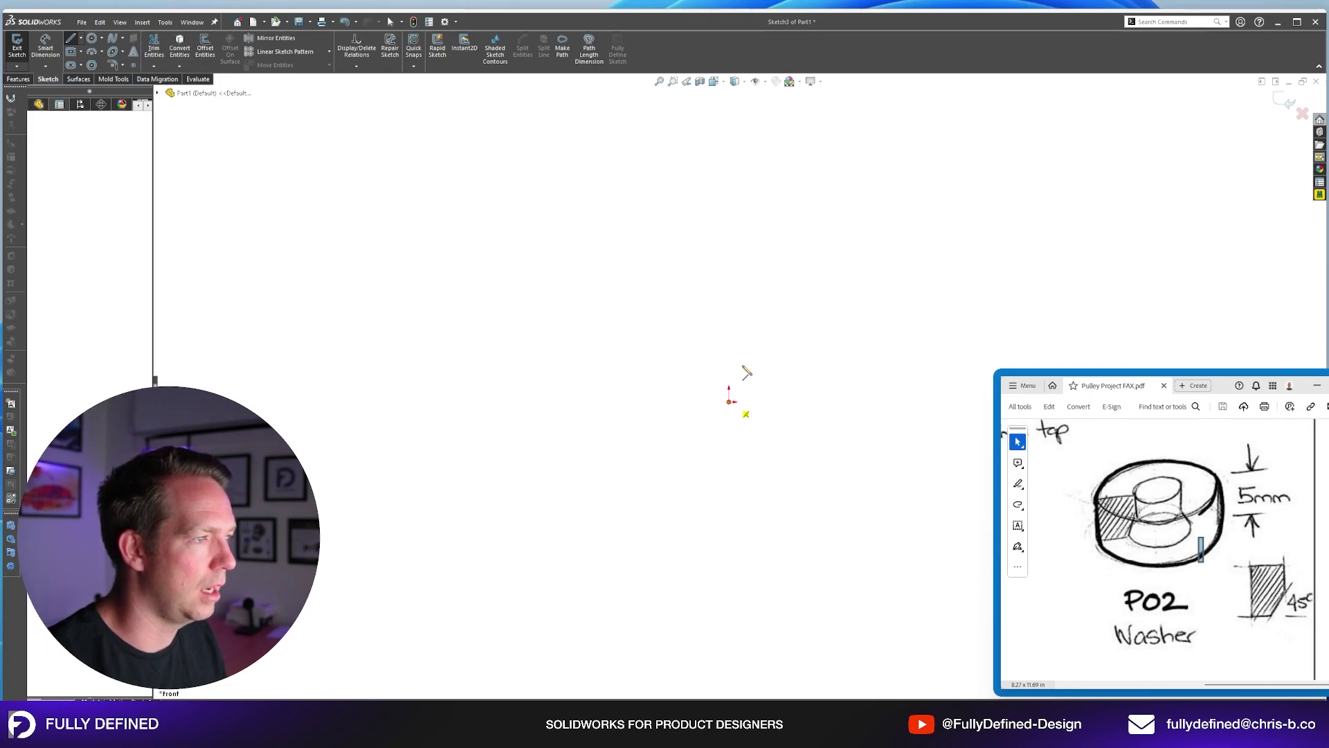
left_click(729, 297)
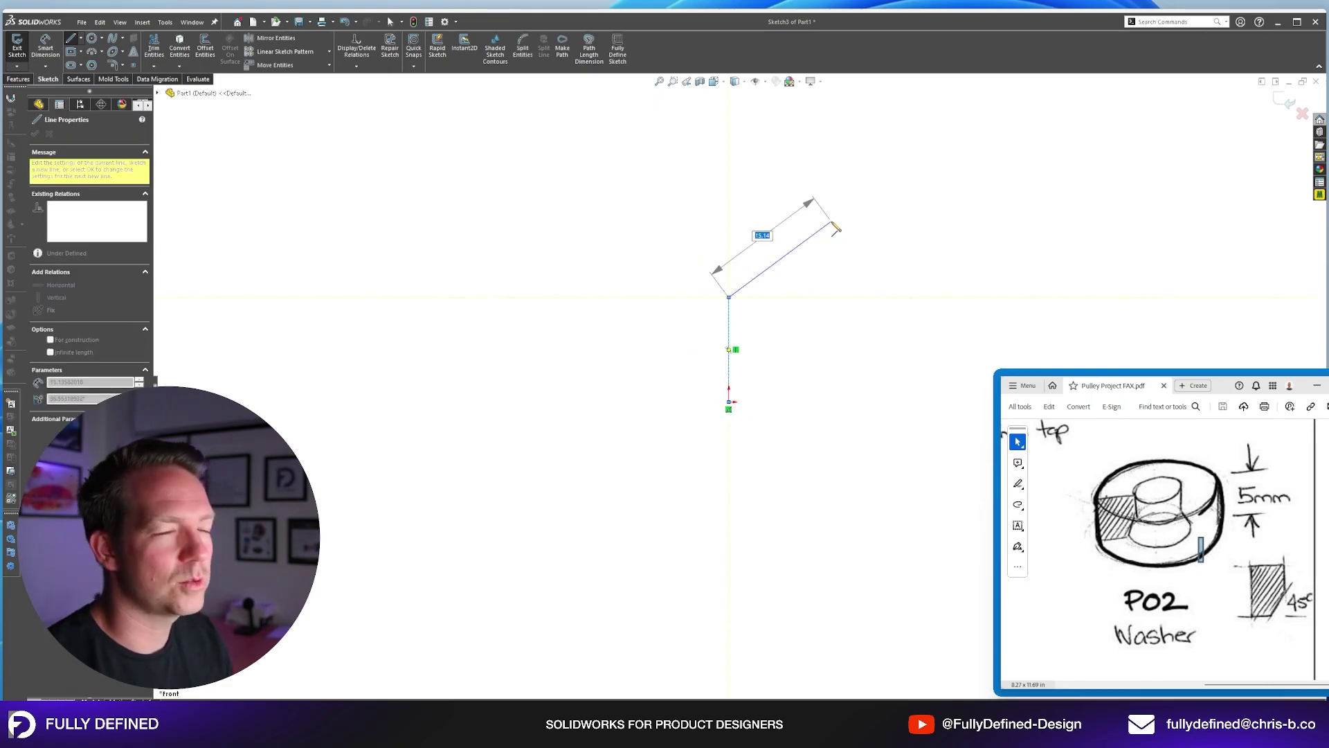
key("Escape")
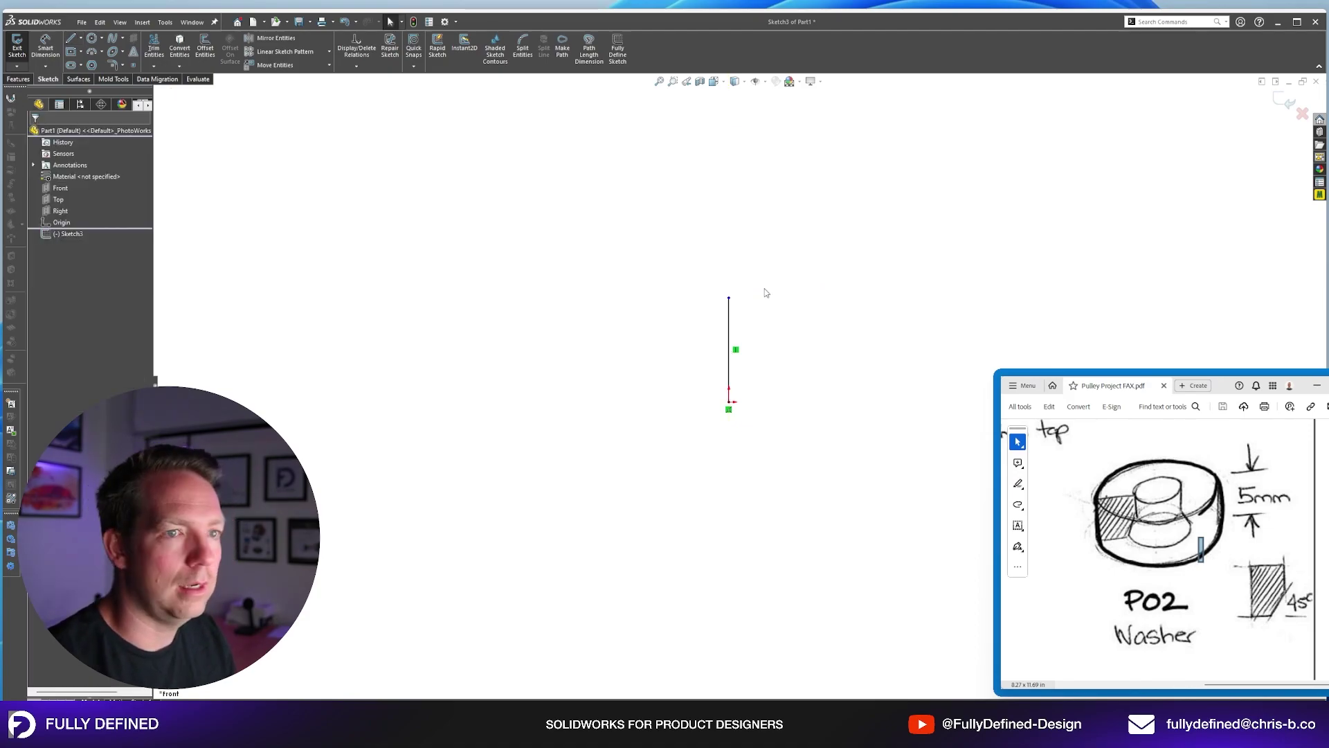
Convert the vertical line at the origin into construction geometry to serve as the centreline.
left_click(729, 330)
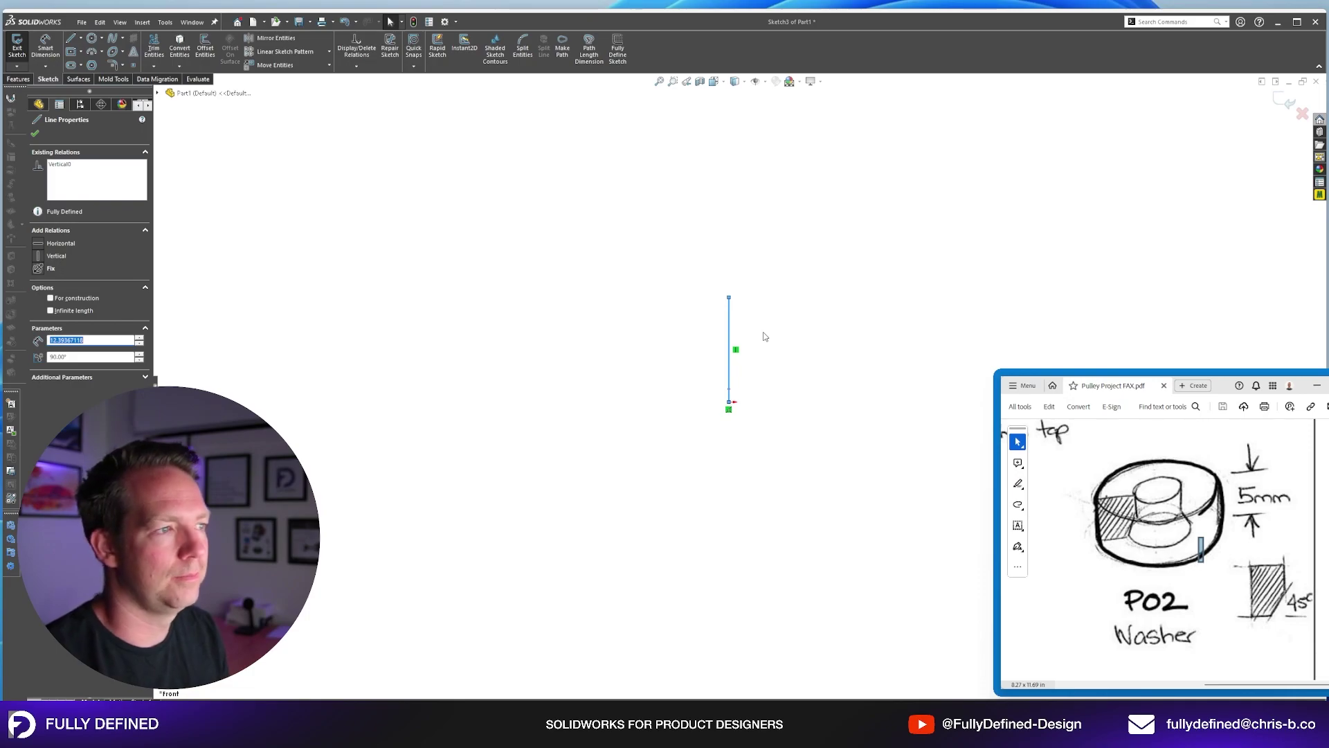
left_click_drag(754, 329, 803, 318)
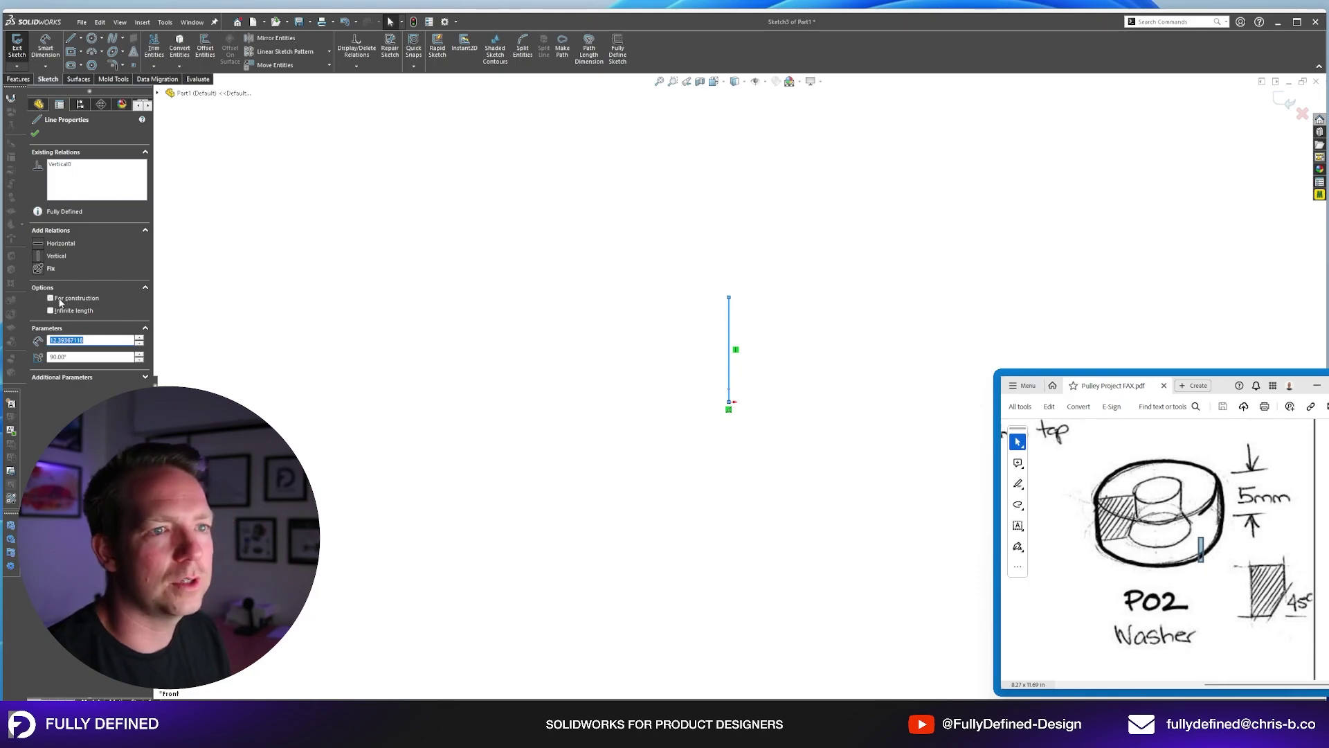
left_click(58, 299)
key("Escape")
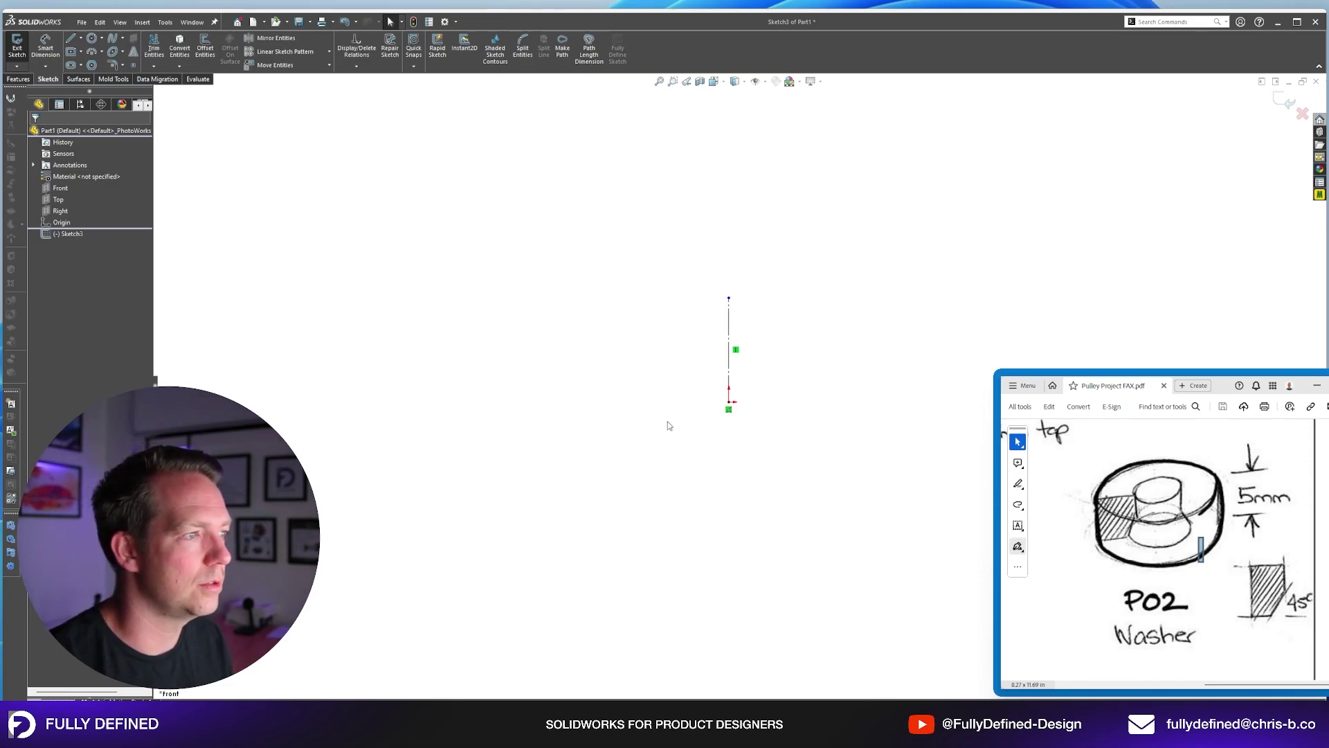
Draw a closed five-sided profile left of the centreline, base level with the origin, about 12.5 mm wide and 11.7 mm tall, with its lower inner corner cut off.
key("l")
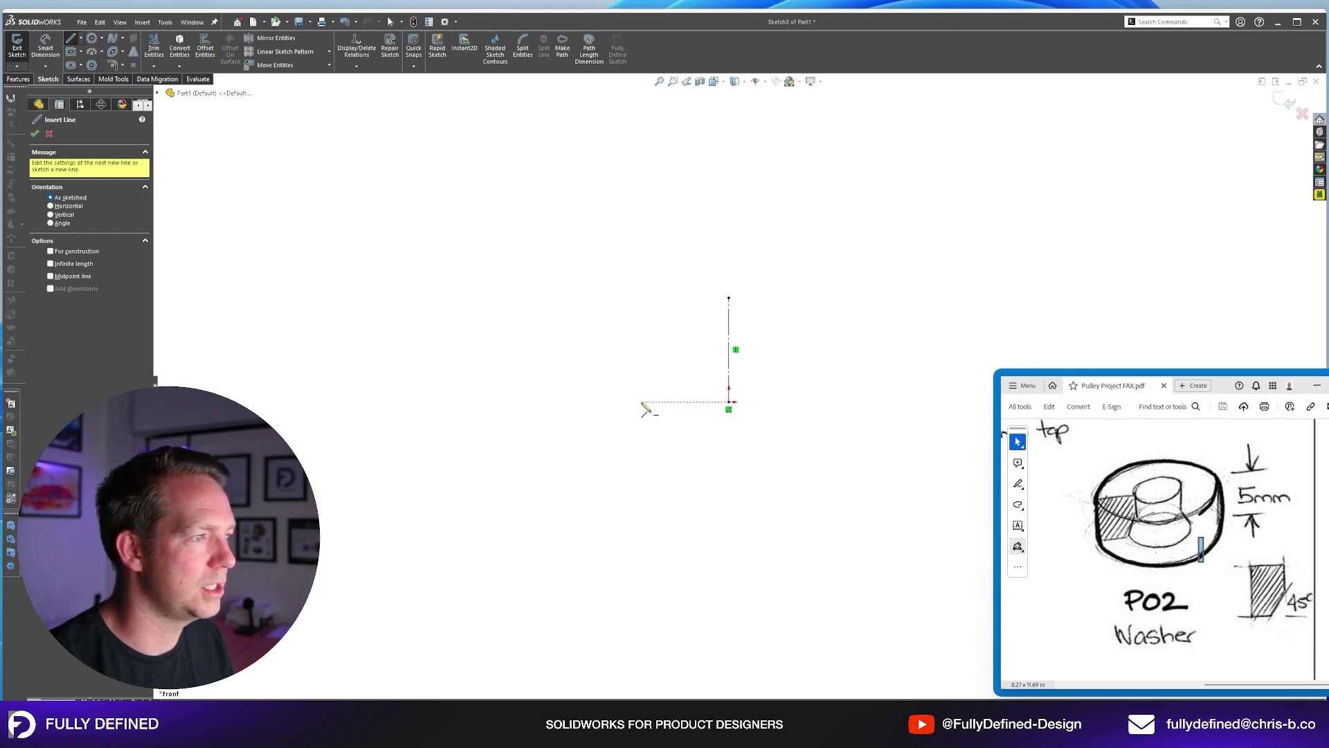
left_click(641, 403)
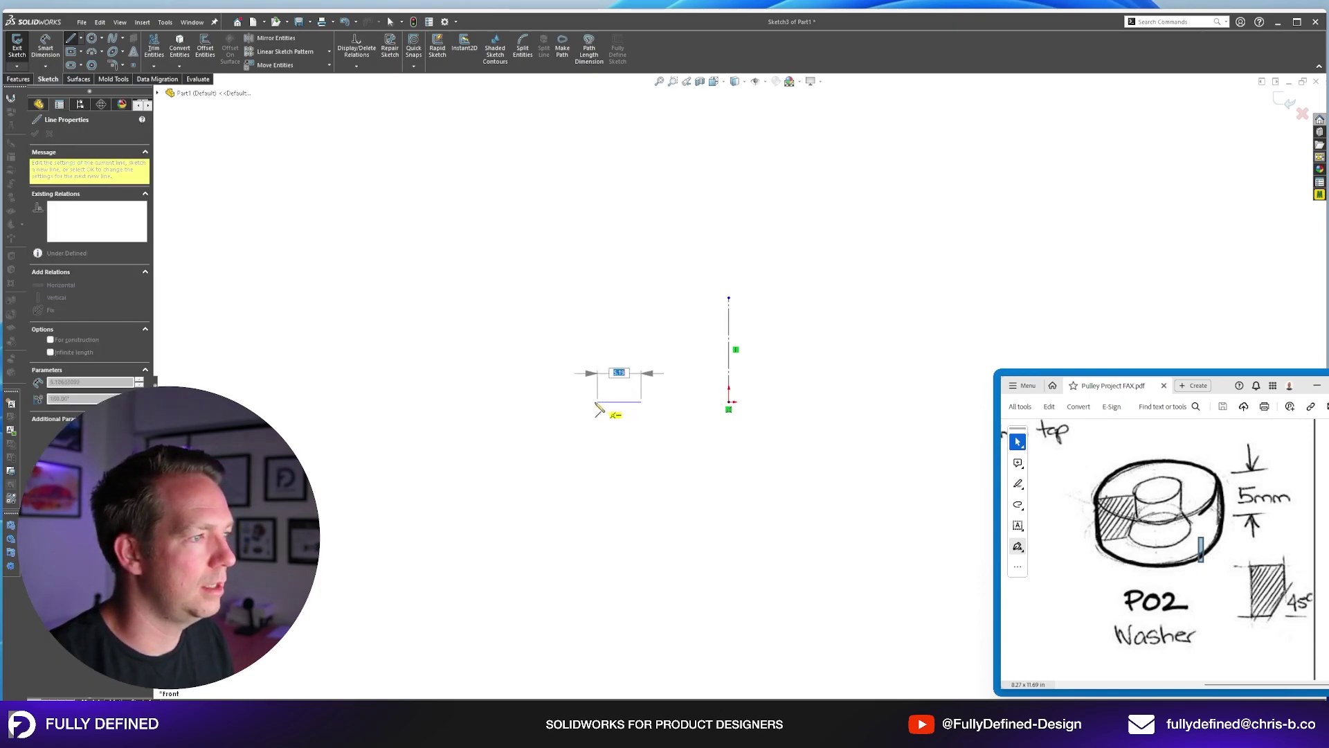
left_click(564, 401)
left_click(564, 302)
left_click(670, 303)
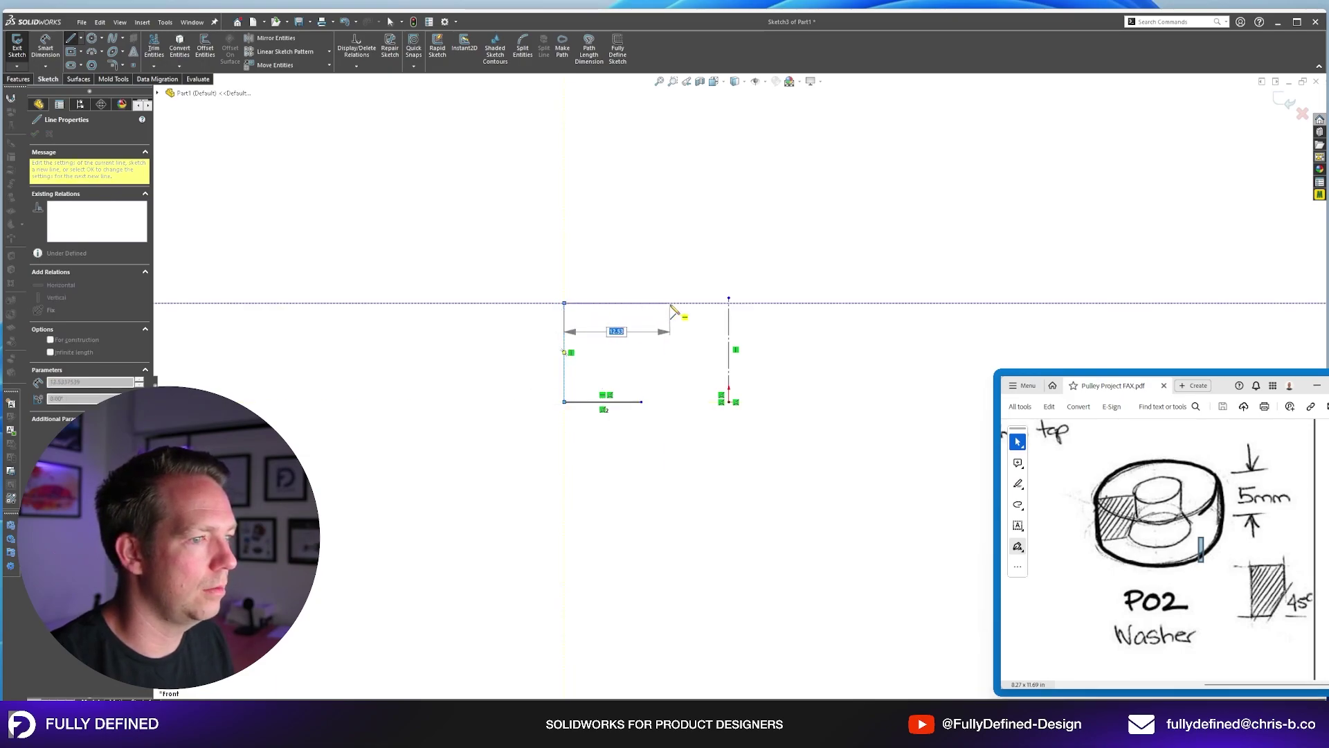
left_click(670, 353)
left_click(642, 401)
key("Escape")
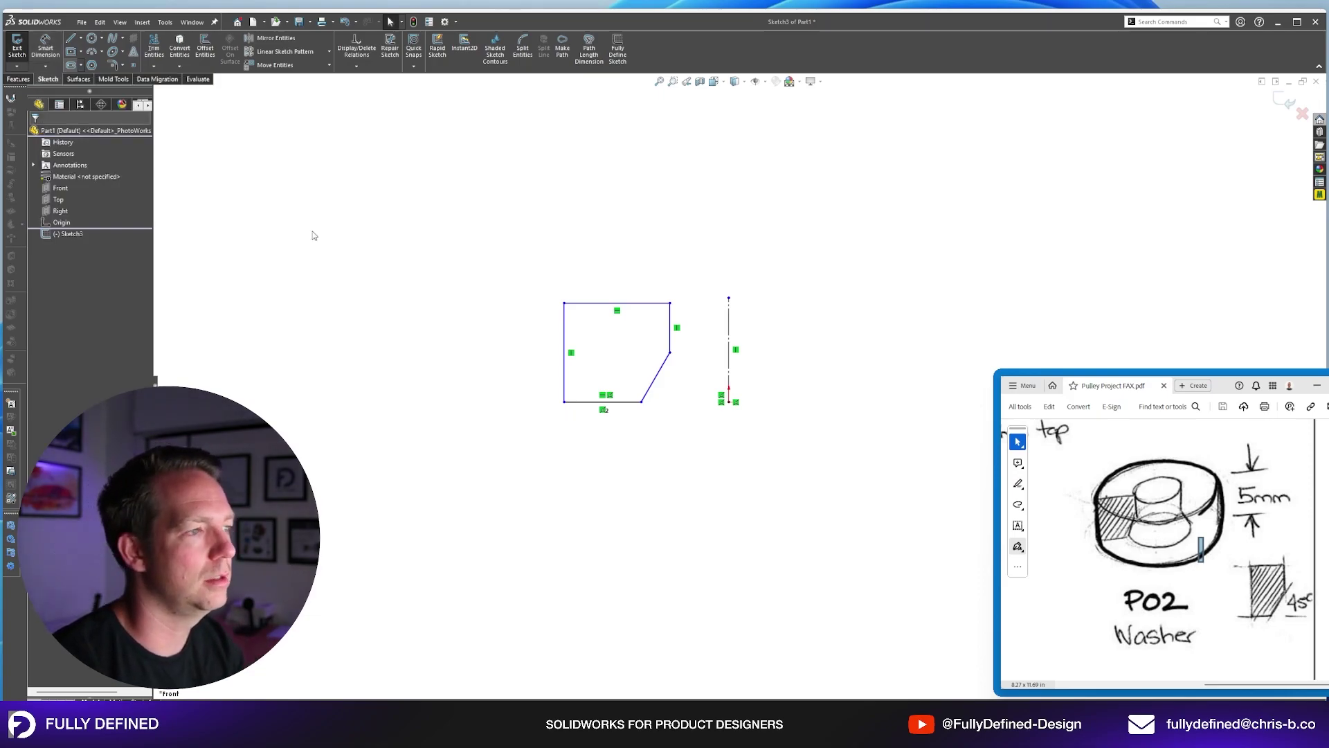
Dimension the profile's outer vertical edge and set its height to 5 mm.
left_click(438, 303)
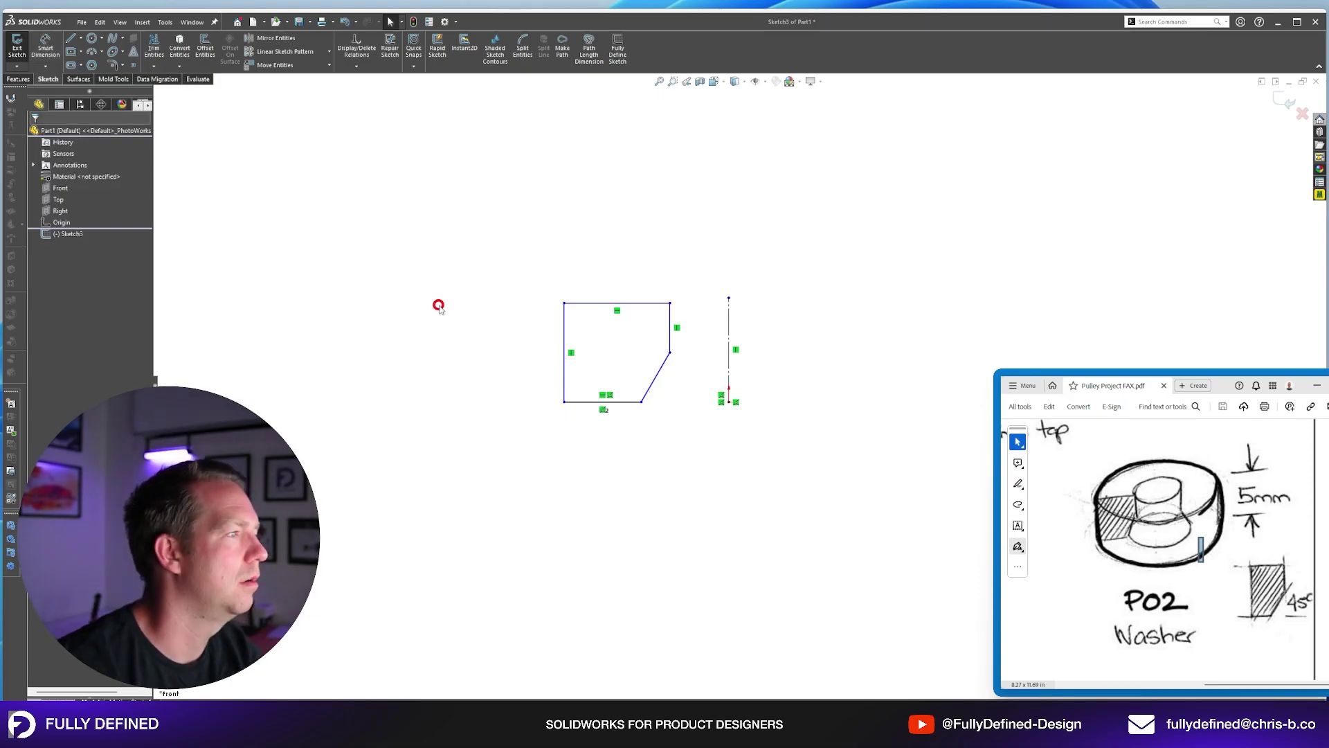
right_click_drag(439, 306, 438, 322)
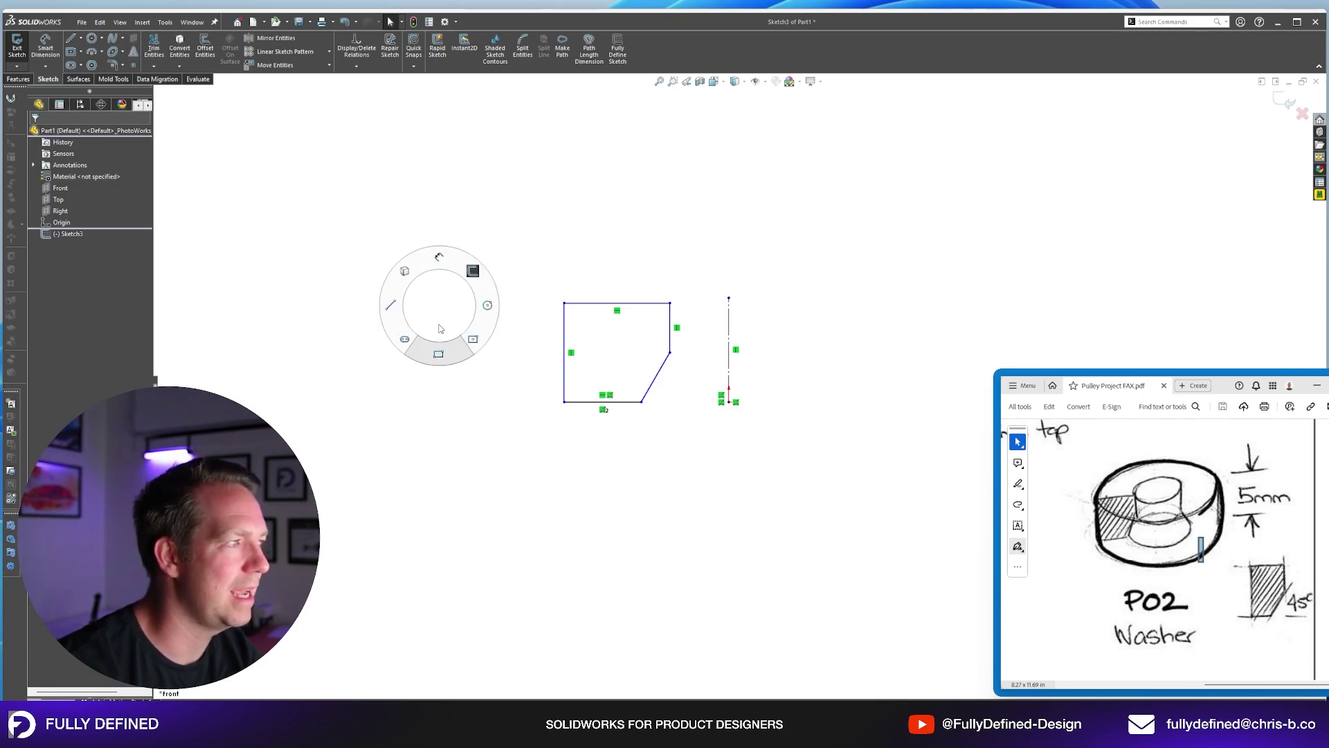
right_click_drag(439, 329, 439, 328)
left_click(564, 353)
left_click(493, 355)
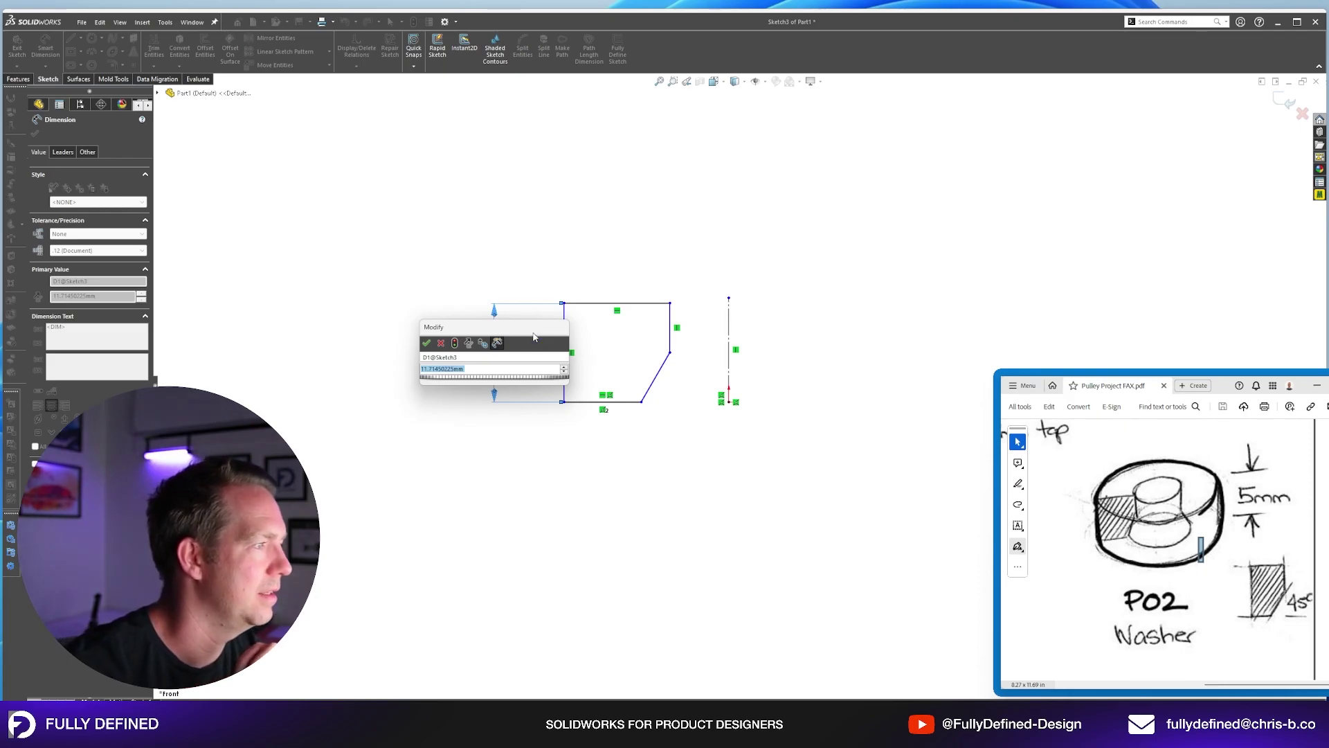
left_click_drag(534, 336, 551, 220)
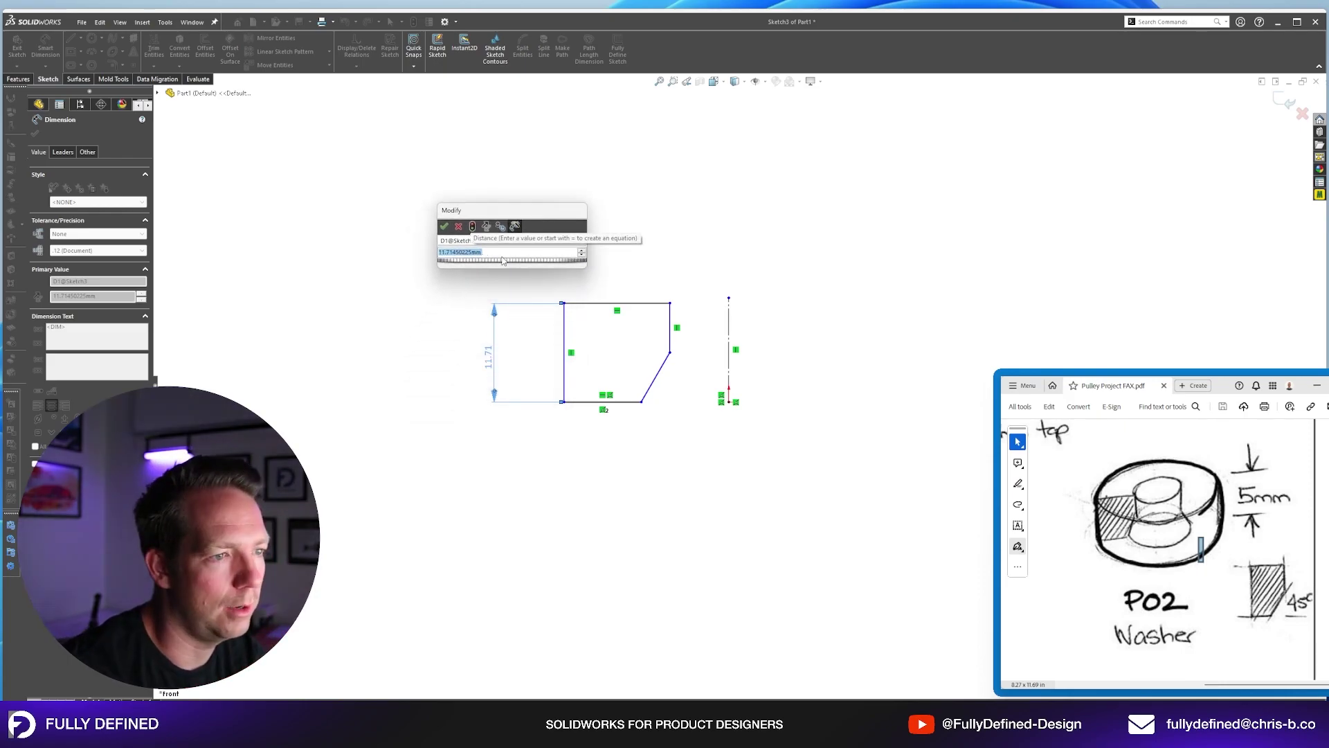
type("5")
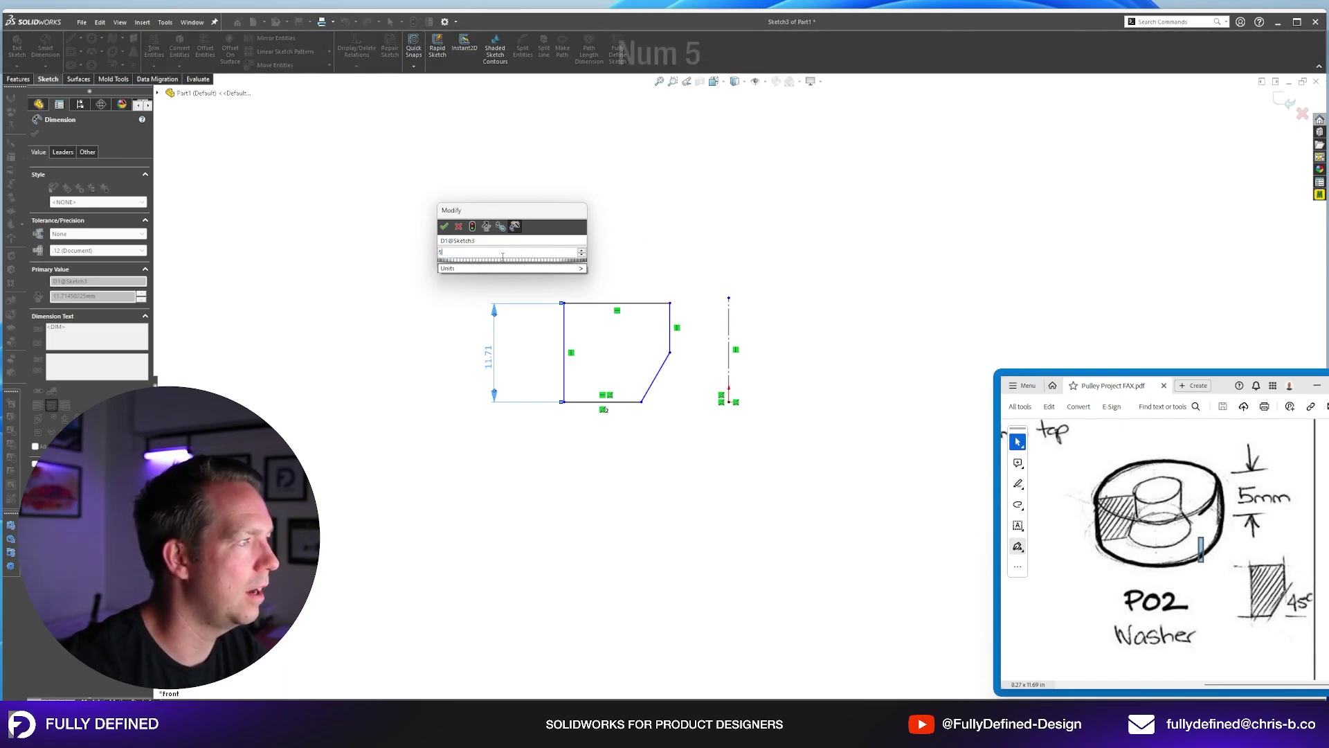
key("Return")
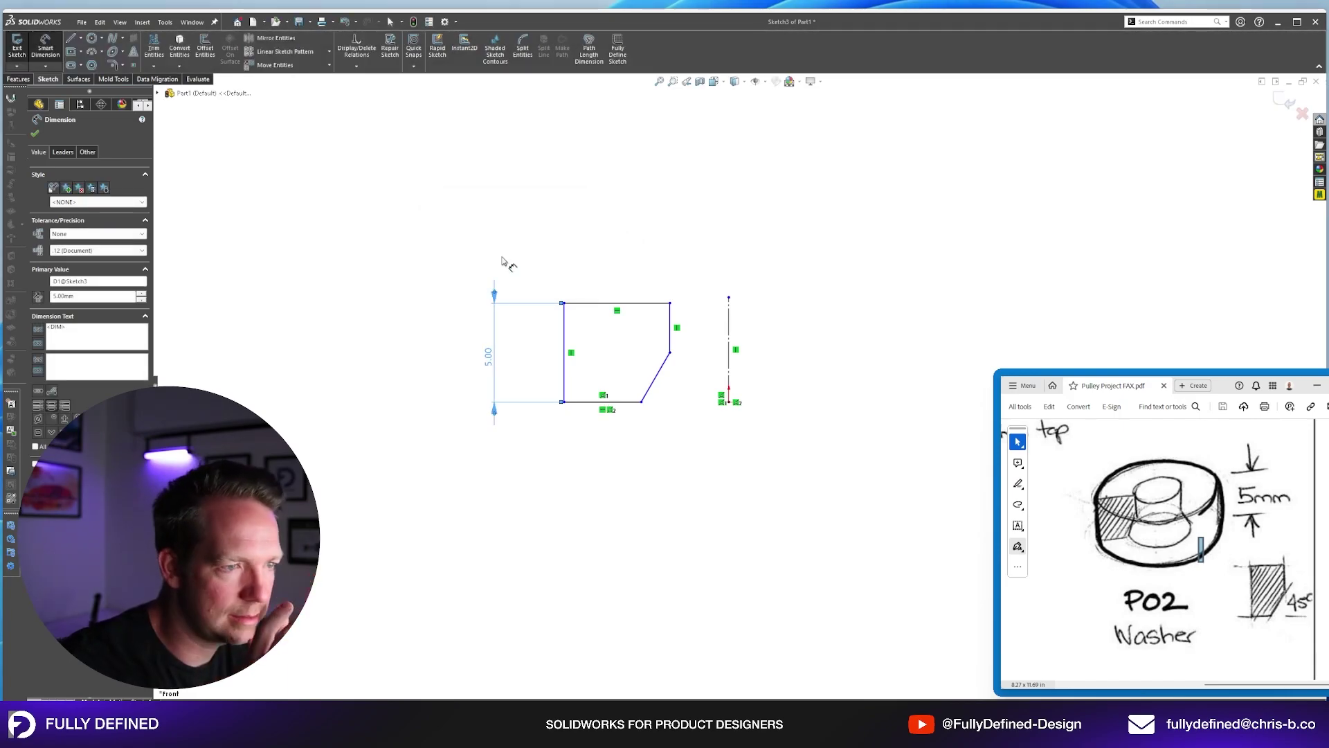
left_click(786, 288)
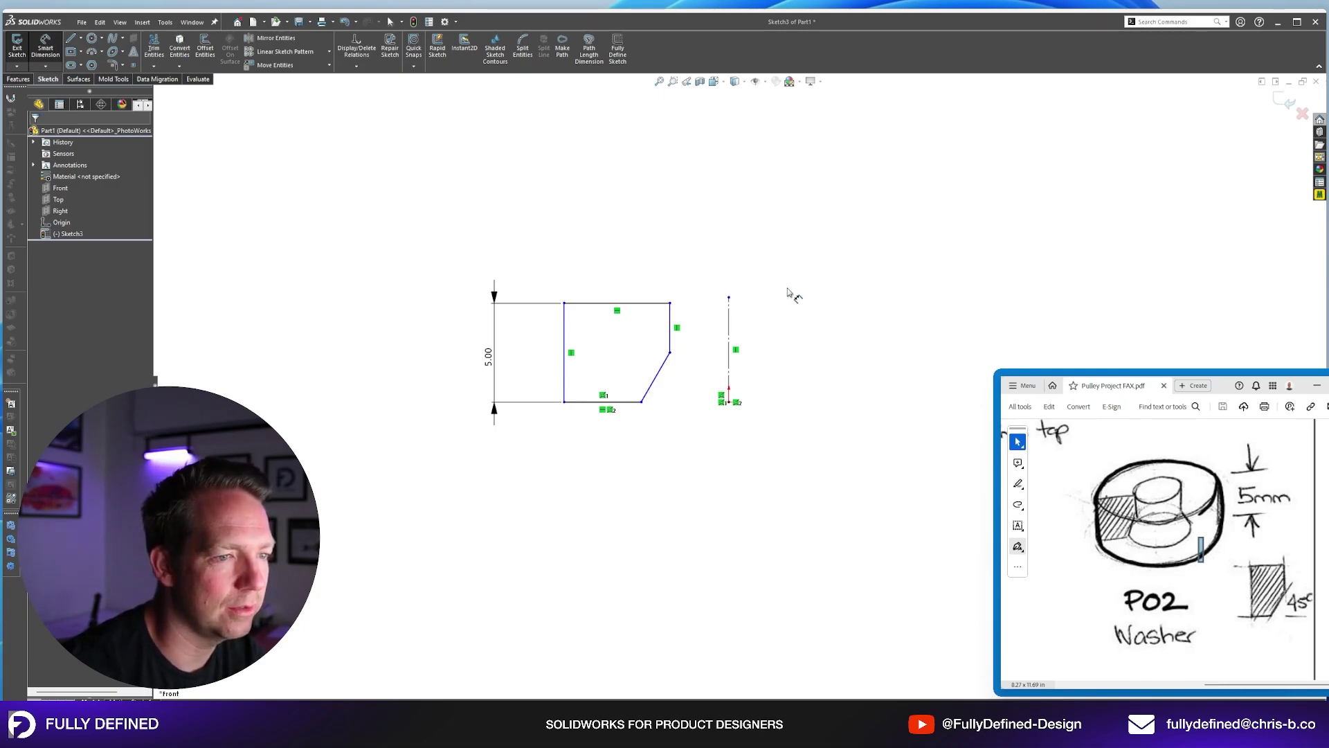
Dimension the angle between the centreline and the profile's slanted edge at 45 degrees.
scroll(698, 335, "down", 3)
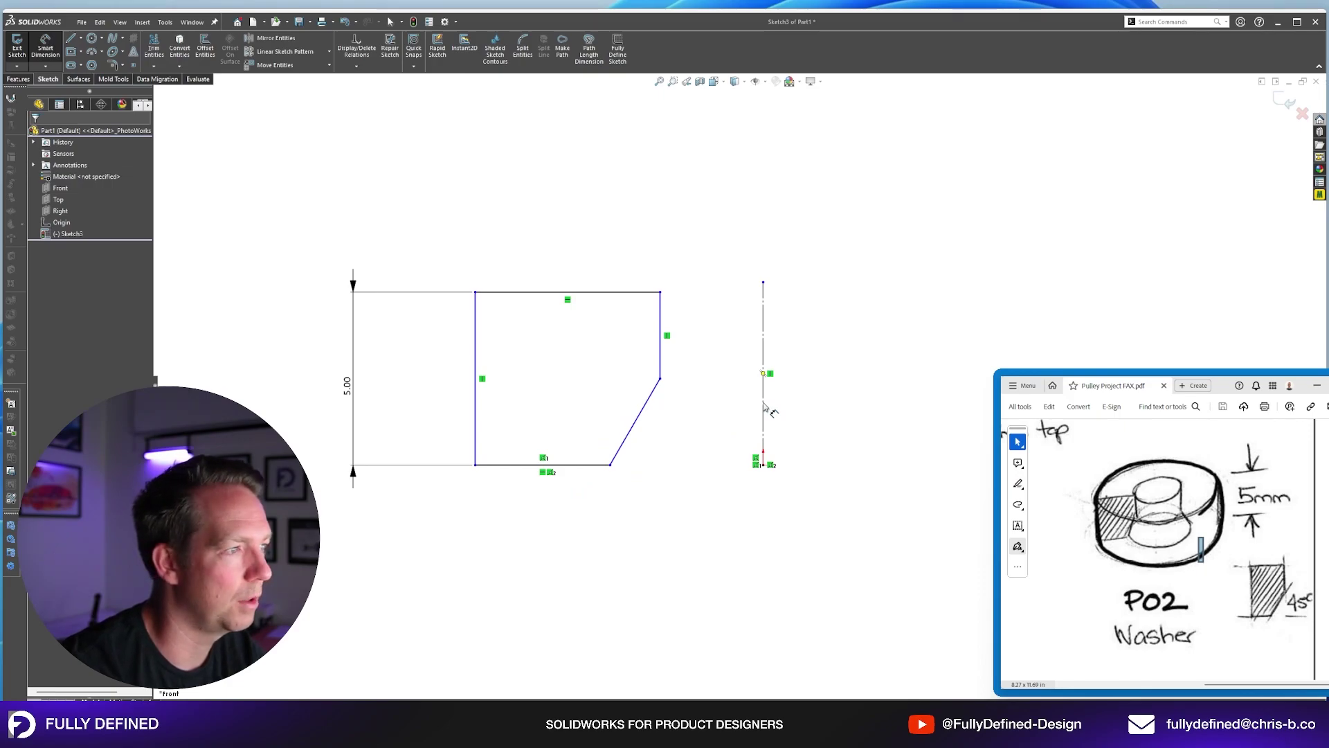
mouse_move(765, 408)
left_mouse_down()
mouse_move(644, 418)
mouse_move(655, 414)
mouse_move(685, 454)
mouse_move(680, 549)
left_mouse_up()
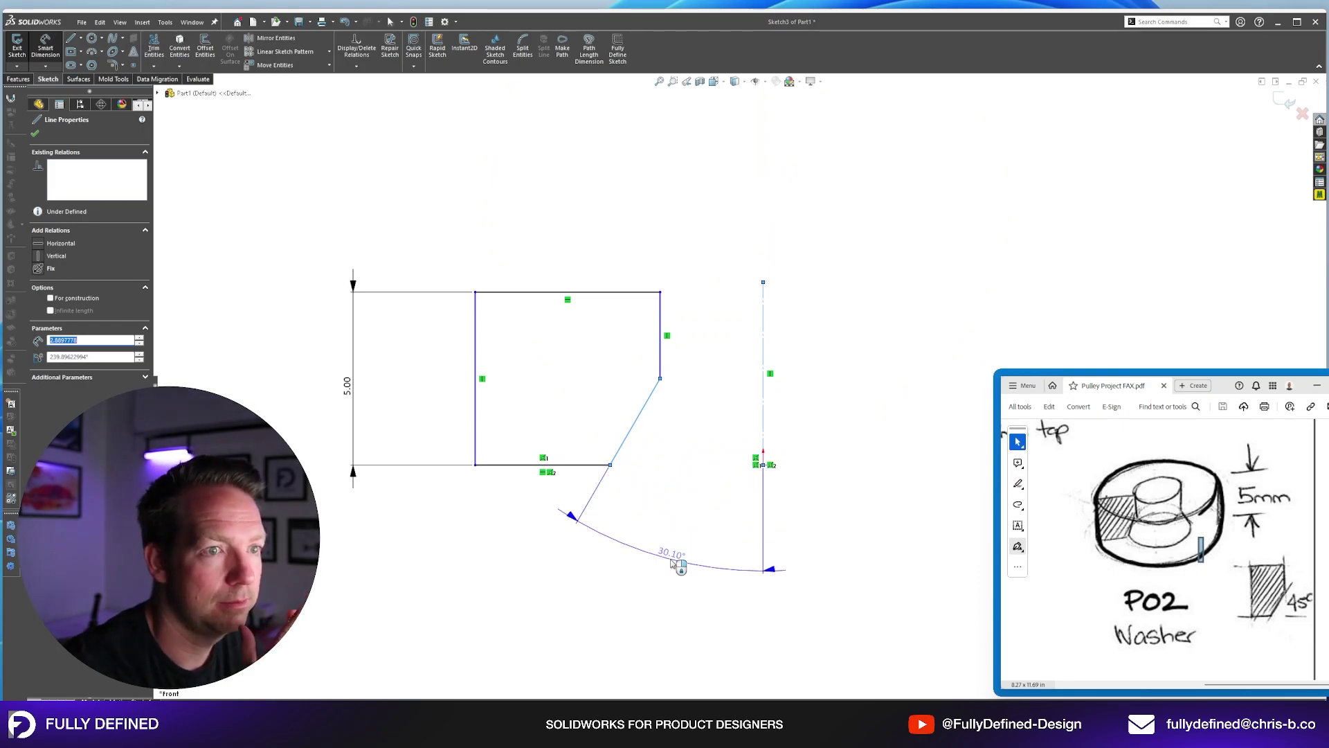
left_click(681, 529)
type("45")
key("Return")
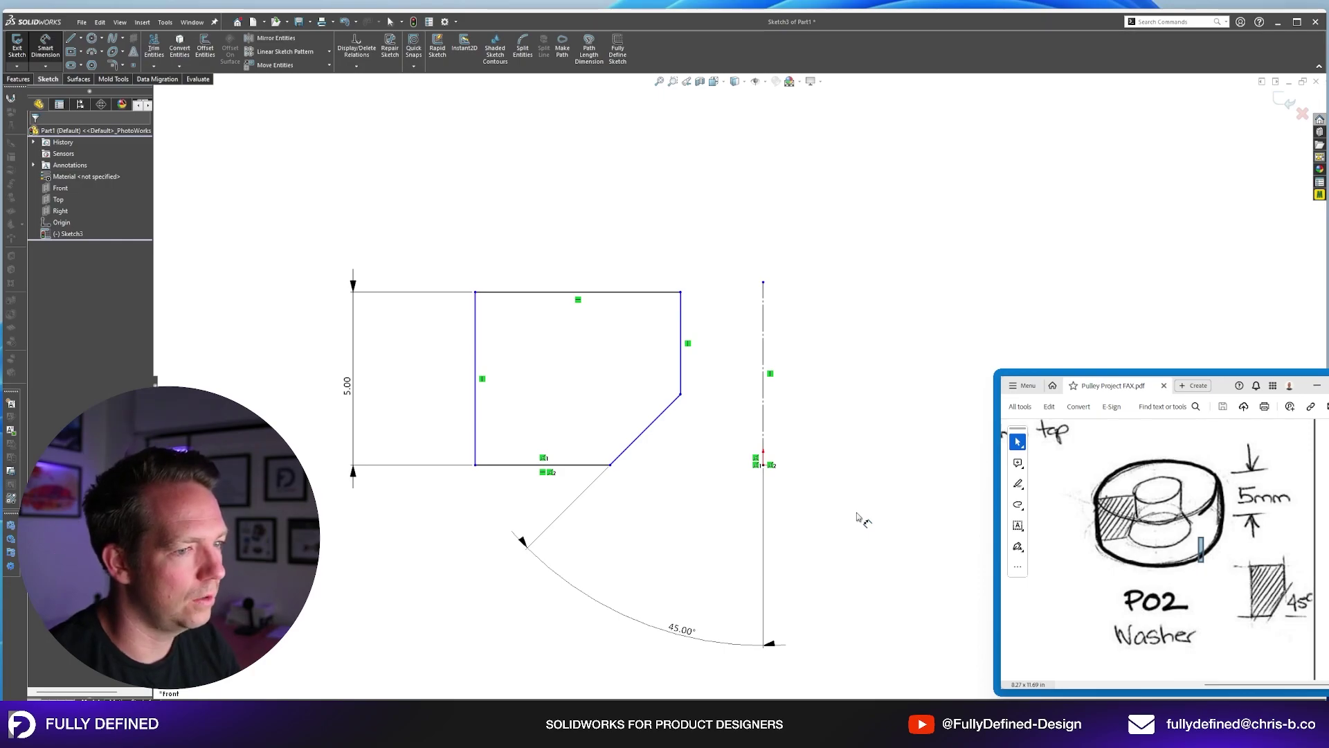
Dimension the profile's bottom edge and its short inner vertical edge at 3 mm each.
left_click(566, 464)
left_click(539, 508)
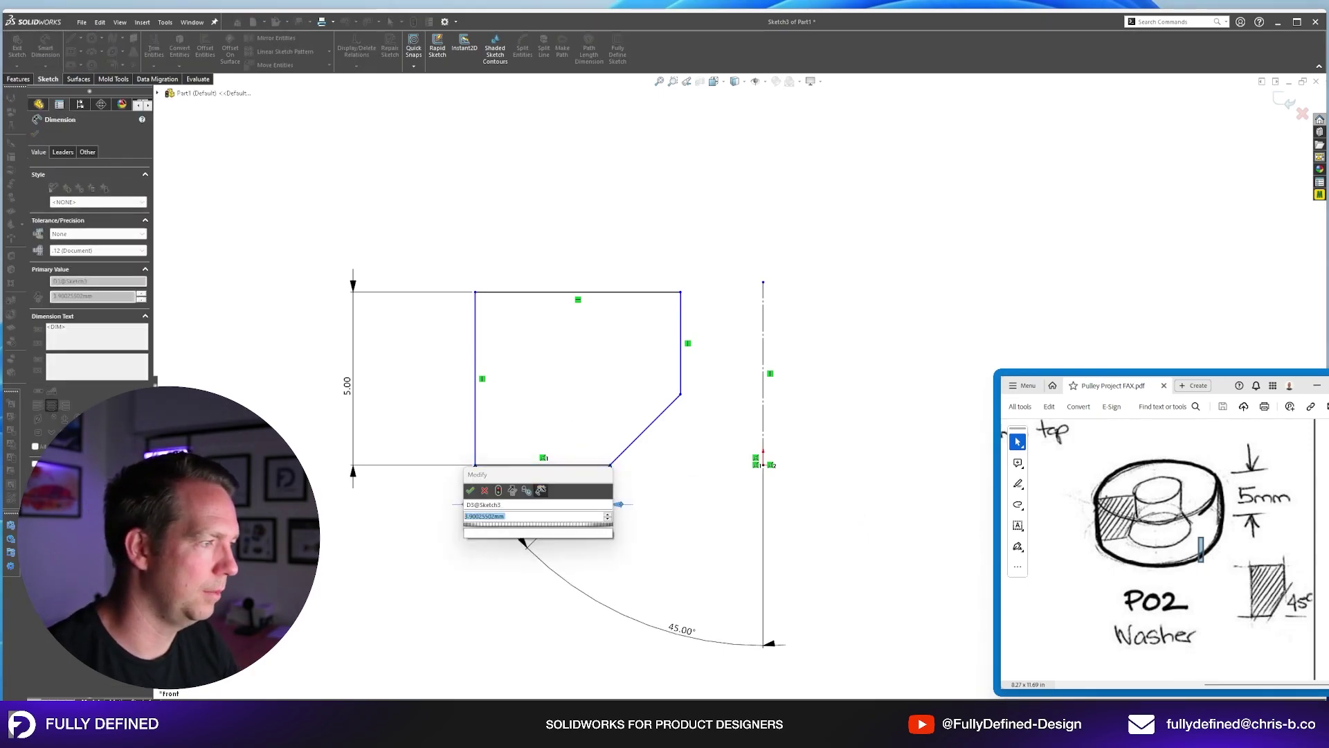
type("3")
key("Return")
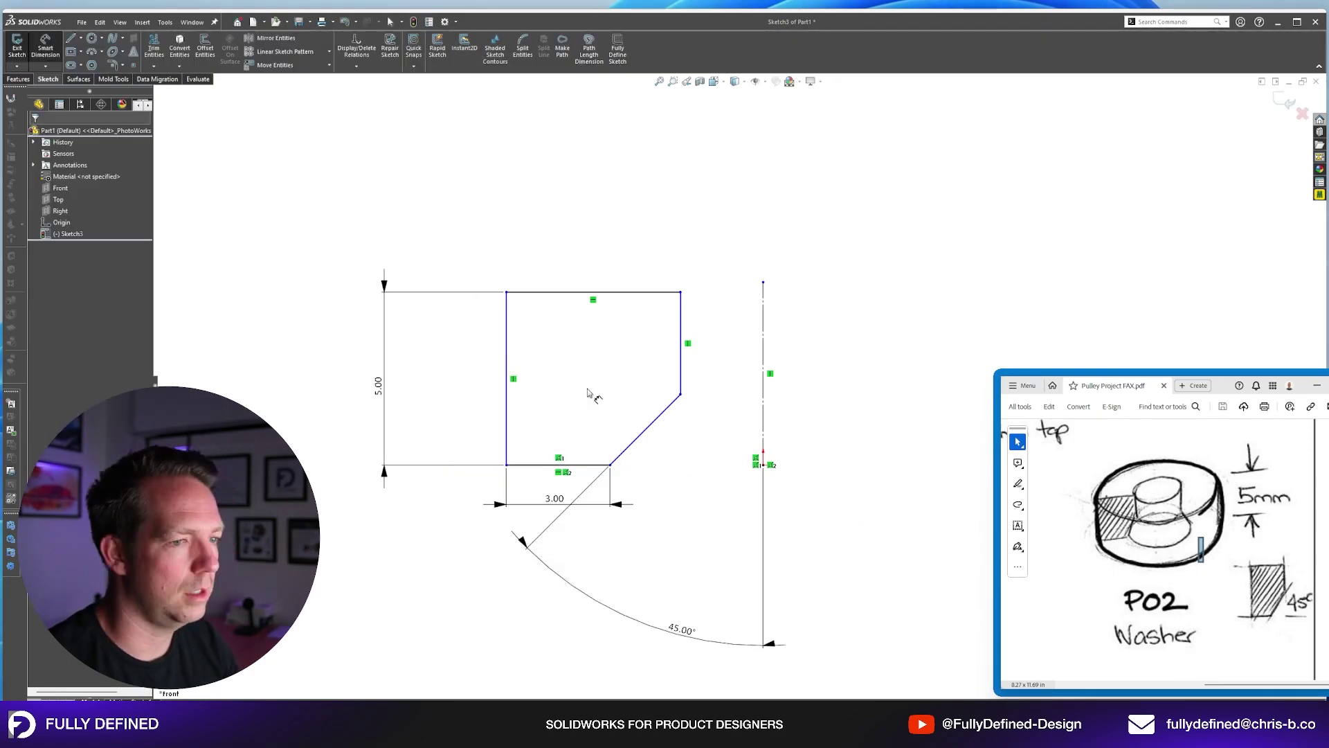
left_click(681, 373)
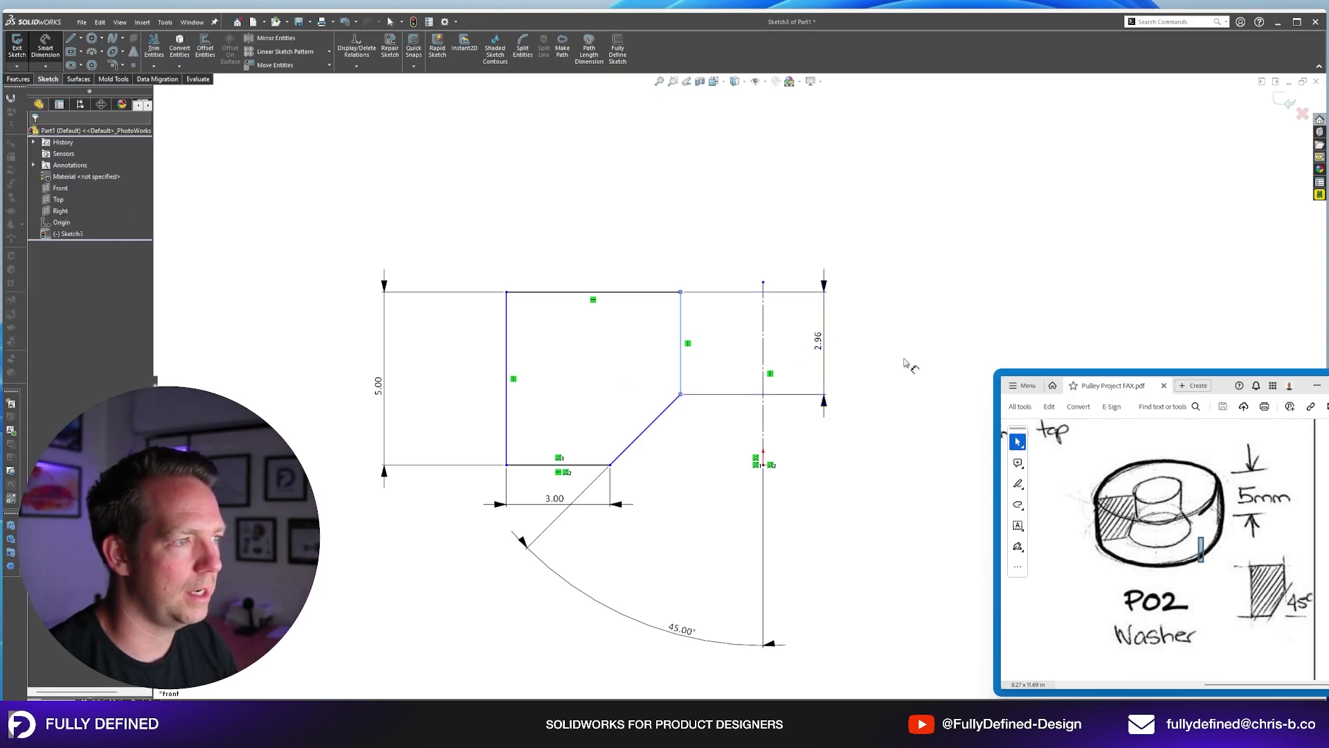
left_click(907, 365)
type("3")
key("Return")
key("Escape")
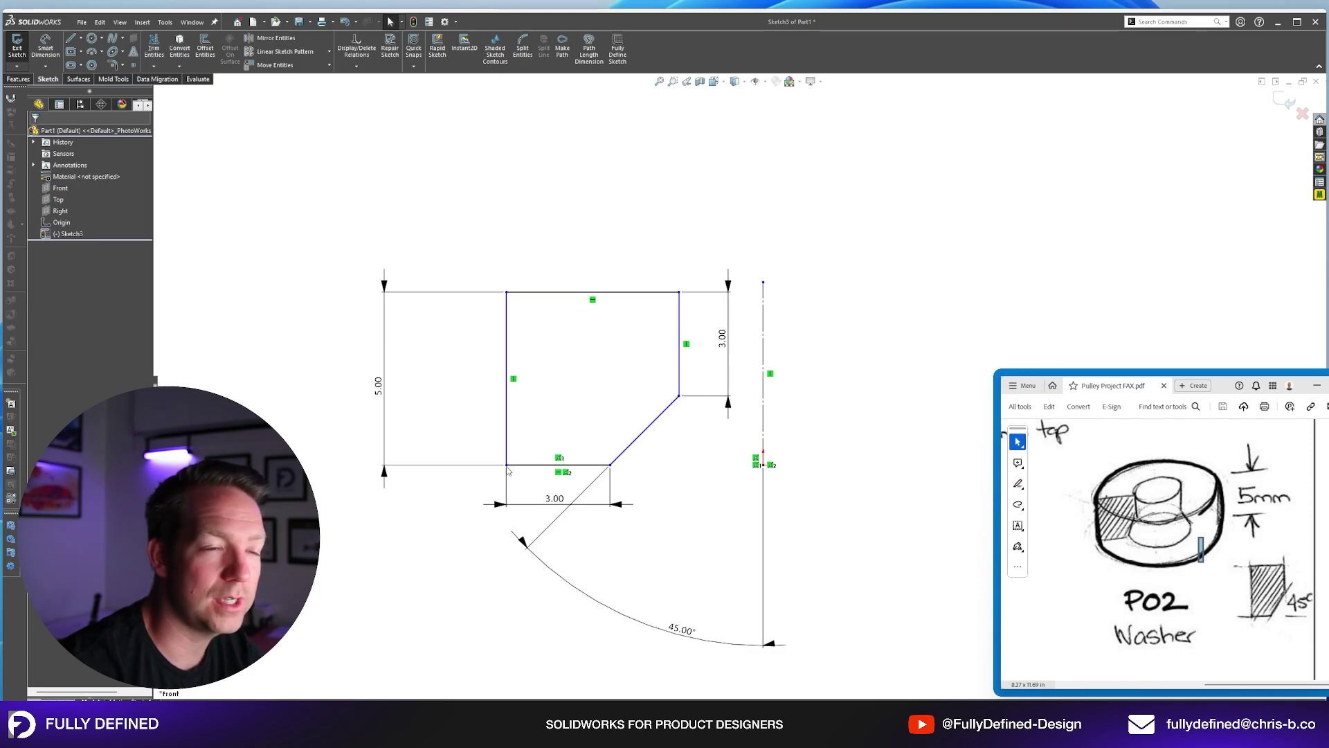
Dimension the profile's outer vertical edge across the centreline as a 15 mm diameter.
mouse_move(507, 465)
left_mouse_down()
mouse_move(459, 465)
mouse_move(563, 465)
mouse_move(415, 465)
mouse_move(542, 465)
mouse_move(469, 465)
mouse_move(524, 479)
mouse_move(447, 481)
mouse_move(531, 479)
mouse_move(478, 481)
left_mouse_up()
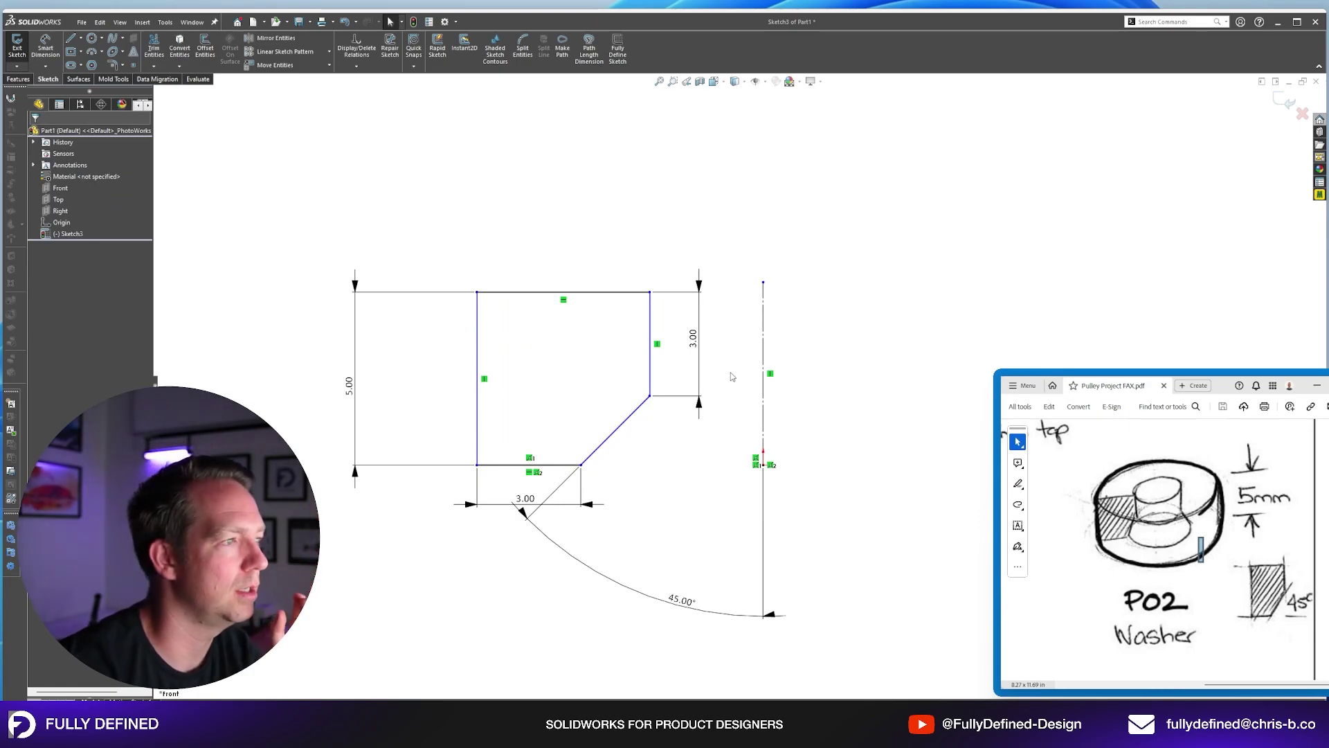
mouse_move(650, 379)
left_mouse_down()
mouse_move(461, 378)
mouse_move(677, 387)
mouse_move(668, 382)
left_mouse_up()
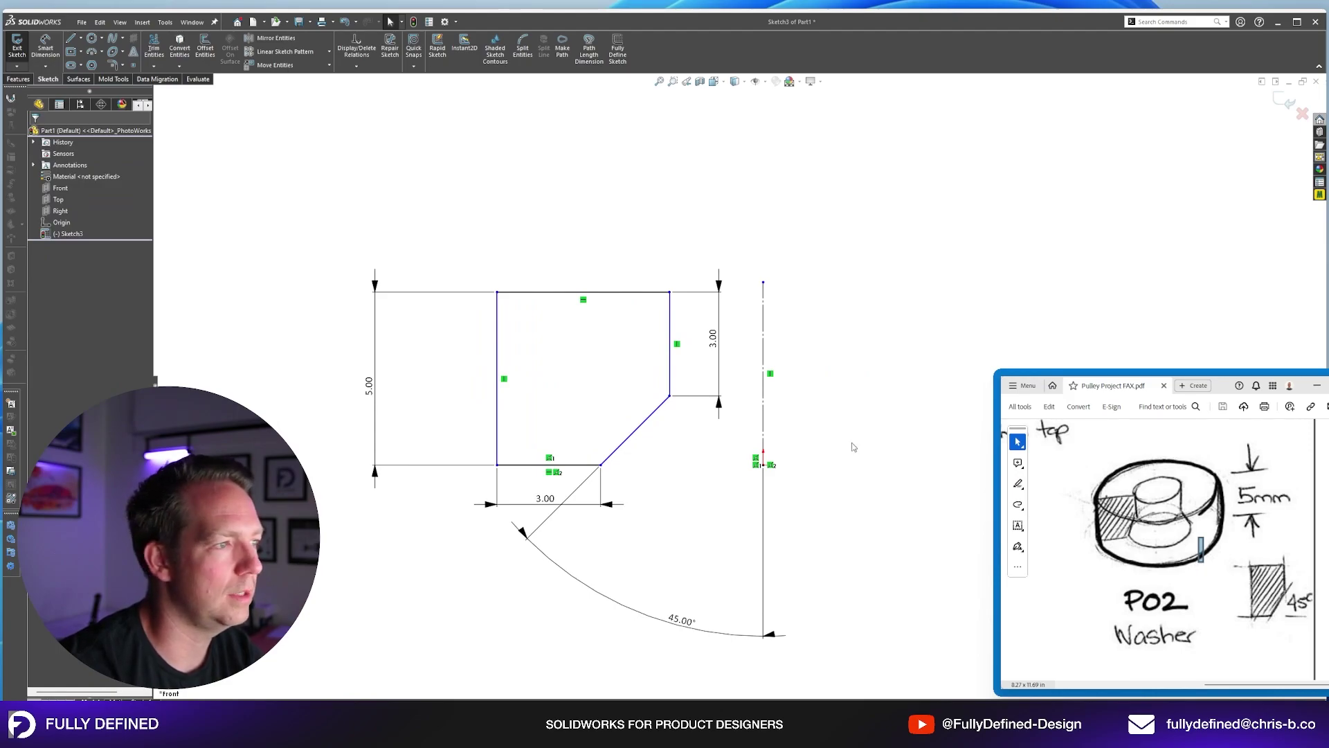
left_click_drag(494, 342, 765, 336)
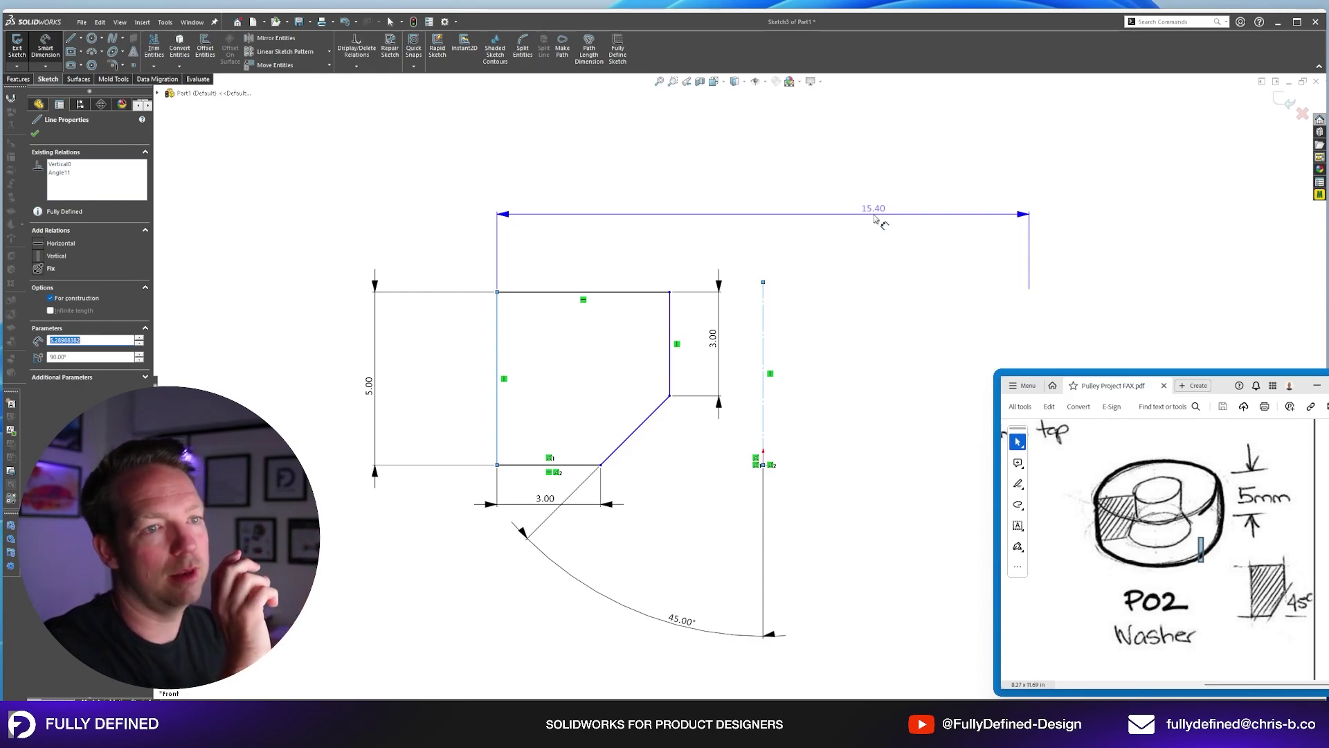
left_click(876, 220)
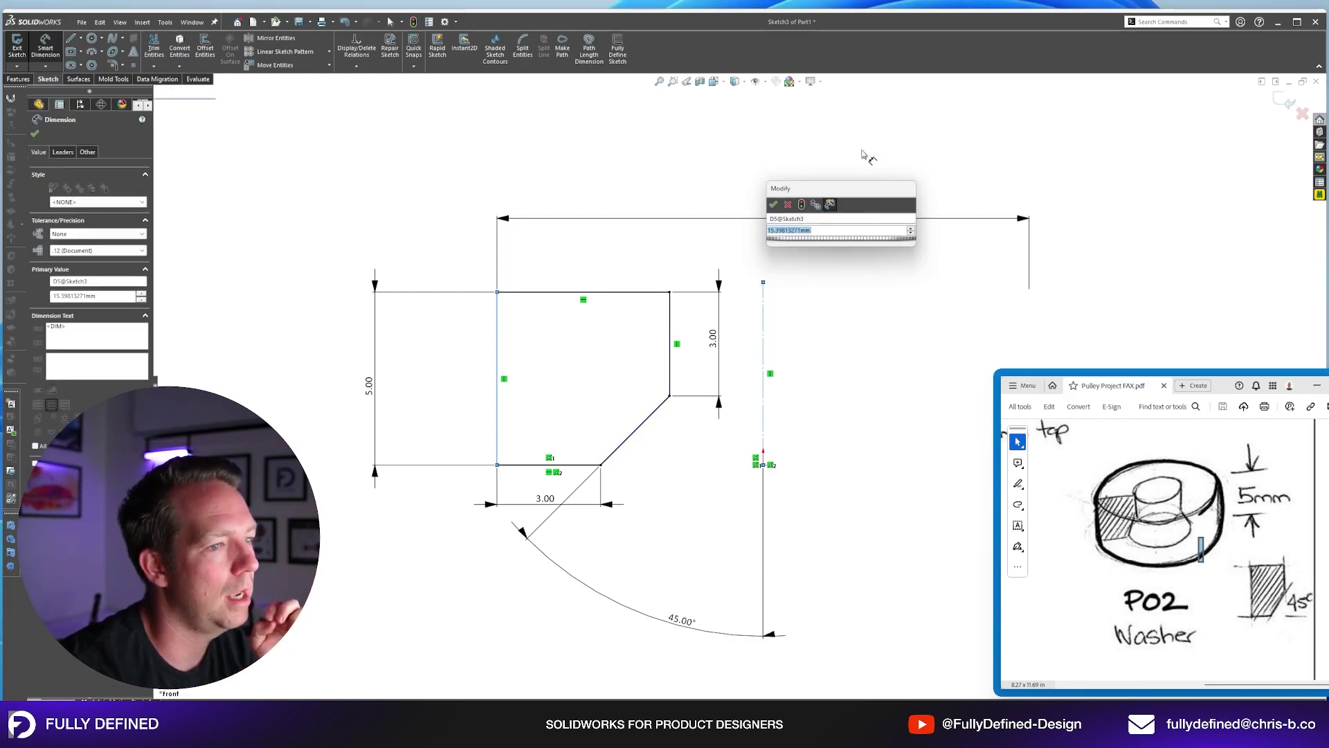
type("15")
key("Return")
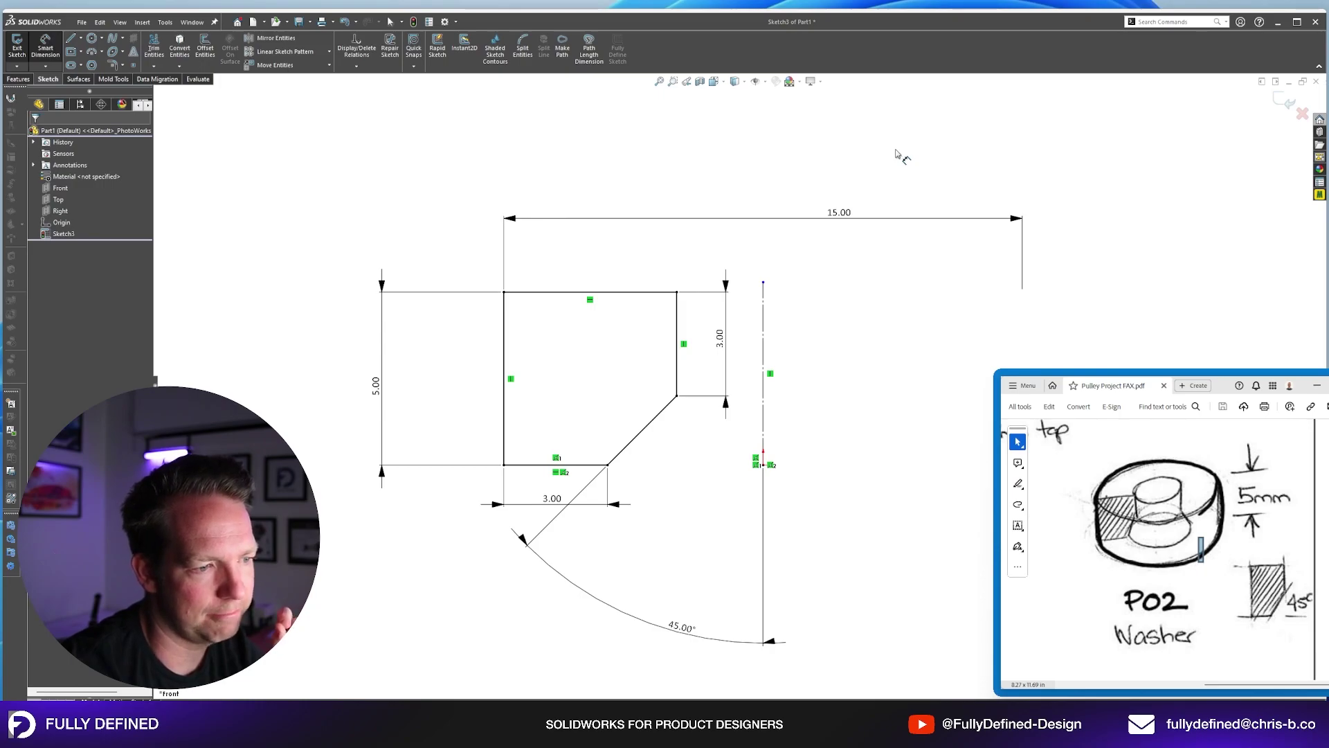
key("Escape")
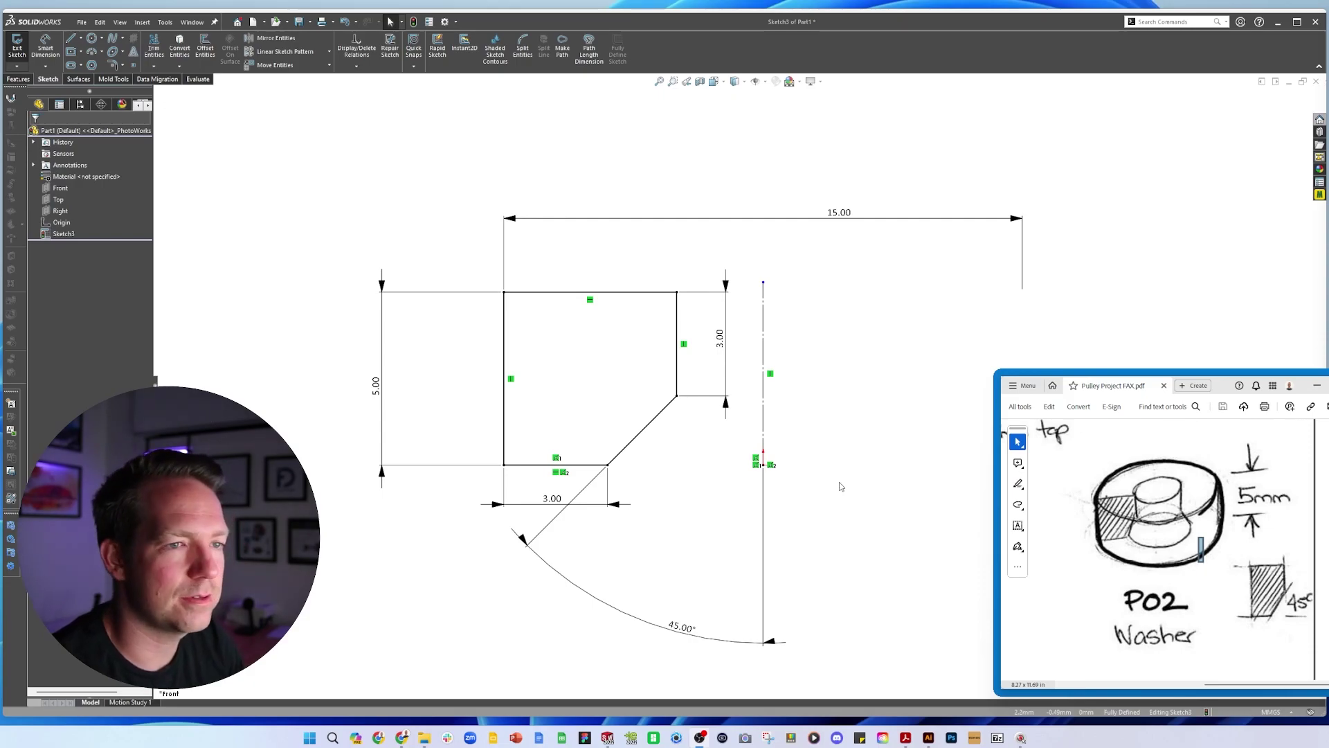
Extend the centreline's upper end so the line is about 6.4 mm long, reaching above the profile.
left_click(667, 407)
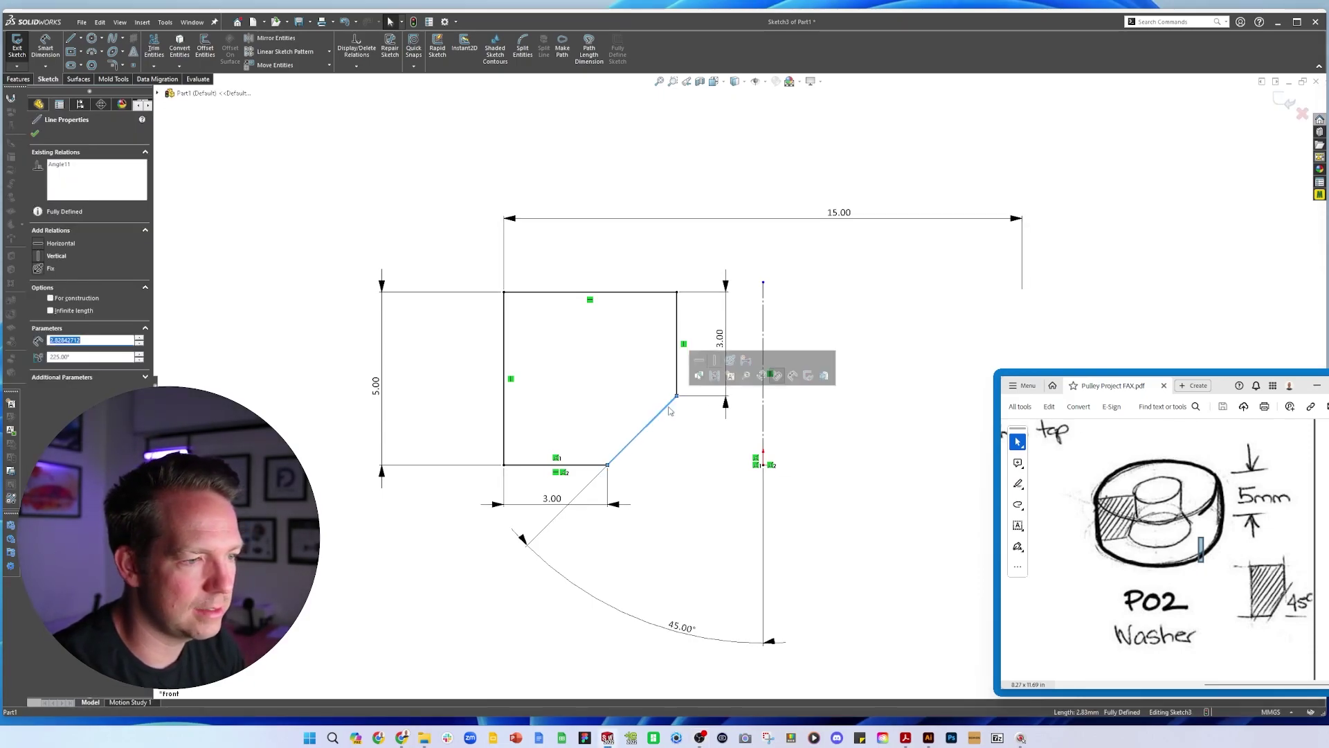
key("Escape")
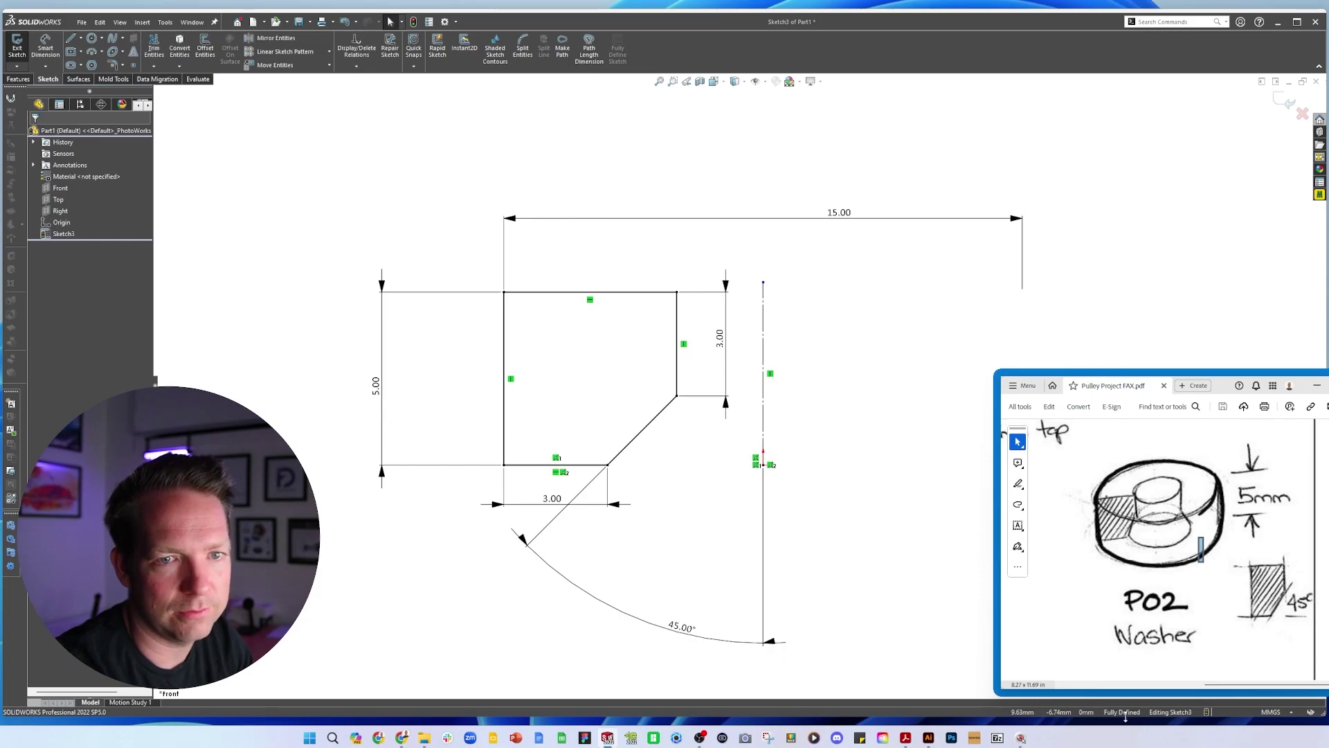
left_click_drag(763, 282, 784, 242)
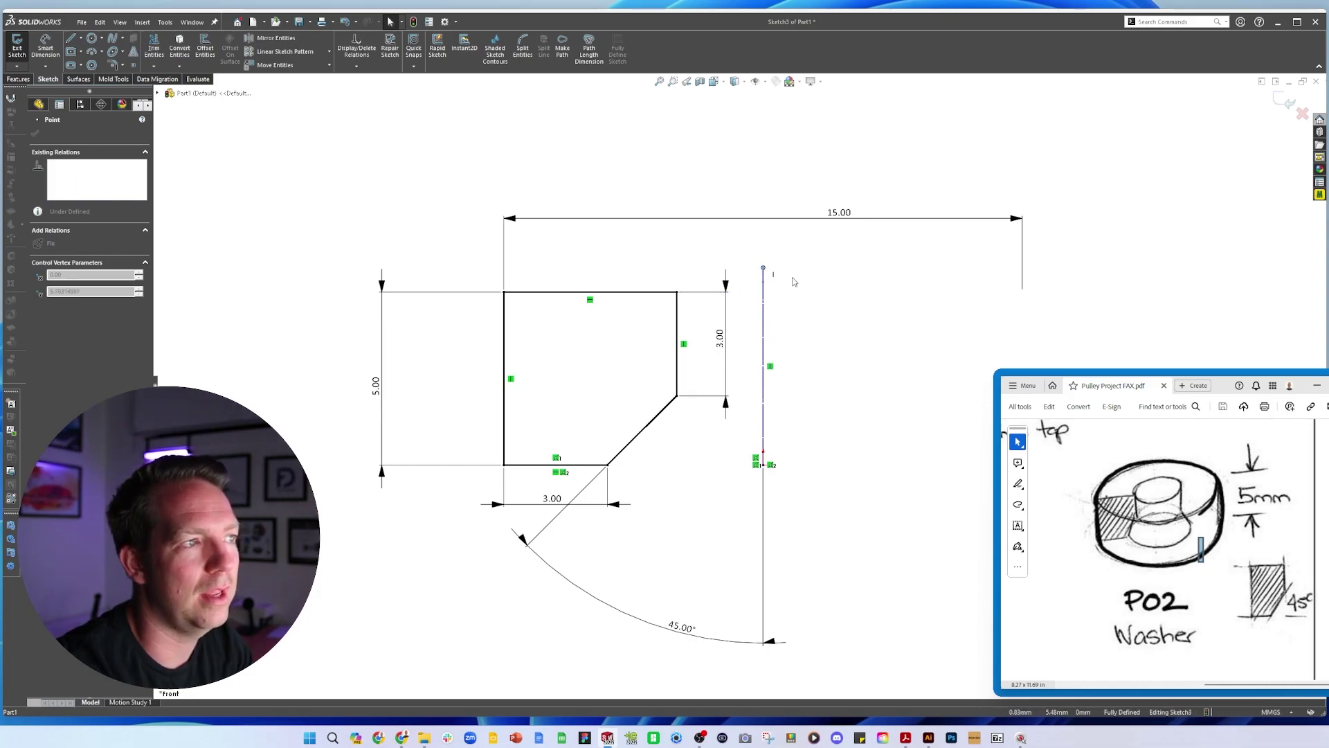
key("Escape")
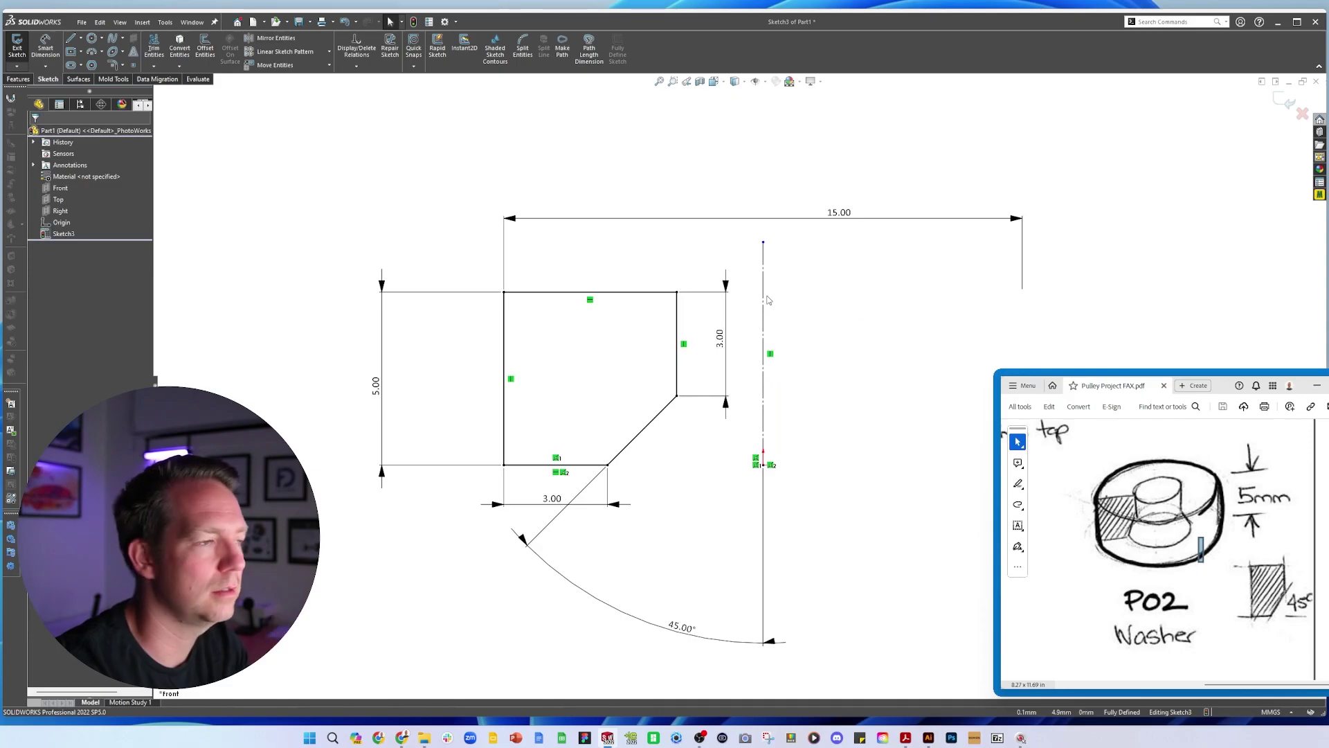
Change the centreline to a solid line and back to construction geometry.
left_click(764, 299)
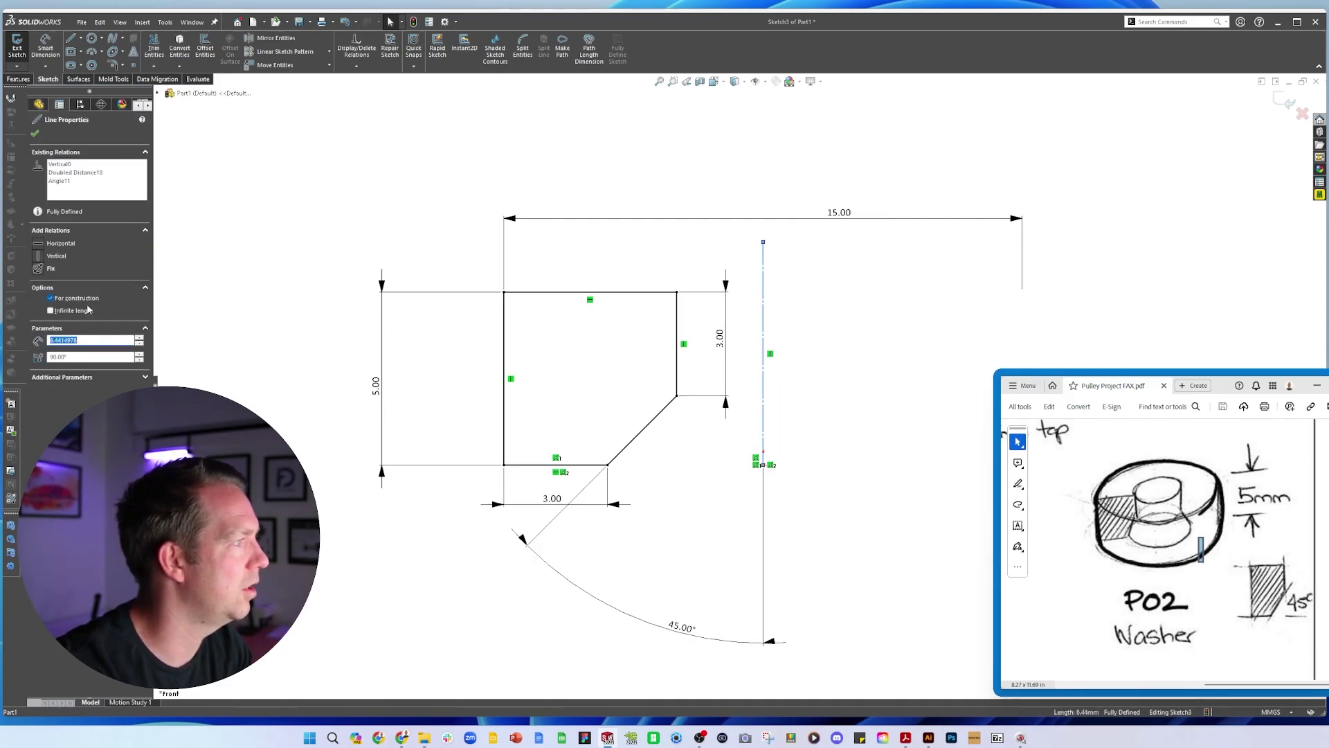
left_click(82, 299)
left_click(329, 252)
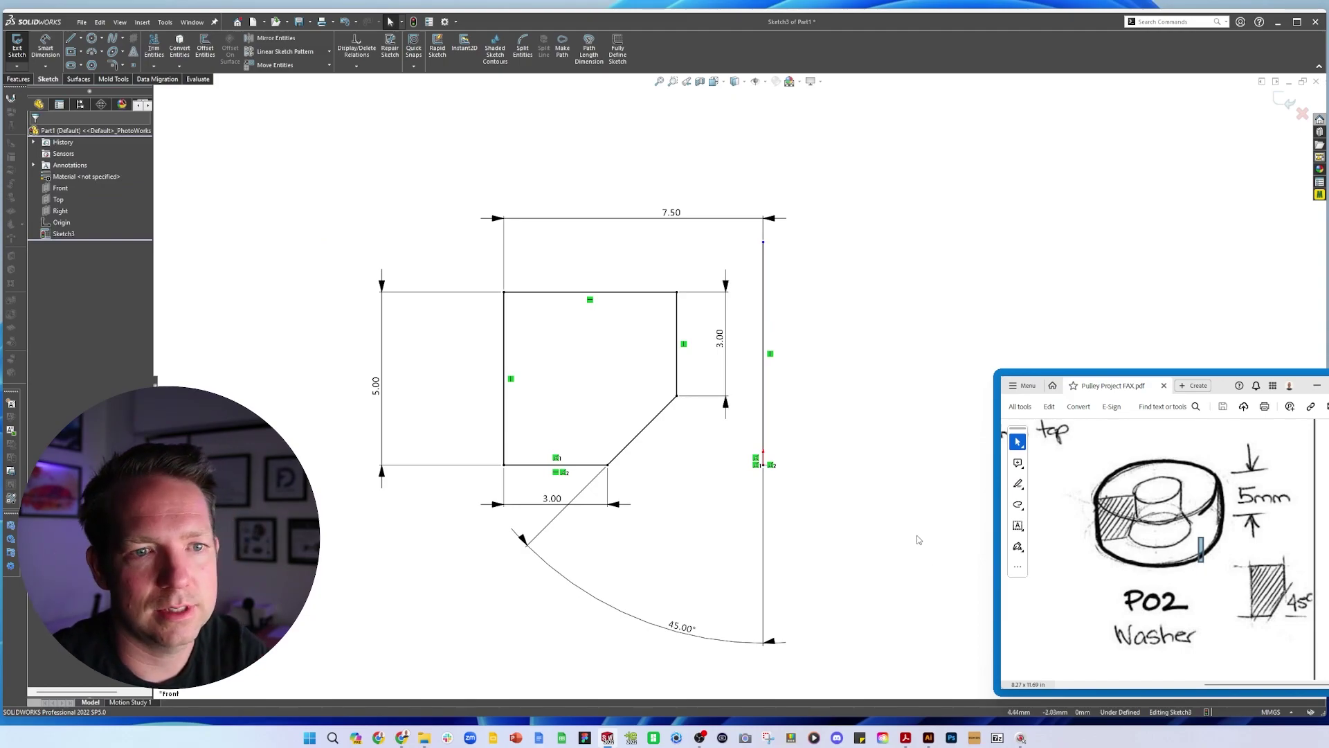
left_click(764, 415)
left_click(72, 305)
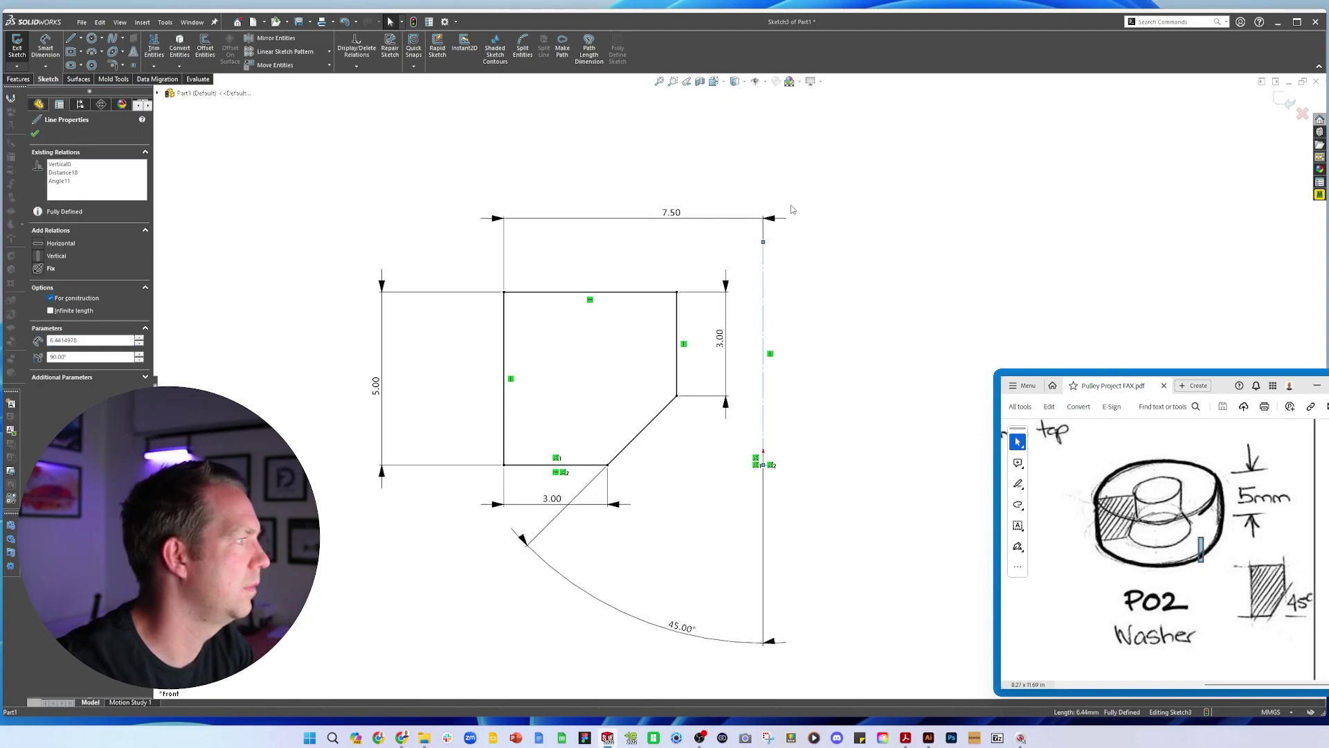
left_click(914, 265)
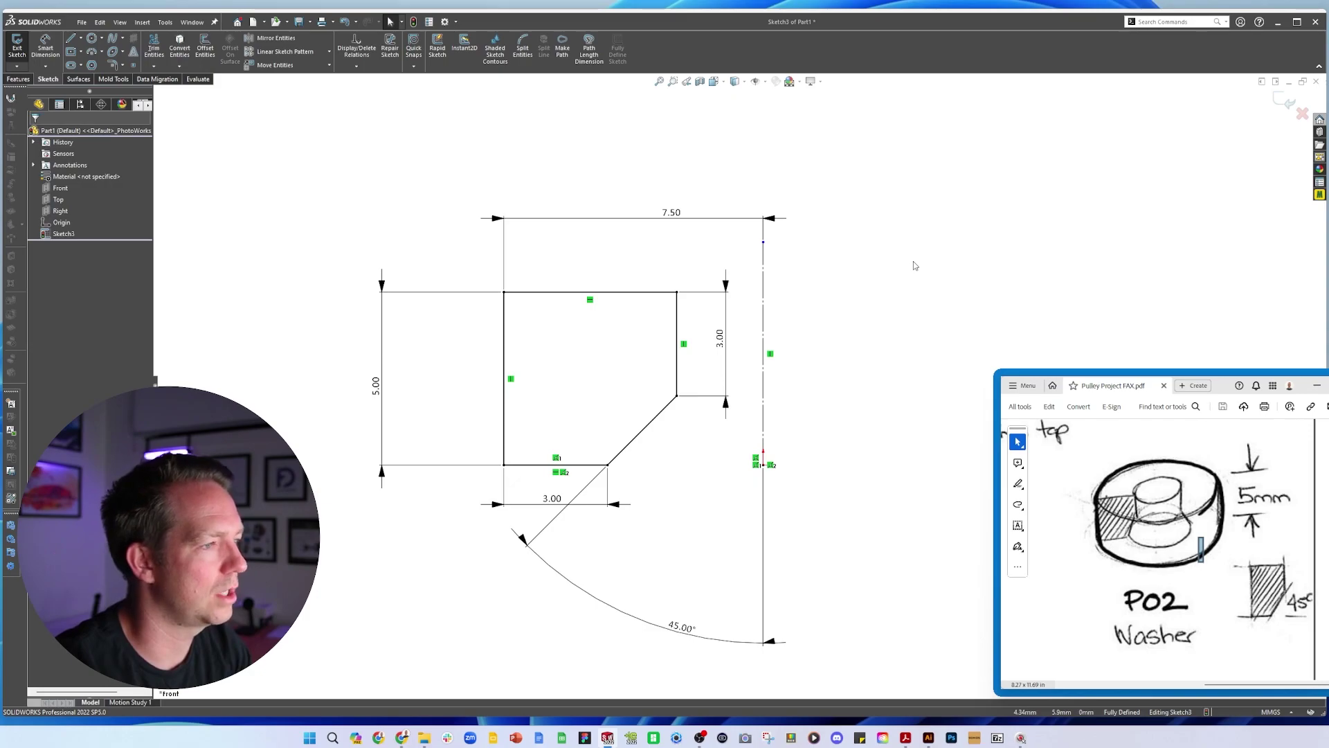
Exit the sketch, hide the reference PDF and set up a Revolve of the washer profile about the centreline.
left_click(1283, 101)
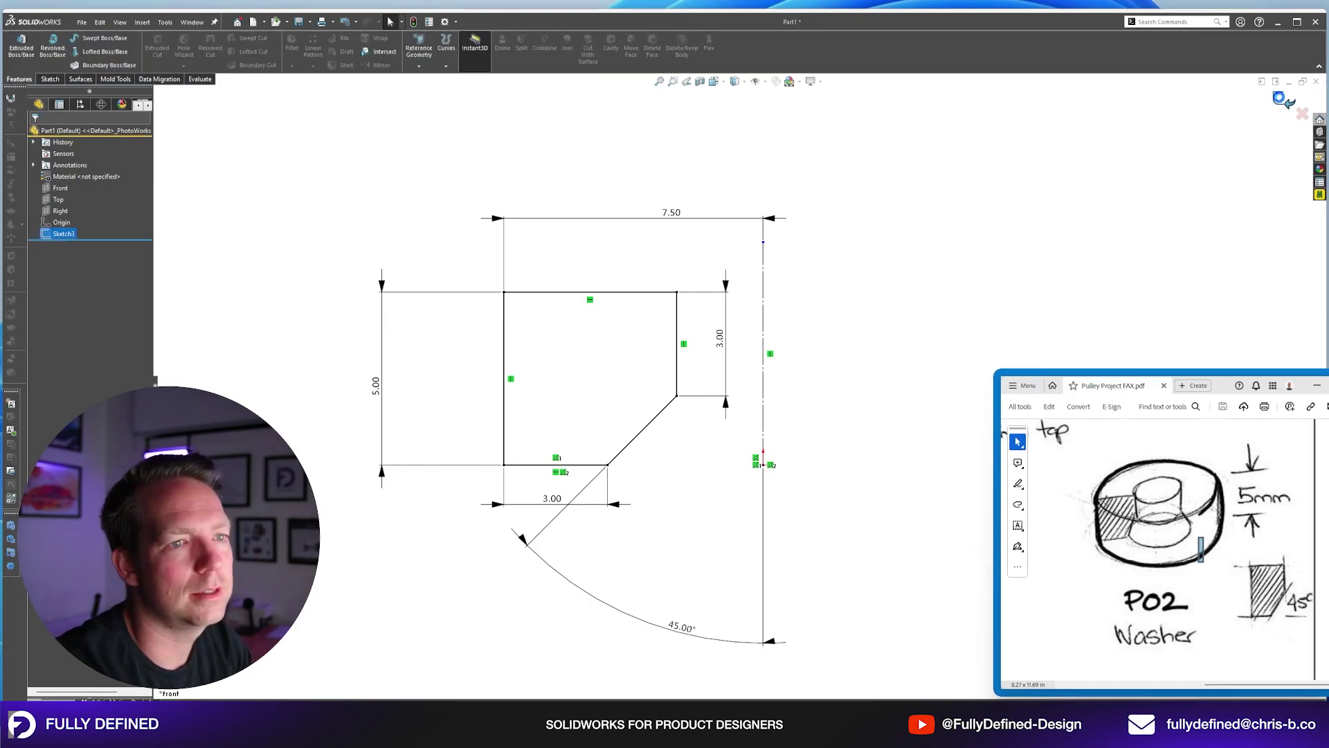
left_click(1317, 386)
mouse_move(831, 357)
middle_mouse_down()
mouse_move(720, 353)
mouse_move(736, 341)
mouse_move(774, 442)
mouse_move(810, 408)
middle_mouse_up()
left_click(52, 47)
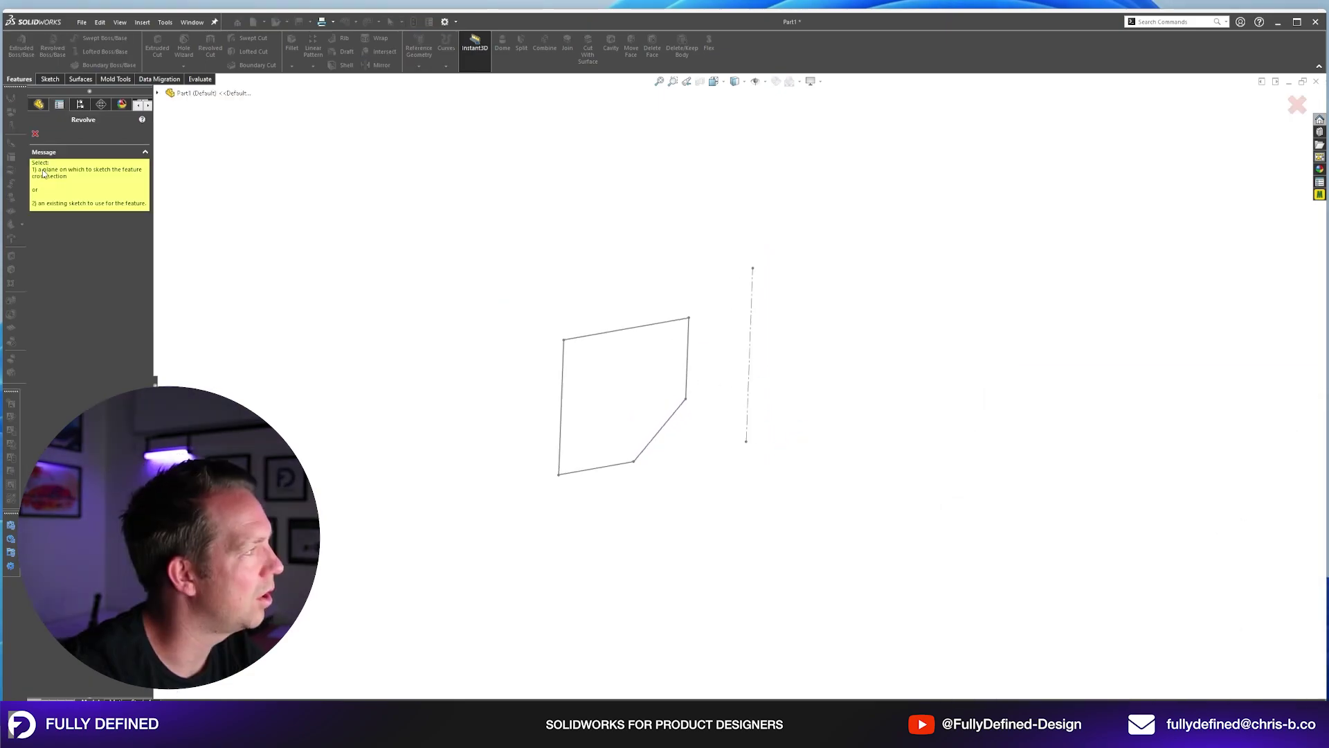
left_click(601, 338)
left_click(49, 134)
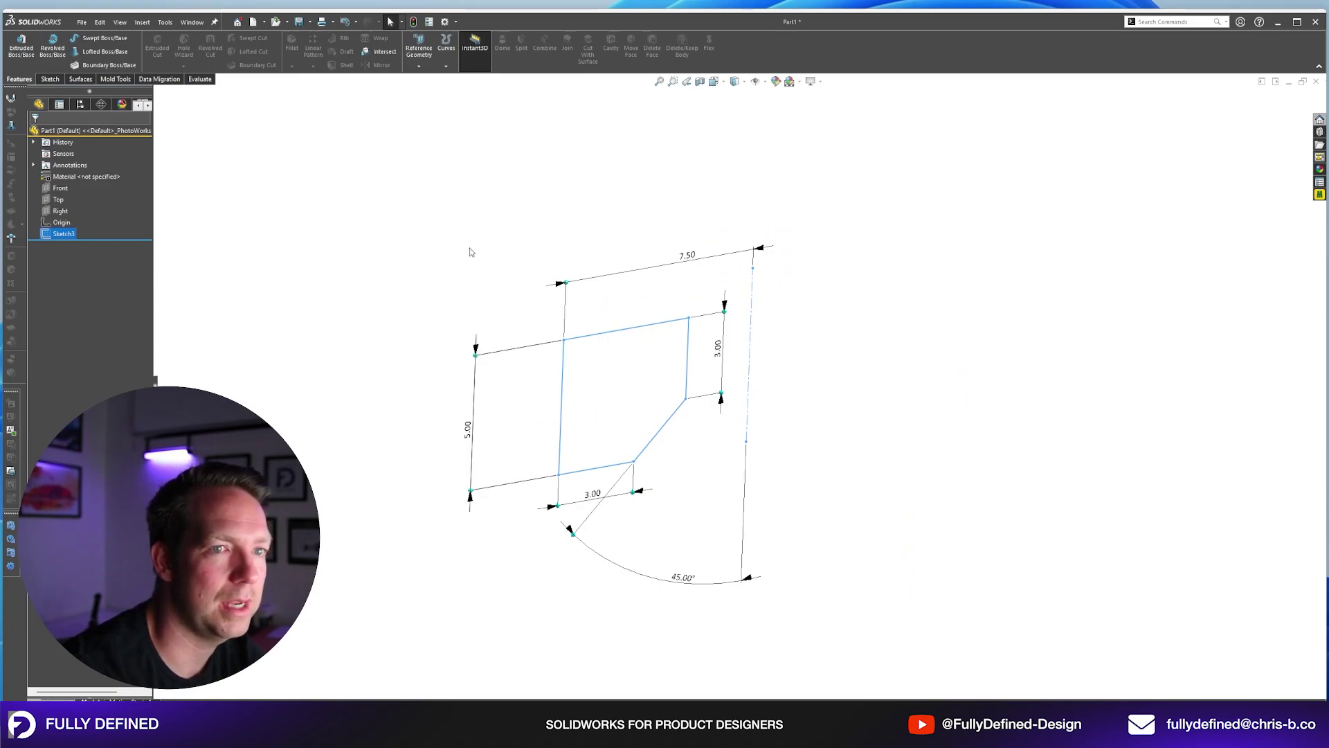
left_click(53, 50)
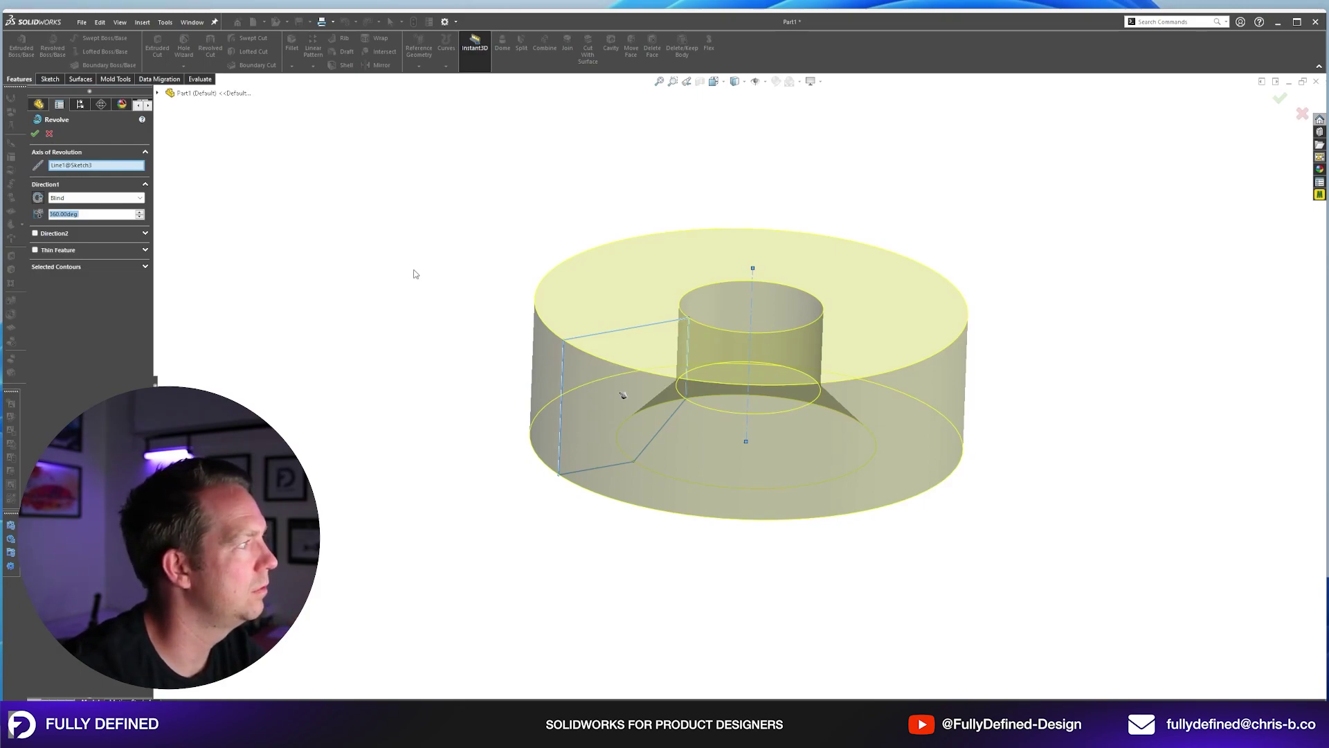
scroll(728, 315, "down", 3)
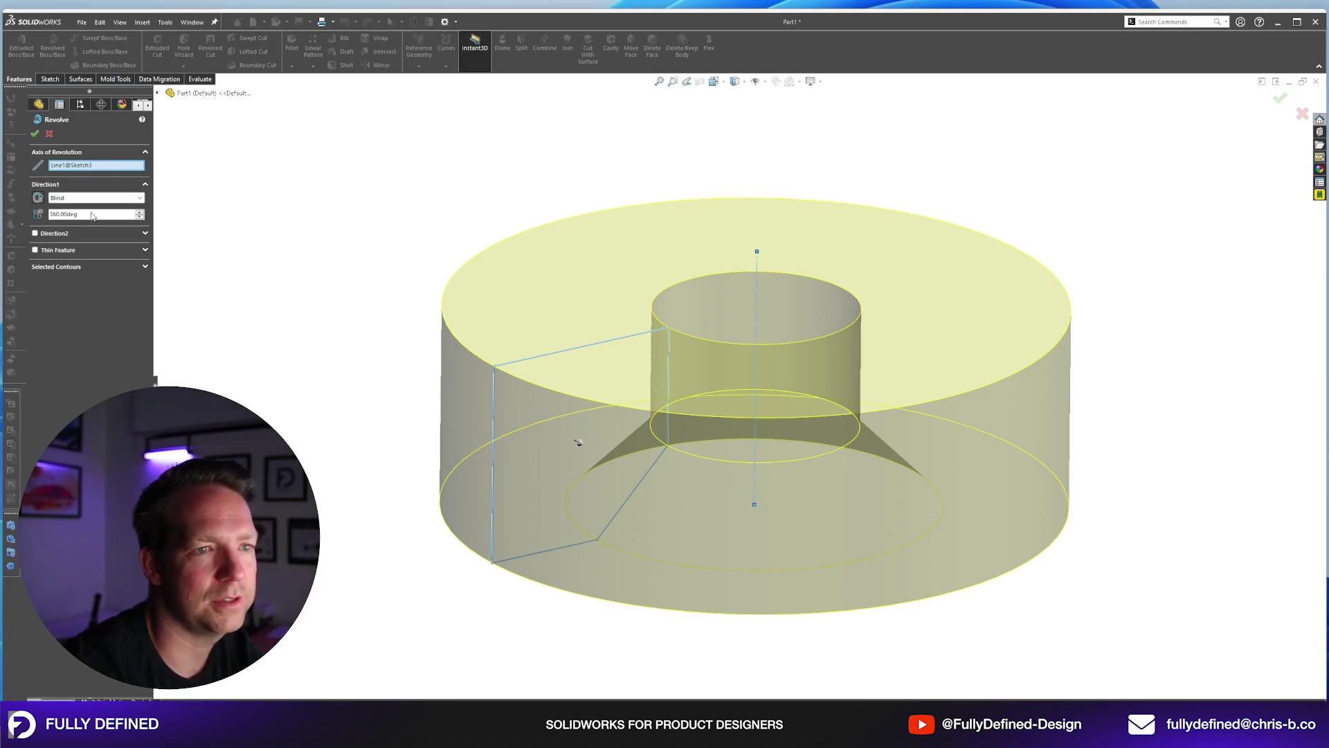
Reduce the revolve angle to 320 degrees and inspect the open section of the preview.
left_click(140, 217)
left_click(140, 217)
left_click_drag(140, 217, 100, 226)
middle_click_drag(532, 254, 602, 449)
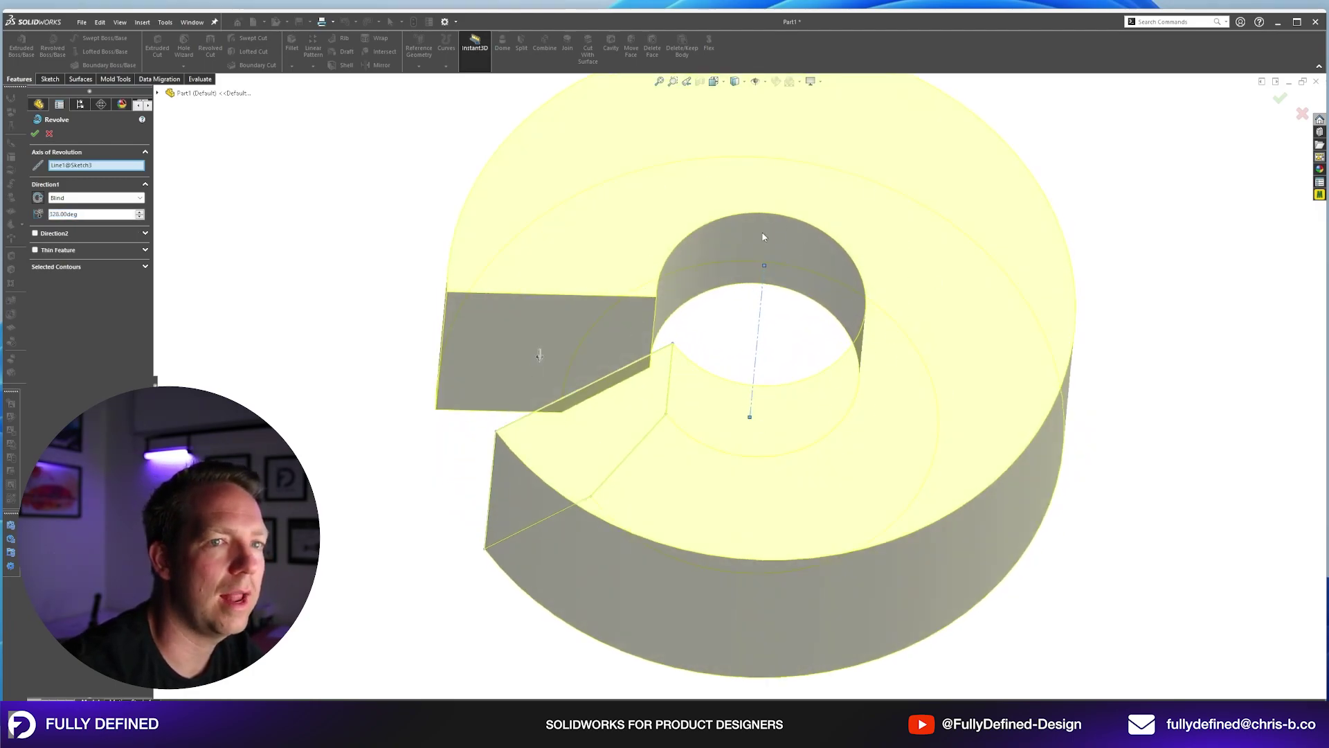
middle_click_drag(774, 362, 778, 347)
Set the revolve angle to 360 degrees and accept the revolved washer body.
left_click(125, 213)
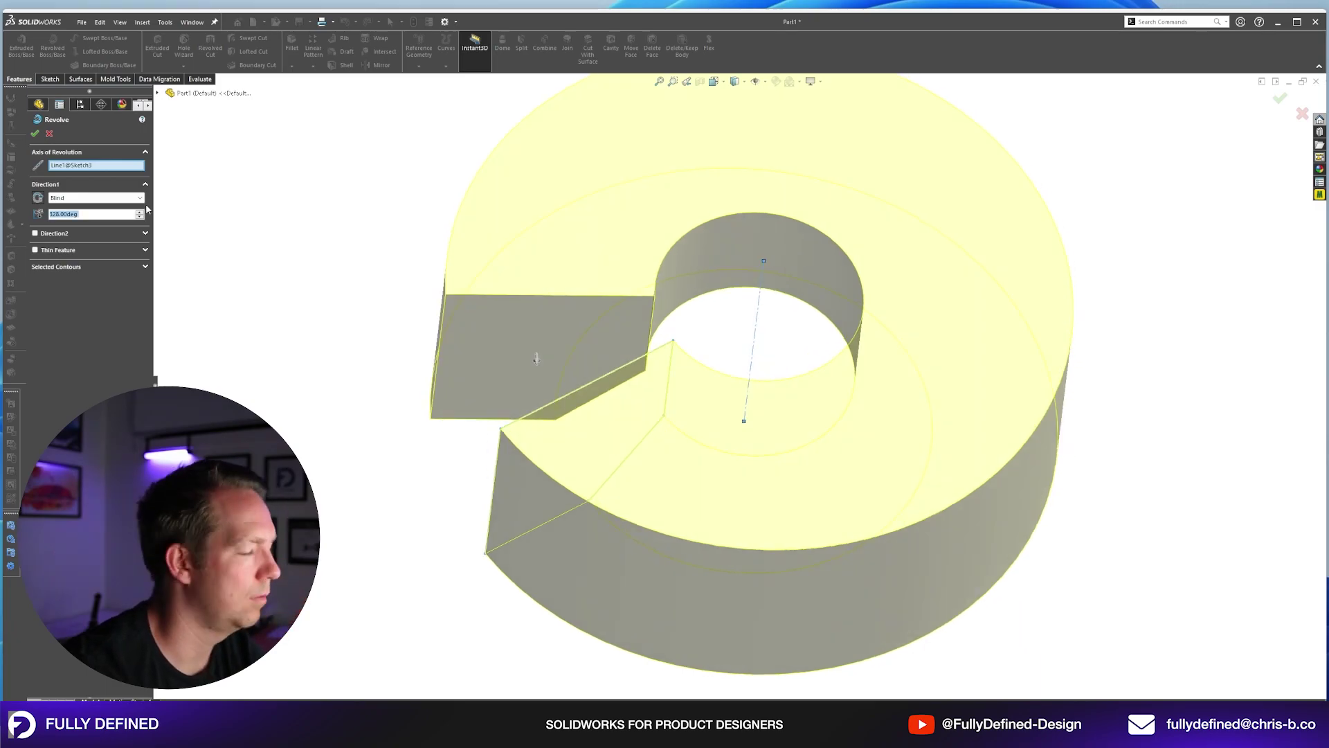
type("360")
key("Return")
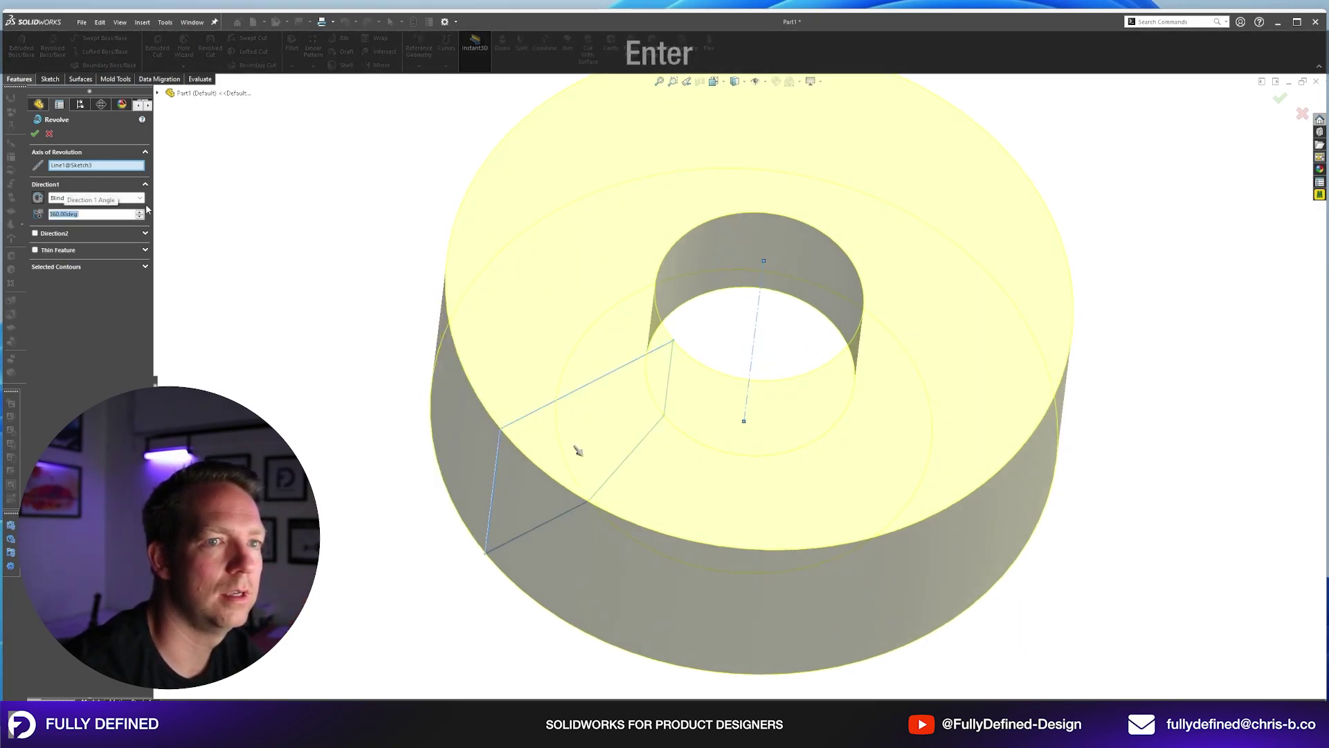
left_click(270, 199)
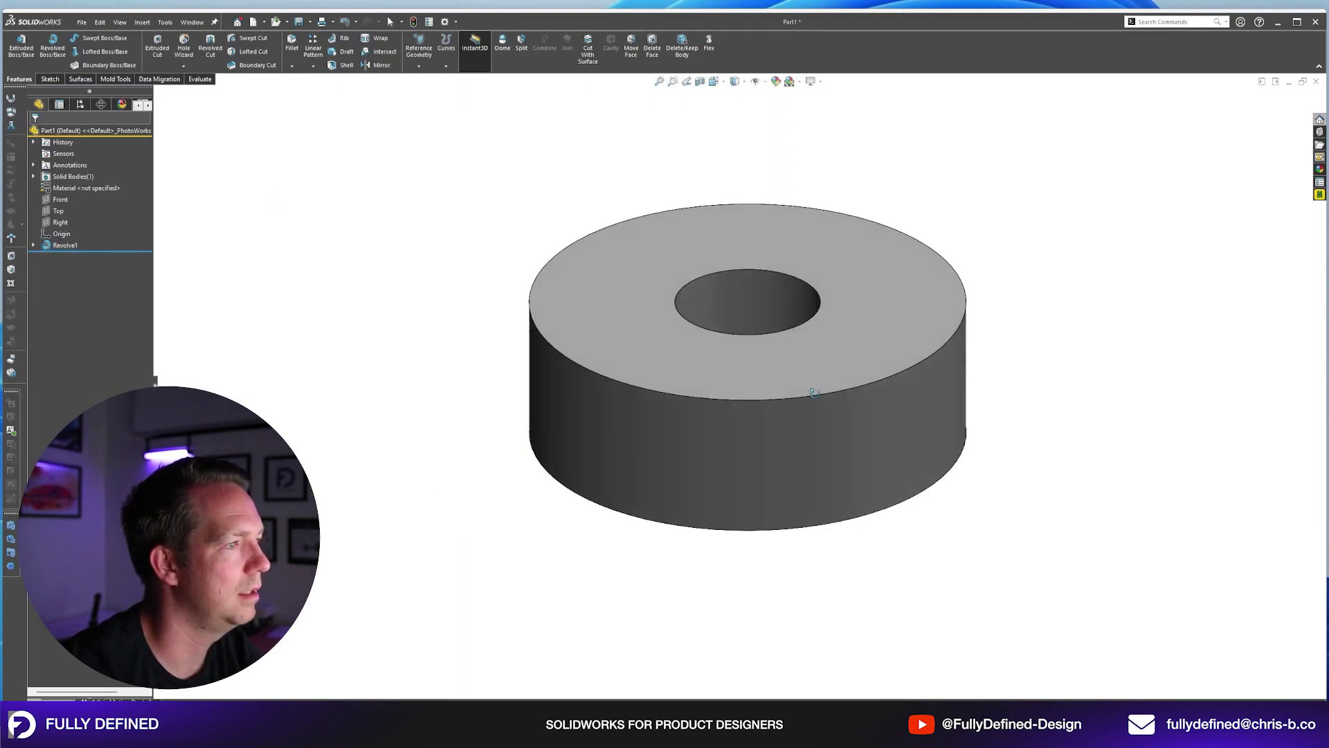
middle_click_drag(815, 388, 816, 398)
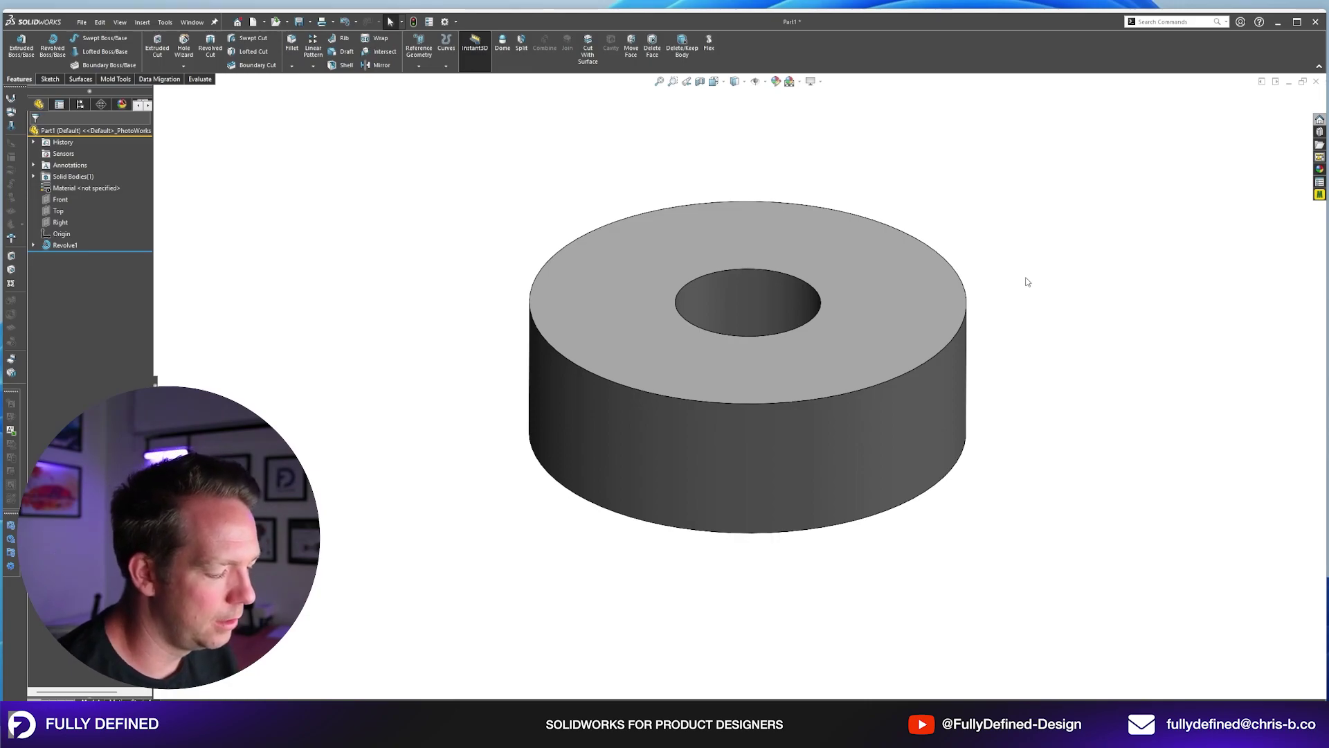
Start saving the part and create a folder named Recorded Pulley Parts inside the 1 - Pulley folder as its location.
key("ctrl+s")
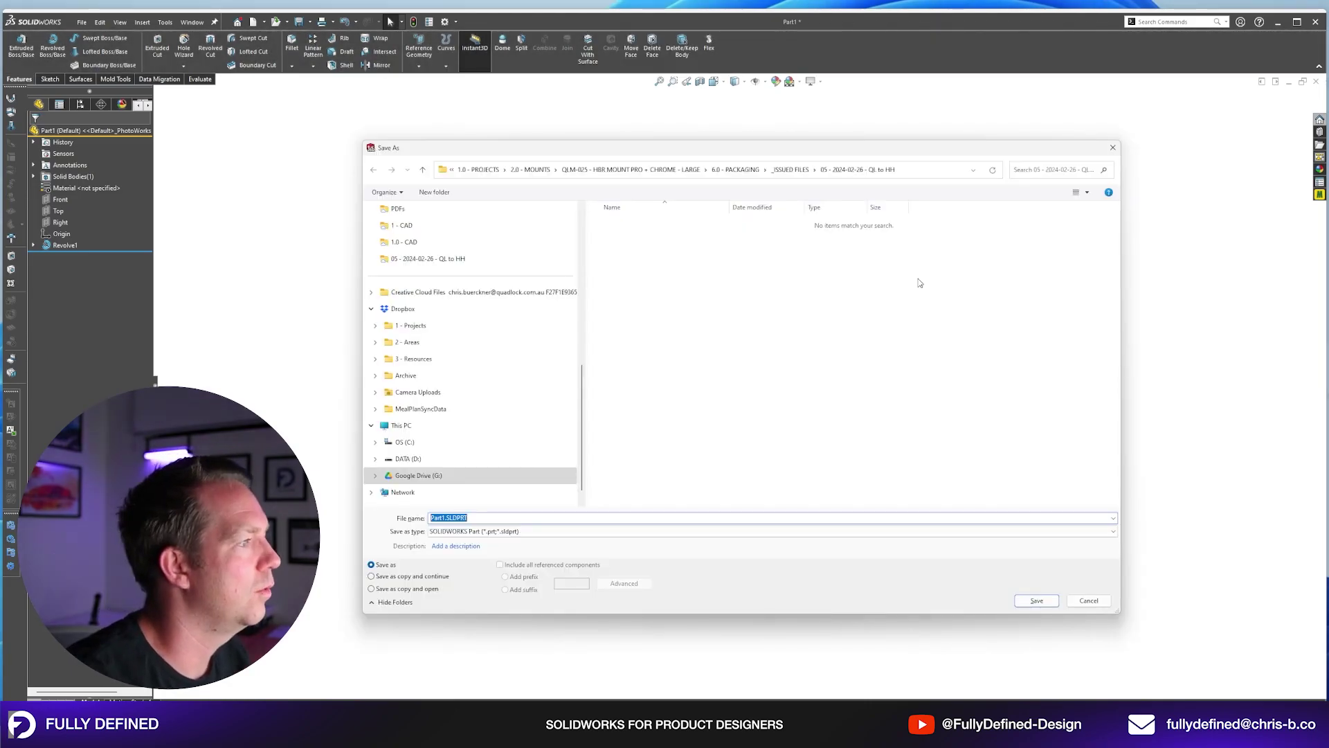
left_click(415, 325)
double_click(629, 223)
left_click(637, 255)
double_click(637, 255)
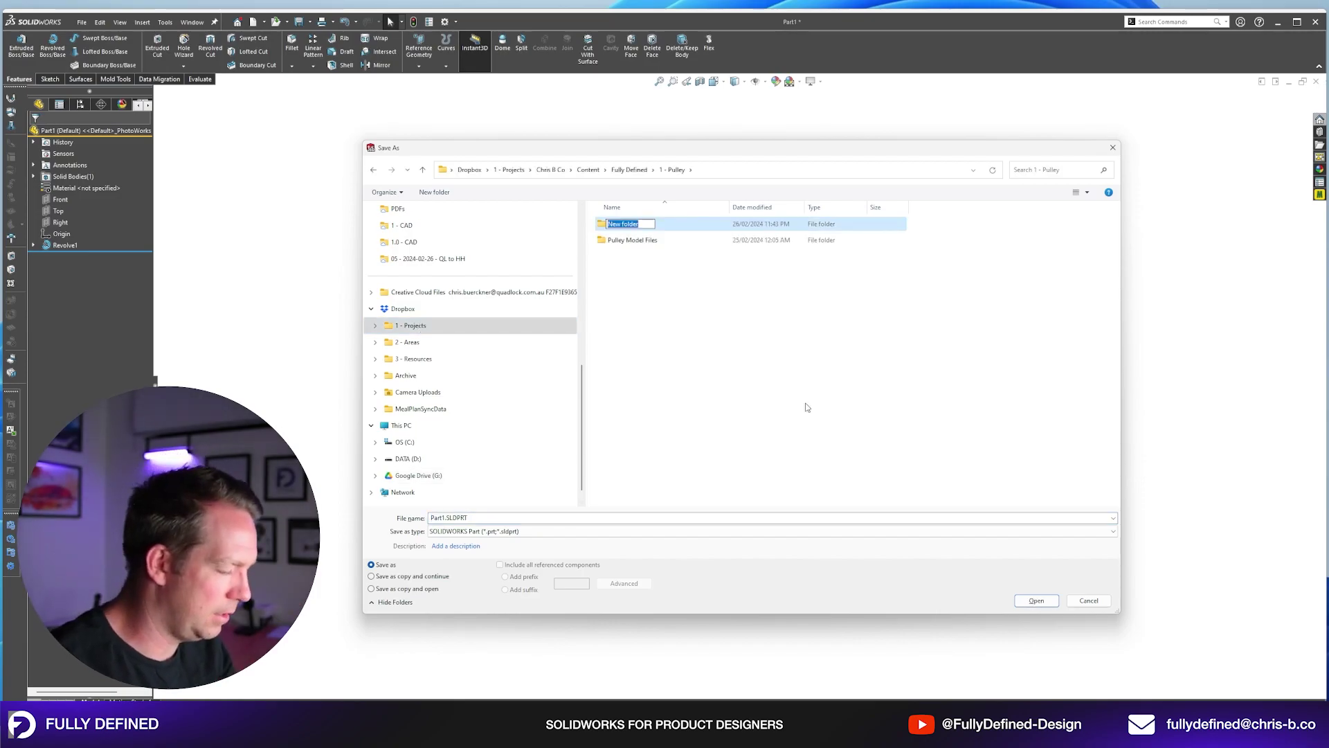
type("Recor")
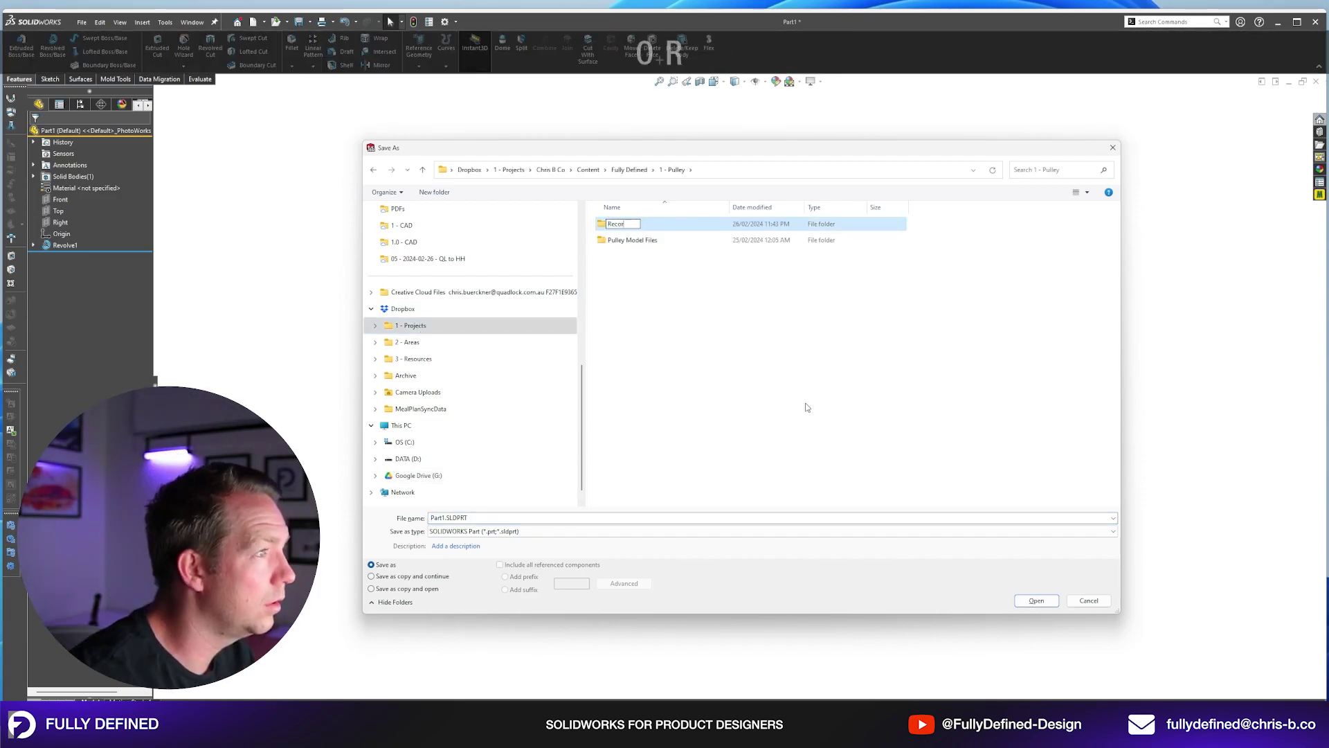
type("ded Pulley Parts")
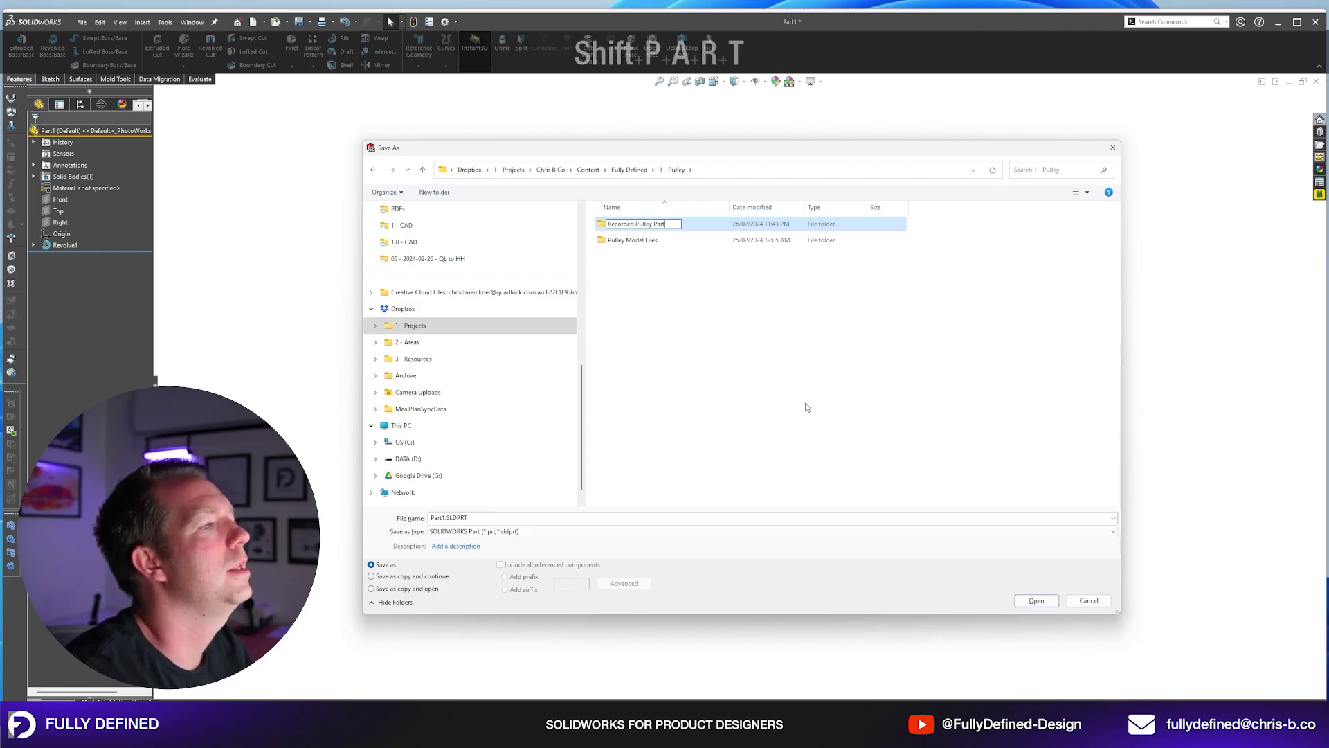
key("Return")
double_click(658, 224)
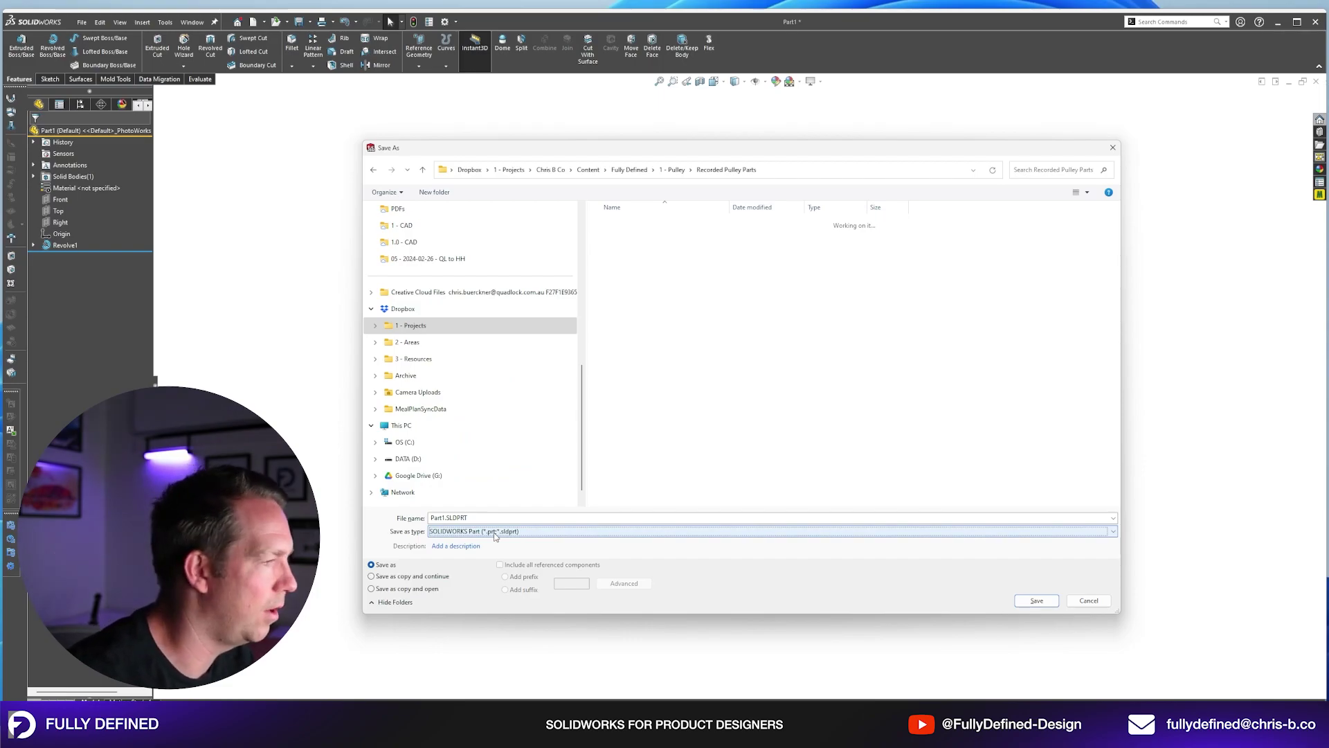
Bring back the pulley drawing PDF for reference and save the part as P02 in the Recorded Pulley Parts folder.
left_click(523, 736)
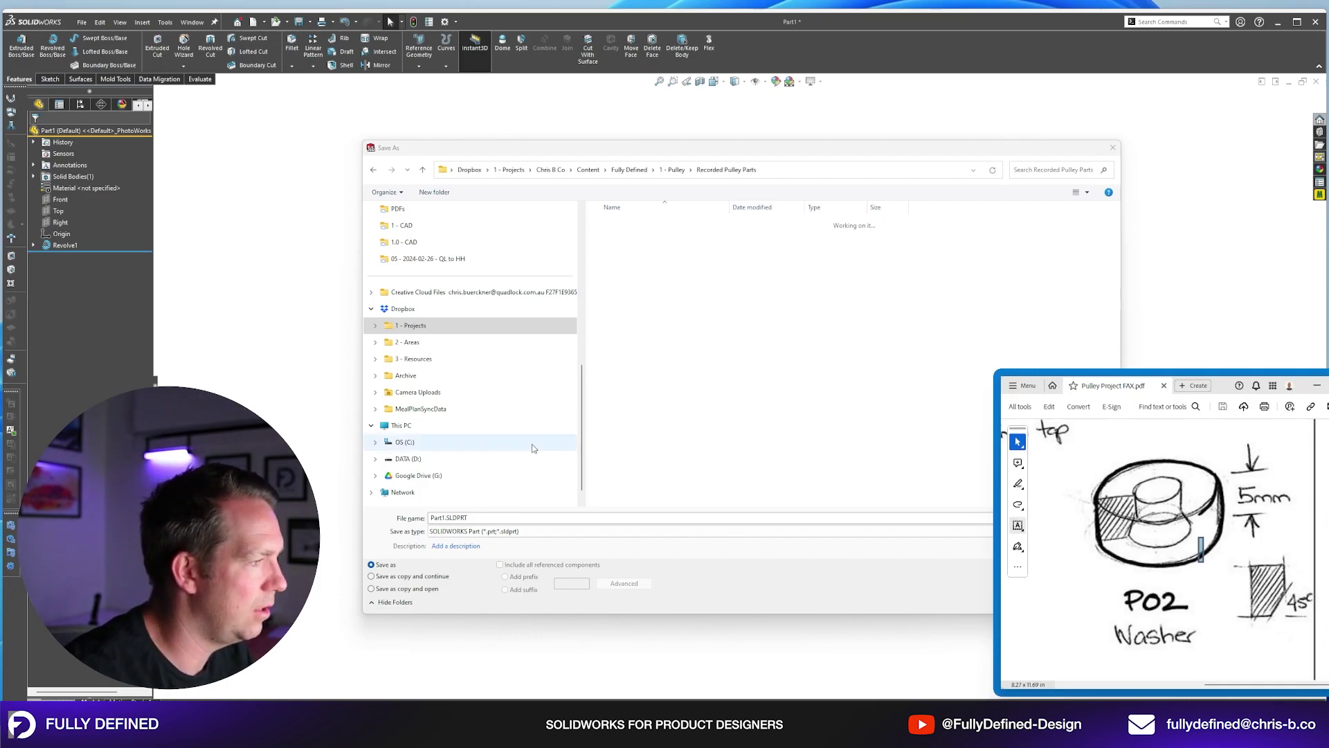
left_click(497, 509)
type("P02")
key("Return")
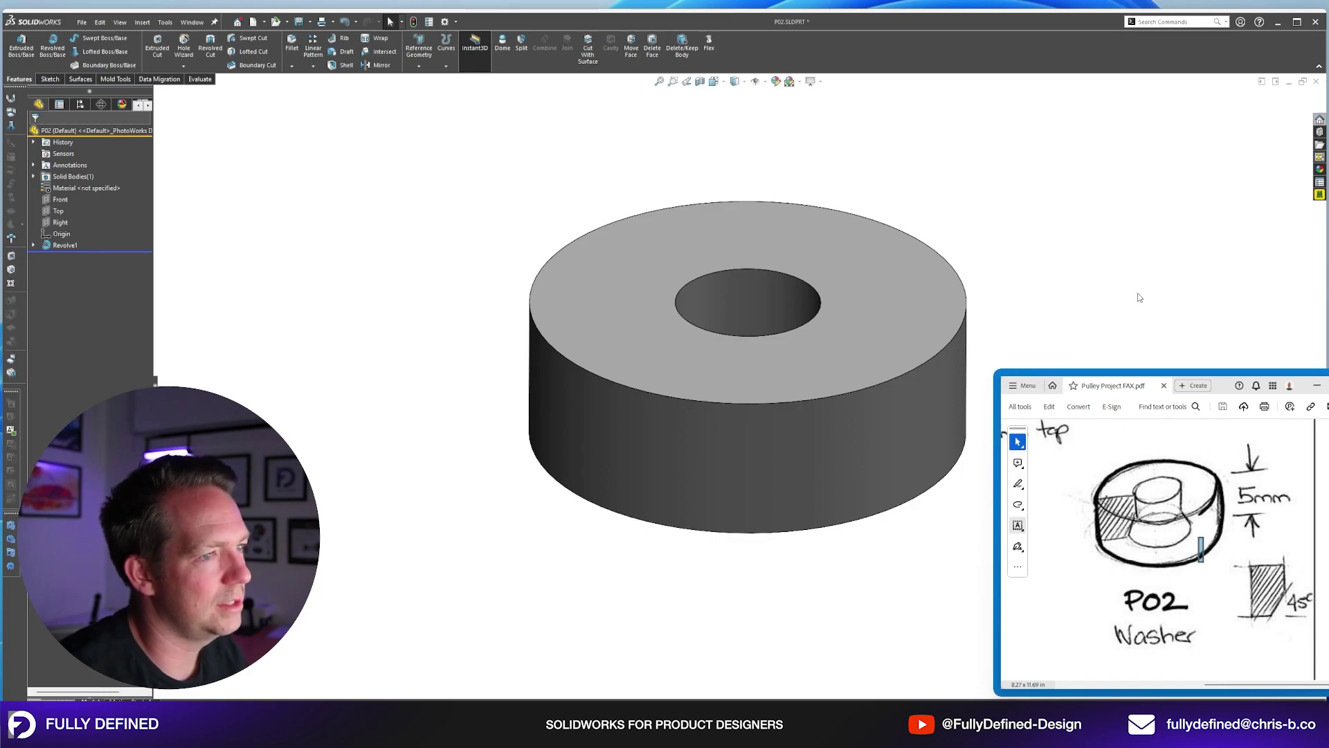
Examine the P06 Bush sketch and its dimensions in the pulley project PDF.
key("ctrl")
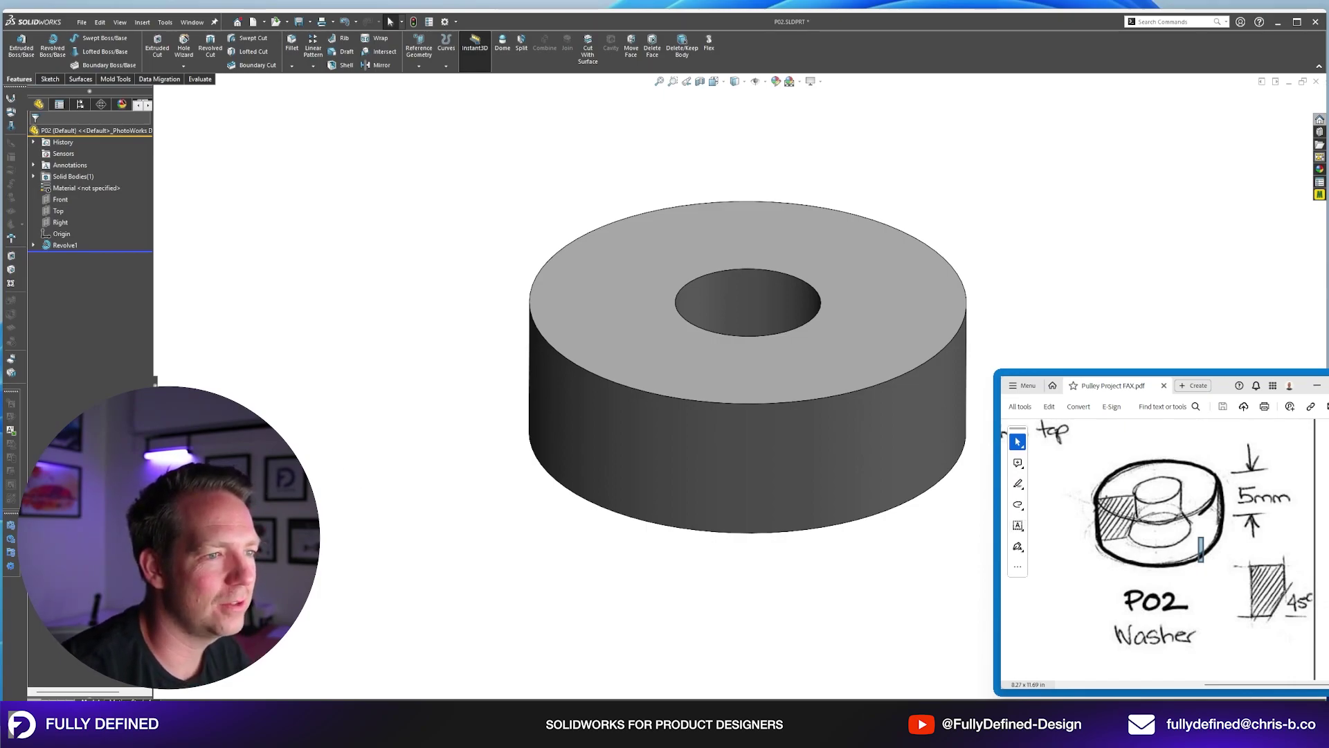
scroll(1169, 536, "up", 3)
scroll(1169, 537, "up", 10)
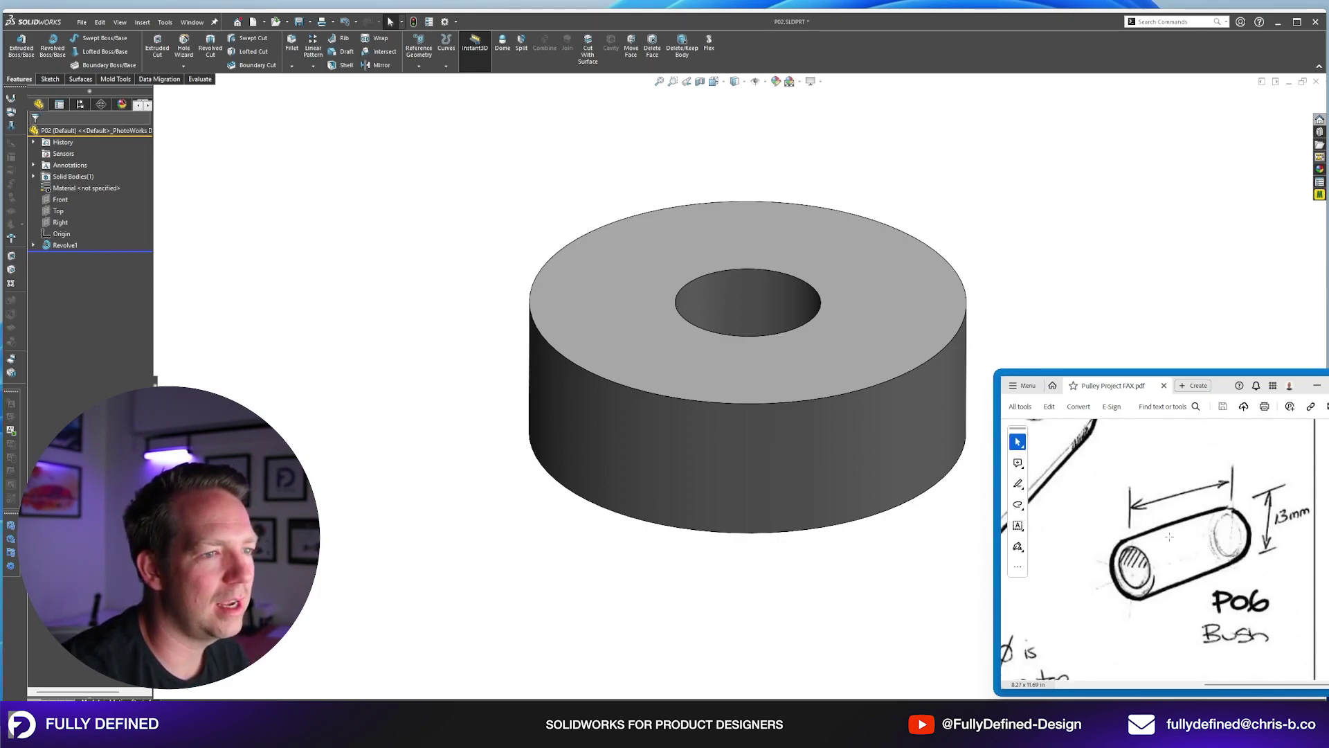
scroll(1169, 537, "down", 5)
scroll(1169, 537, "right", 5)
scroll(1169, 537, "up", 10)
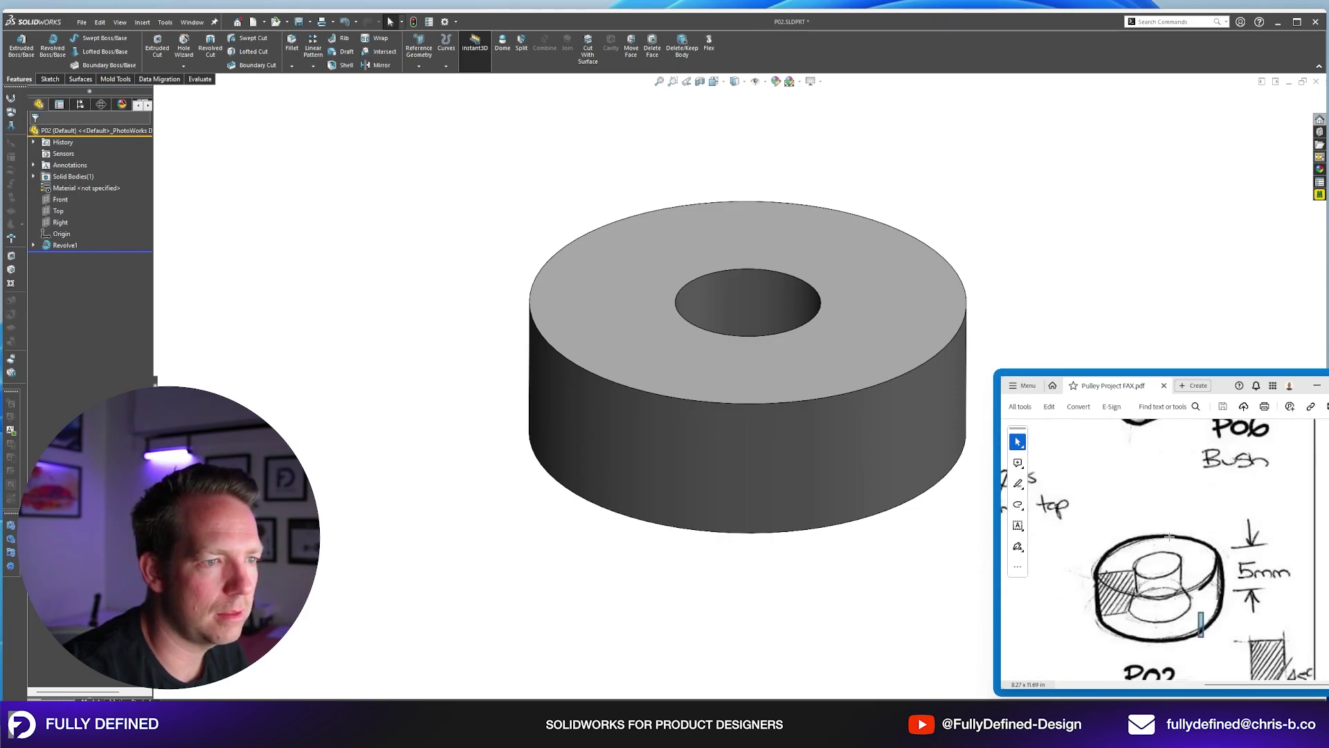
scroll(1169, 536, "down", 5)
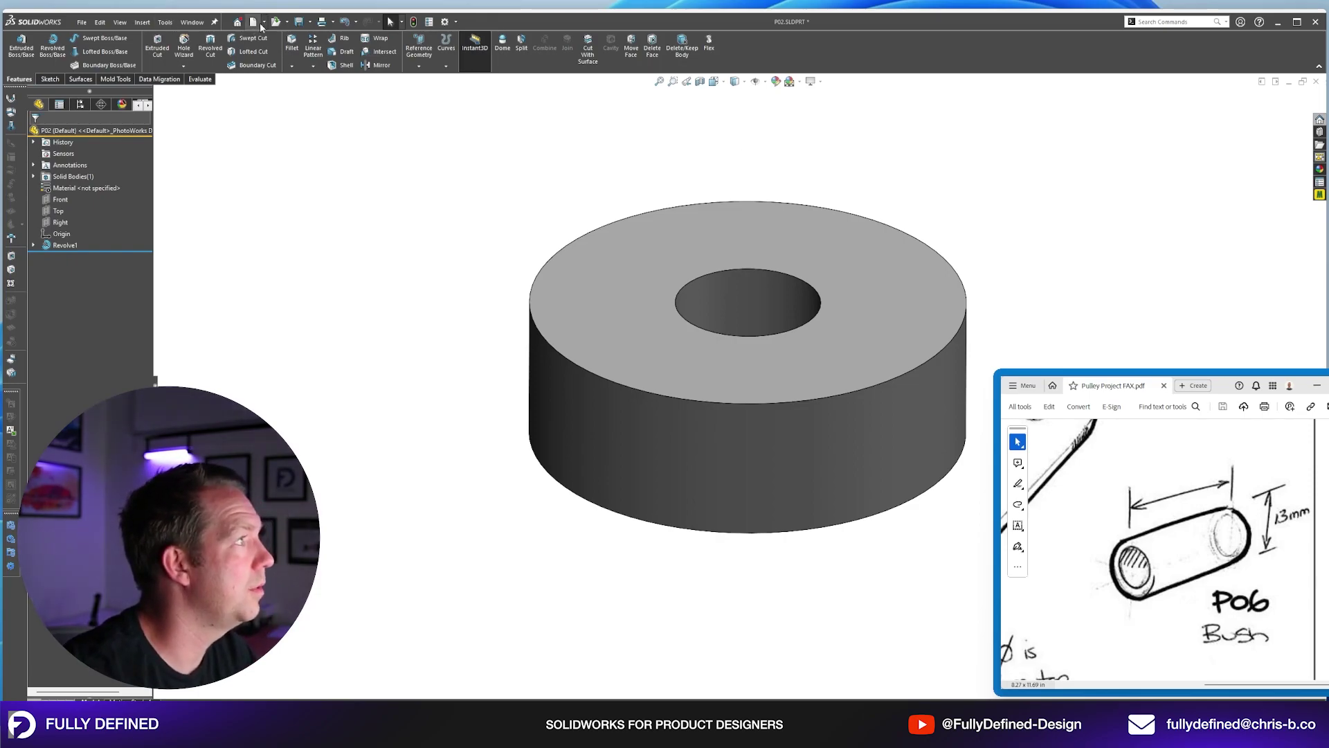
Create a new part document and start a sketch on the Right plane.
key("ctrl+n")
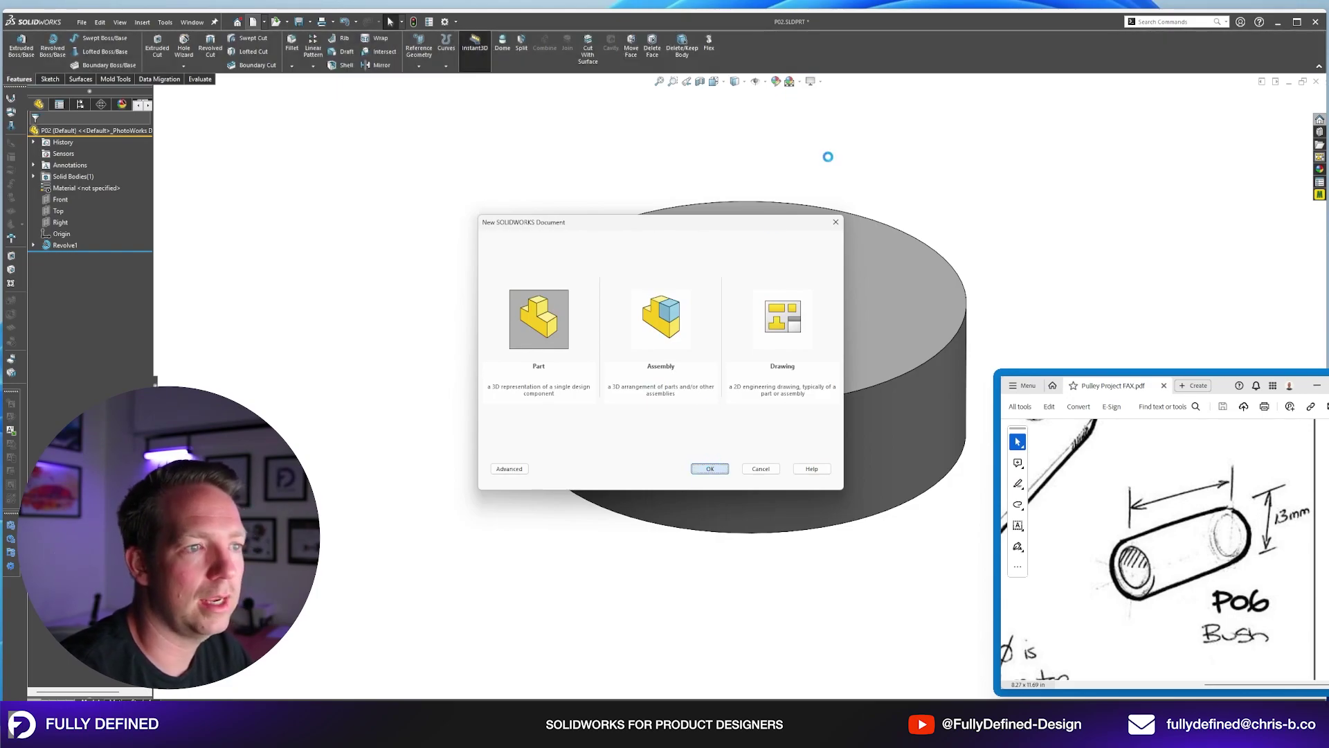
key("Return")
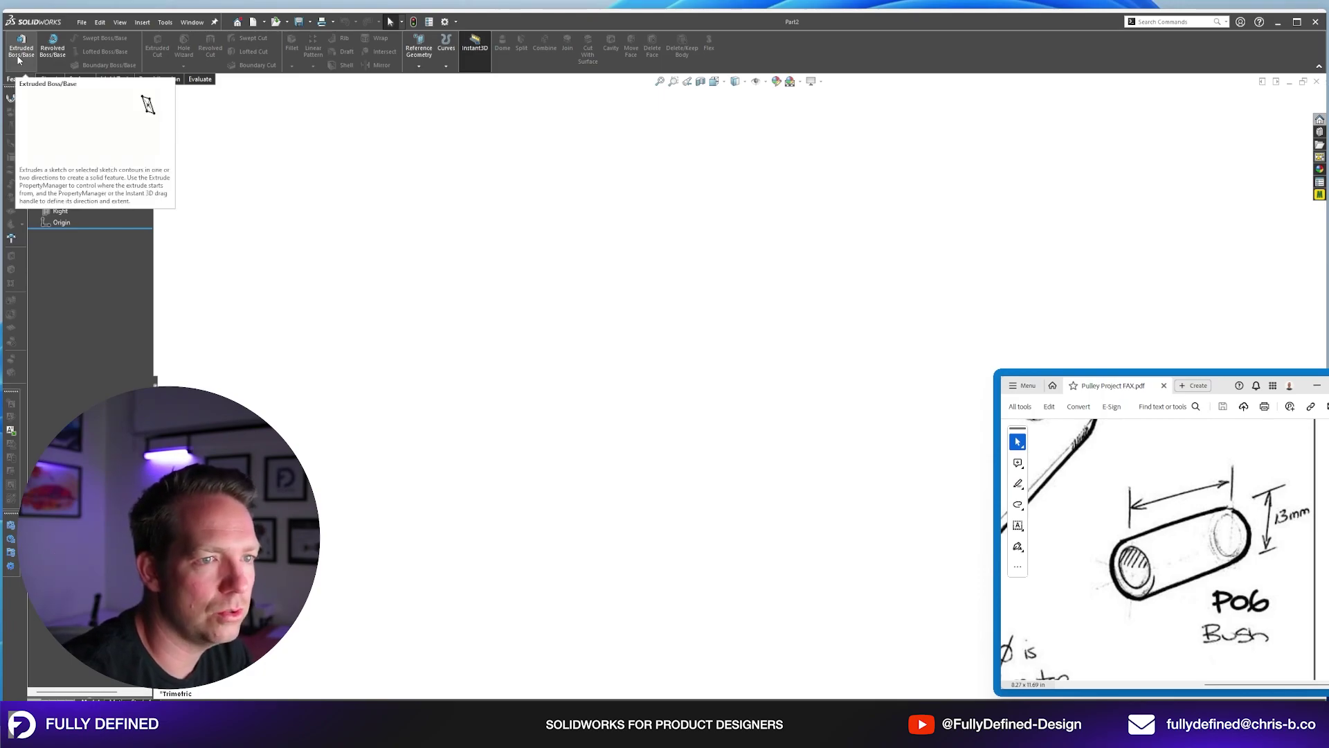
left_click(60, 211)
scroll(832, 351, "up", 2)
scroll(831, 426, "down", 5)
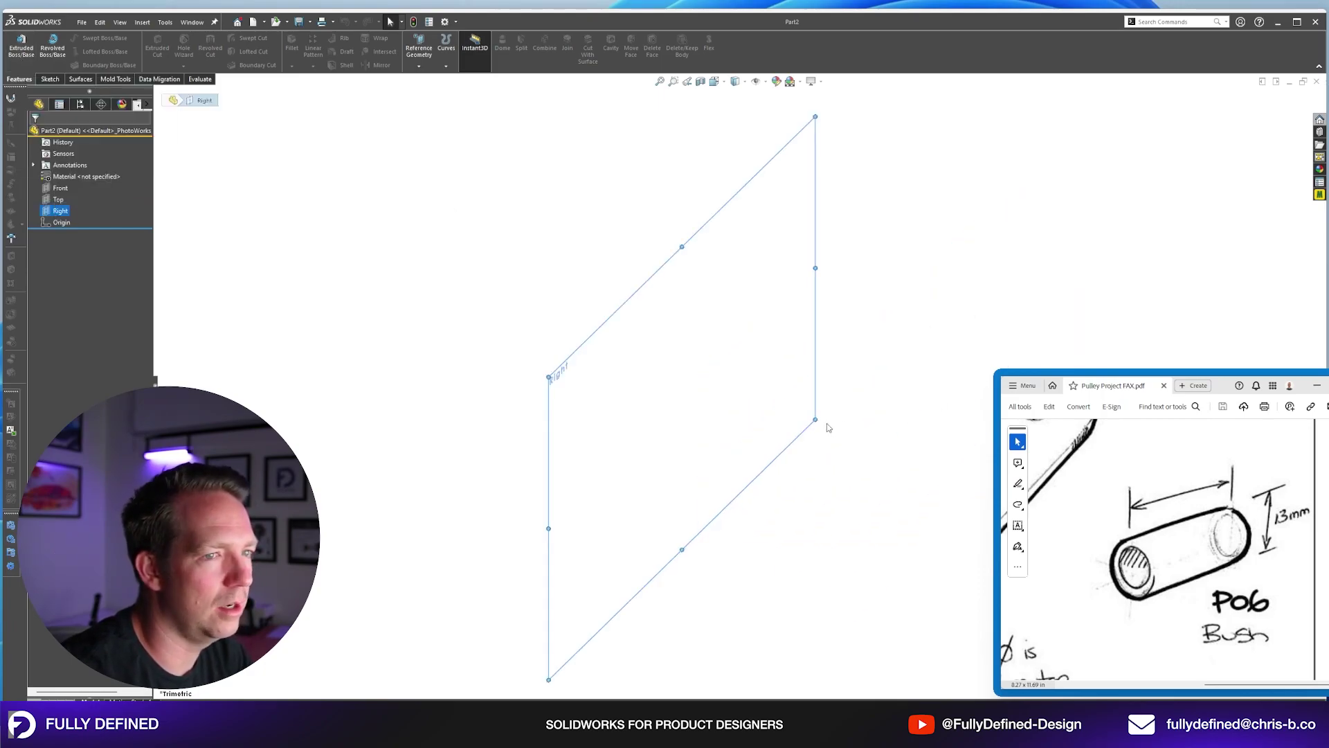
right_click(60, 210)
left_click(70, 197)
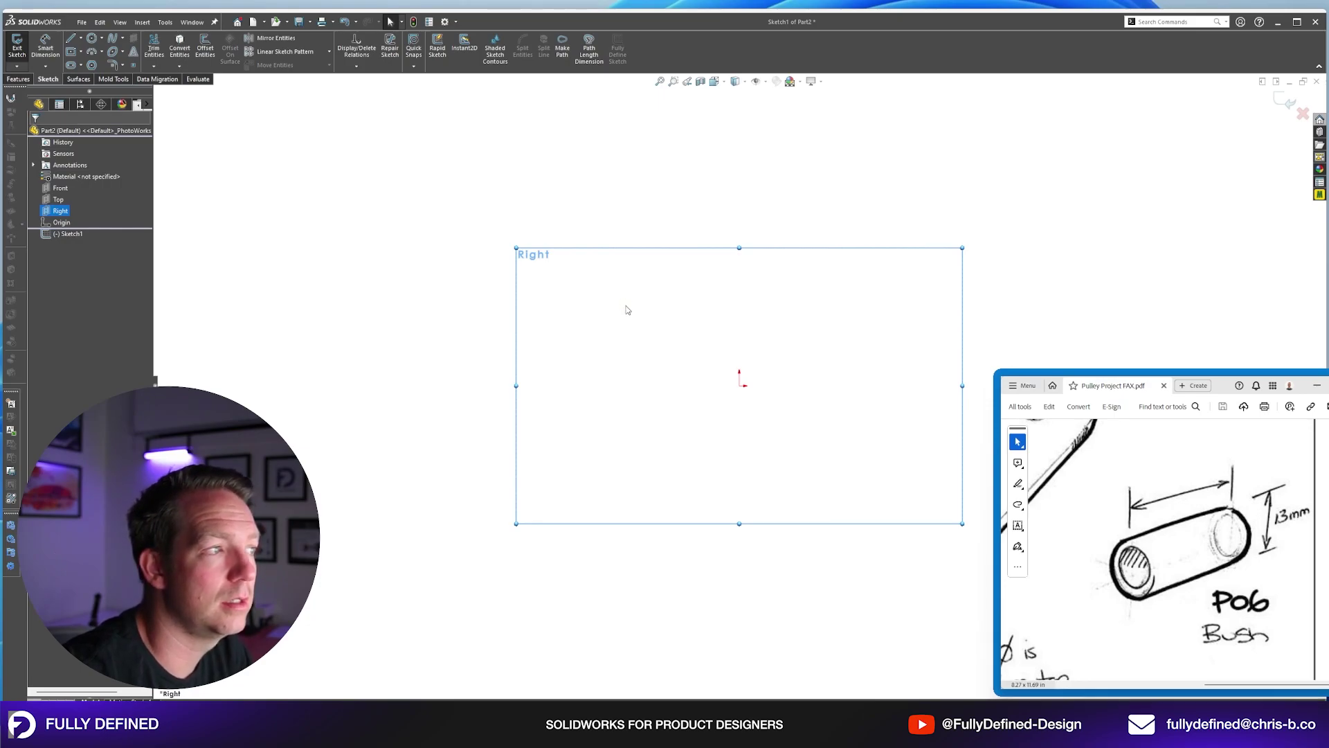
Sketch a circle centred on the origin with a 13 mm diameter dimension and position the dimension outside it.
right_click_drag(627, 310, 666, 307)
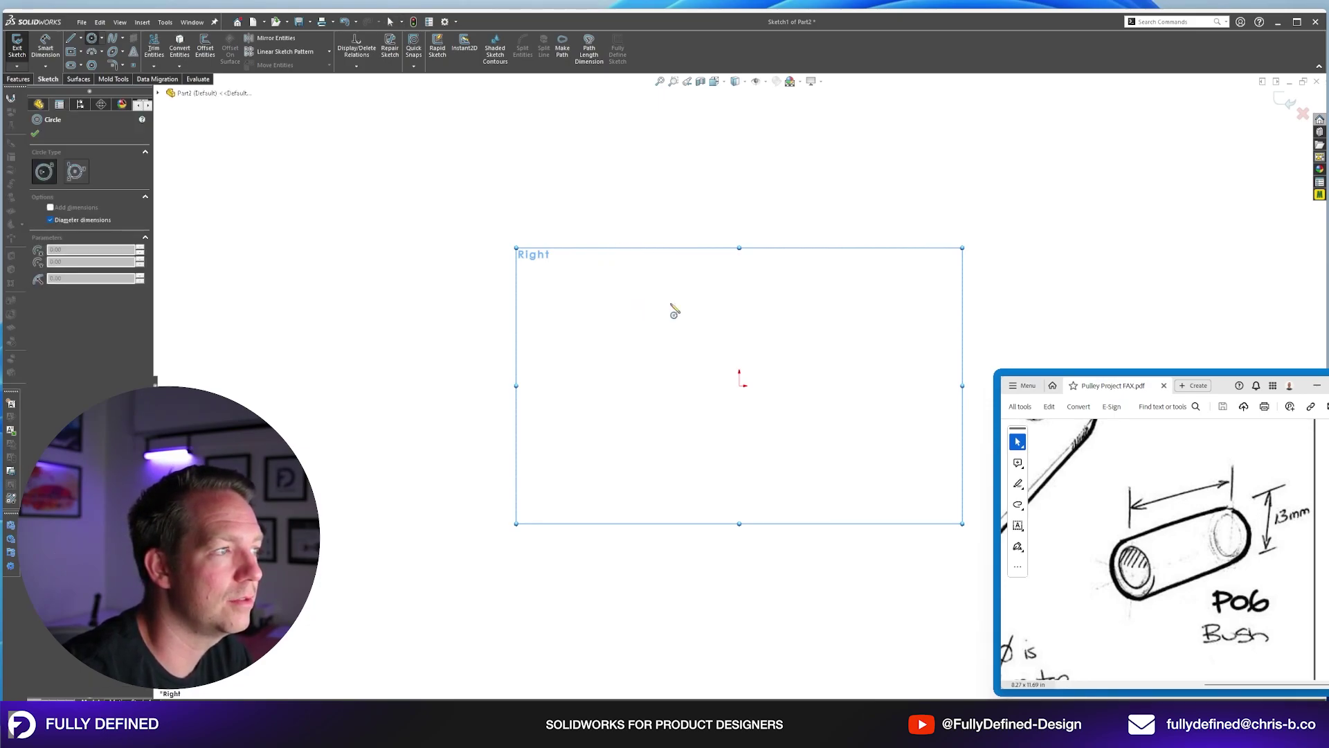
left_click(739, 383)
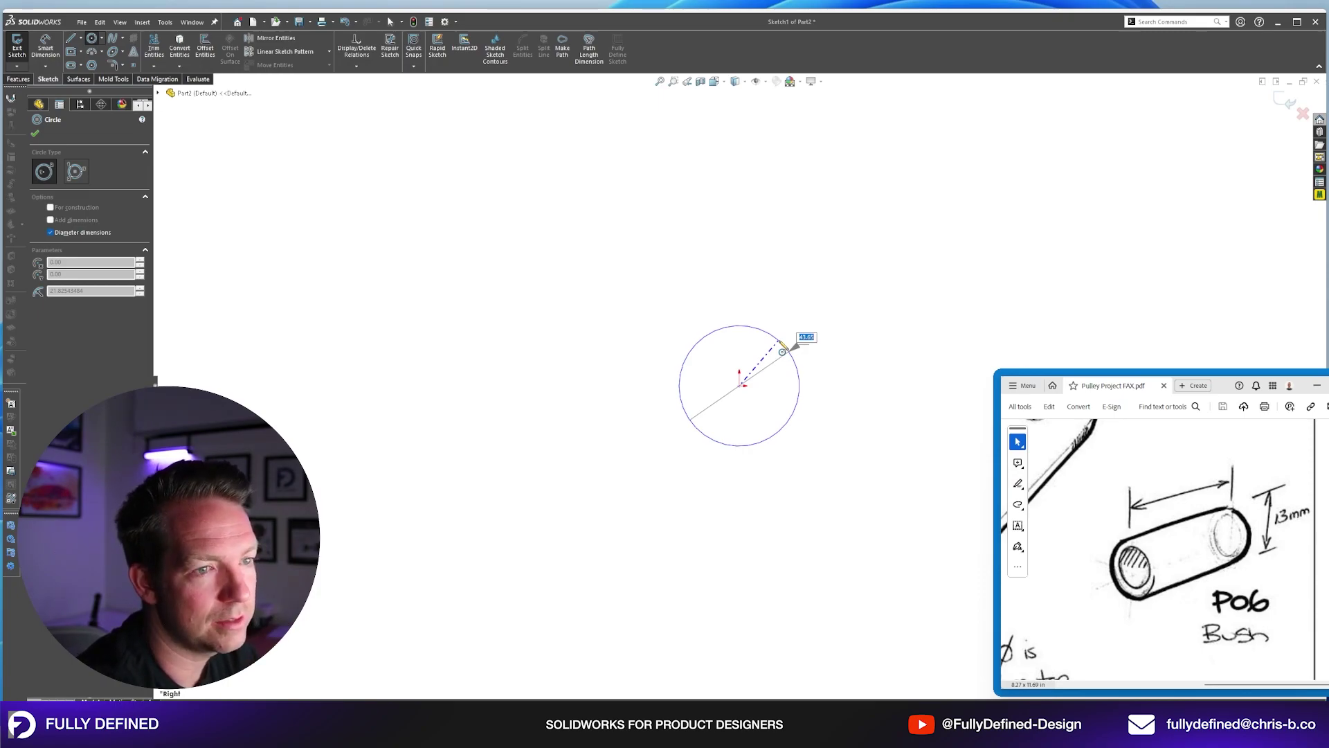
type("13")
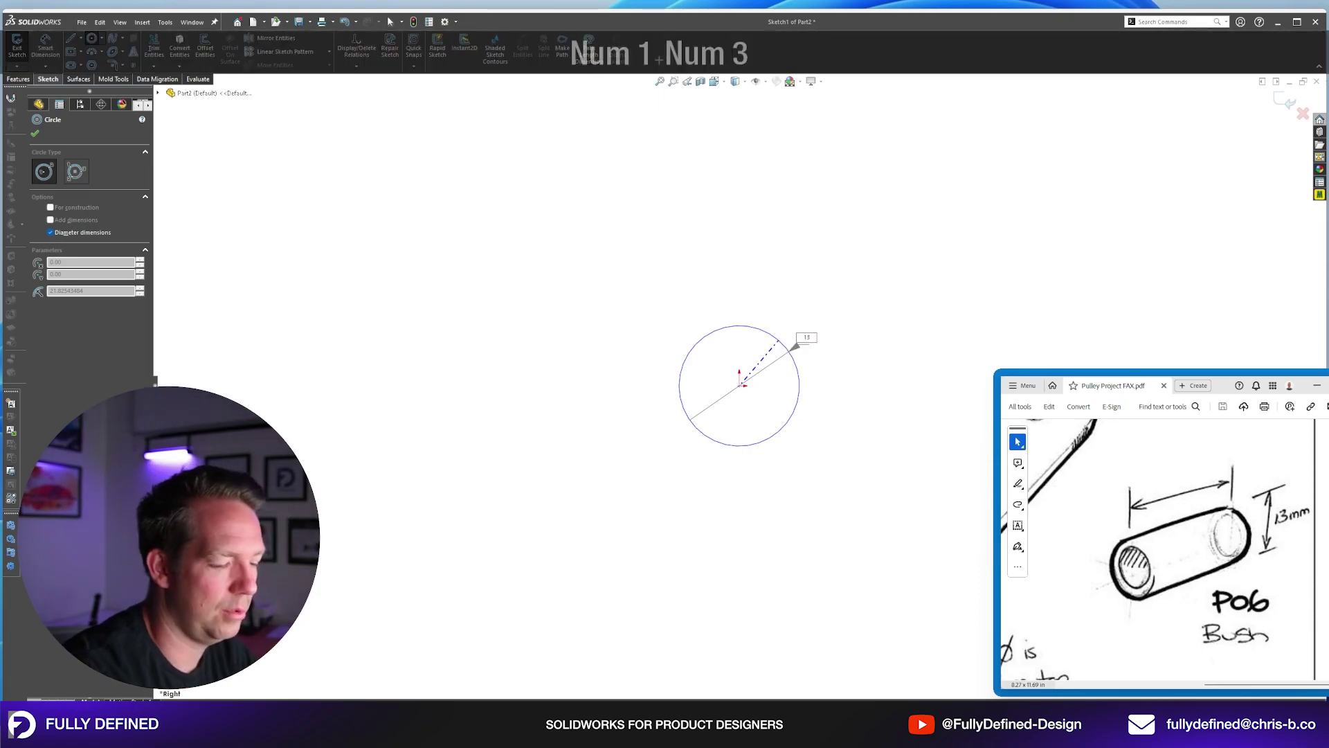
key("Return")
key("Escape")
key("f")
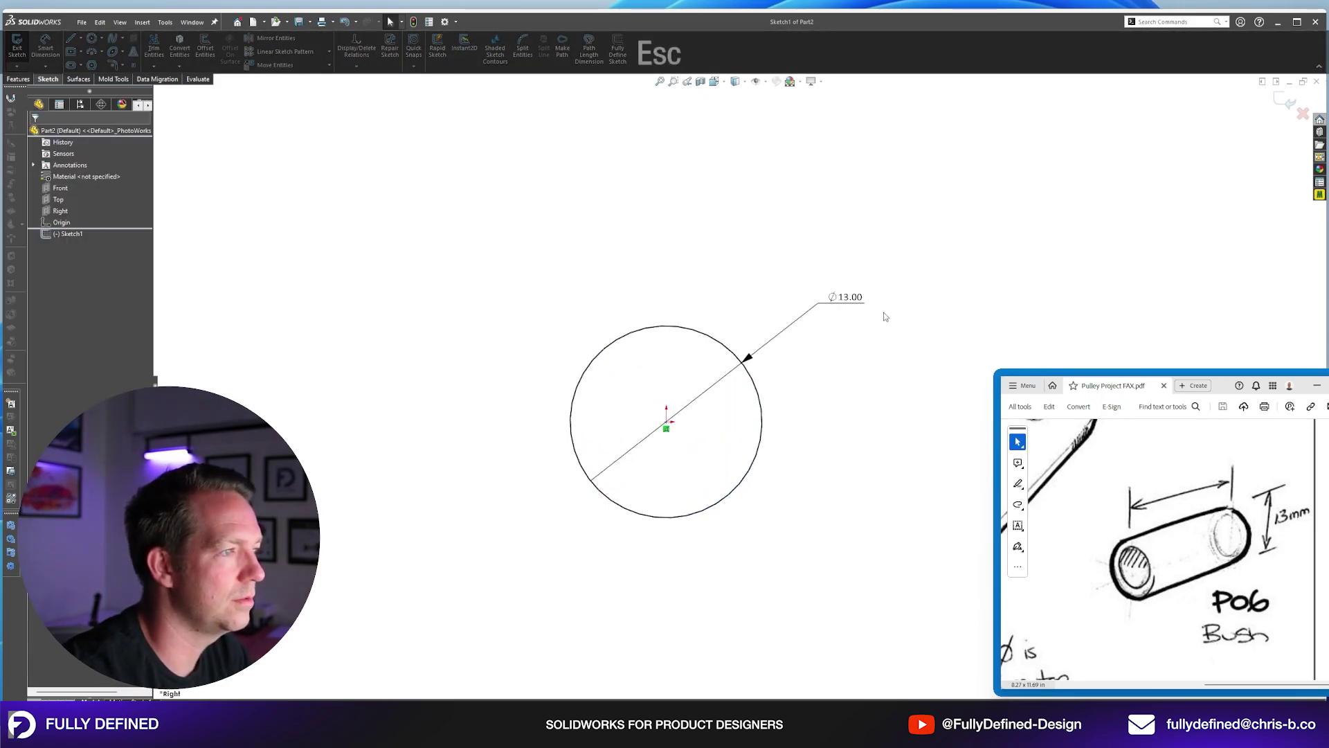
left_click(907, 336)
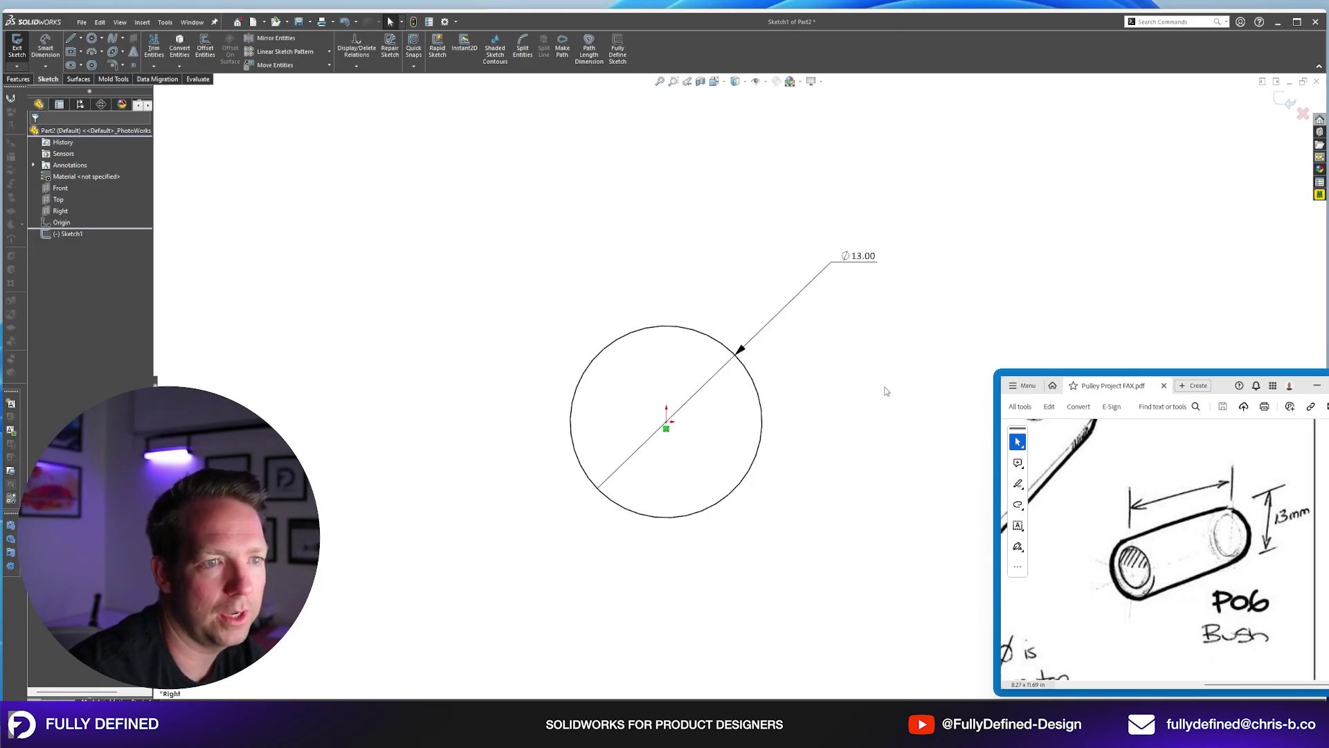
Review the system sketch options for on-screen numeric input and for creating dimensions only when a value is entered.
left_click(165, 23)
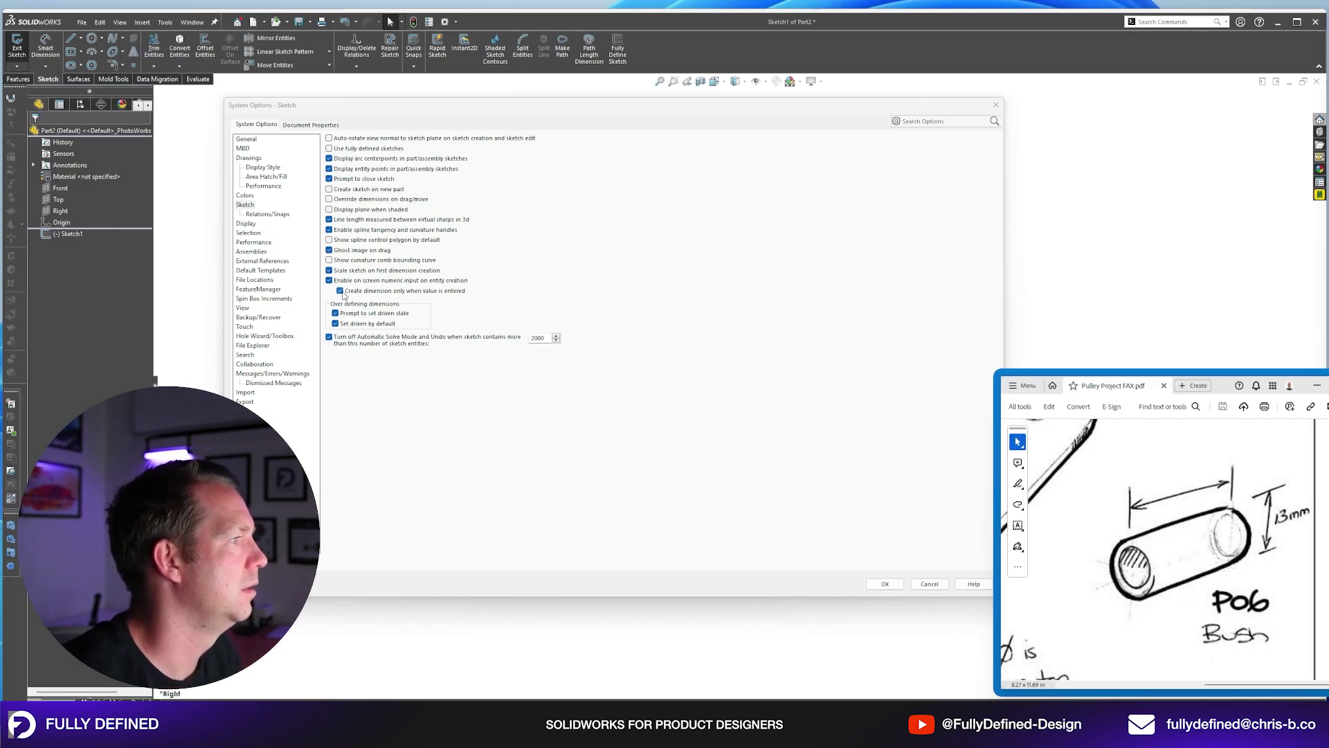
left_click(886, 584)
scroll(792, 383, "down", 2)
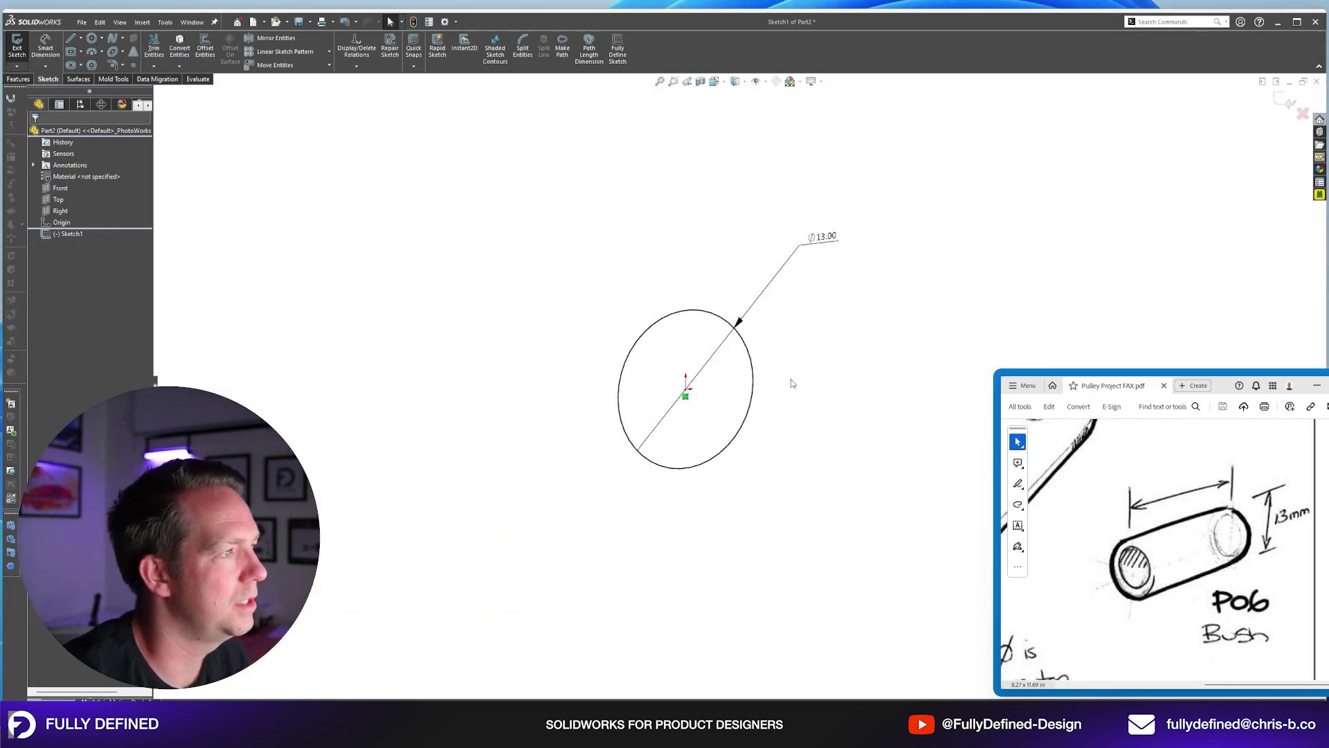
Start an extruded boss from the bush circle with a blind depth of 26 mm.
left_click(19, 79)
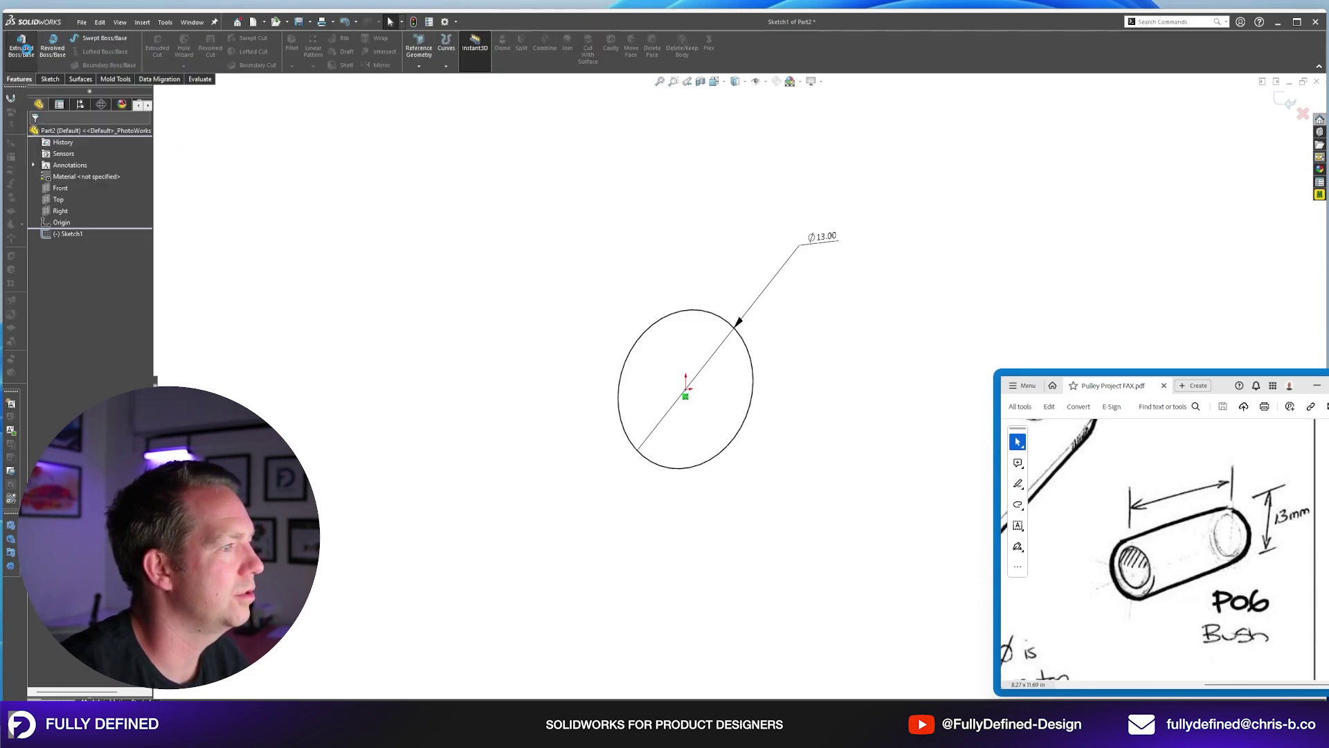
left_click(23, 47)
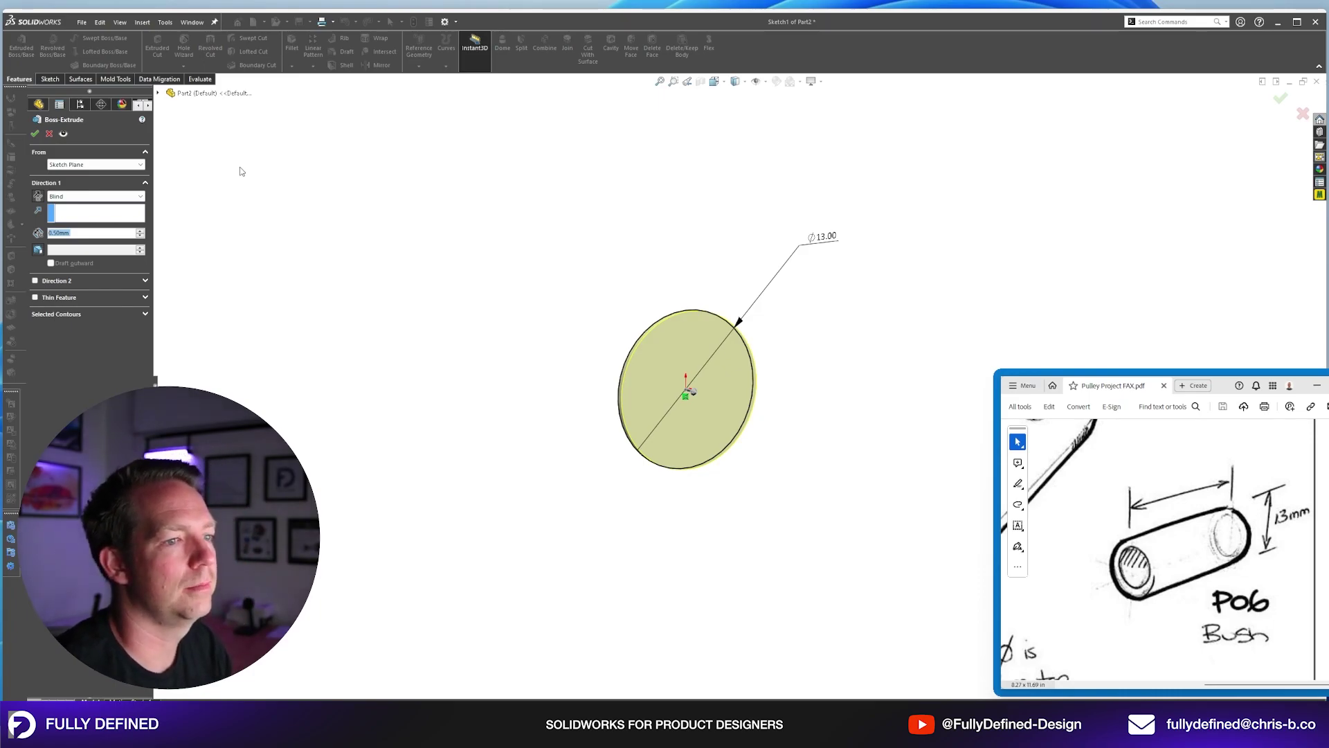
type("26")
key("Return")
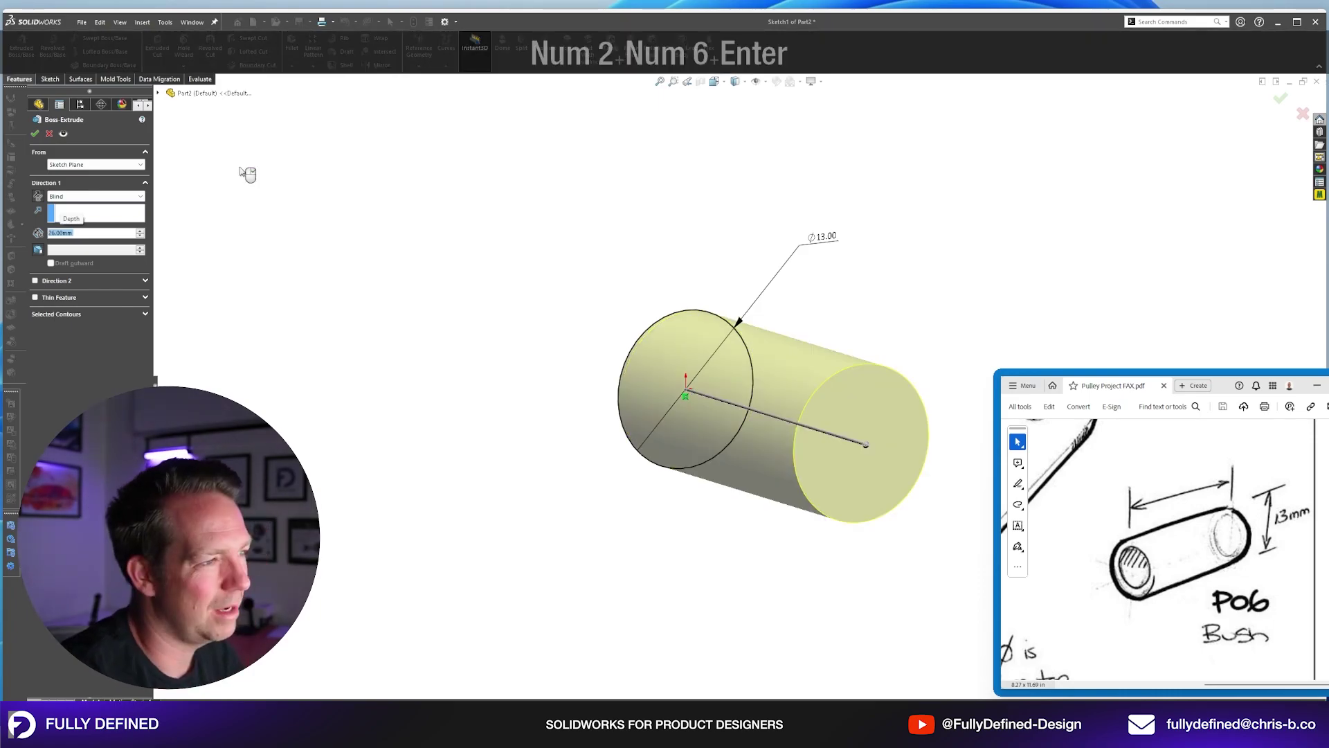
middle_click_drag(704, 272, 836, 370)
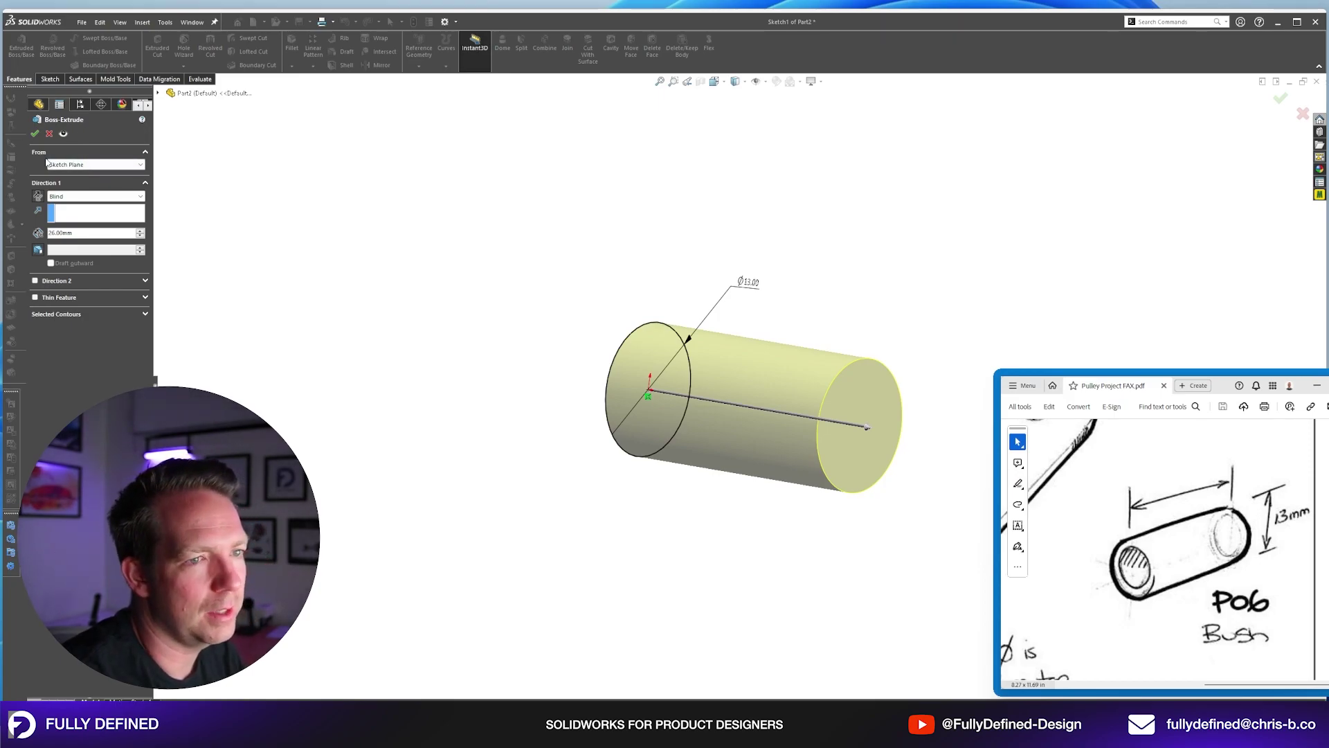
Show the Right plane and re-enter a blind depth of 26 mm for the extruded boss.
left_click(158, 93)
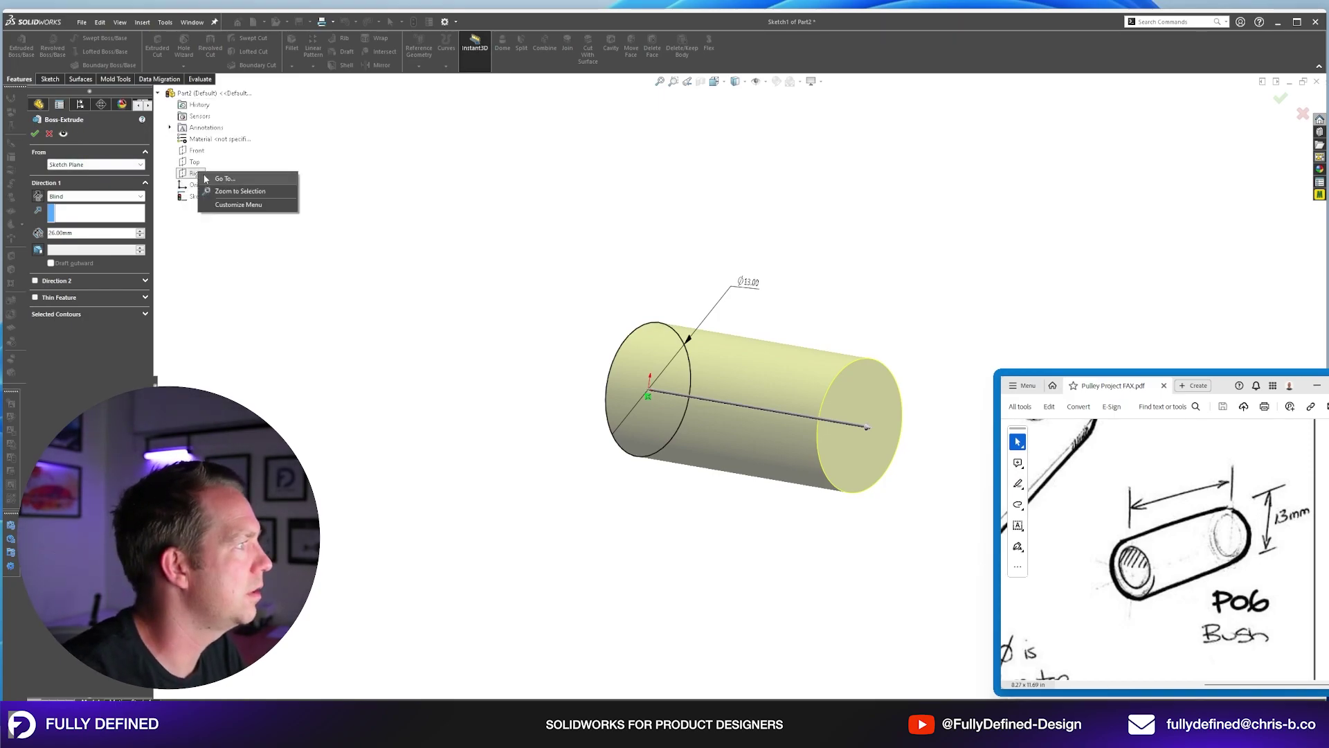
left_click(195, 173)
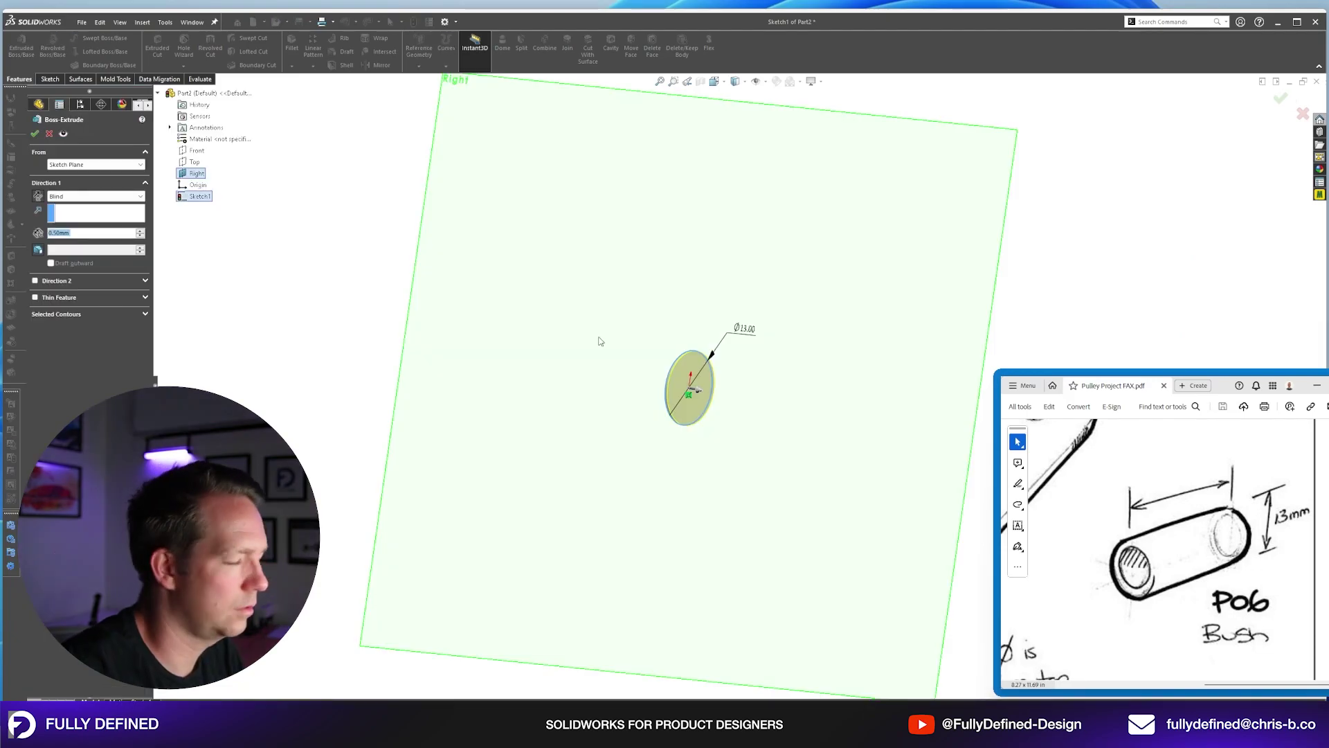
type("26")
key("Return")
middle_click_drag(828, 347, 735, 355)
scroll(788, 383, "down", 3)
scroll(788, 383, "down", 2)
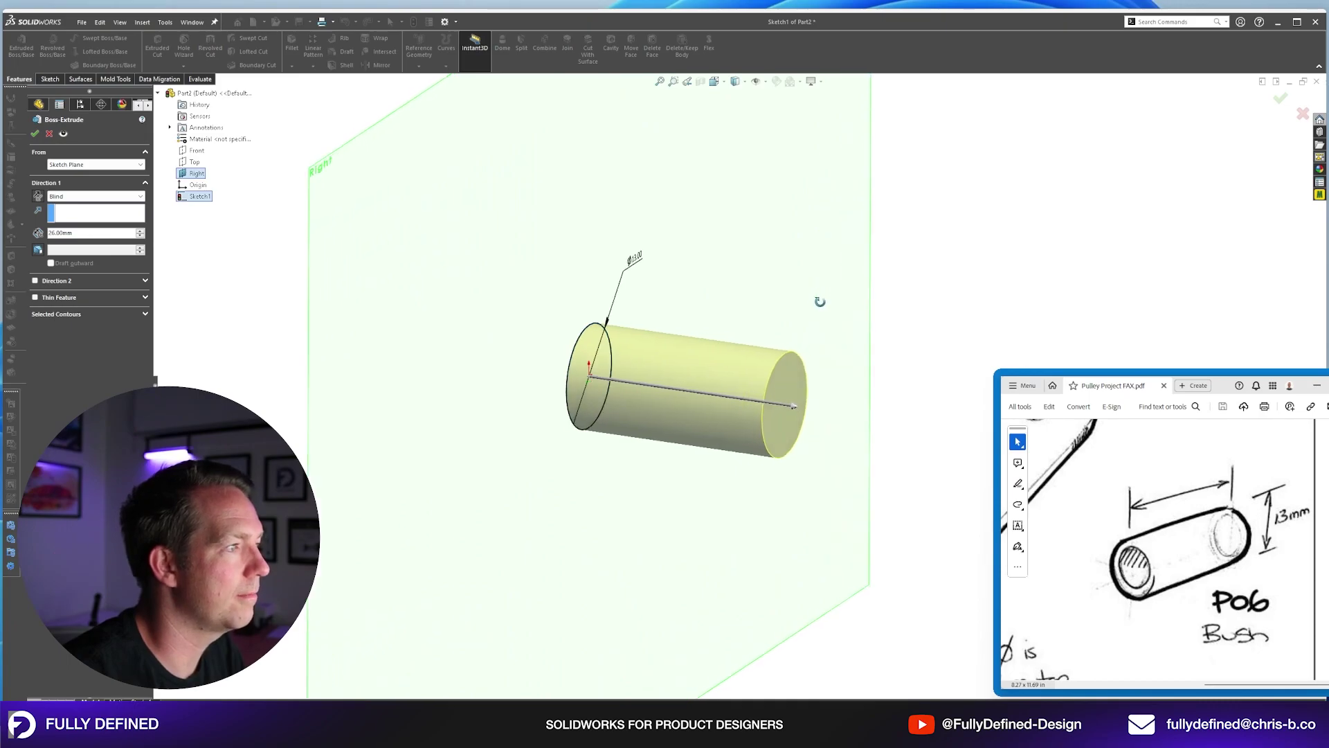
Try reversing the extrusion direction and a 40 mm depth, restoring the original direction and 26 mm.
left_click(42, 197)
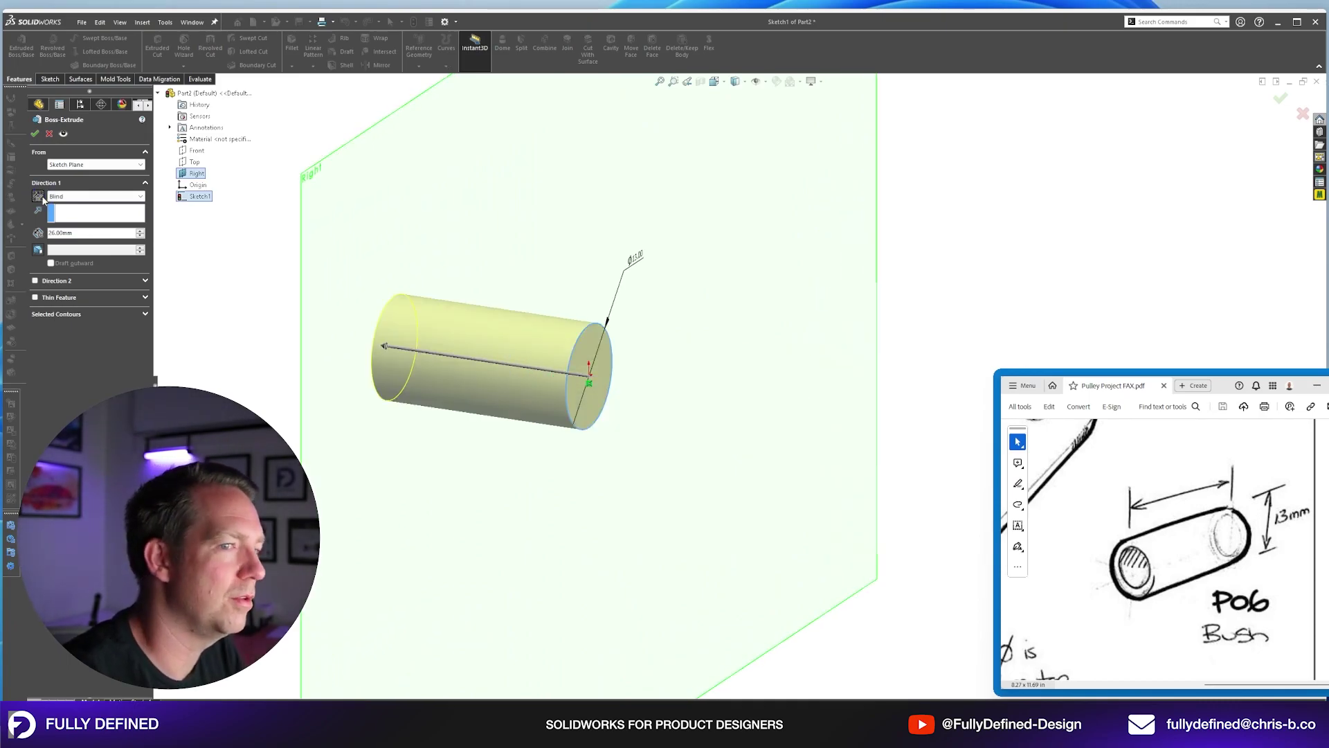
left_click(40, 197)
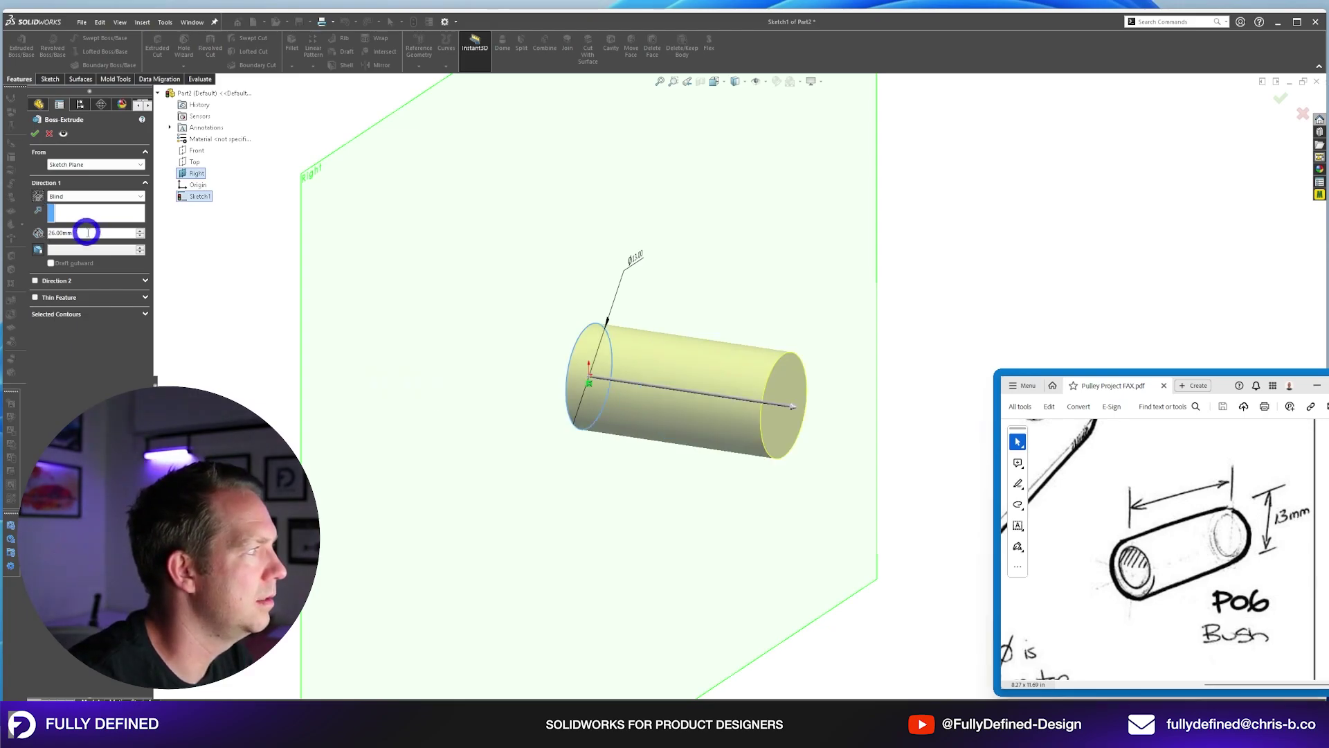
double_click(119, 231)
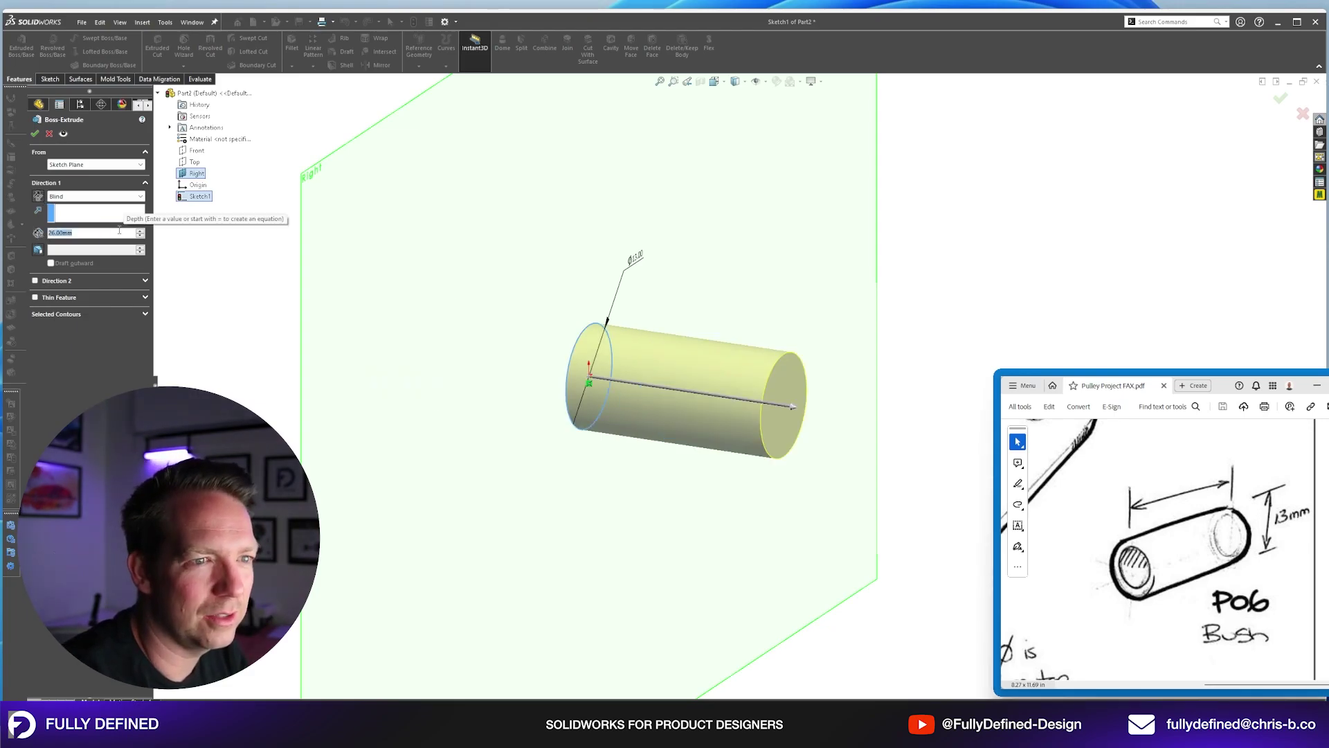
type("40")
key("Return")
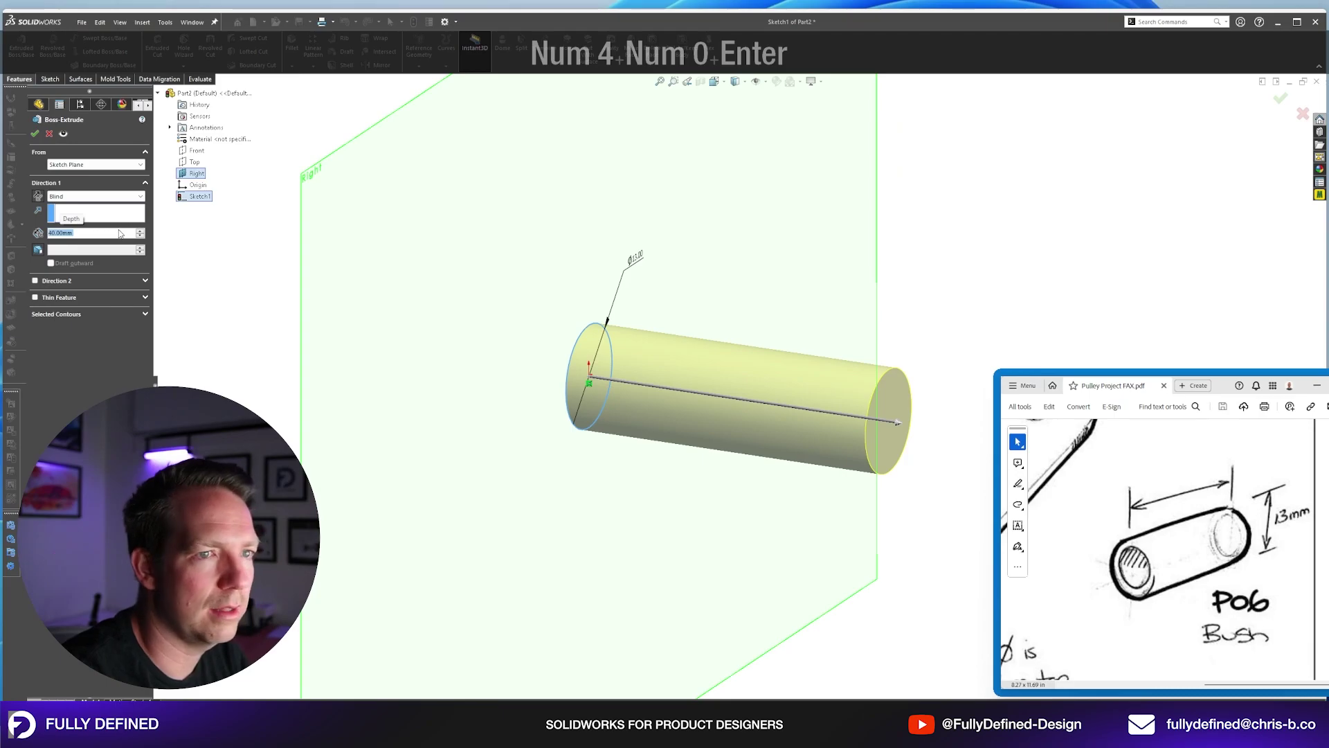
type("26")
key("Return")
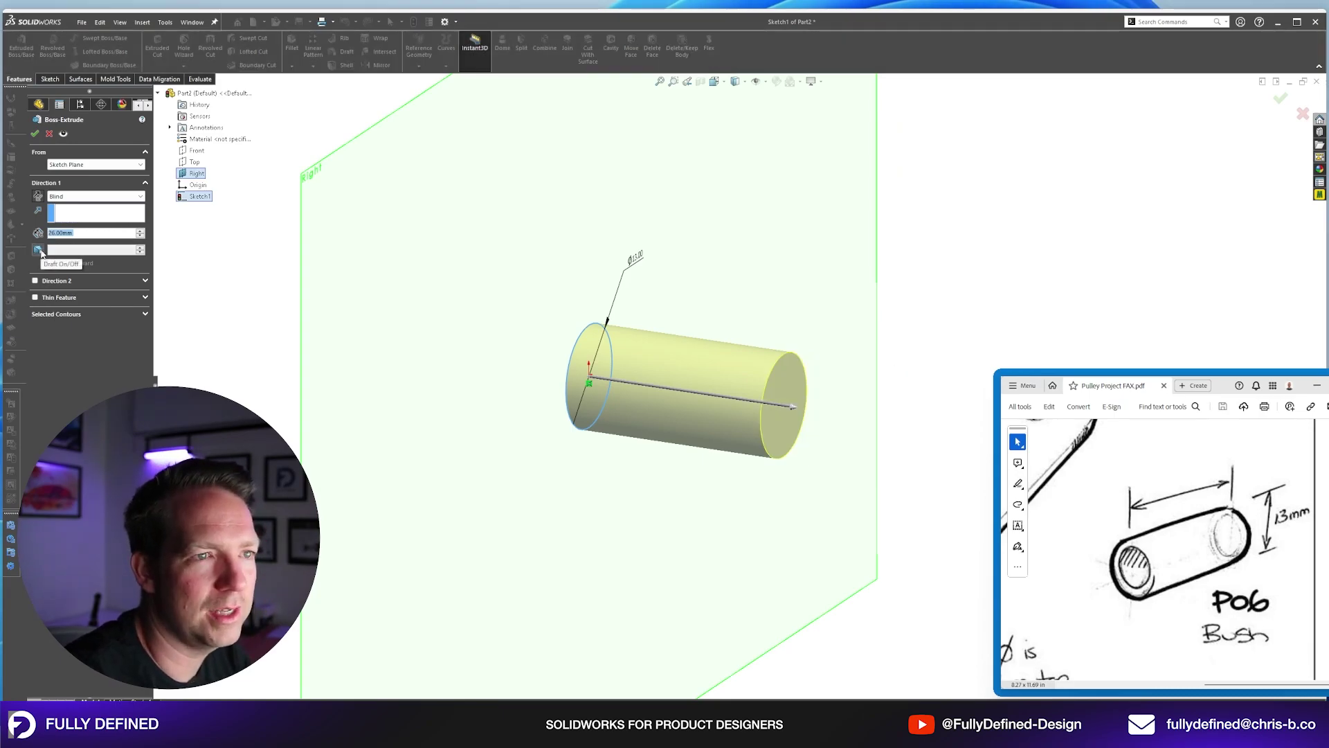
Set the extrusion's end condition to Mid Plane, accept it at 26 mm deep, and view the bush from the top.
left_click(99, 198)
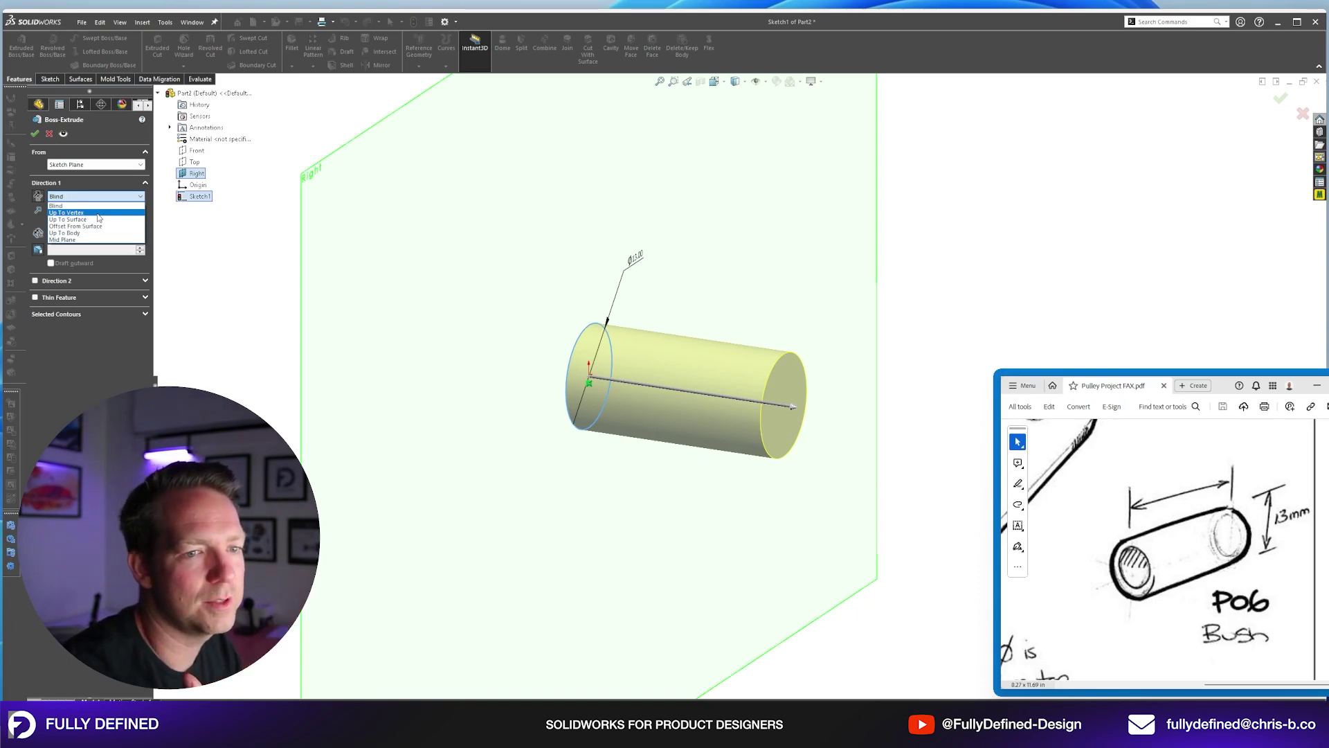
left_click(98, 219)
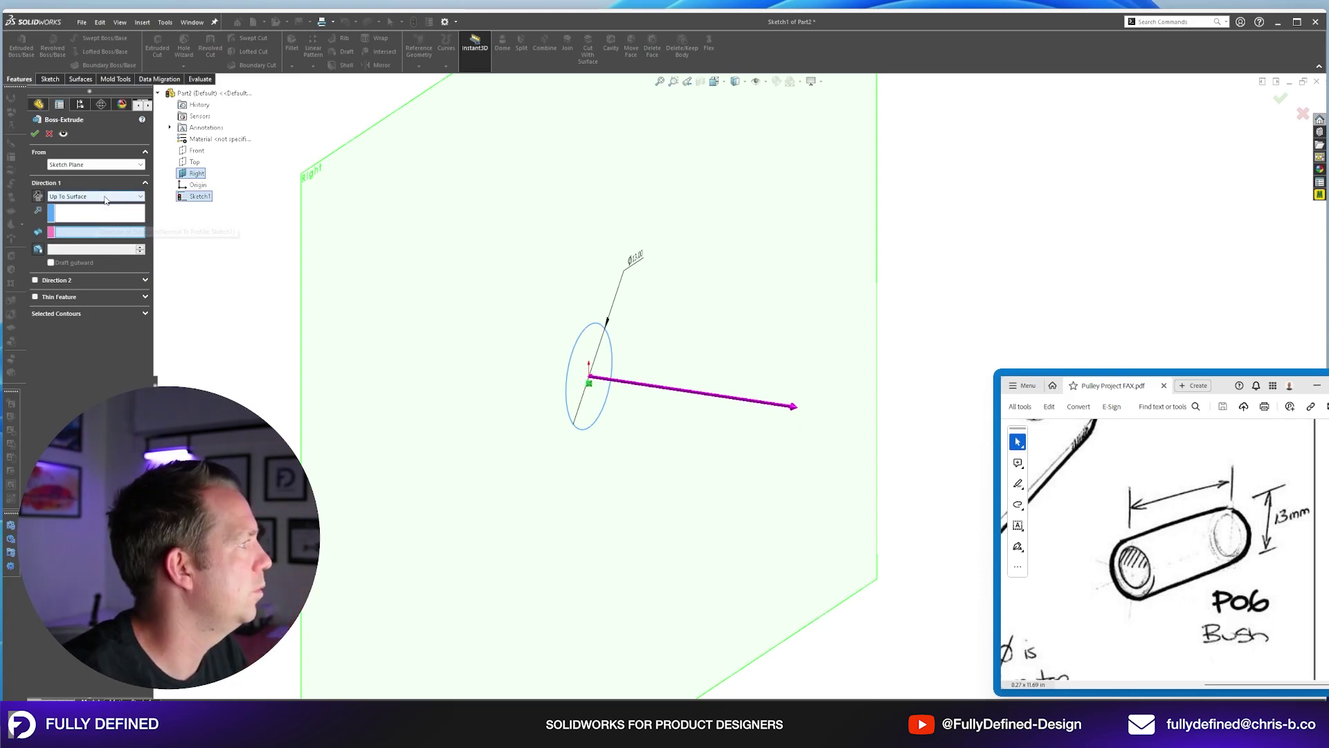
left_click(105, 198)
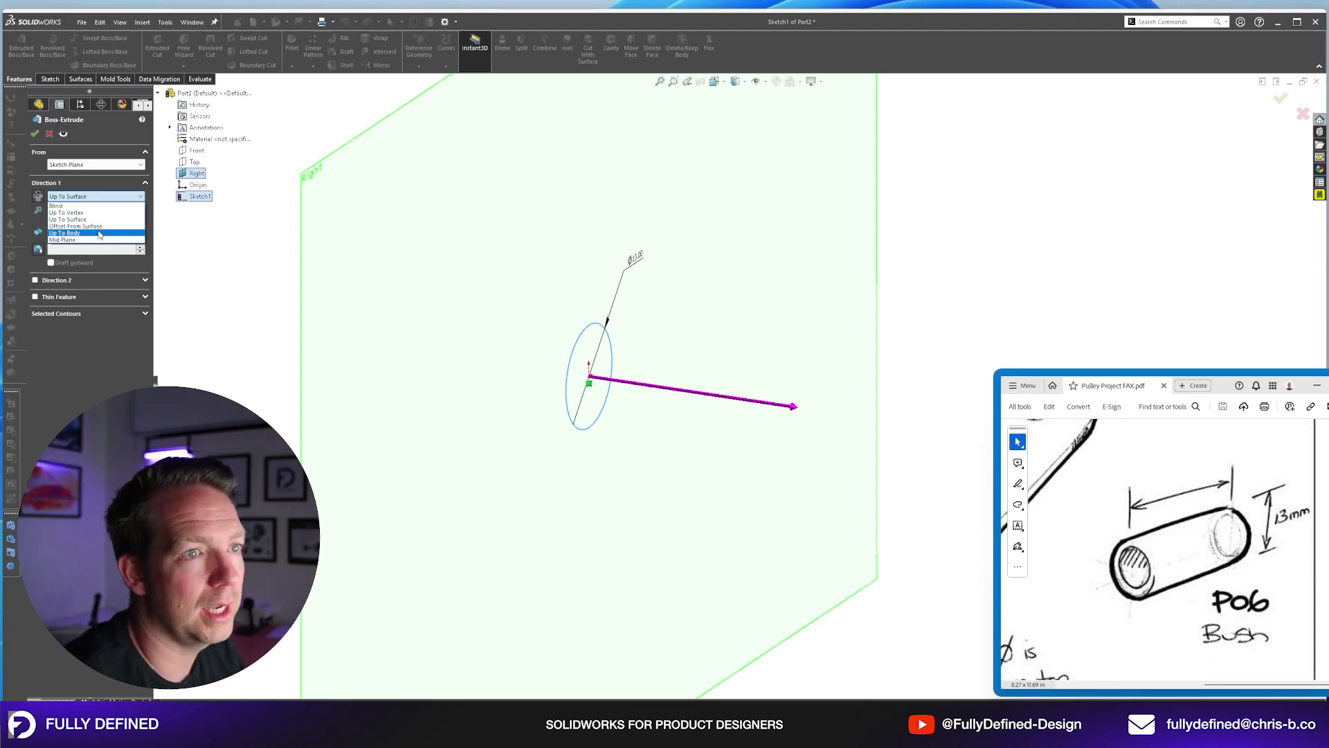
left_click(100, 240)
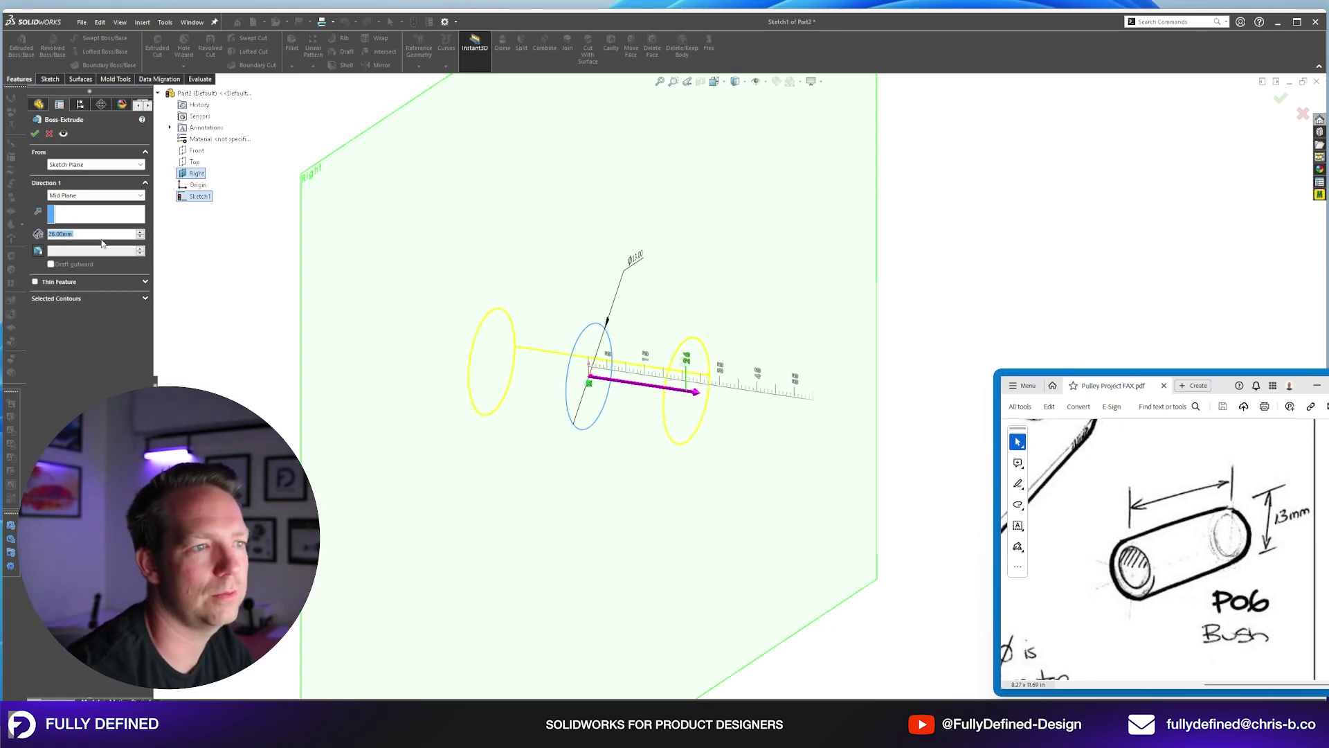
left_click_drag(694, 391, 671, 397)
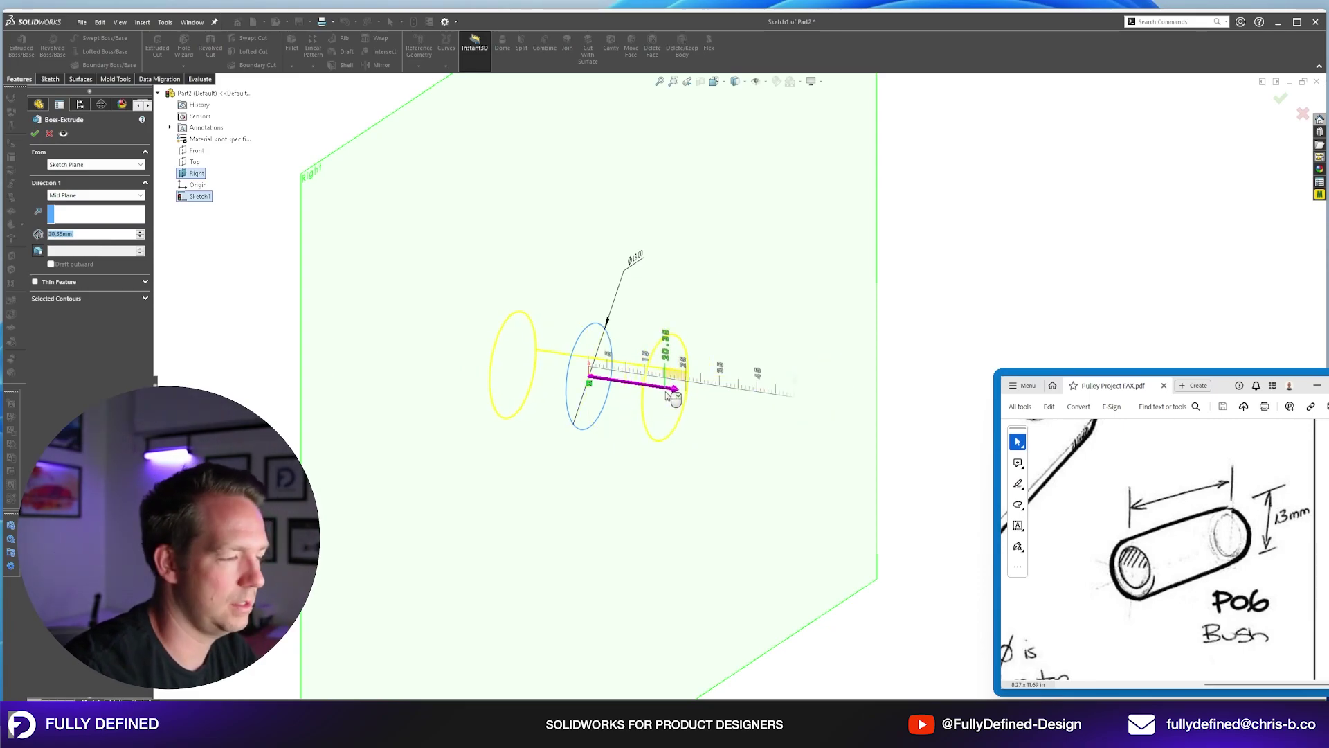
key("Return")
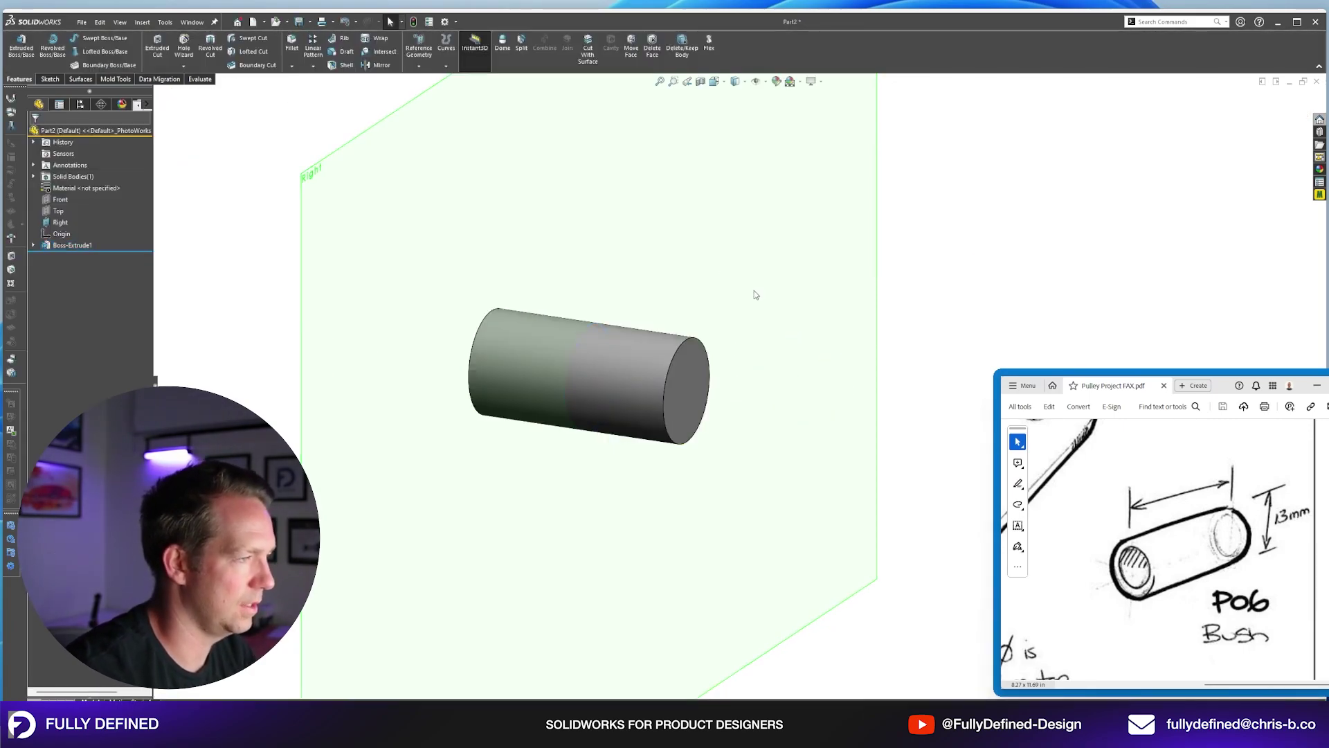
key("f")
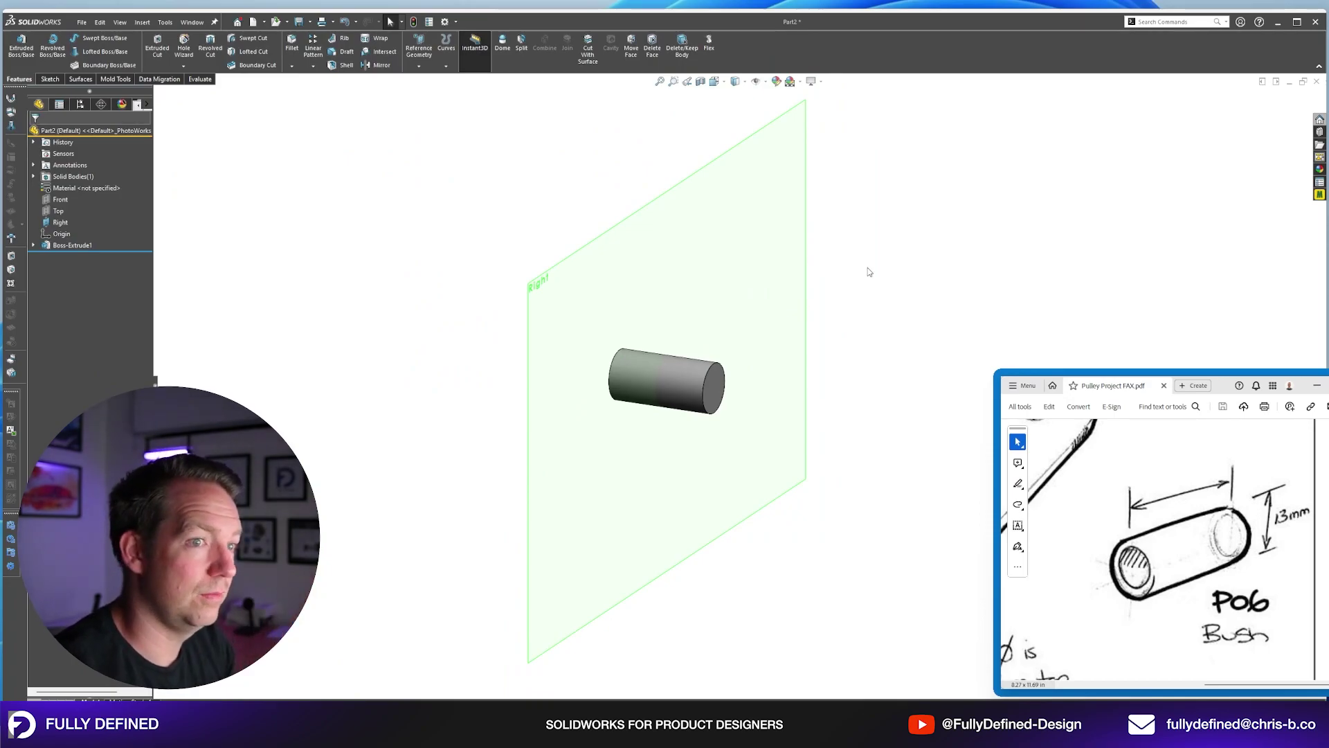
key("ctrl+5")
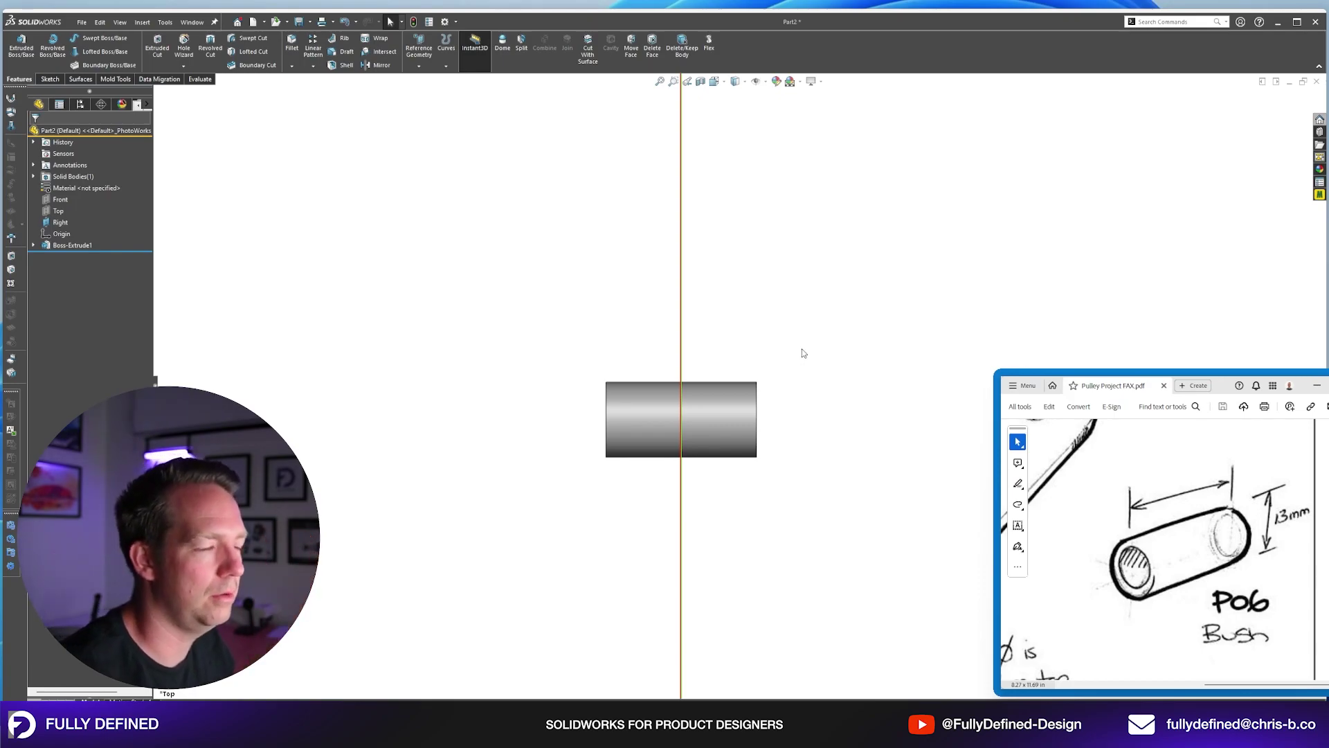
Enlarge the pulley project PDF and examine the whole page containing the P03, P06, P02, P08 and P09 sketches.
mouse_move(994, 371)
left_mouse_down()
mouse_move(789, 138)
mouse_move(773, 94)
left_mouse_up()
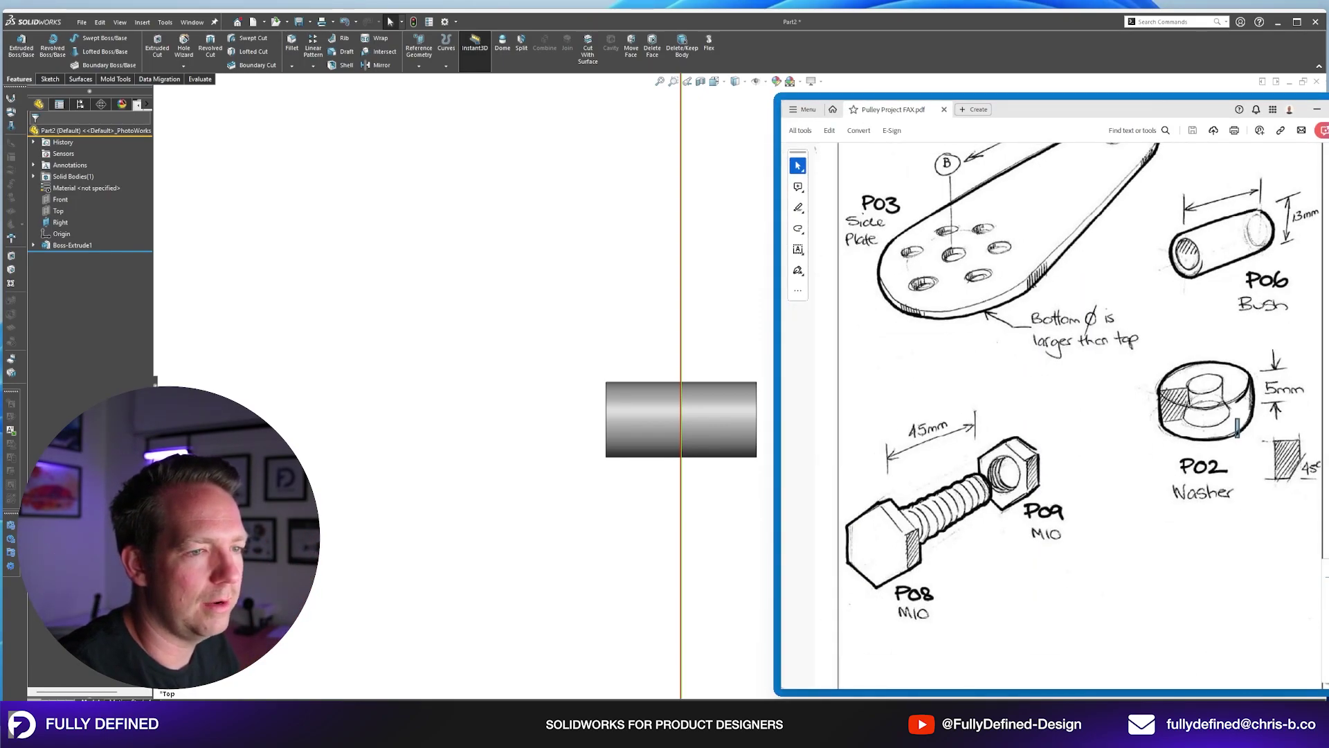
key("ctrl+equal")
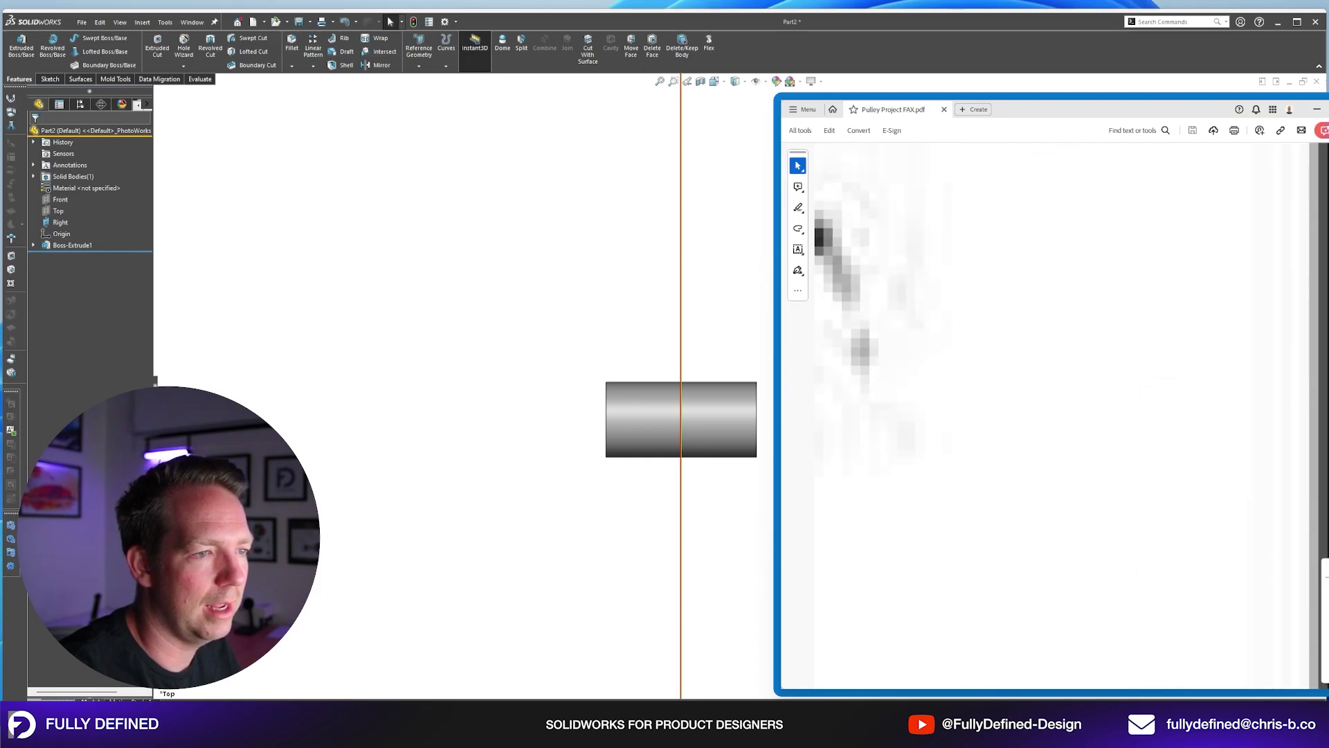
key("ctrl+minus")
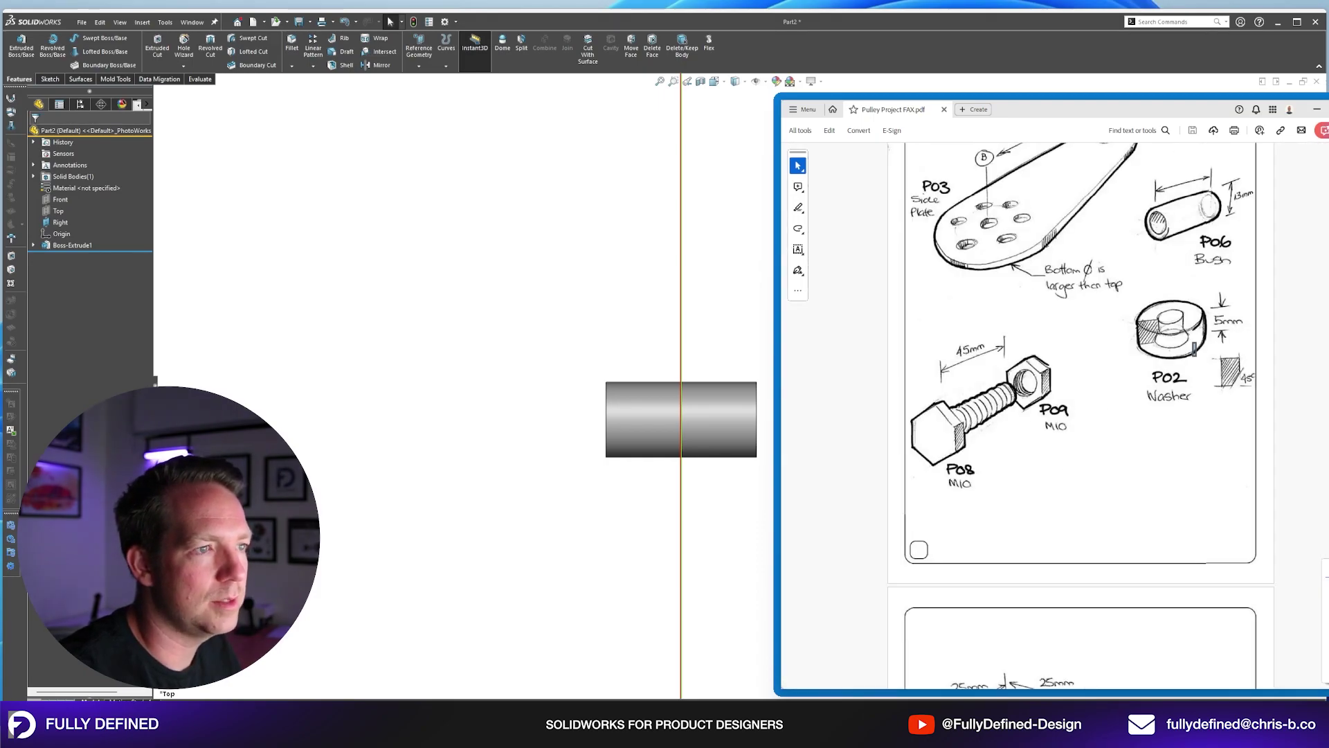
scroll(1080, 347, "up", 2)
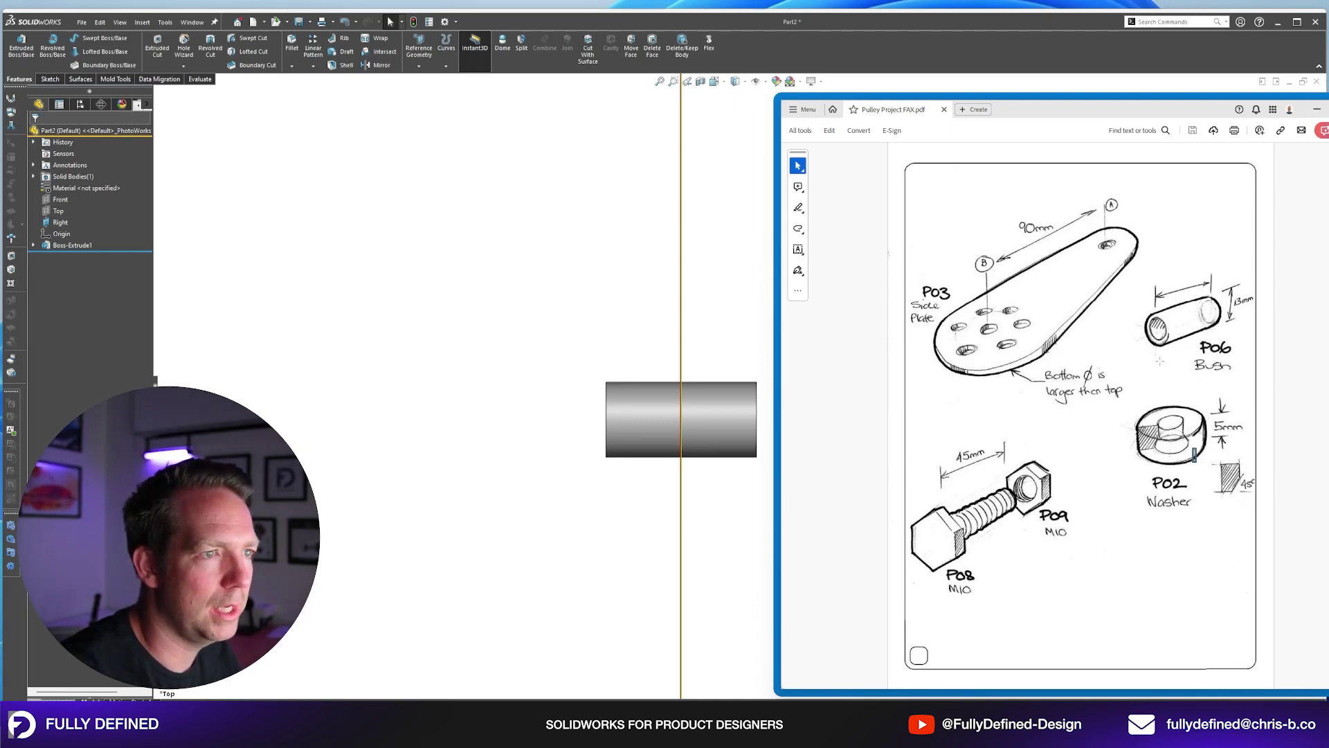
Examine the PDF pages with the P04, P05 and P07 sketches and return to the P06 bush page.
scroll(1108, 217, "down", 3)
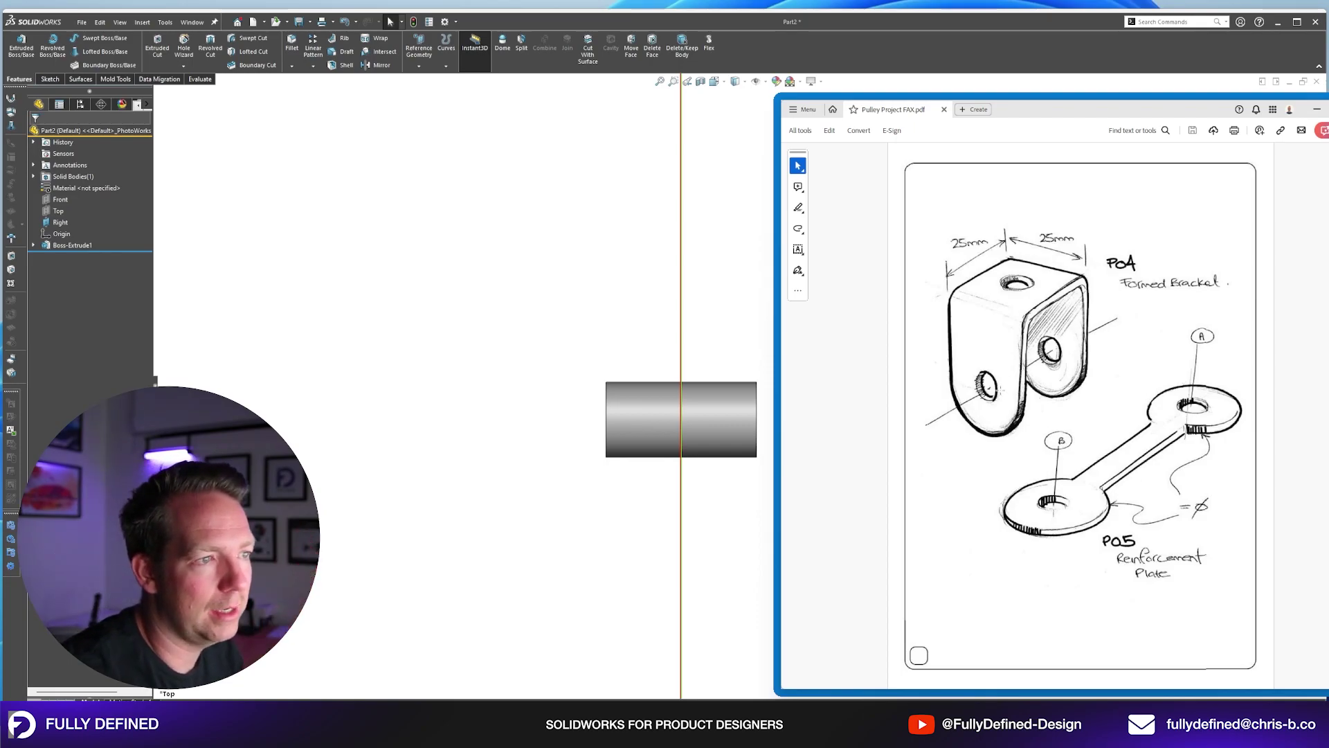
scroll(1239, 458, "down", 3)
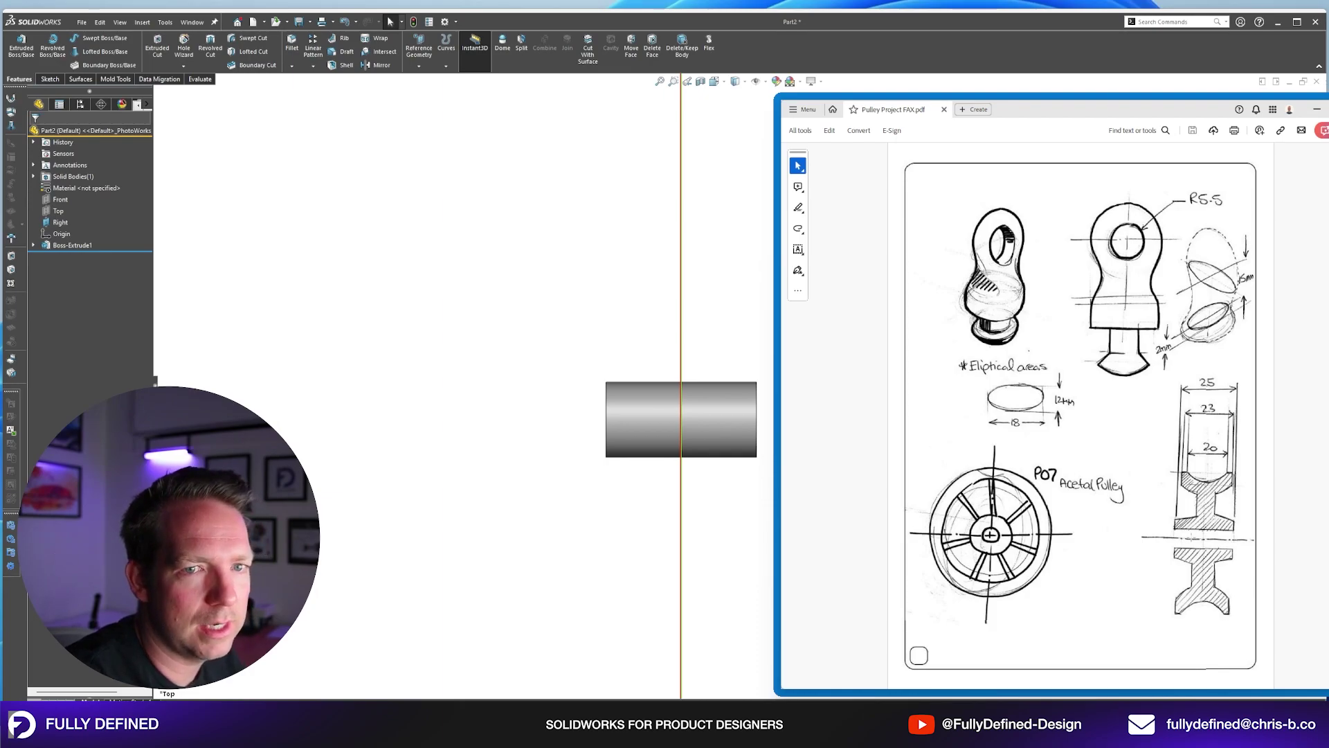
scroll(1018, 388, "down", 1)
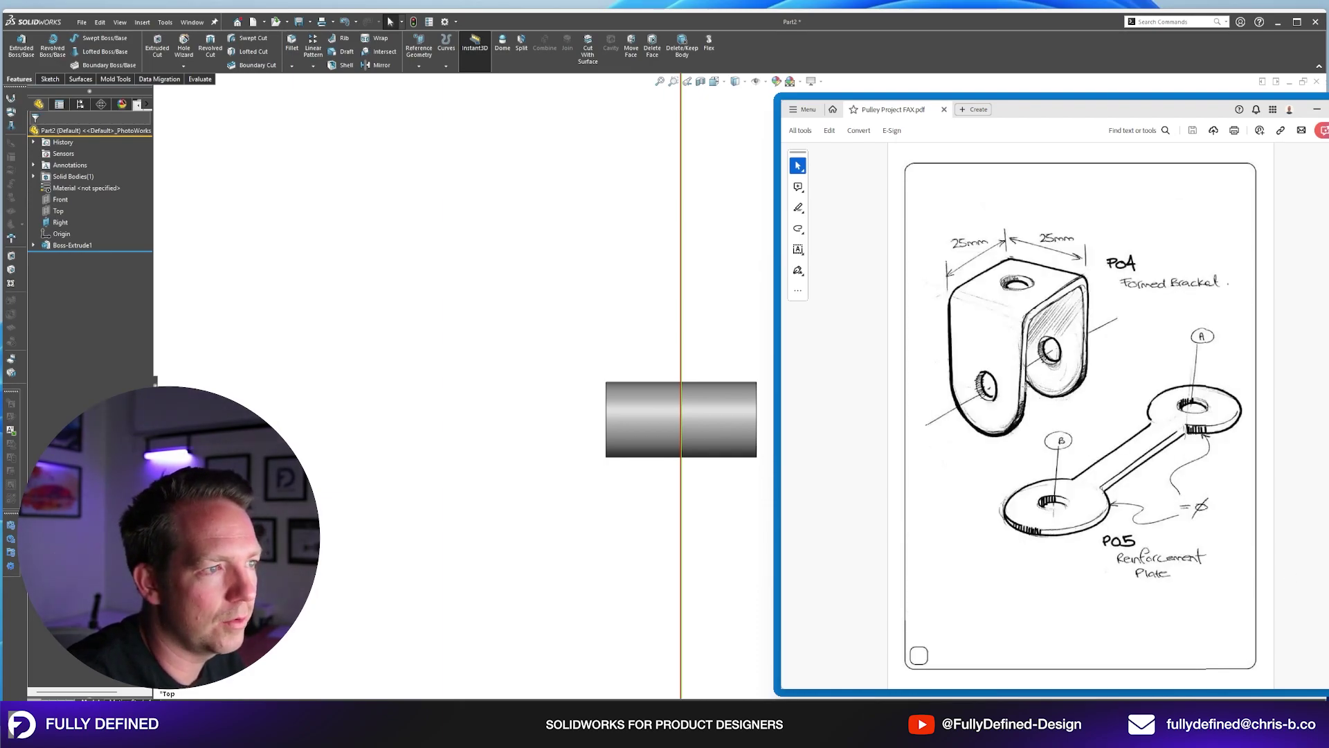
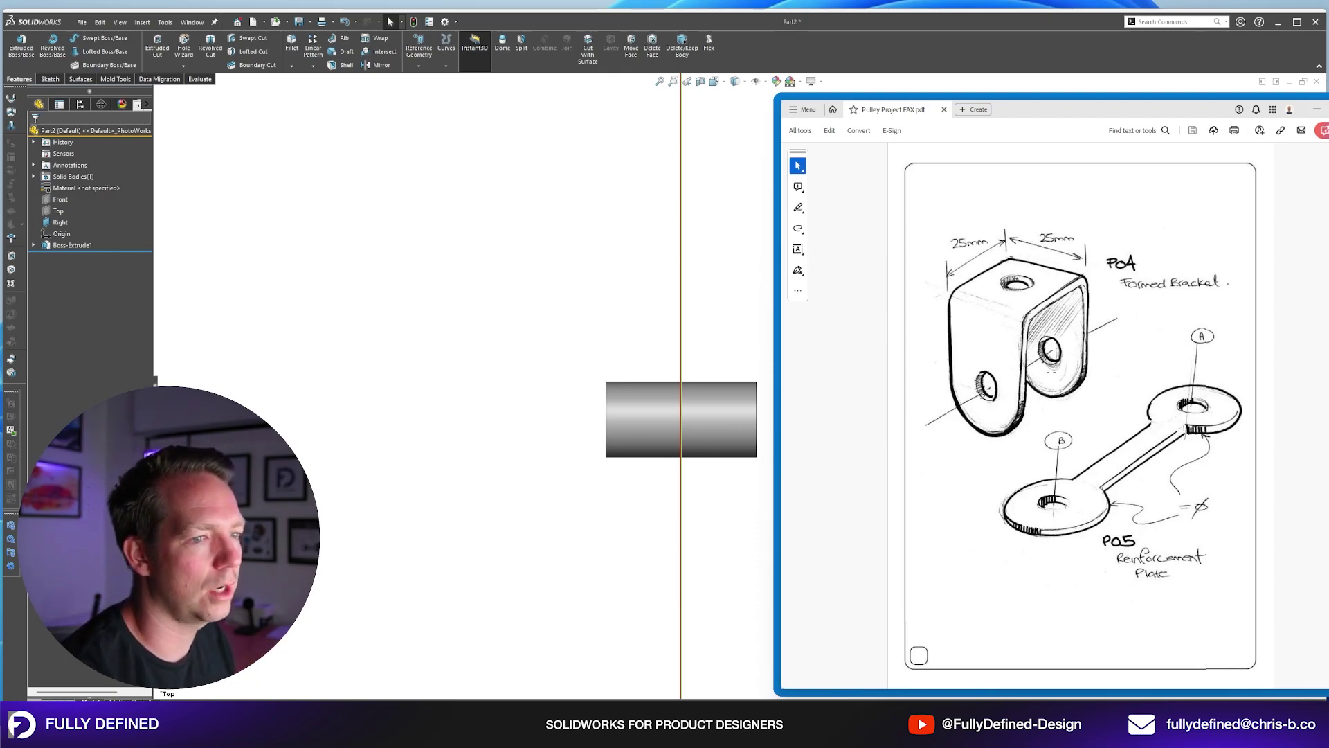
scroll(1055, 417, "up", 6)
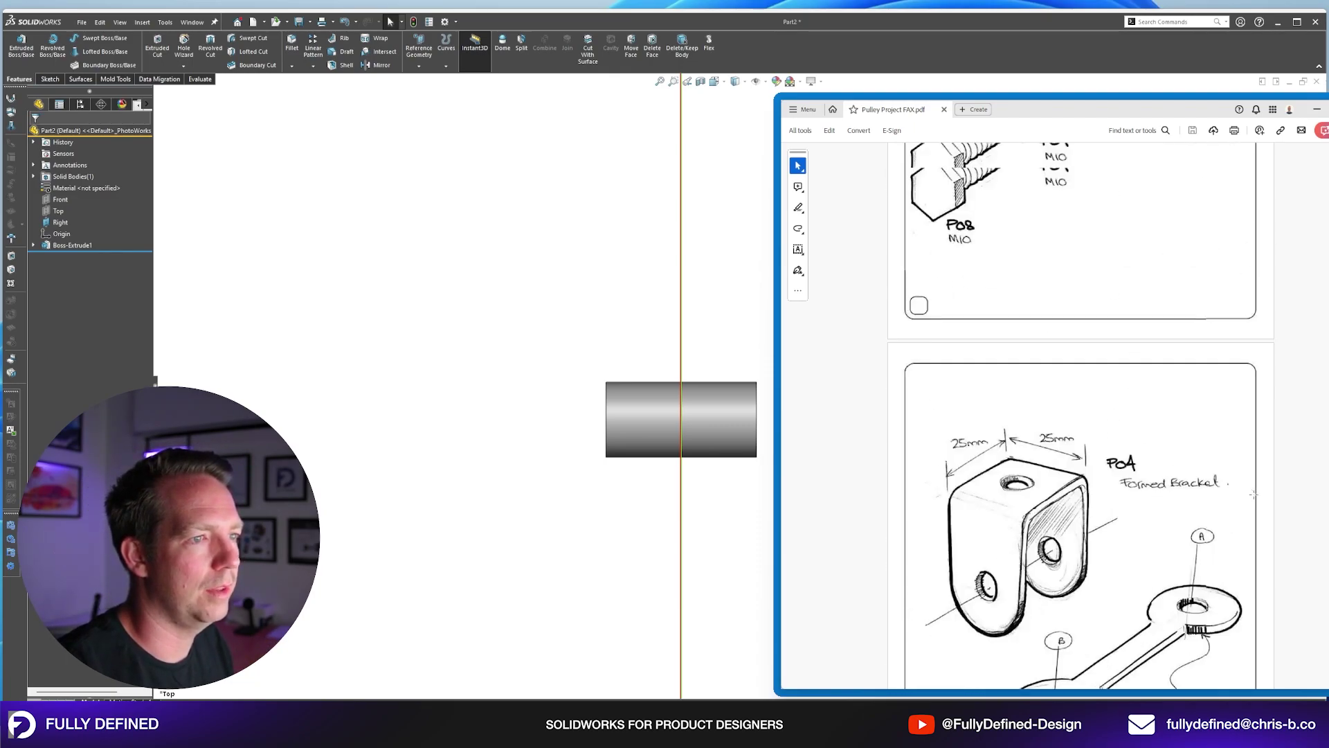
scroll(1253, 494, "up", 2)
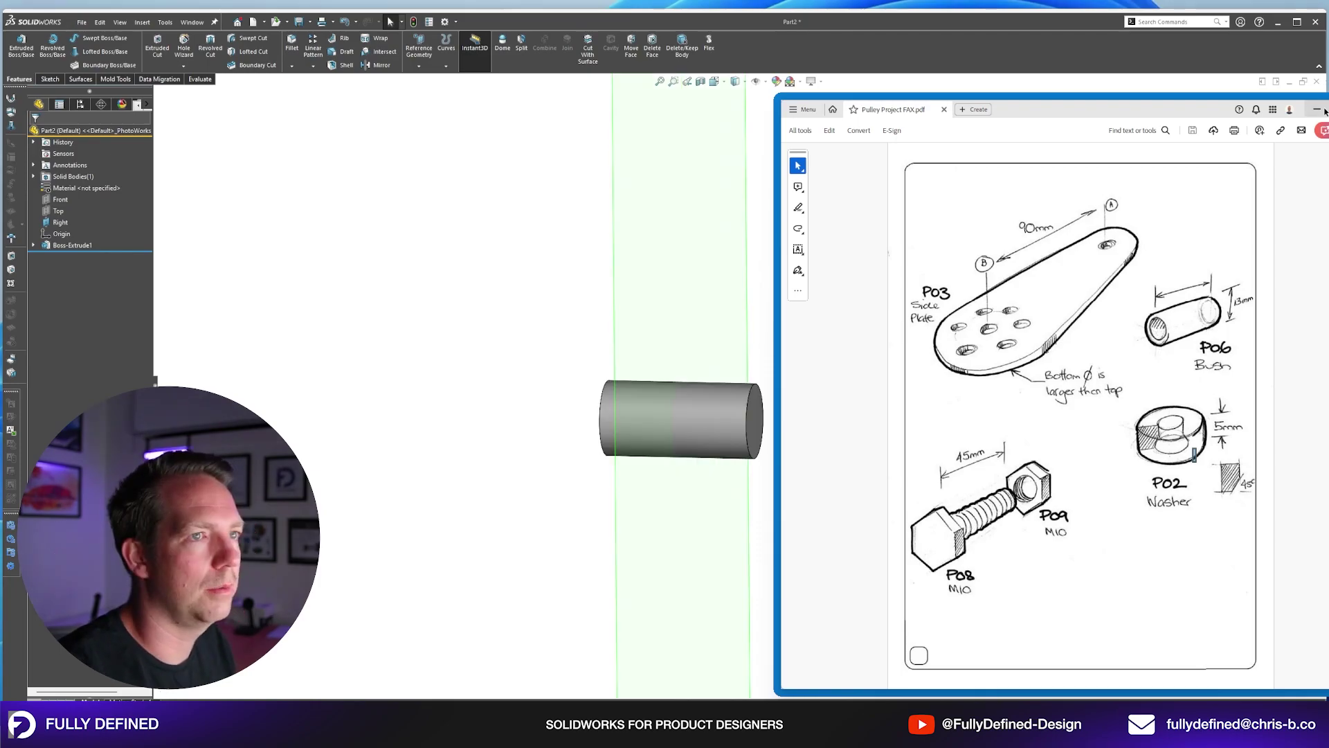
Sketch a 10 mm diameter circle centred on the end face of the bush.
middle_click_drag(893, 400, 784, 401)
left_click(784, 402)
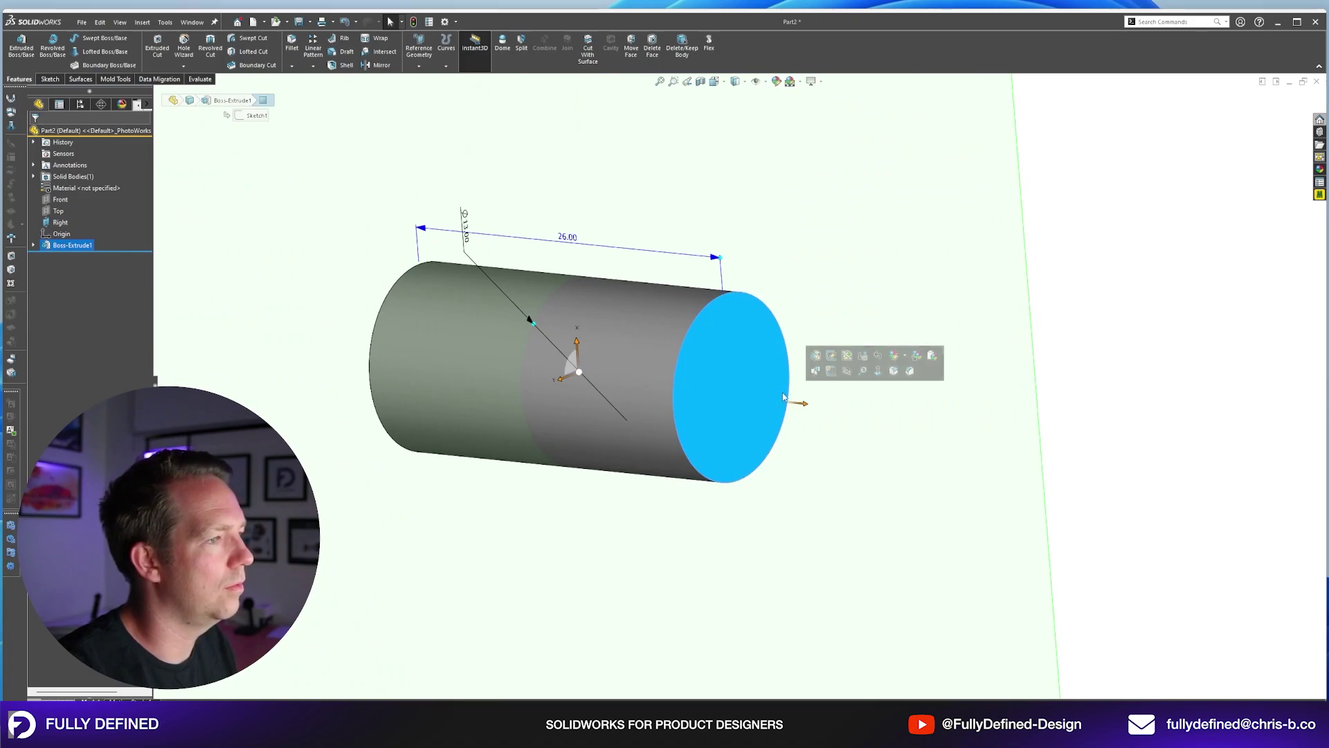
left_click(830, 367)
key("c")
middle_click_drag(987, 358, 682, 415)
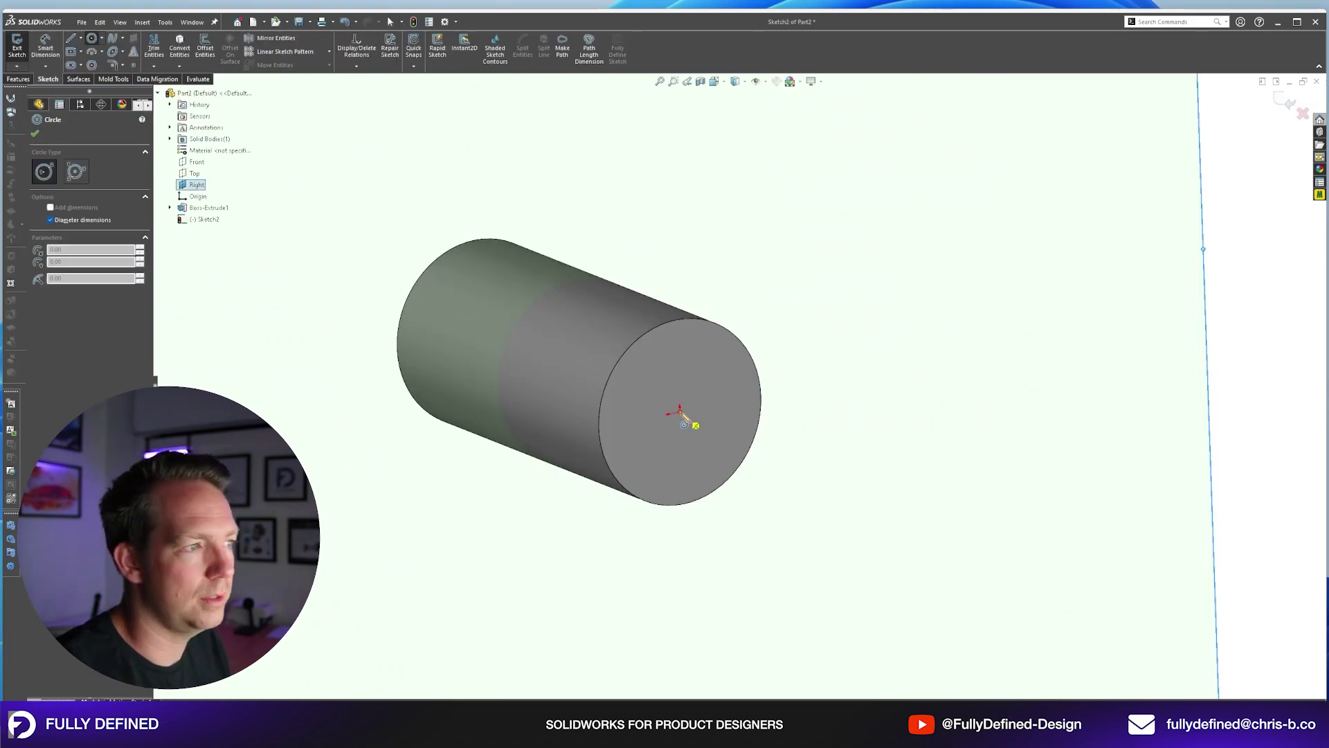
left_click(681, 412)
type("10")
key("Return")
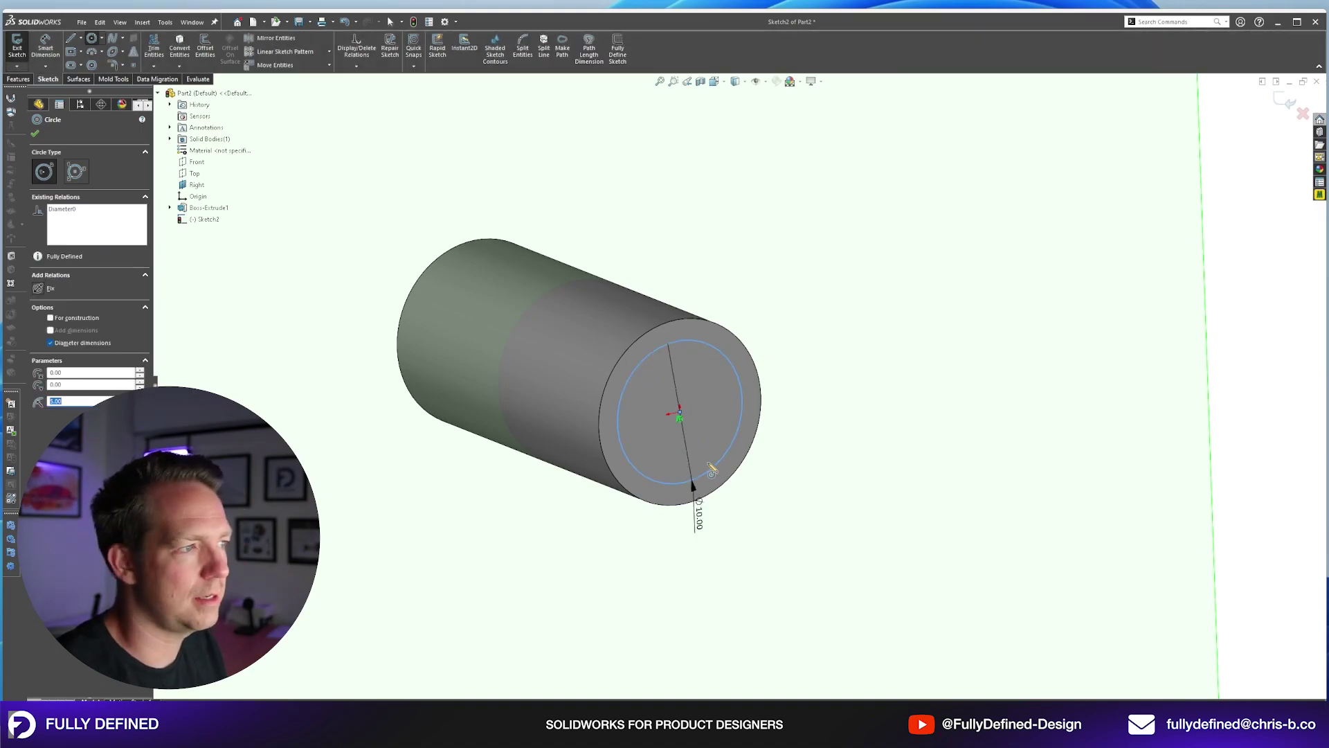
key("Escape")
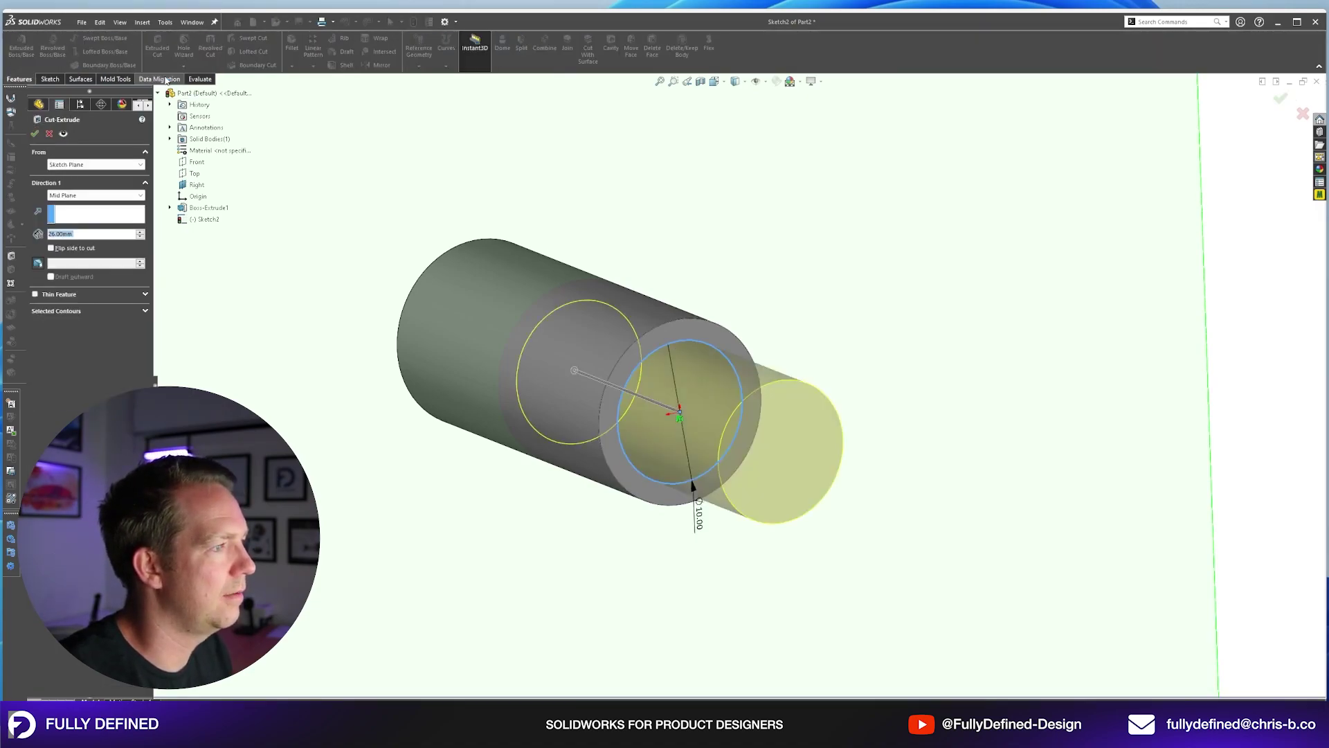
Extrude-cut the 10 mm circle with the Through All end condition and hide the Right plane.
middle_click_drag(526, 373, 795, 365)
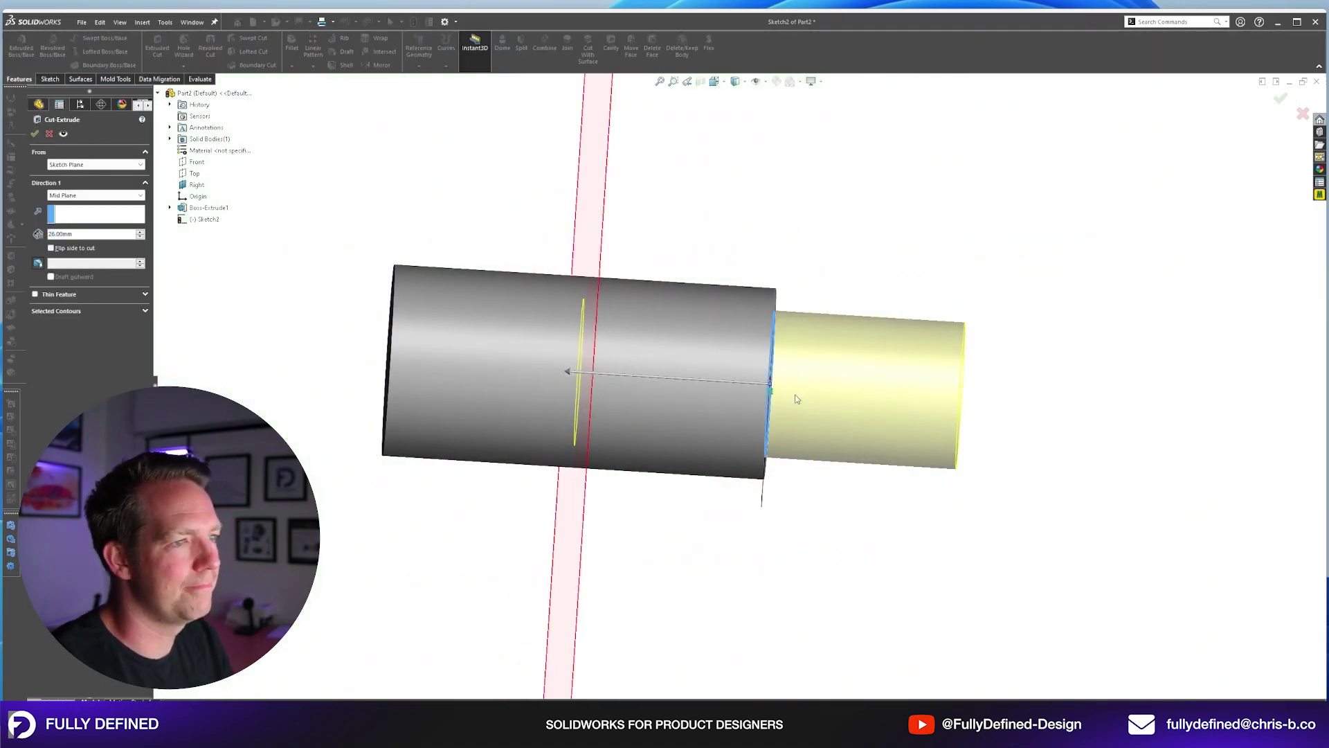
middle_click_drag(794, 393, 181, 215)
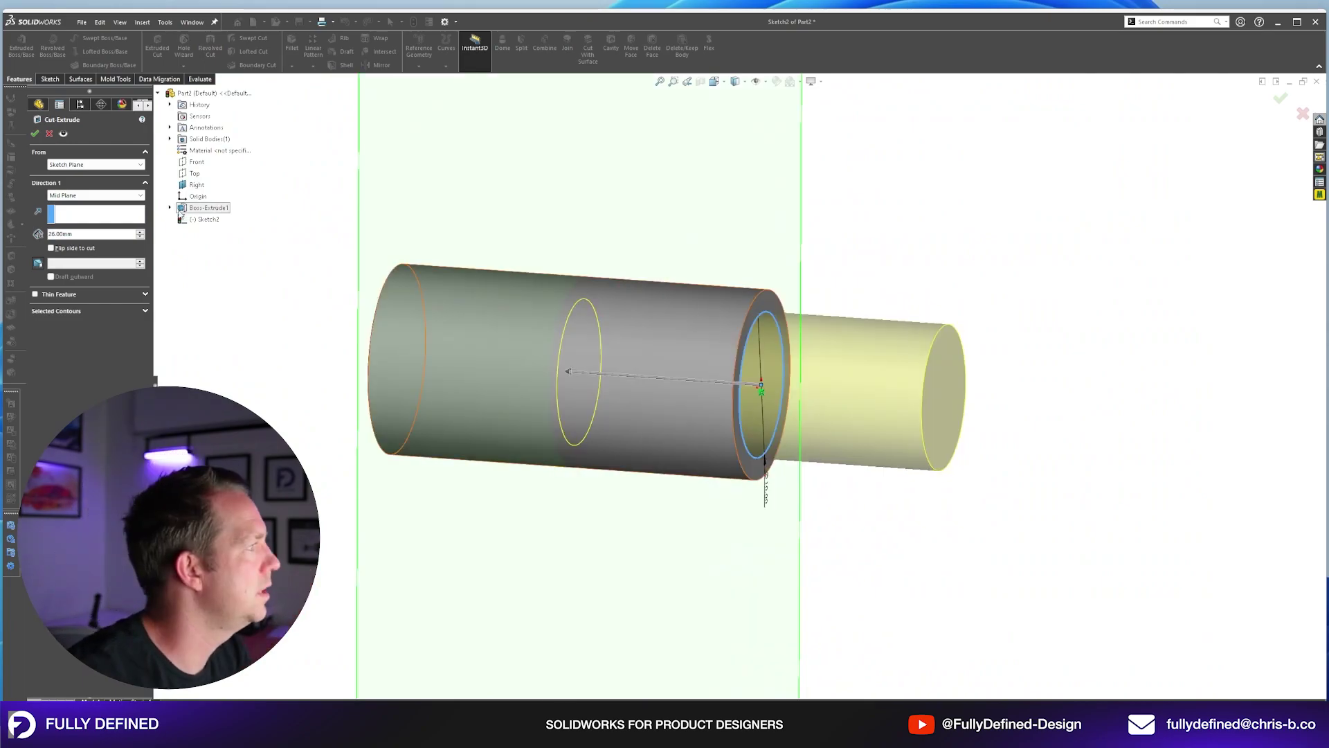
left_click(111, 195)
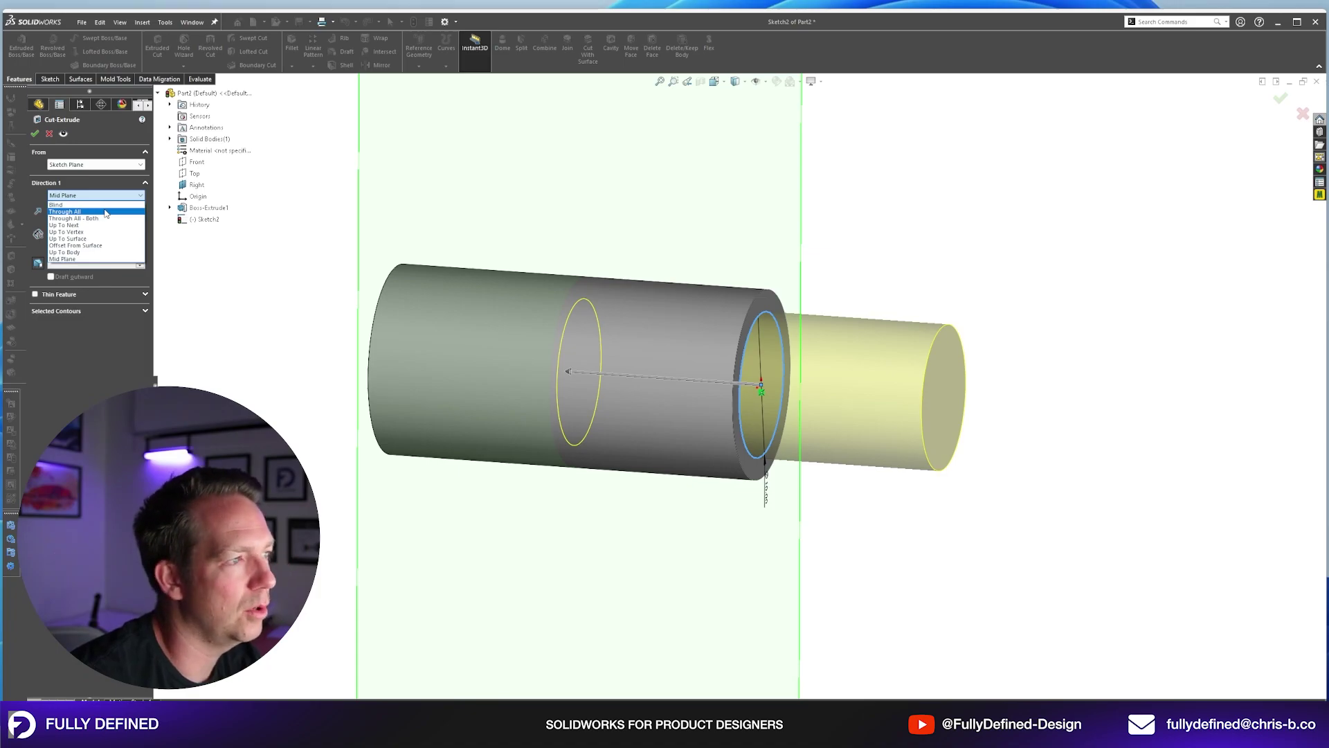
left_click(106, 213)
middle_click_drag(659, 405, 594, 441)
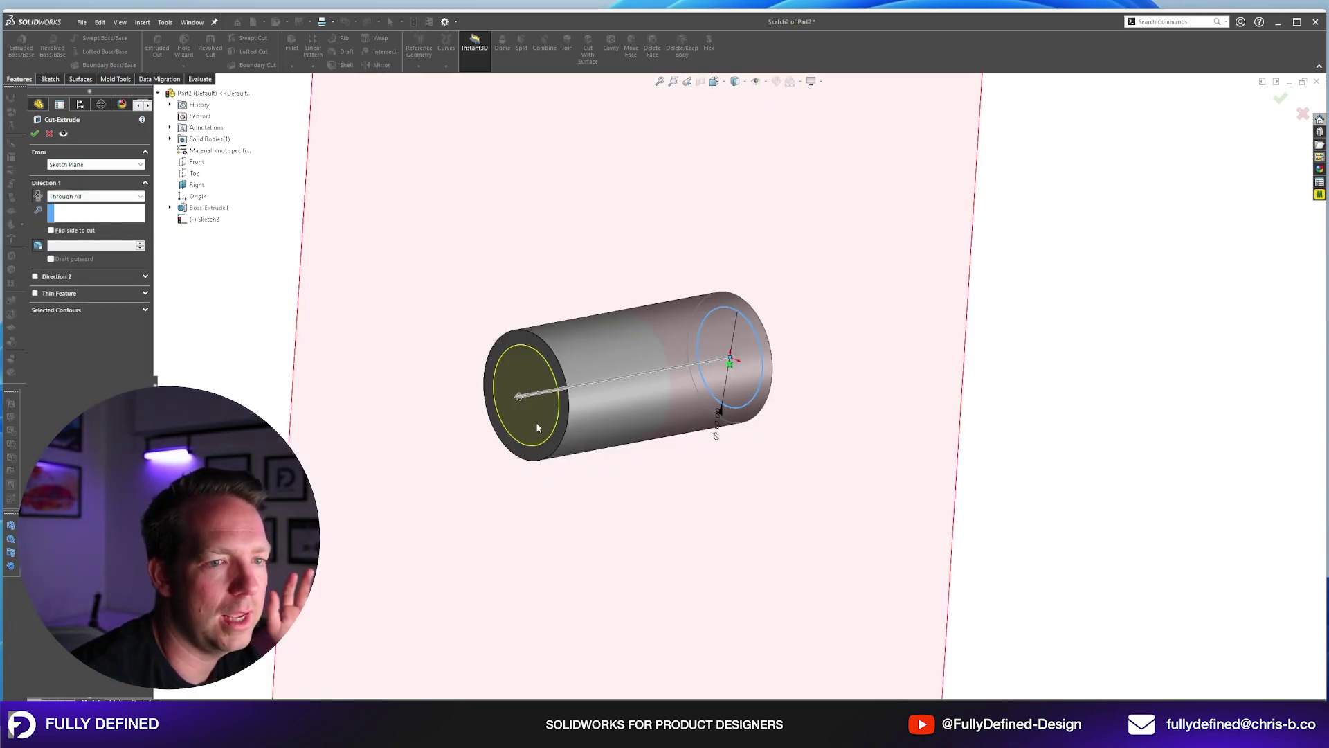
left_click(34, 133)
left_click(73, 221)
key("Escape")
Edit the bore's extruded cut and change its end condition to Blind.
middle_click_drag(692, 360, 665, 397)
left_click(71, 256)
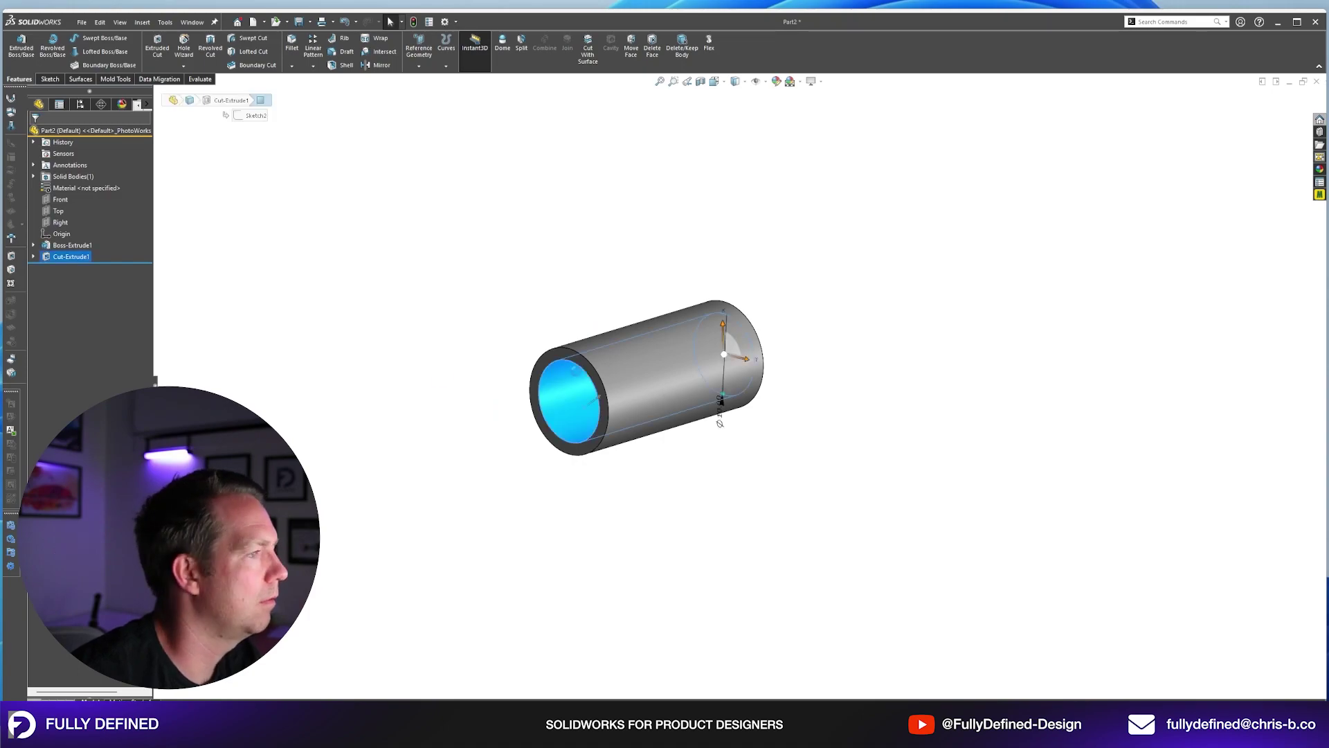
left_click(73, 196)
left_click(71, 208)
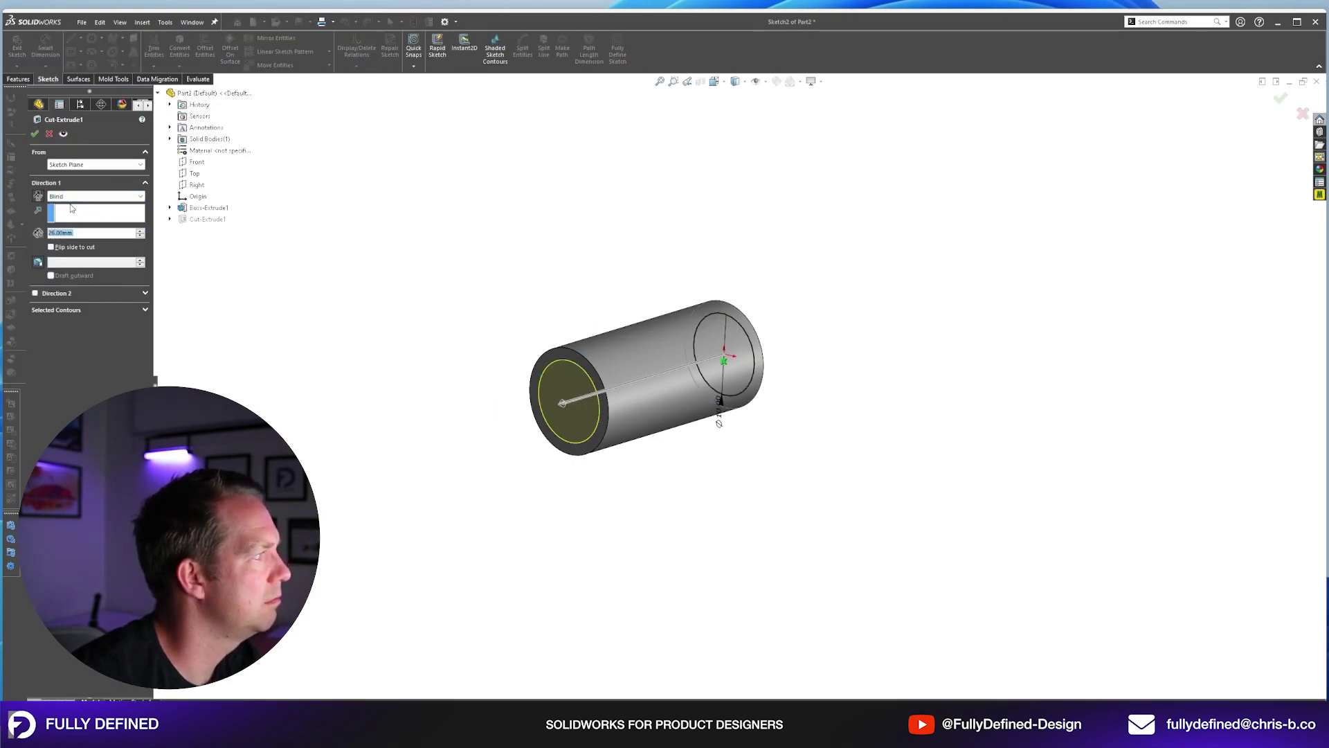
left_click(35, 134)
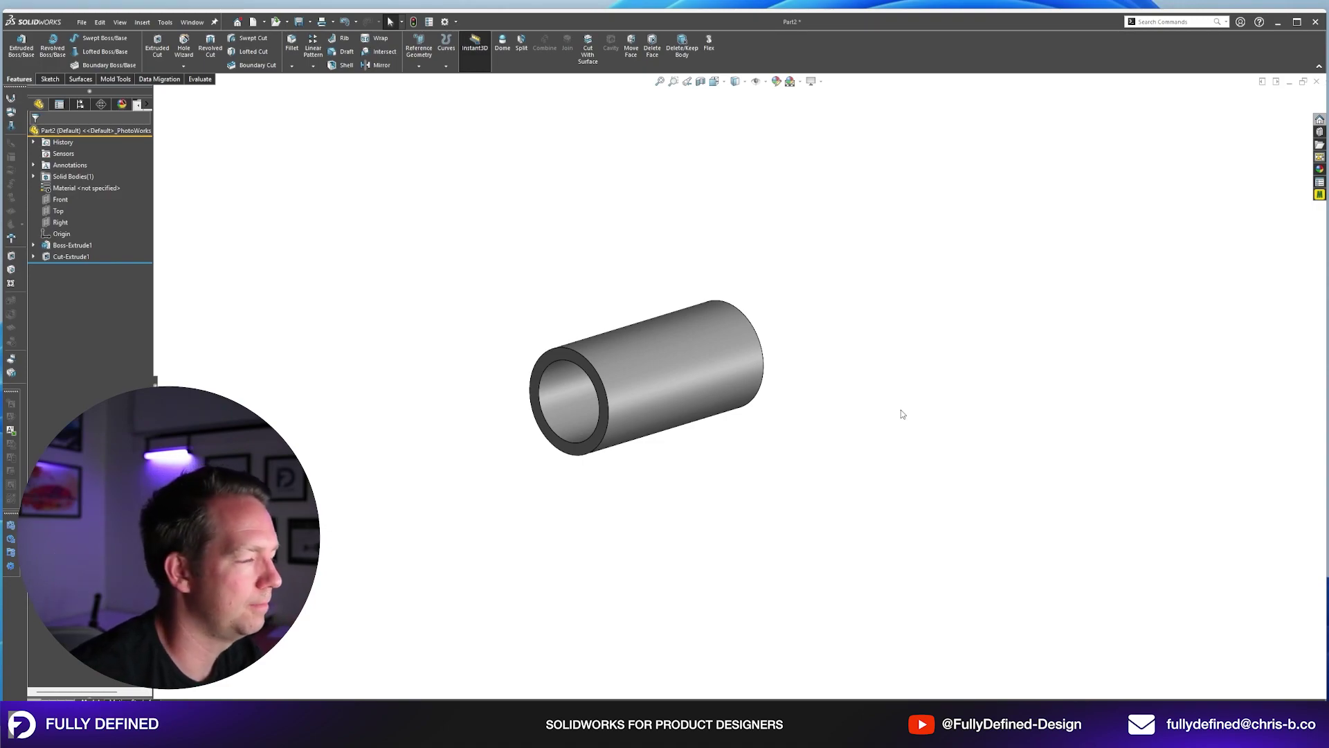
Lengthen the bush body and look into the bore to check how the blind cut behaves.
left_click(675, 378)
scroll(643, 335, "down", 2)
double_click(661, 294)
middle_click_drag(796, 374, 615, 425)
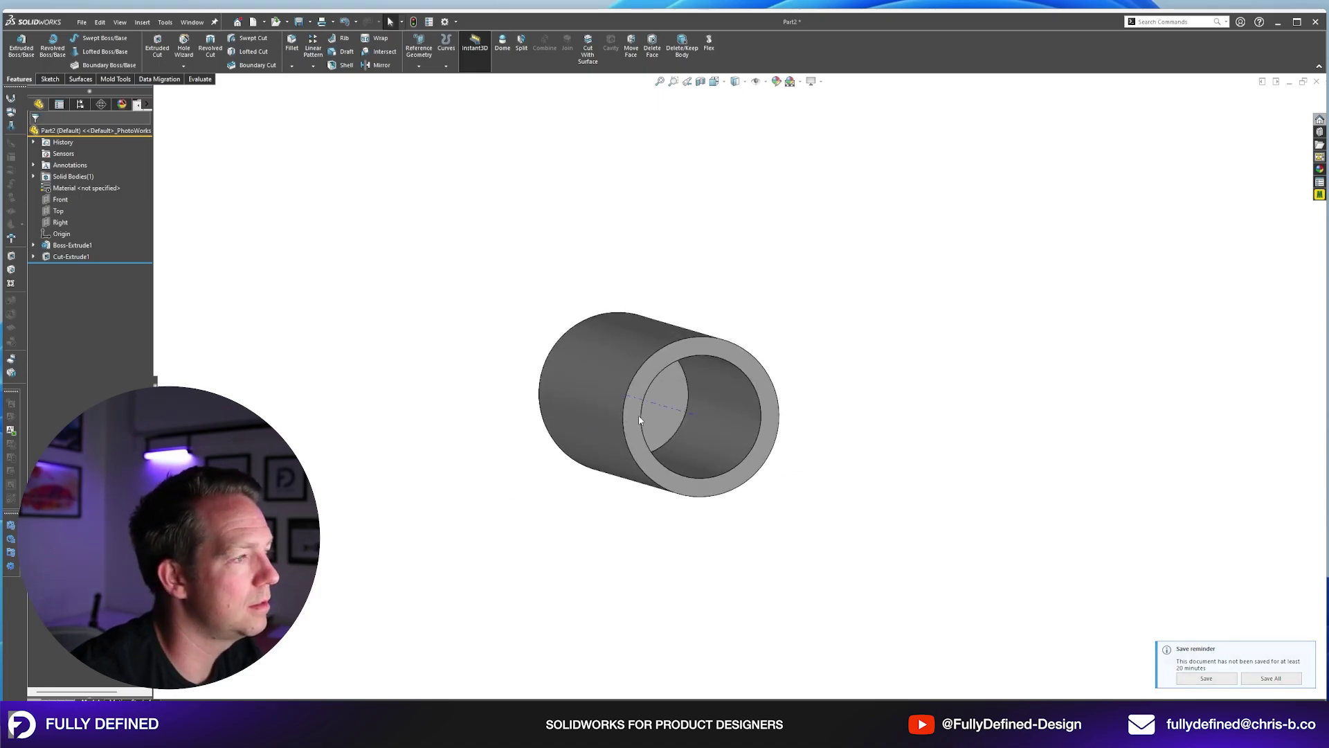
Edit the bore's extruded cut and set its end condition to Through All.
left_click(636, 430)
left_click(692, 379)
left_click(83, 199)
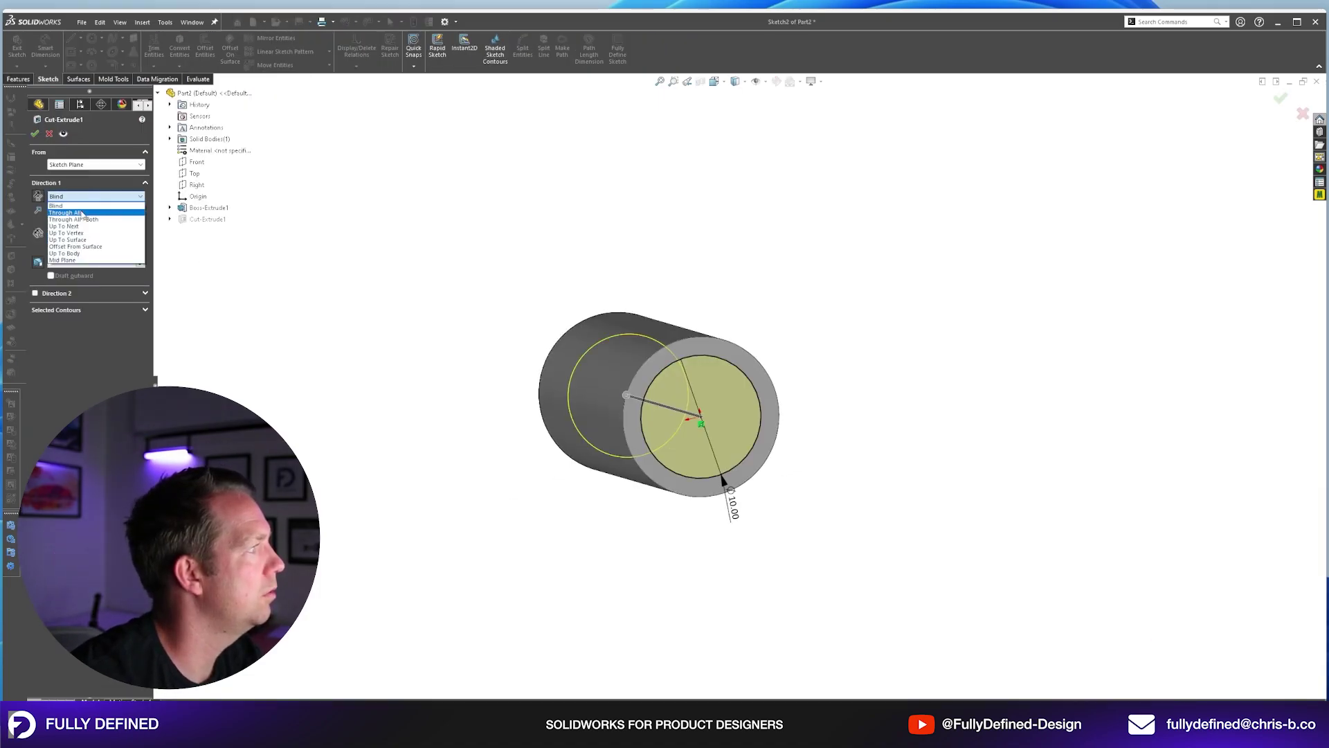
left_click(64, 212)
key("Return")
Stretch the bush to about 37 mm to test the through cut and set its length back to 26 mm.
left_click(651, 452)
left_click_drag(788, 326, 737, 352)
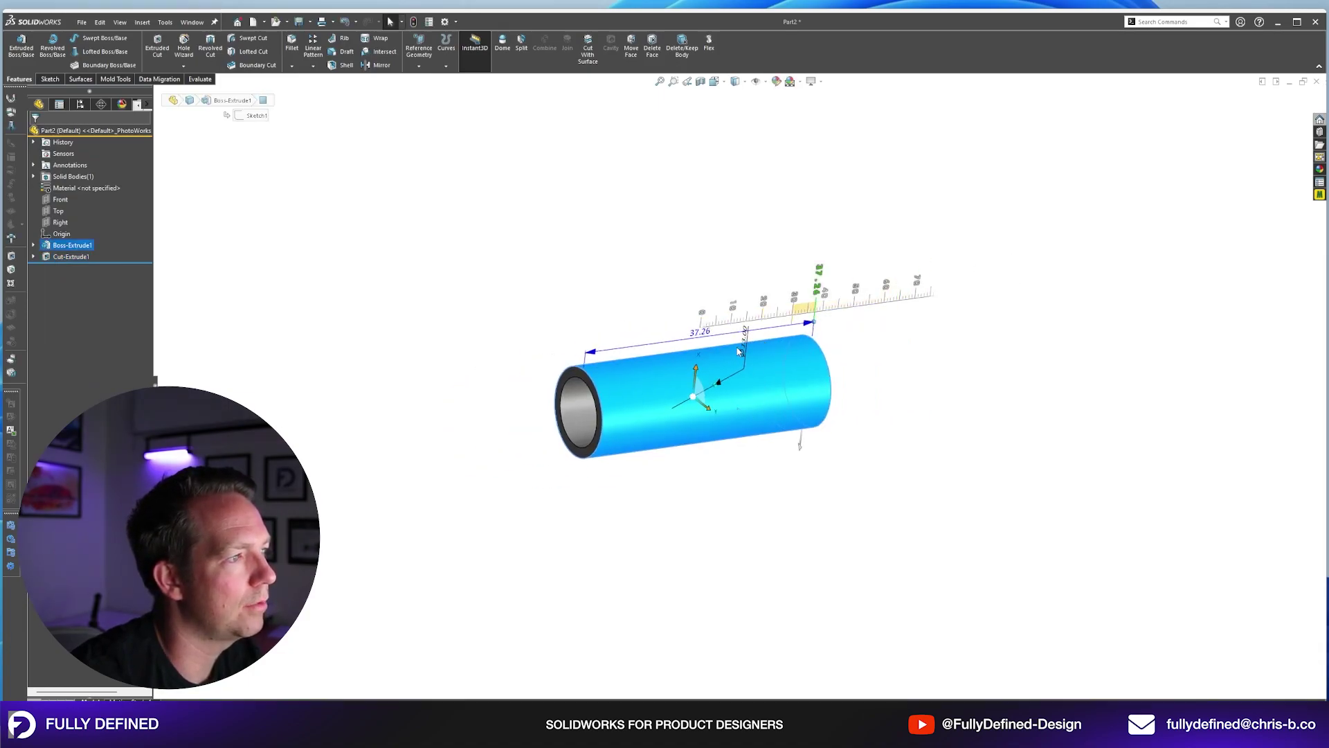
type("26")
key("Return")
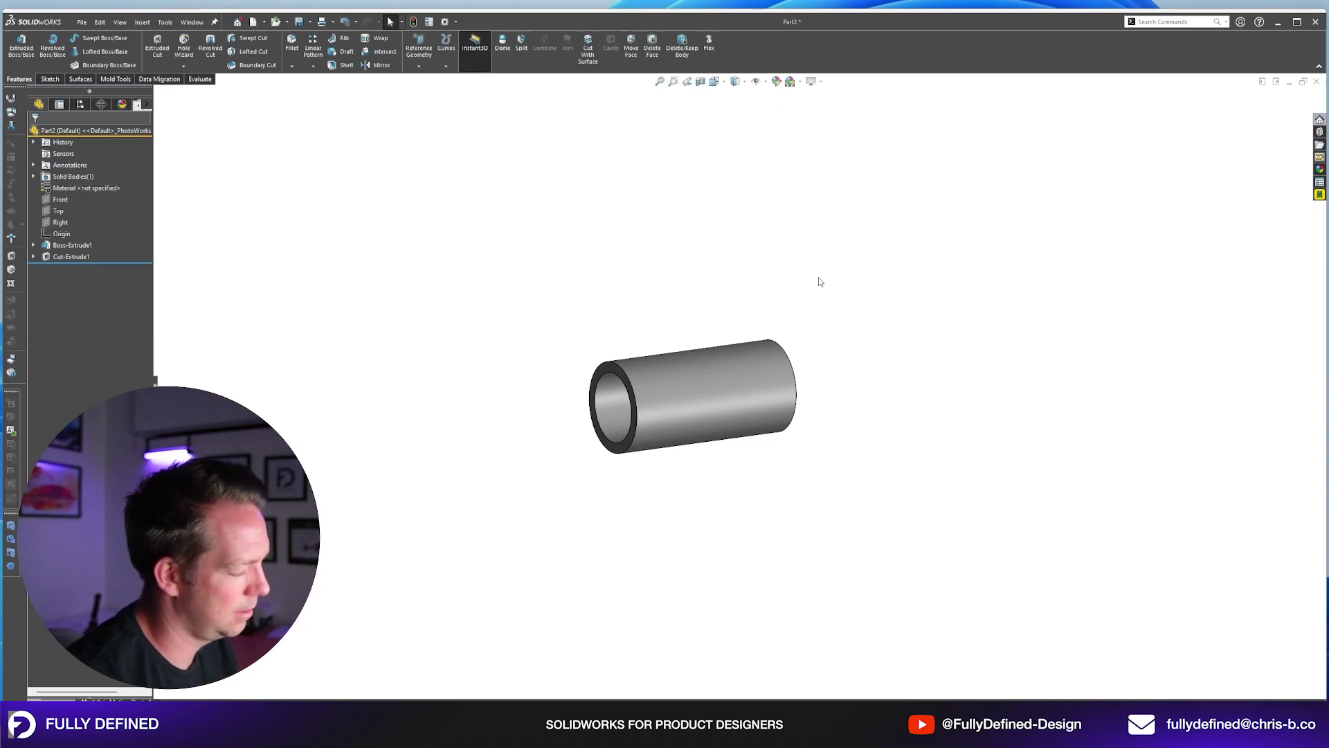
Save the part as P06 in the Recorded Pulley Parts folder and tile the open part windows side by side.
key("ctrl+s")
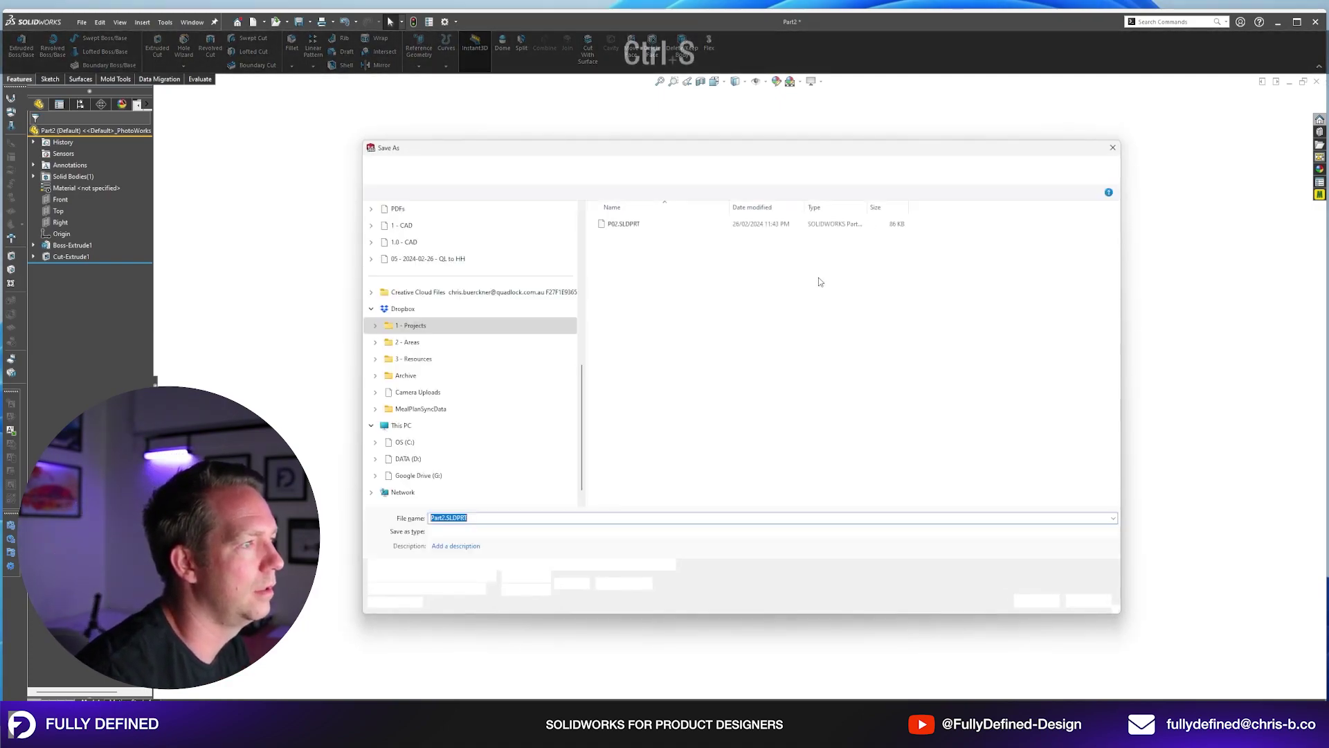
type("P06")
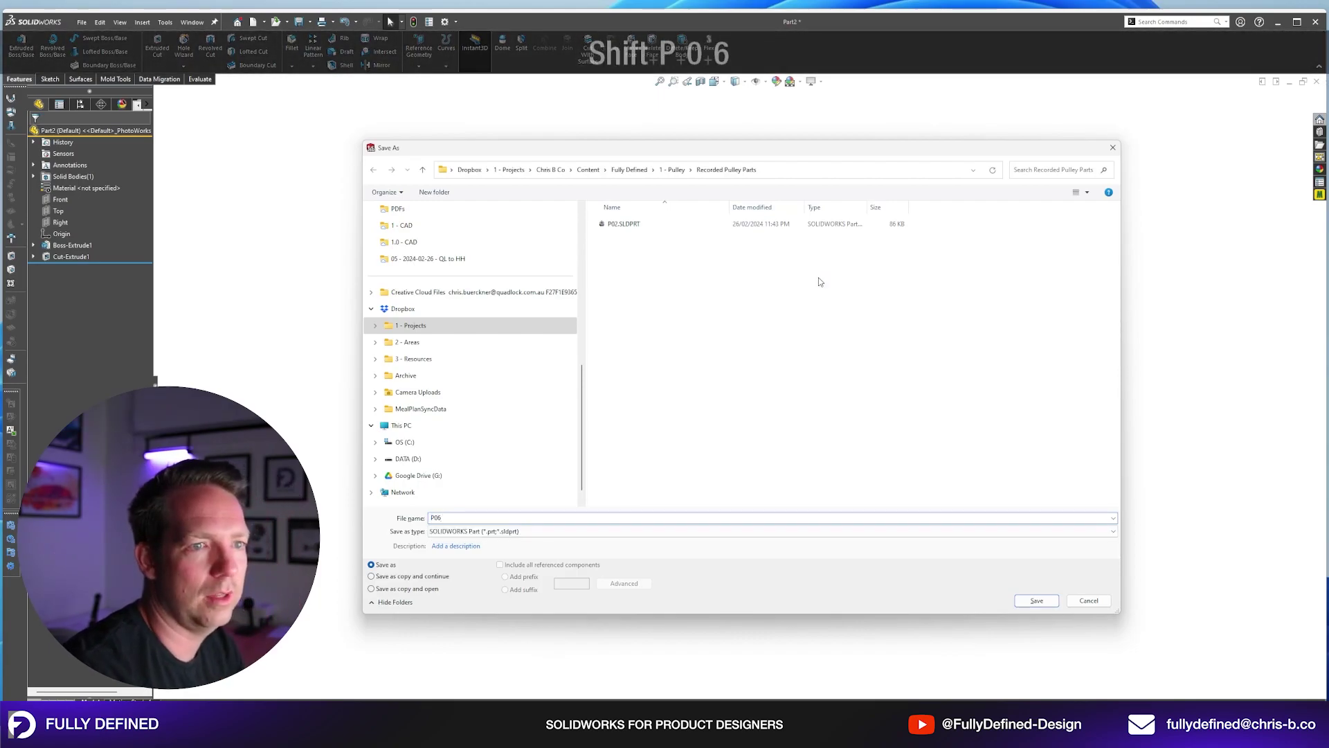
key("Return")
left_click(192, 22)
left_click(207, 90)
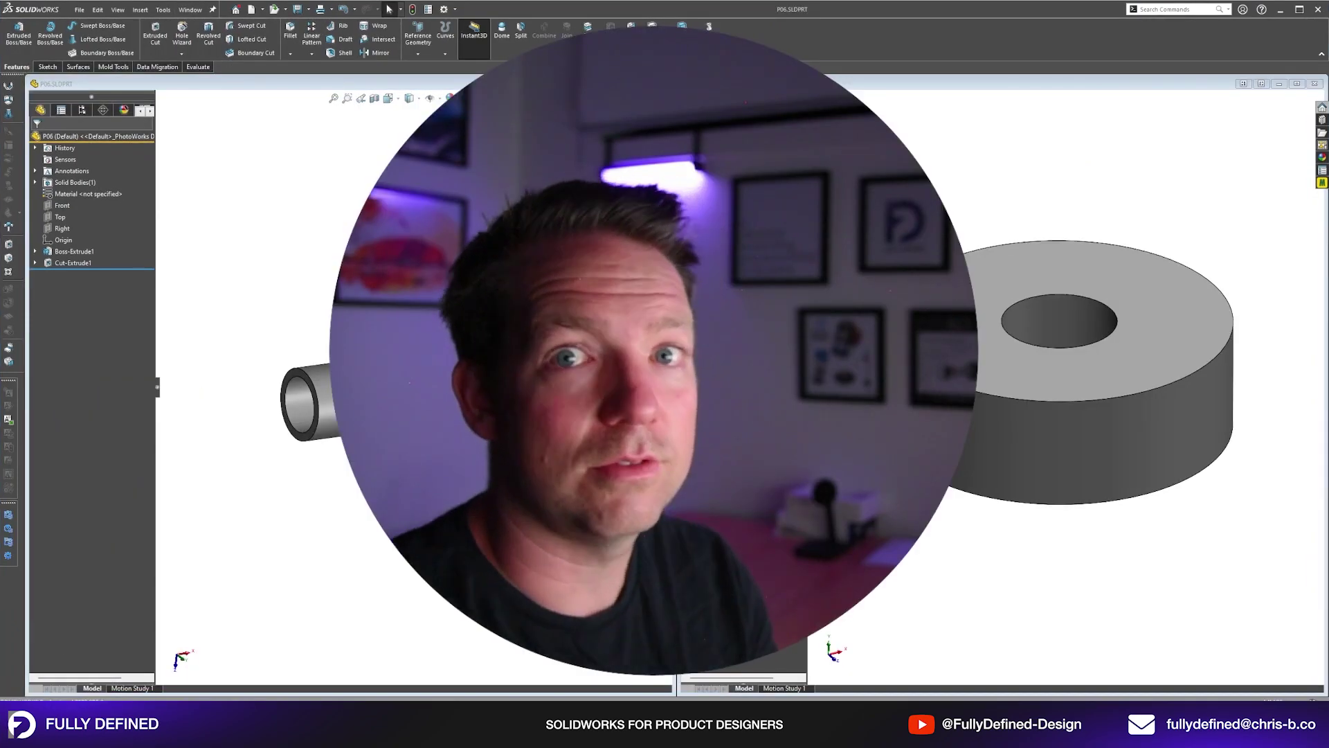